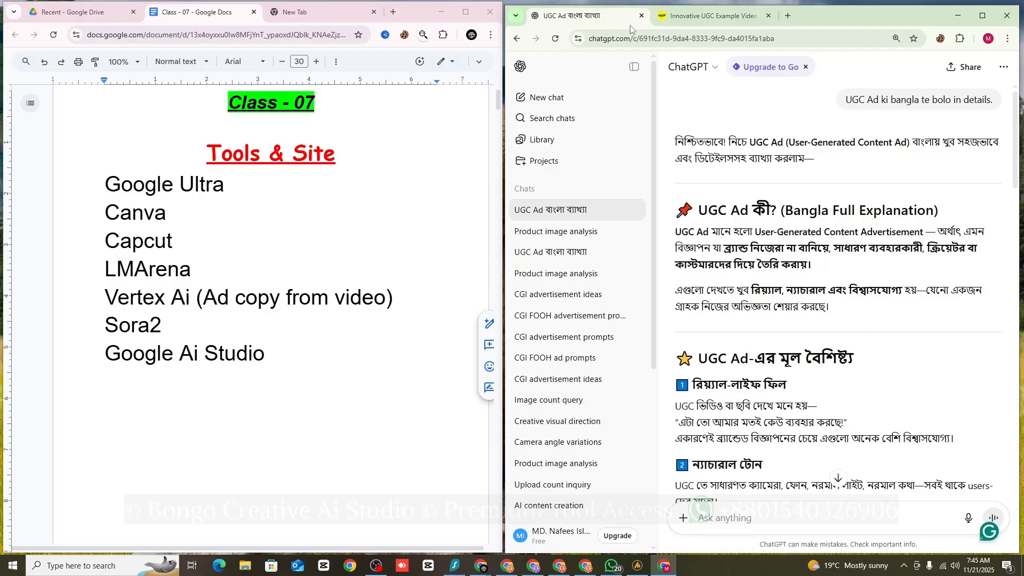
# Step: Start a new chat in ChatGPT, leaving the UGC Ad explanation conversation
pyautogui.scroll(-3, 730, 305)
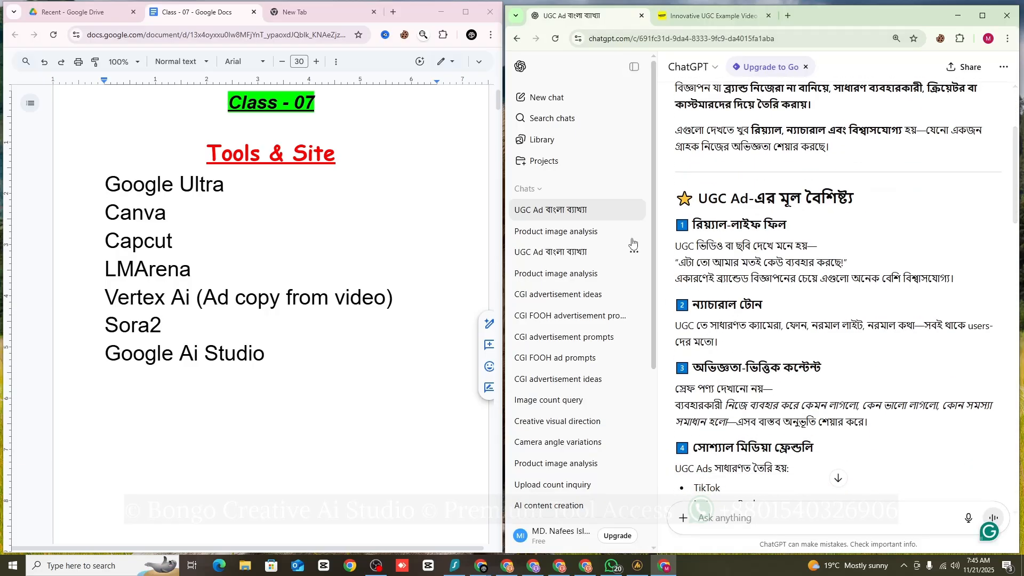
pyautogui.click(547, 97)
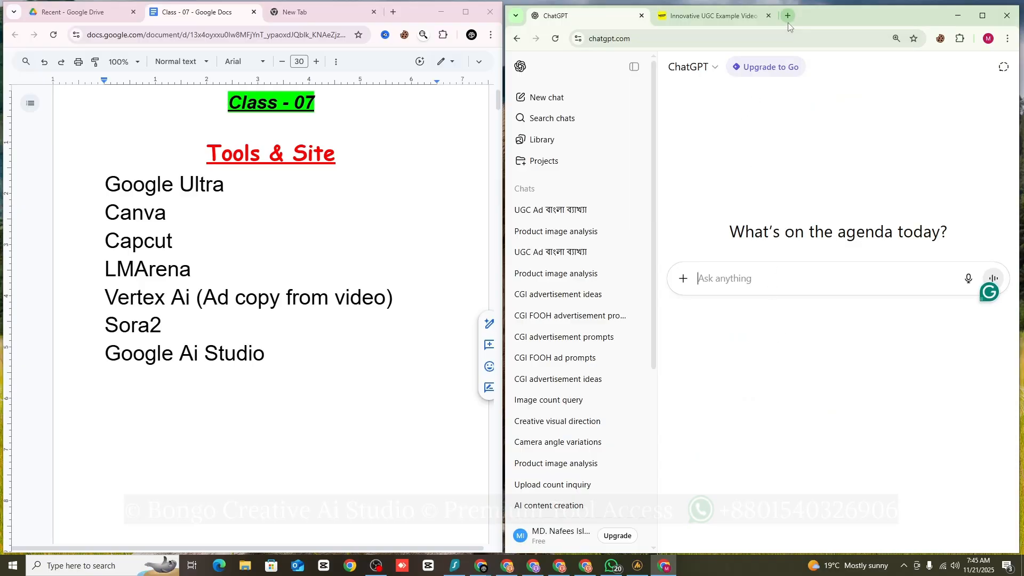
pyautogui.click(455, 566)
pyautogui.click(455, 566)
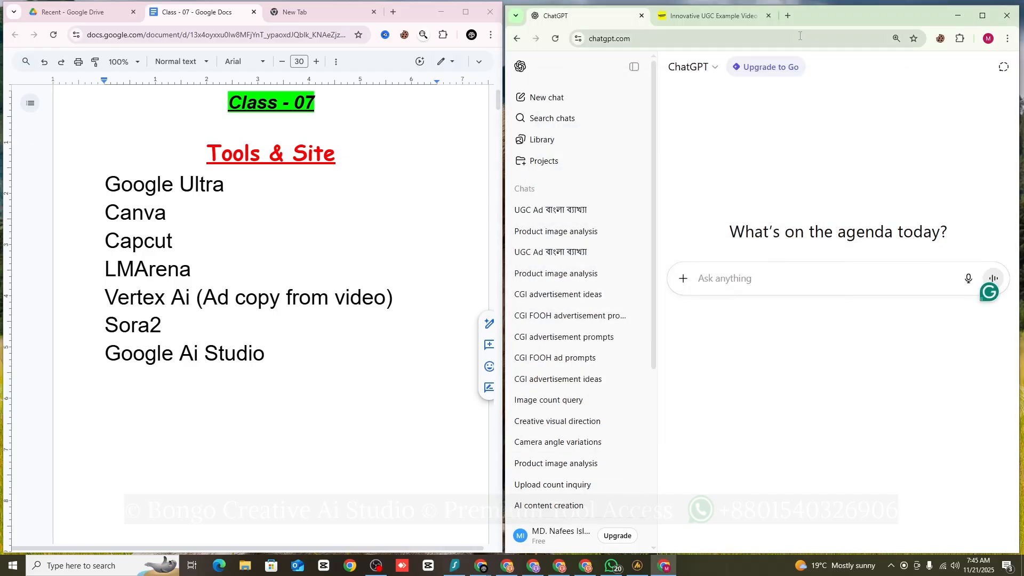
# Step: Search the web for "sora 2" in a new browser tab and open the sora.com site
pyautogui.click(393, 12)
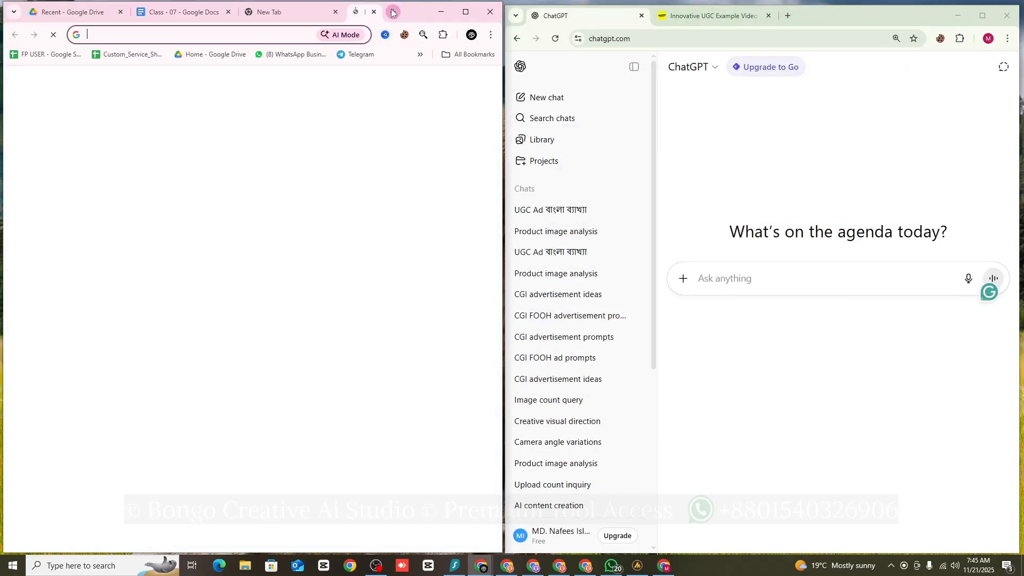
pyautogui.write('sora 2')
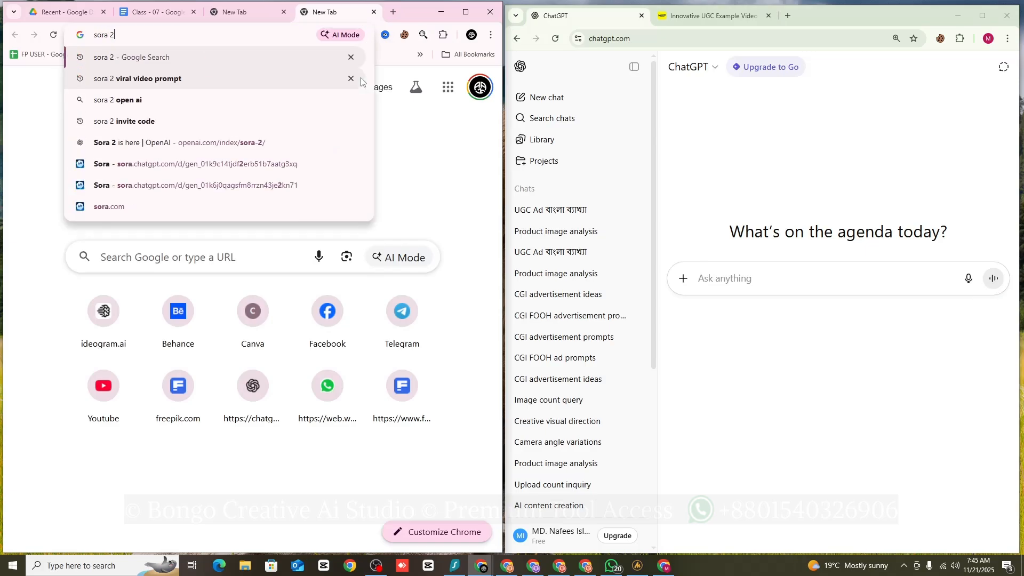
pyautogui.press('Return')
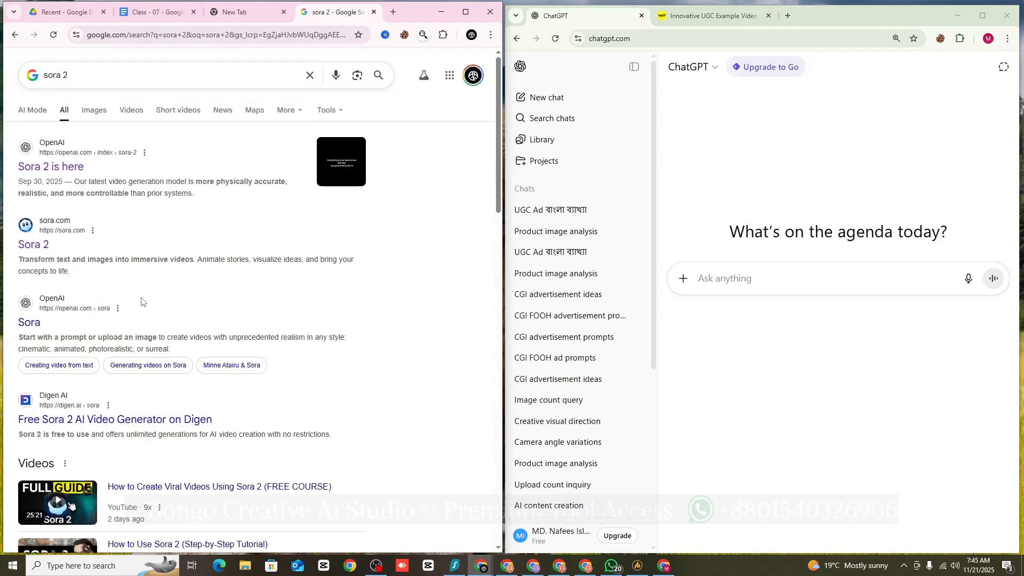
pyautogui.click(31, 251)
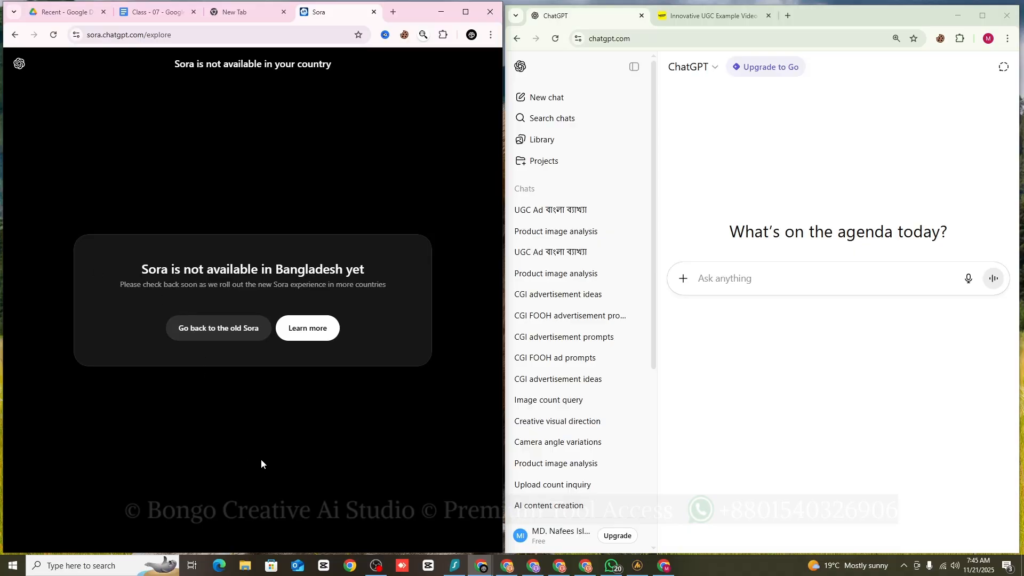
# Step: Try to connect Surfshark VPN to the recently used Canada (Vancouver) location, declining the renewal offer
pyautogui.click(454, 565)
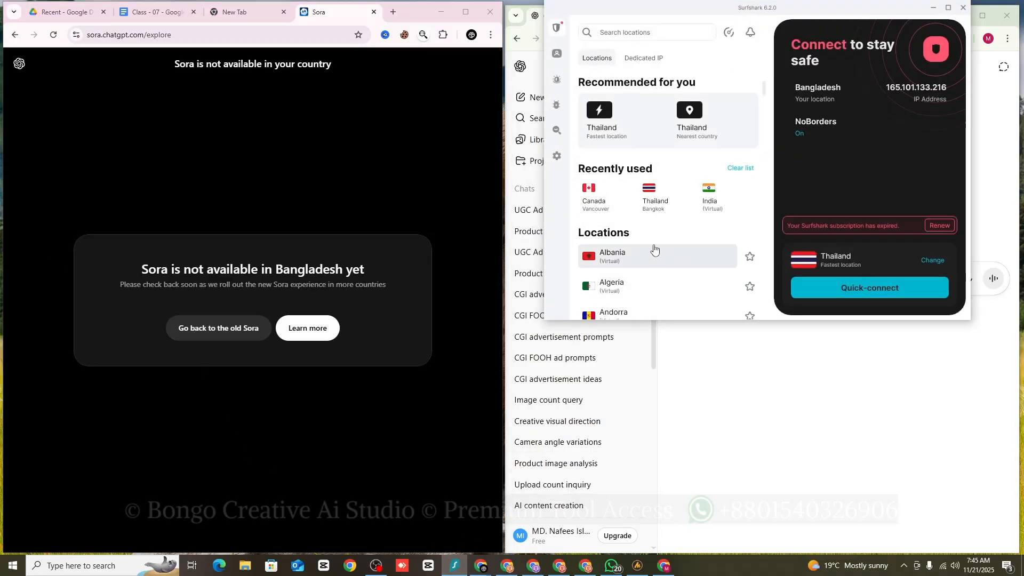
pyautogui.click(594, 193)
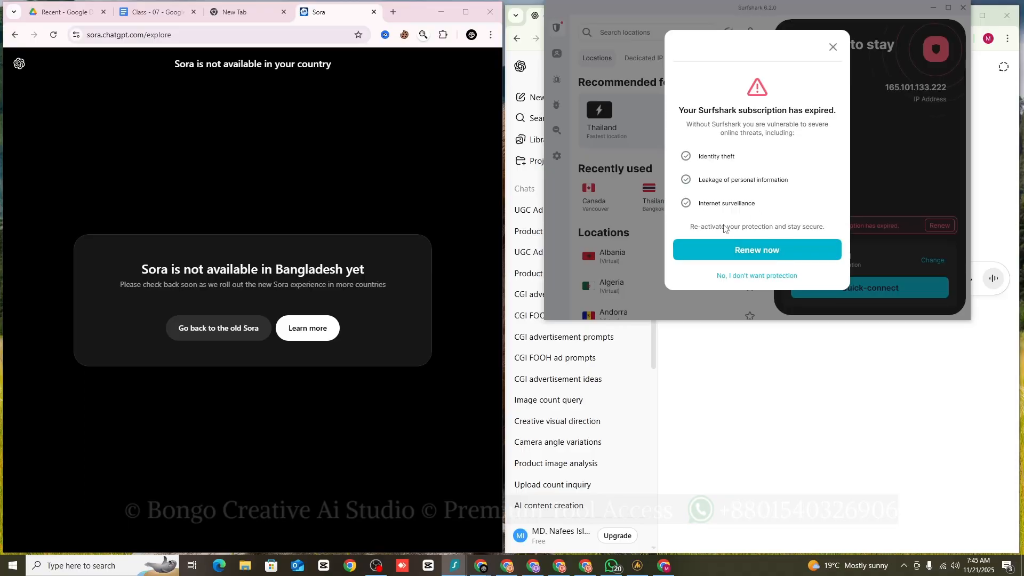
pyautogui.click(767, 276)
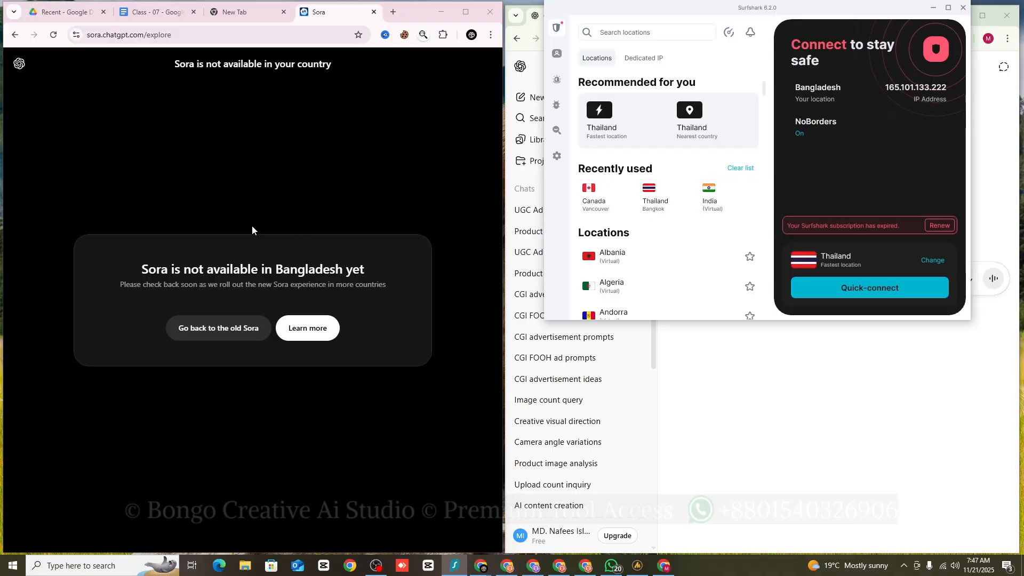
pyautogui.click(932, 9)
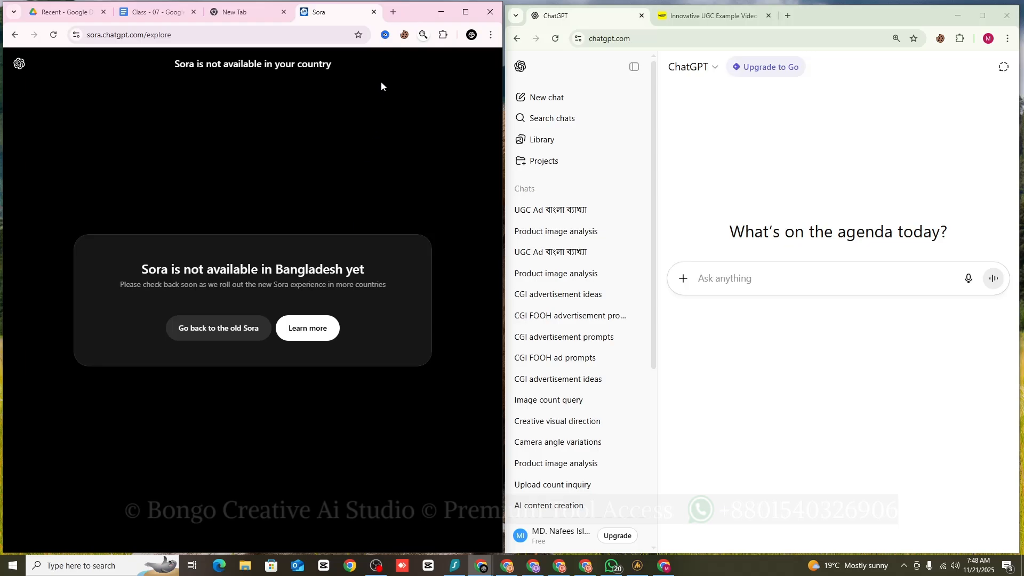
# Step: Copy the full Product Image Analysis prompt from the Miro board into the ChatGPT message containing the flask image
pyautogui.click(394, 15)
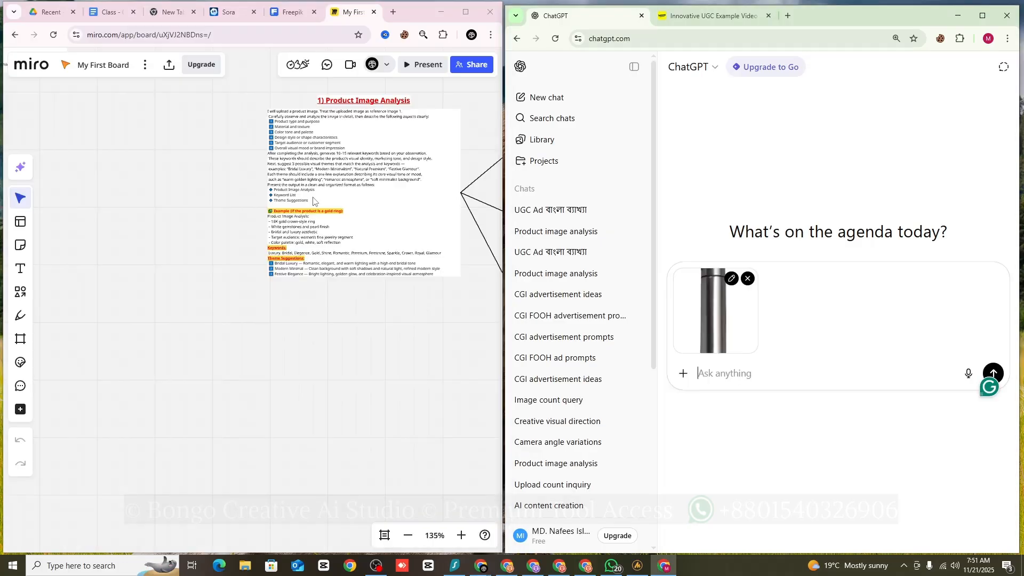
pyautogui.scroll(1, 314, 203)
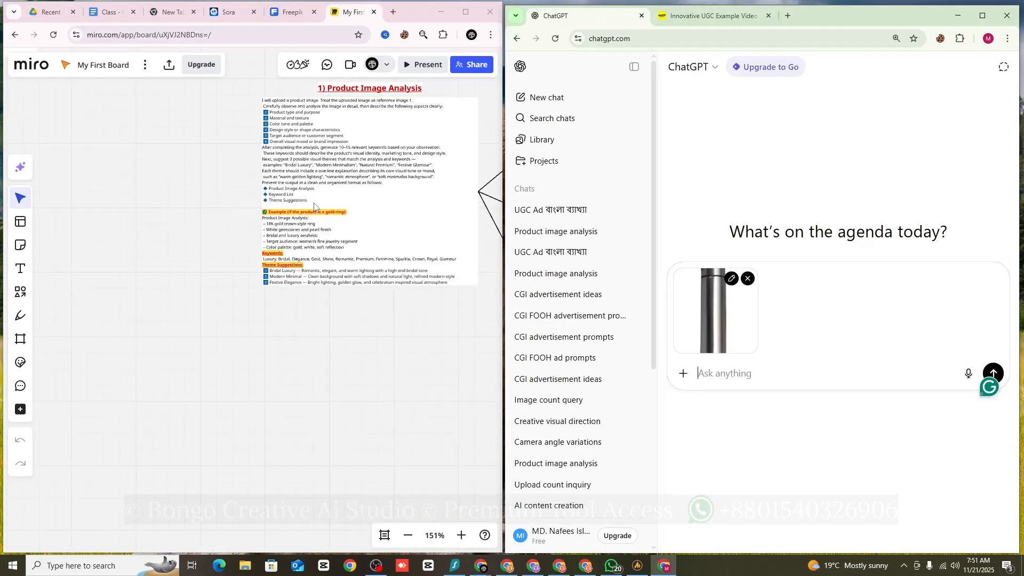
pyautogui.click(318, 208)
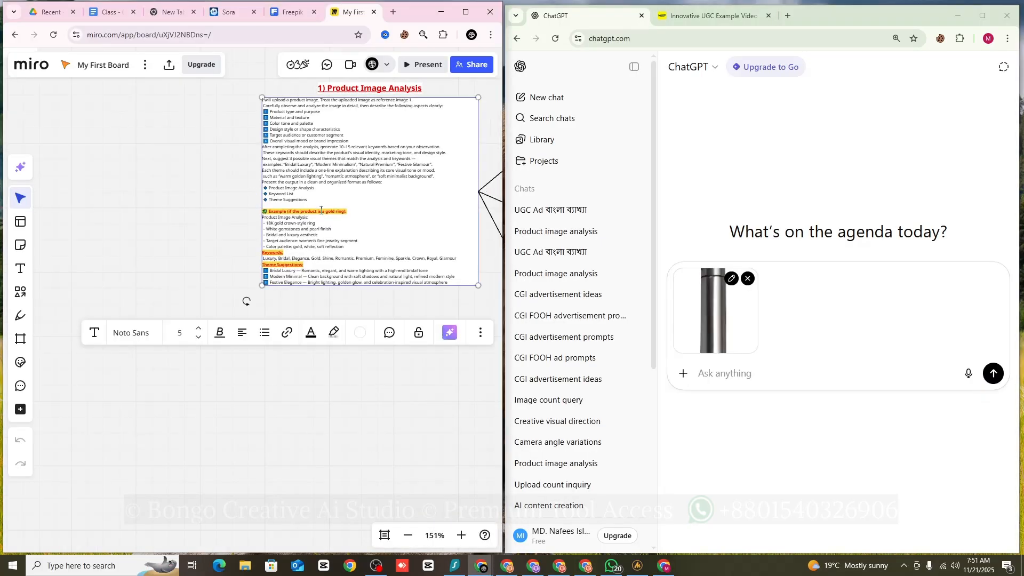
pyautogui.doubleClick(322, 209)
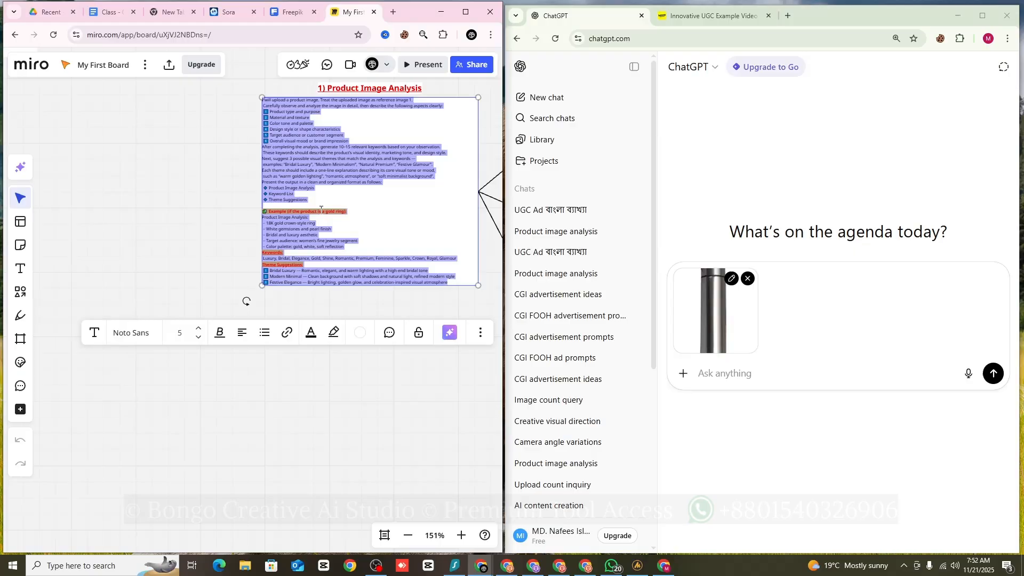
pyautogui.click(754, 373)
pyautogui.rightClick(755, 373)
pyautogui.click(800, 262)
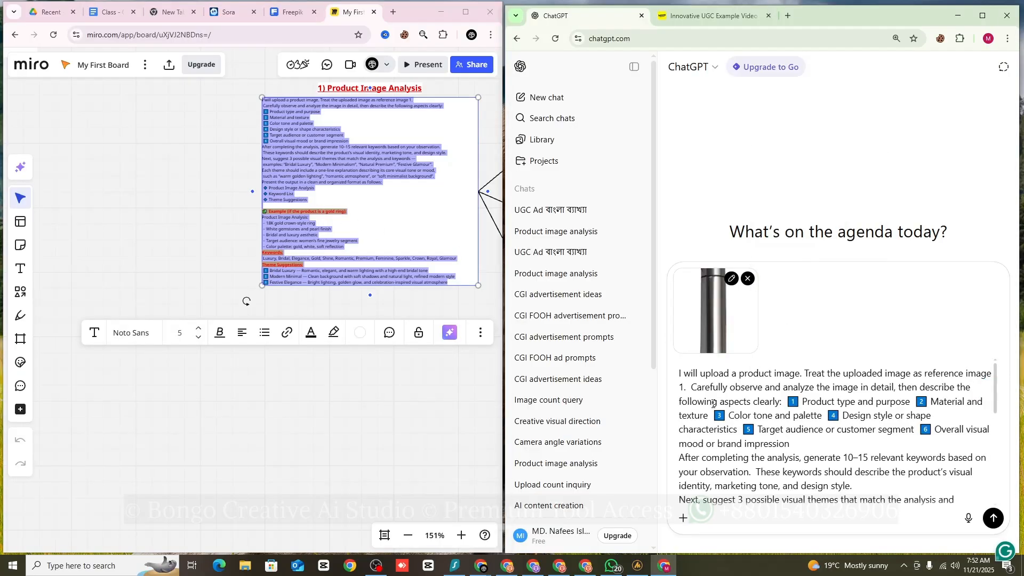
# Step: Send the product image analysis prompt with the attached flask image to ChatGPT
pyautogui.click(393, 12)
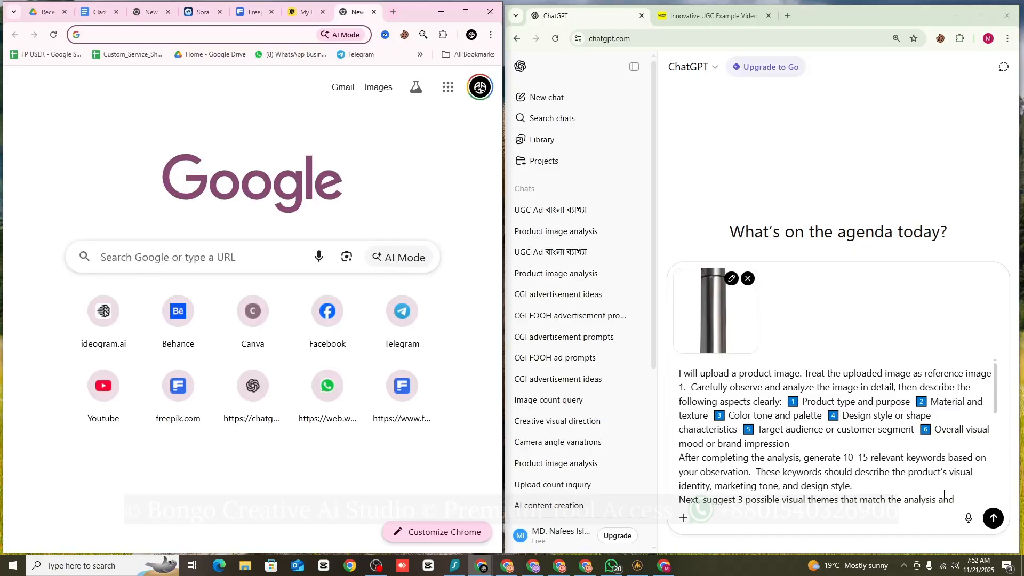
pyautogui.click(993, 518)
pyautogui.scroll(6, 861, 339)
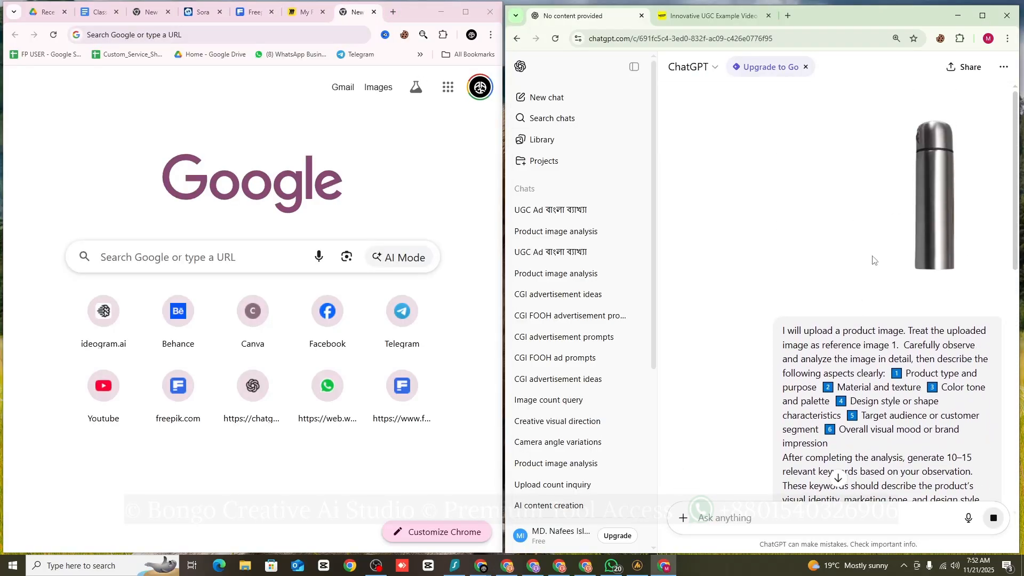
pyautogui.scroll(-1, 882, 277)
pyautogui.scroll(-3, 881, 277)
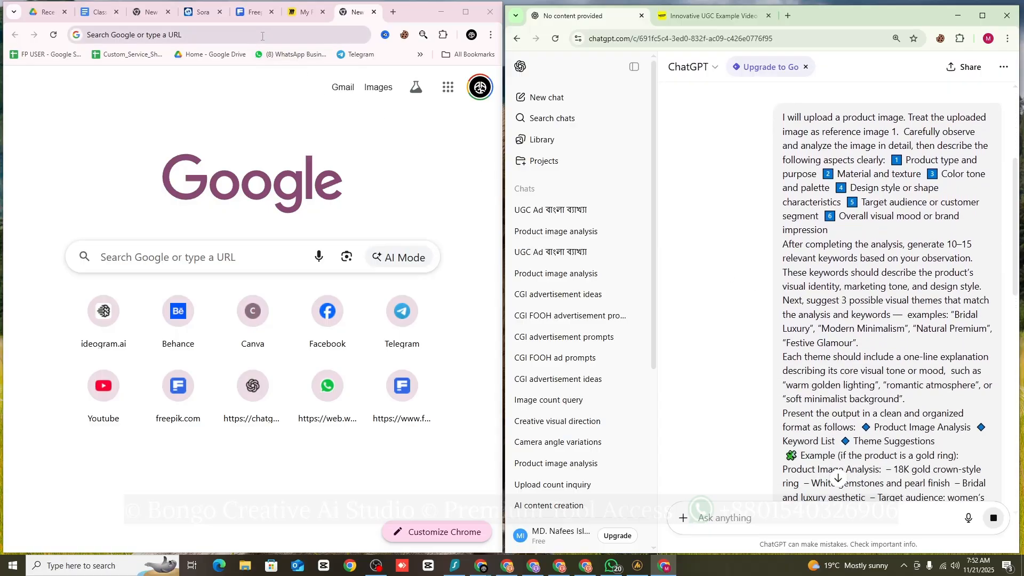
# Step: Examine the 1st, 2nd and 3rd UGC ad prompt templates under the SORA-2 heading of the Class - 07 Google Docs document
pyautogui.click(101, 15)
pyautogui.scroll(-5, 210, 309)
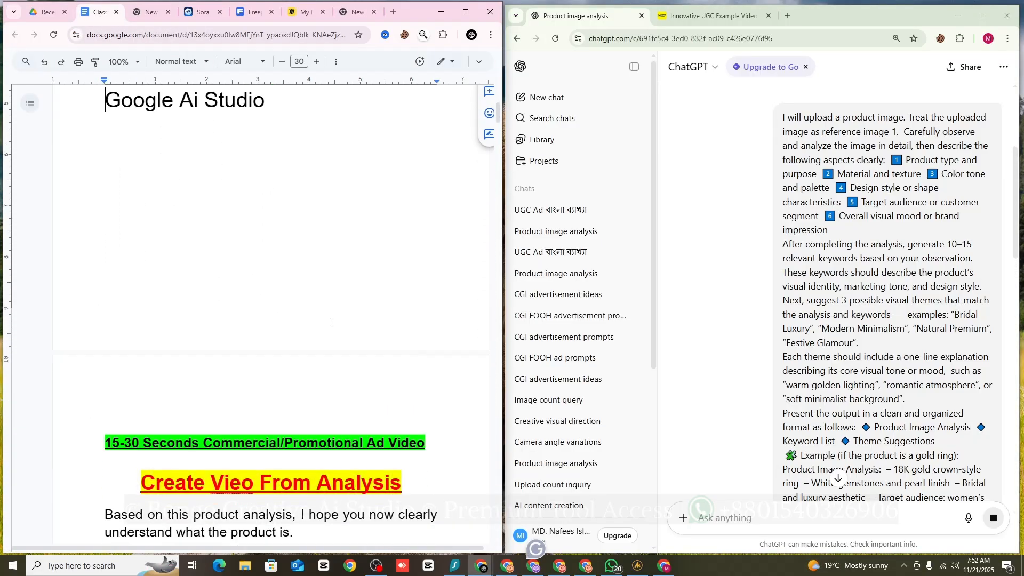
pyautogui.moveTo(498, 115); pyautogui.dragTo(489, 500)
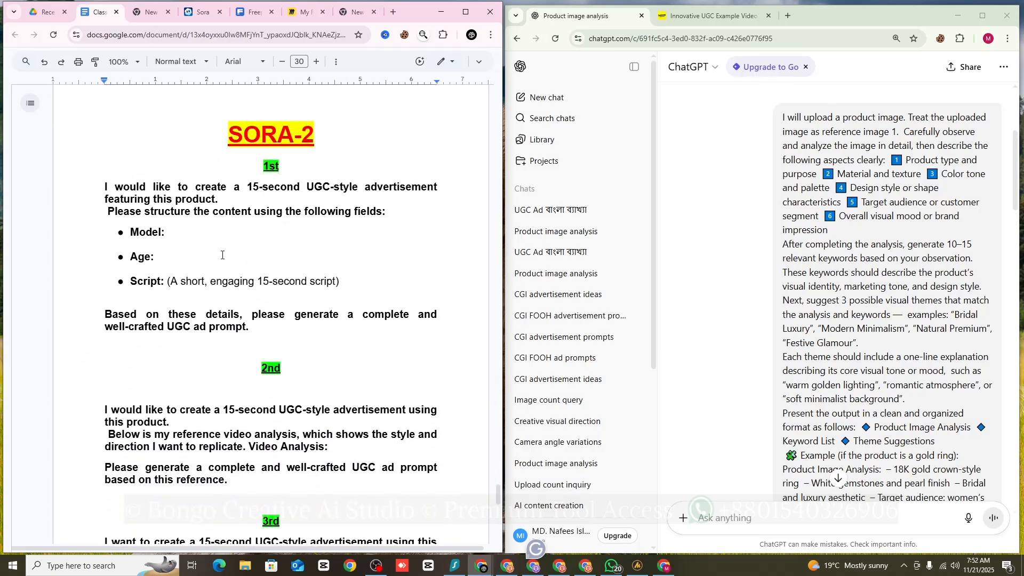
pyautogui.scroll(-1, 222, 255)
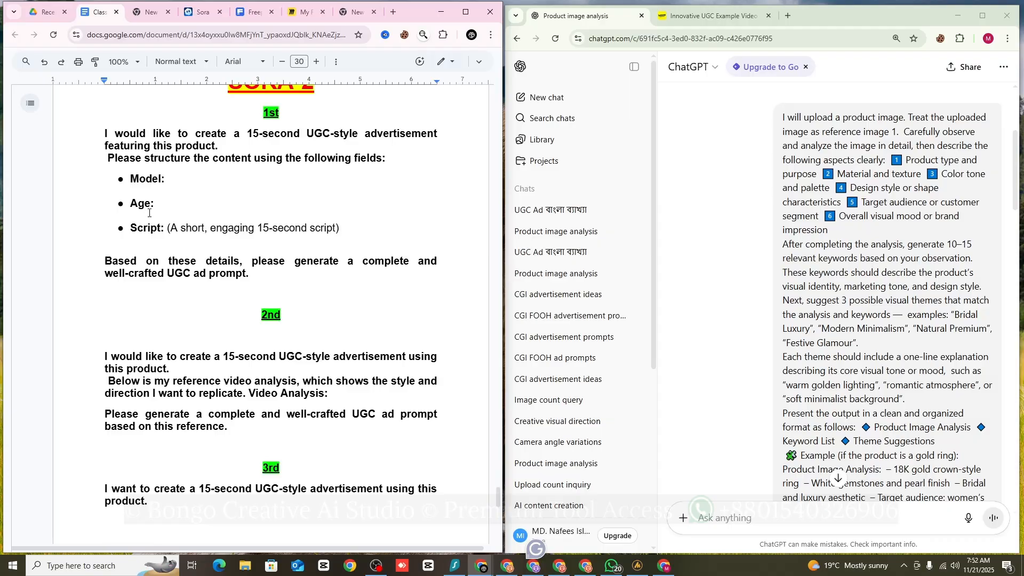
pyautogui.click(170, 182)
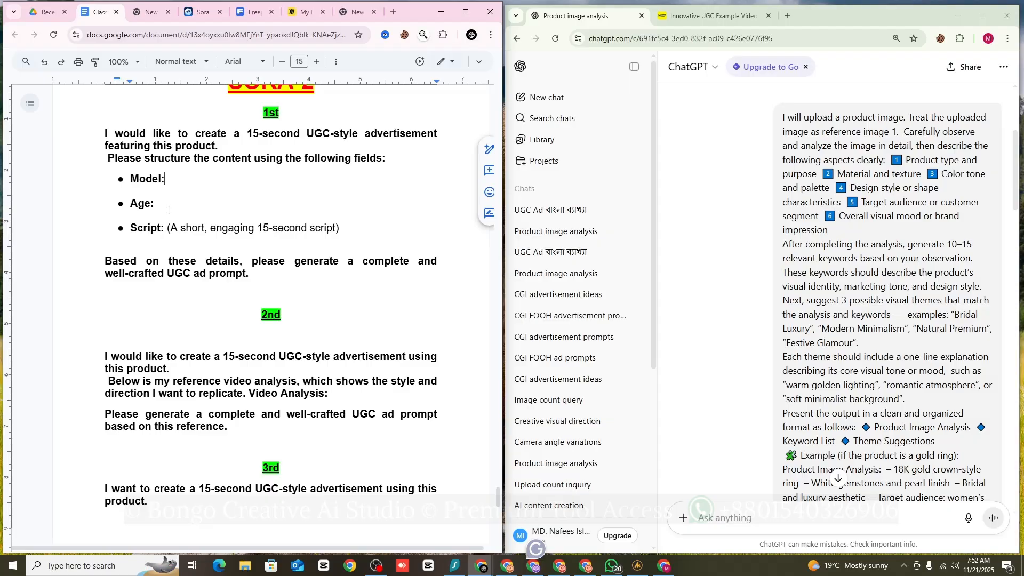
pyautogui.click(174, 229)
pyautogui.moveTo(173, 229); pyautogui.dragTo(344, 228)
pyautogui.scroll(-1, 316, 220)
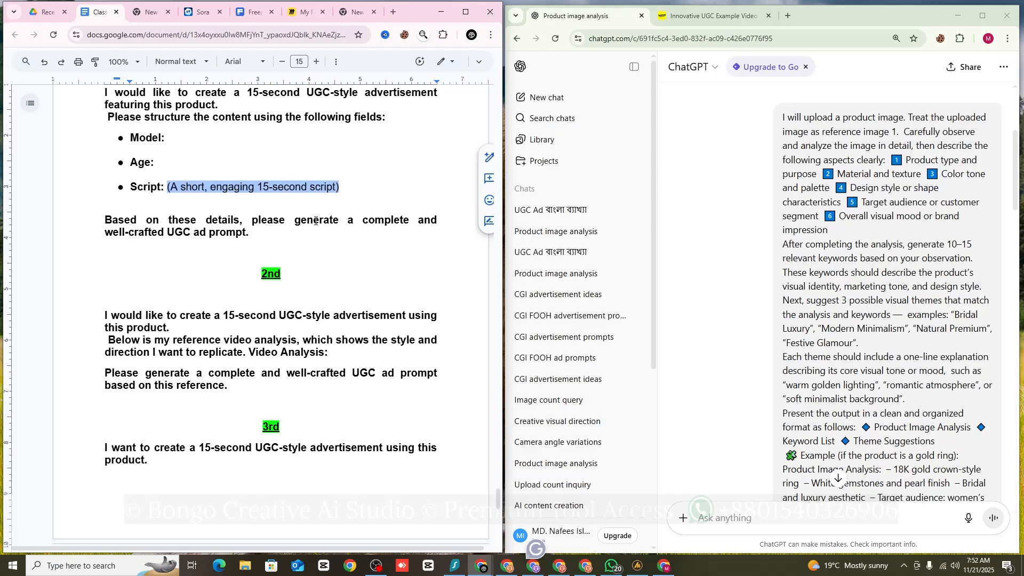
pyautogui.click(337, 344)
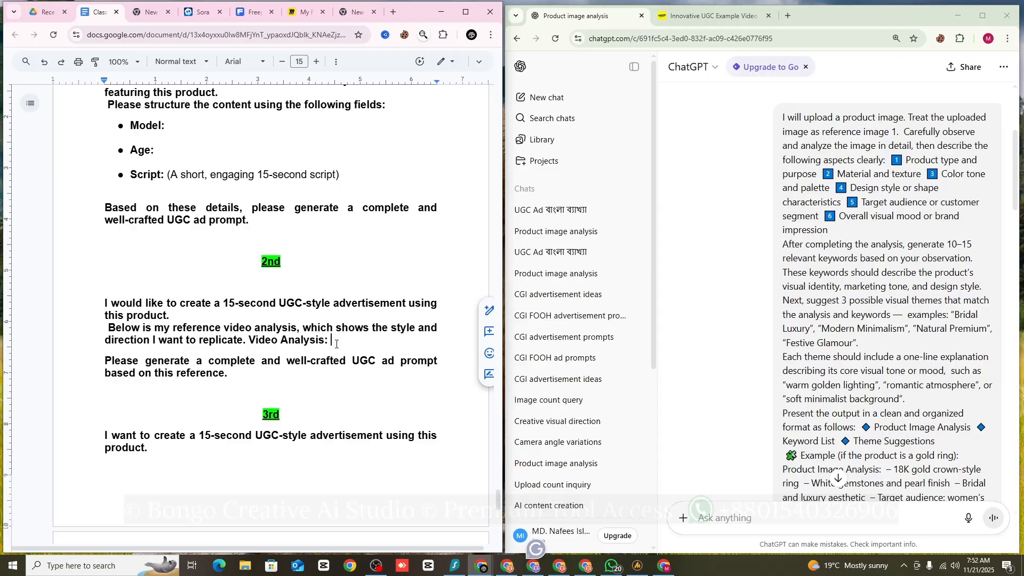
pyautogui.scroll(-3, 266, 347)
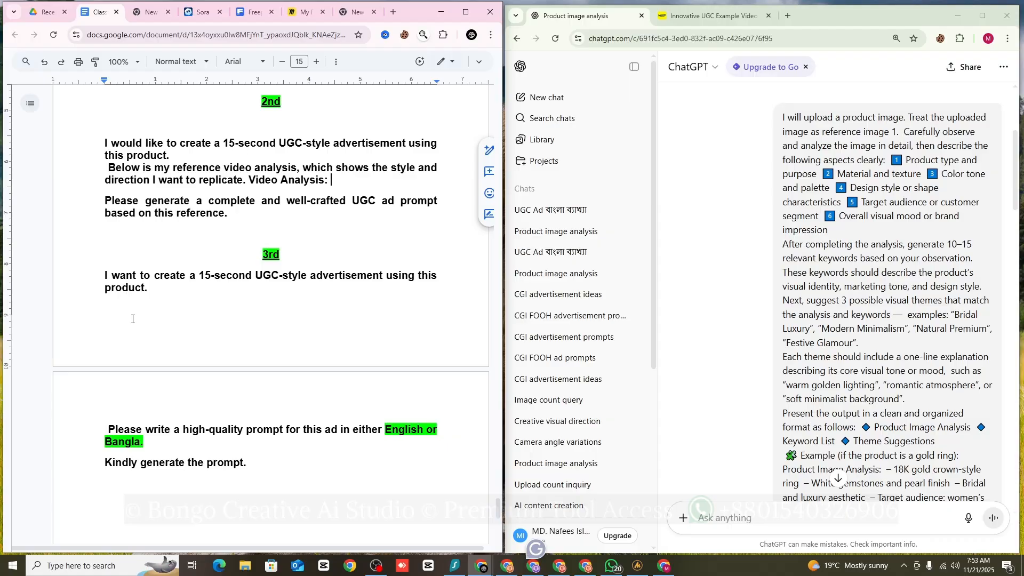
pyautogui.scroll(4, 144, 331)
pyautogui.scroll(-3, 160, 358)
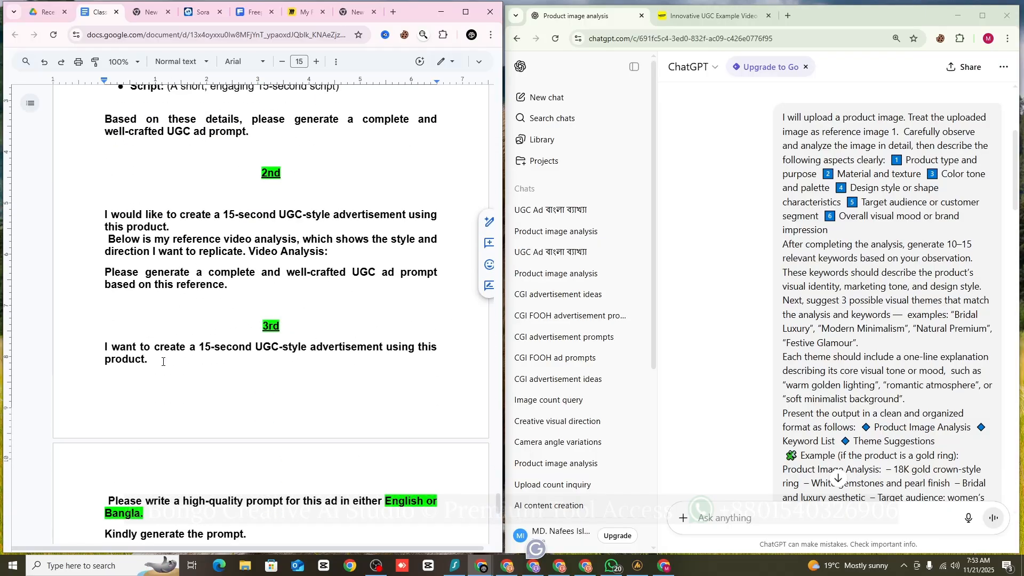
# Step: Copy the 3rd SORA-2 prompt text, from "I want to create a 15-second UGC-style advertisement" through "Kindly generate the prompt."
pyautogui.scroll(-2, 162, 361)
pyautogui.moveTo(102, 224); pyautogui.dragTo(249, 410)
pyautogui.rightClick(183, 224)
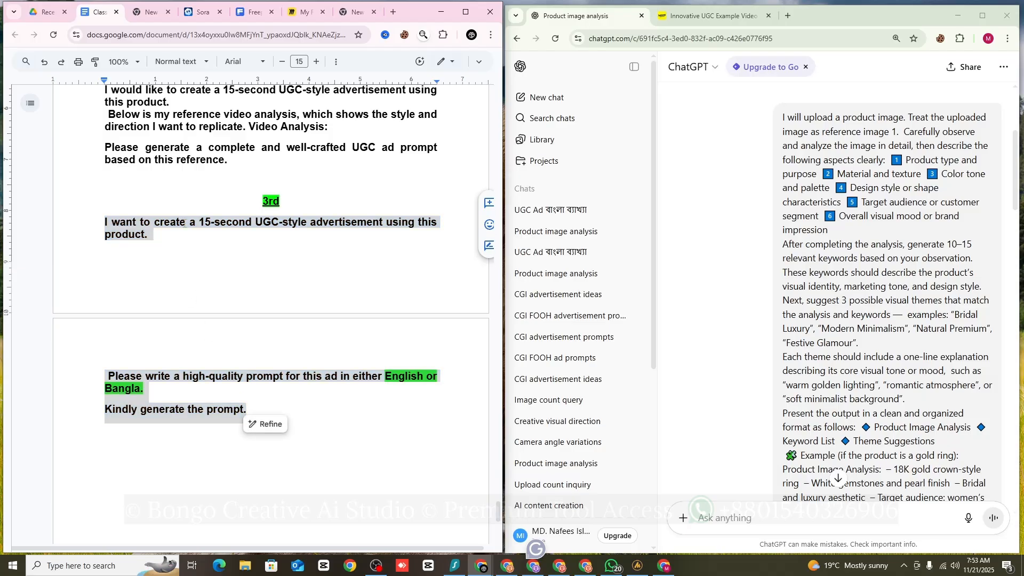
pyautogui.click(214, 252)
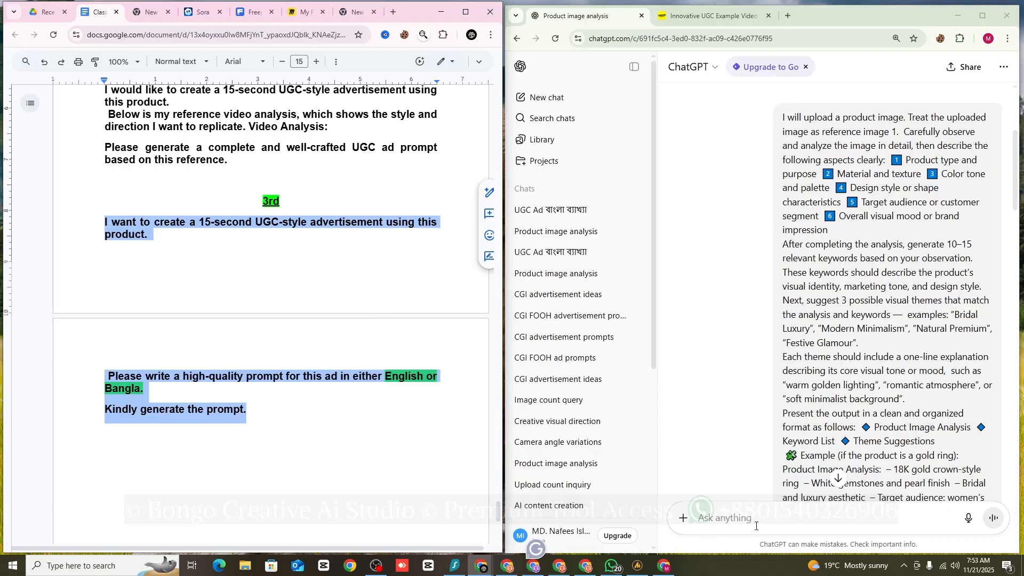
# Step: Review the keyword list and theme suggestions down to the end of ChatGPT's product analysis response
pyautogui.click(759, 400)
pyautogui.scroll(-10, 759, 400)
pyautogui.scroll(-10, 759, 400)
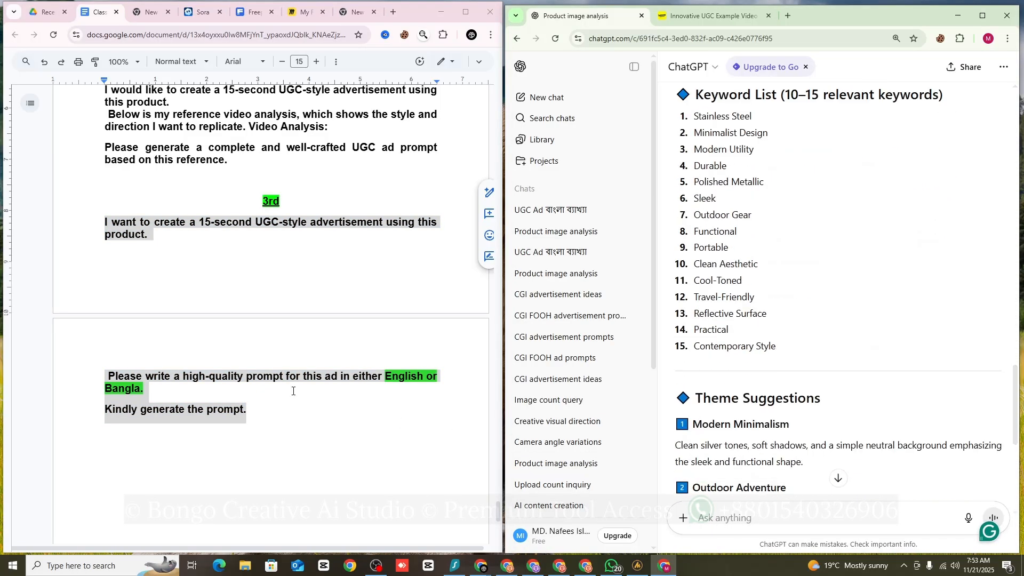
pyautogui.click(174, 277)
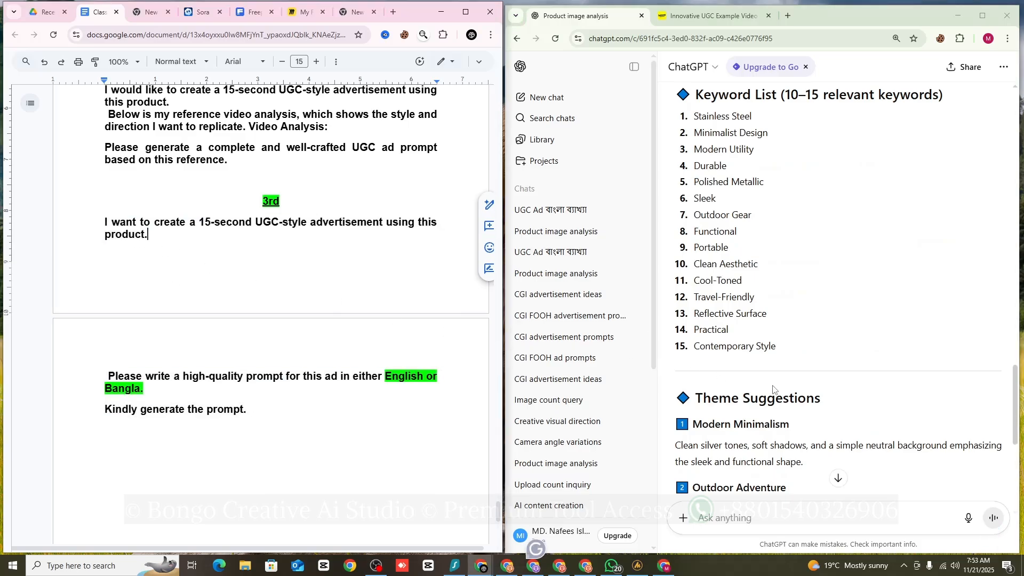
pyautogui.scroll(-5, 781, 389)
pyautogui.scroll(-2, 817, 450)
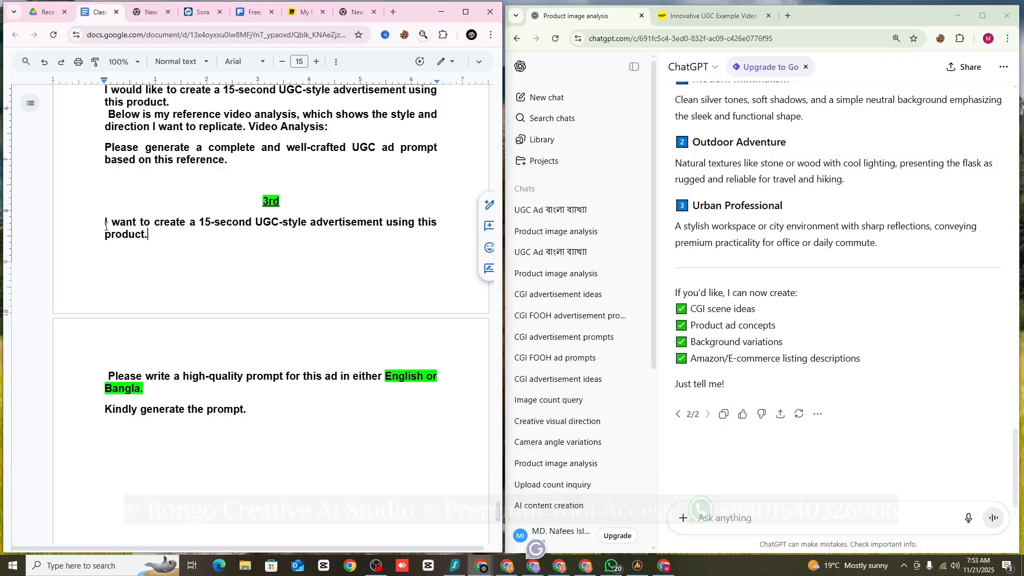
# Step: Copy the complete 3rd SORA-2 prompt from the Class - 07 document into the ChatGPT message box
pyautogui.moveTo(106, 227); pyautogui.dragTo(251, 415)
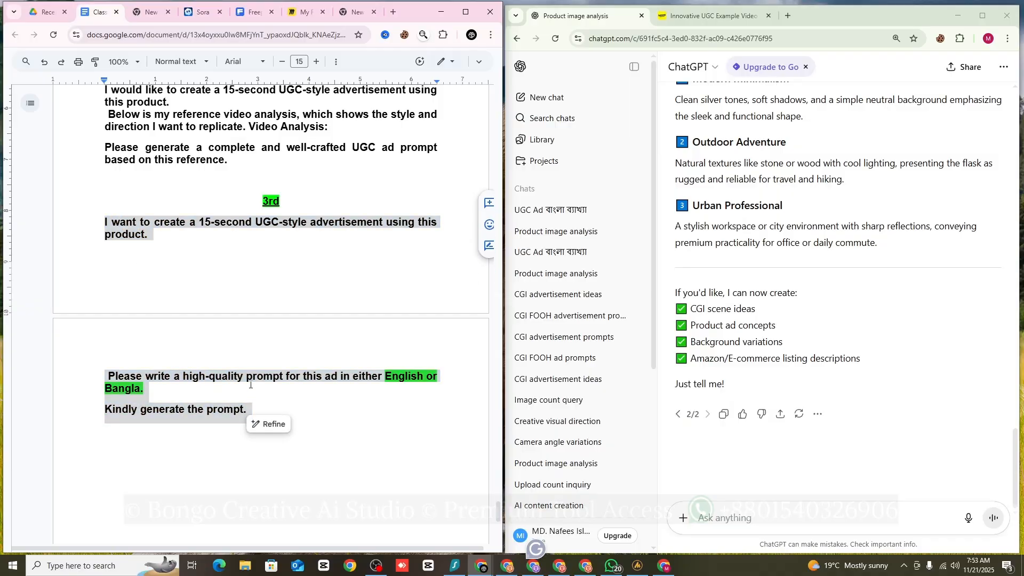
pyautogui.rightClick(250, 384)
pyautogui.click(281, 103)
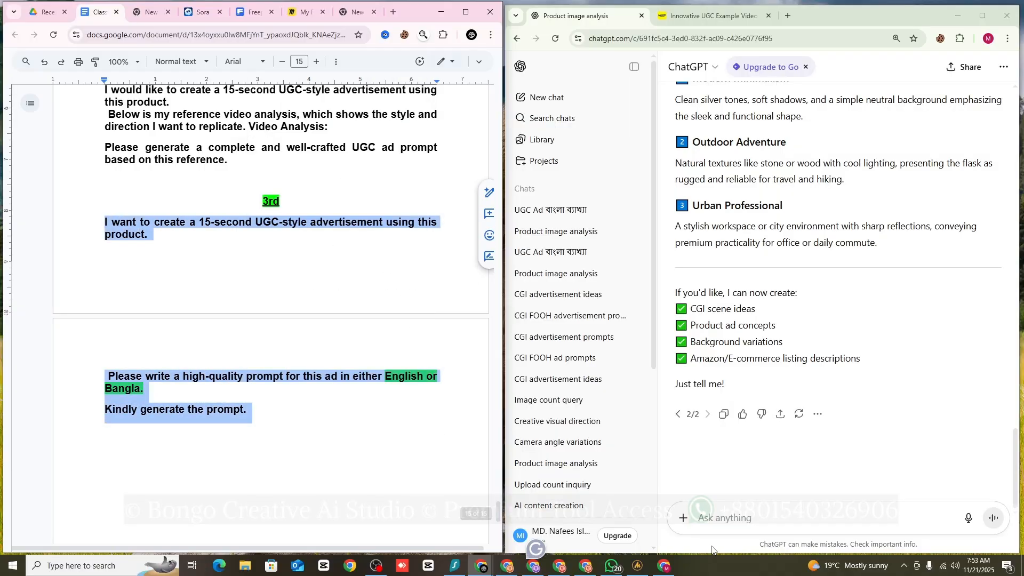
pyautogui.click(781, 517)
pyautogui.rightClick(780, 517)
pyautogui.click(800, 414)
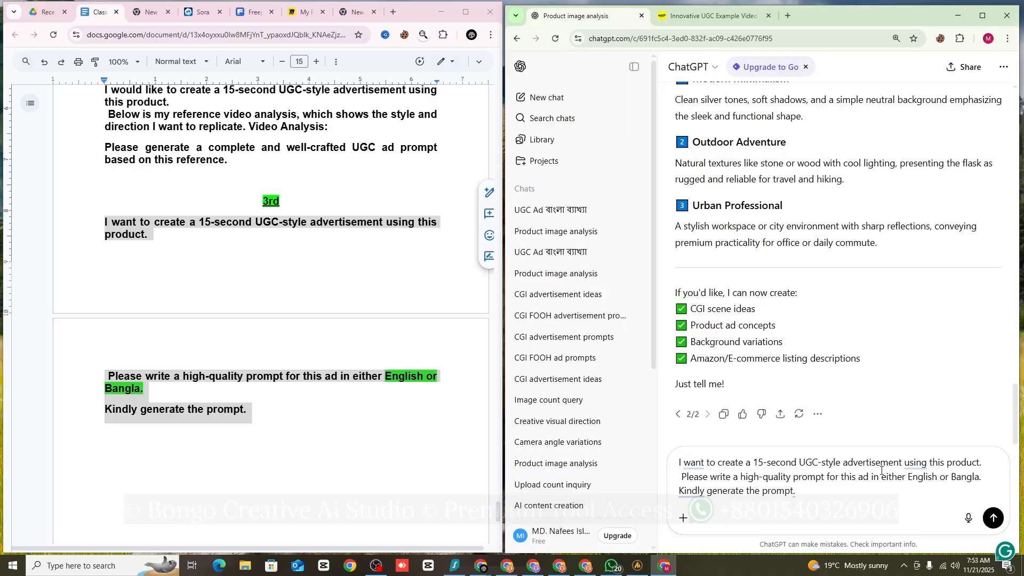
# Step: Remove "or Bangla" from the message draft so that the ad prompt is requested only in English
pyautogui.moveTo(908, 476); pyautogui.dragTo(939, 477)
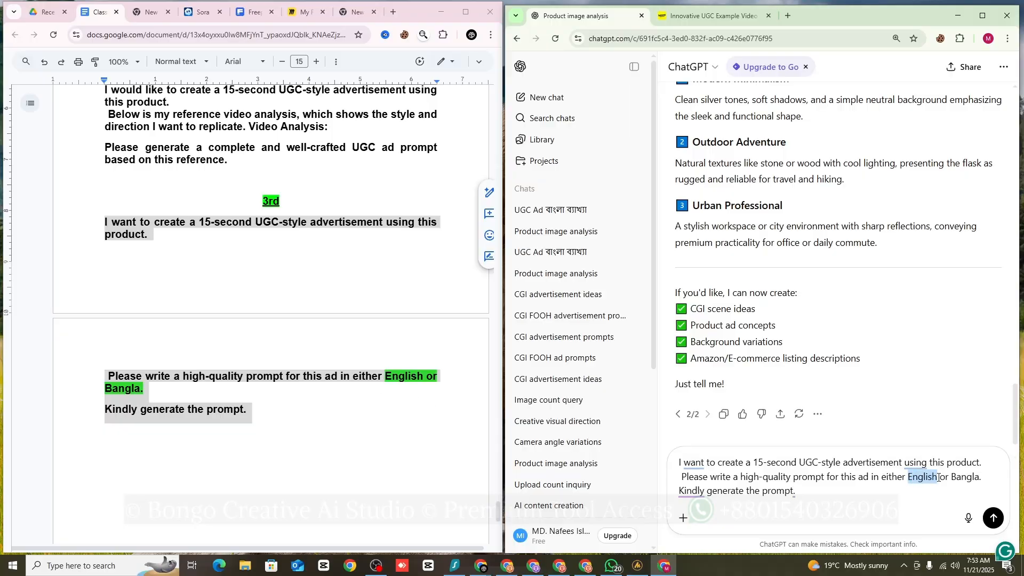
pyautogui.doubleClick(952, 476)
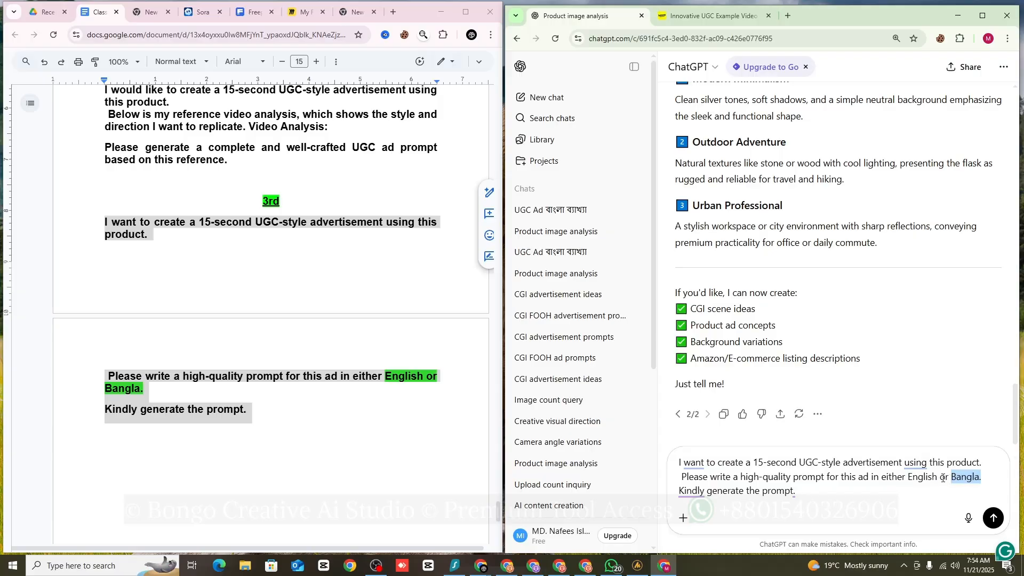
pyautogui.moveTo(938, 478); pyautogui.dragTo(979, 483)
pyautogui.press('BackSpace')
# Step: Append "No any text in my video." to the end of the message and send it to ChatGPT
pyautogui.click(824, 493)
pyautogui.write('No any ')
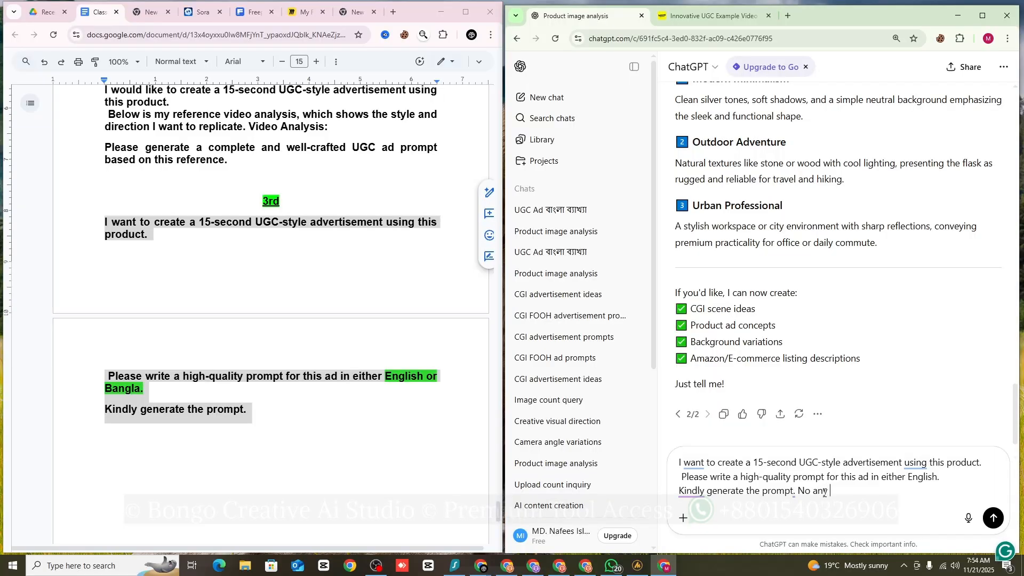
pyautogui.write('text in my video.')
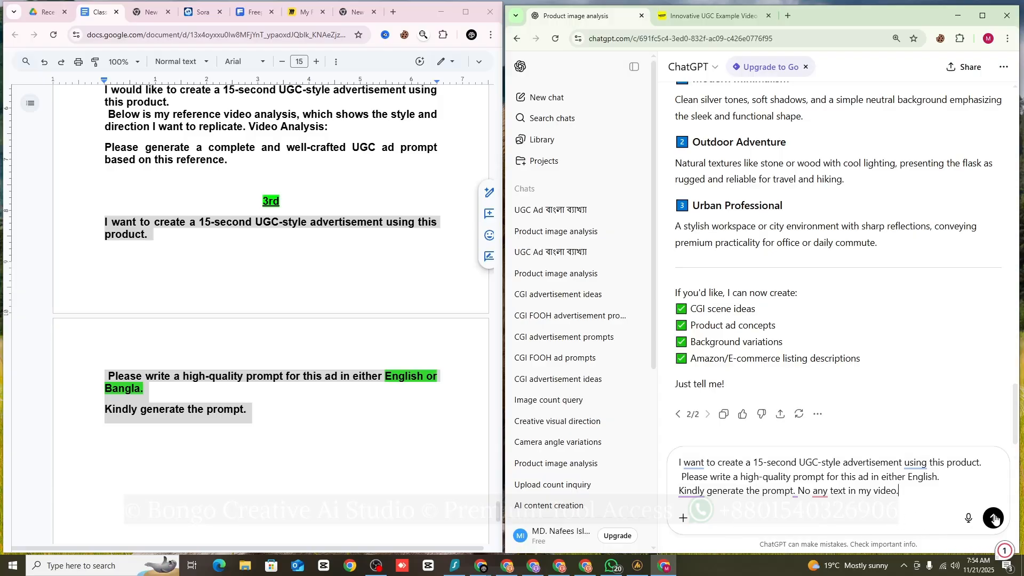
pyautogui.press('Return')
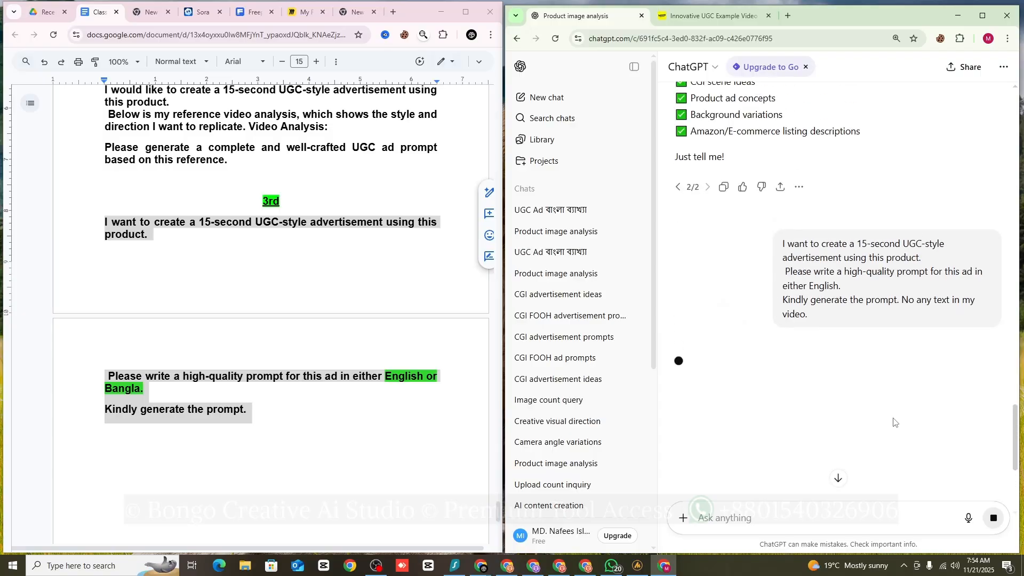
# Step: Review the generated 15-second UGC advertisement prompt from its introduction through Scenes 1 to 4 and the Overall Style
pyautogui.scroll(2, 888, 364)
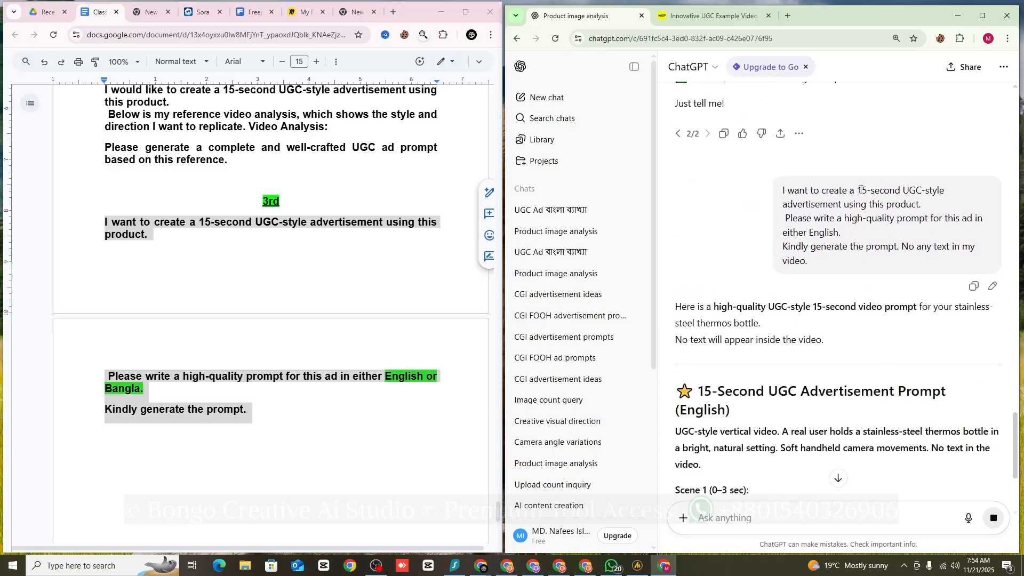
pyautogui.moveTo(857, 190); pyautogui.dragTo(864, 190)
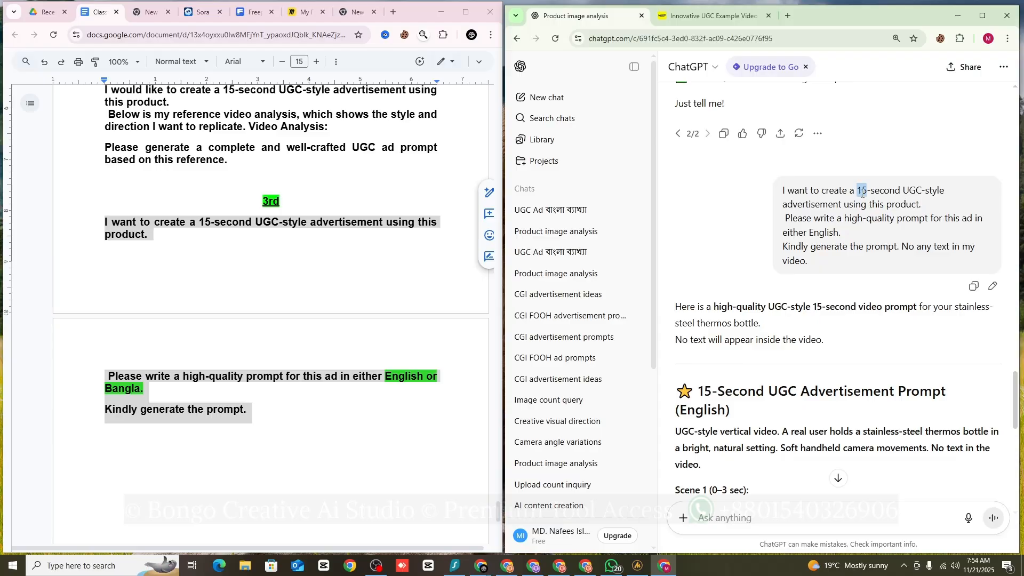
pyautogui.scroll(-5, 855, 217)
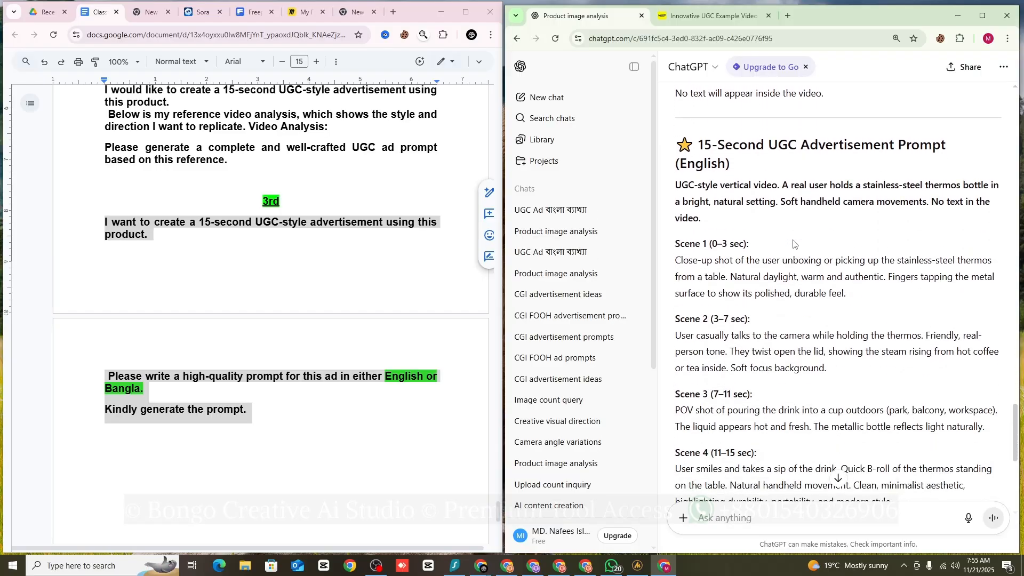
pyautogui.scroll(-5, 723, 254)
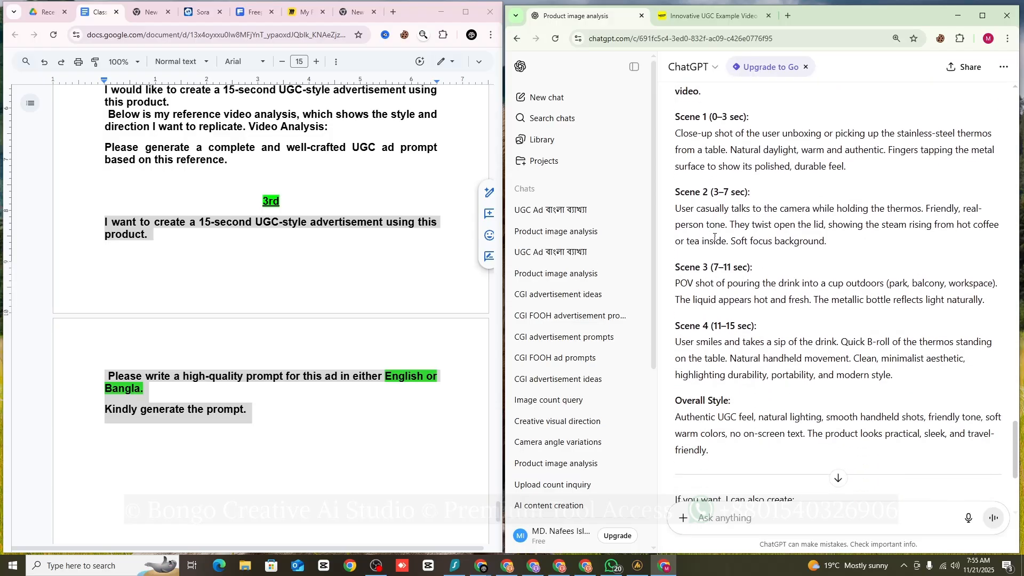
pyautogui.scroll(3, 715, 239)
pyautogui.scroll(1, 724, 247)
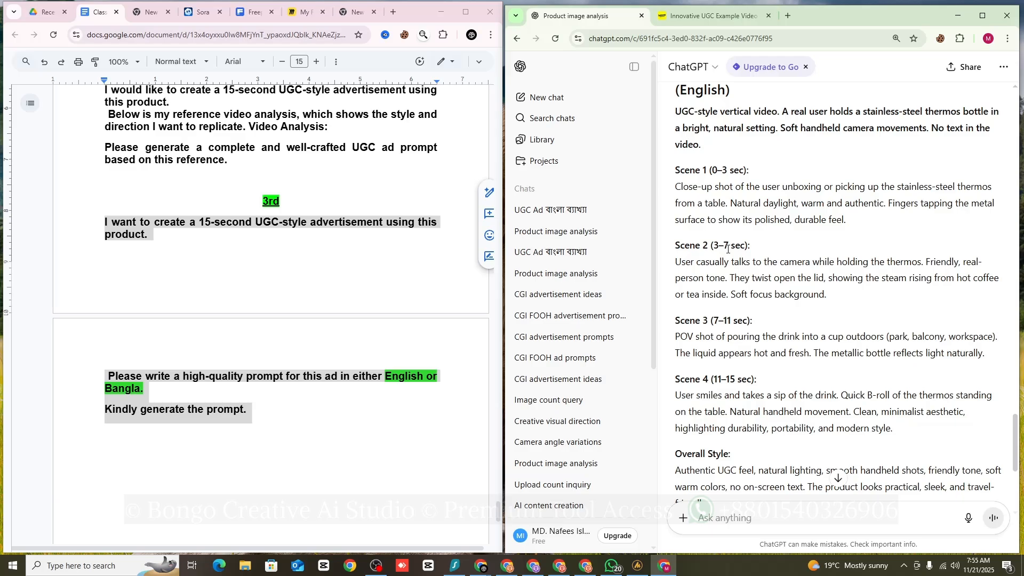
pyautogui.scroll(1, 728, 248)
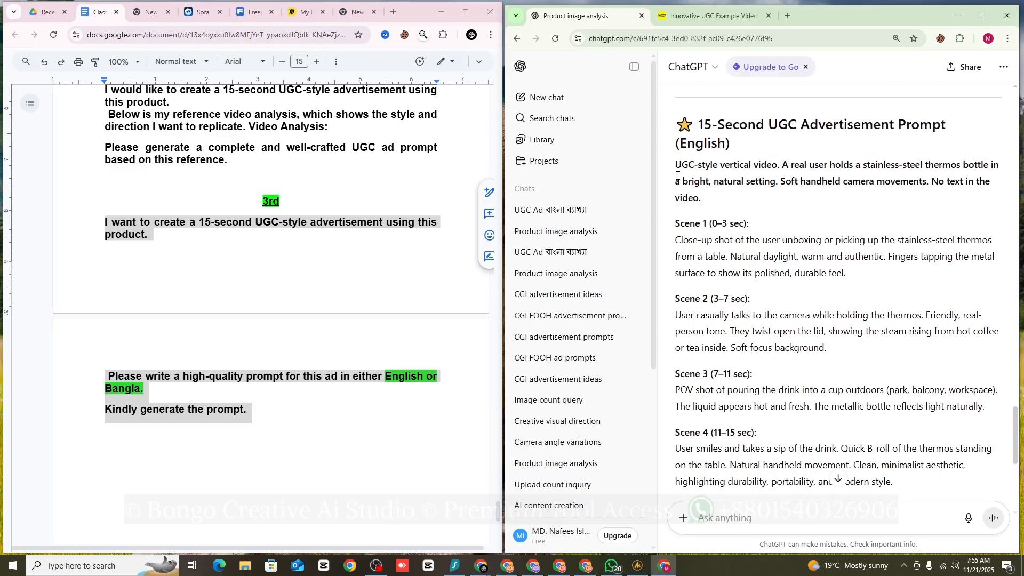
# Step: Copy the generated English ad prompt, from "UGC-style vertical video" to the end of the Overall Style paragraph
pyautogui.moveTo(675, 138); pyautogui.dragTo(725, 341)
pyautogui.scroll(-3, 715, 234)
pyautogui.rightClick(720, 312)
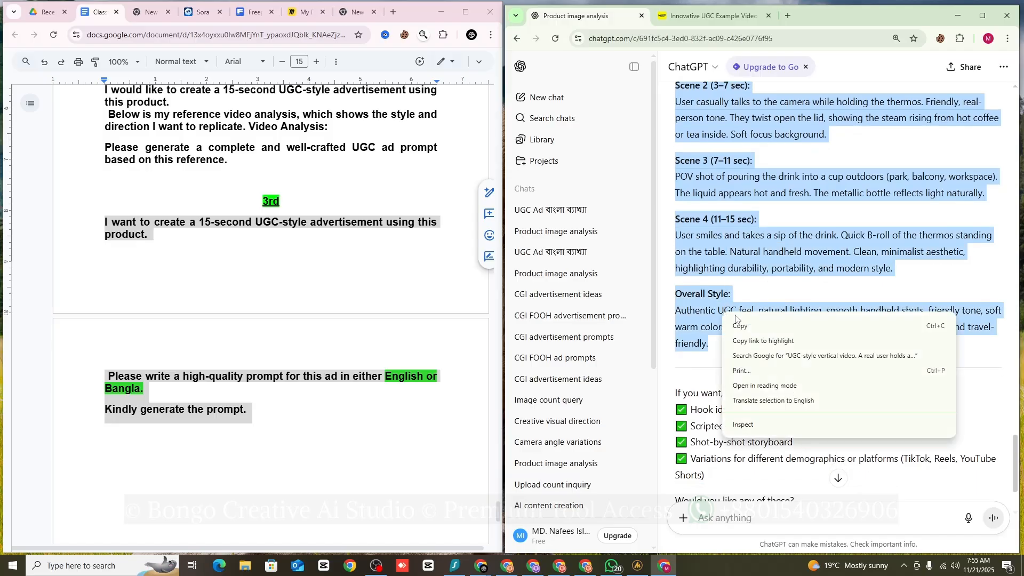
pyautogui.click(742, 322)
# Step: Switch to Freepik's AI video generator and use the thermos image "Untitled design (12)" from Downloads as the start image
pyautogui.hotkey('alt', 'Tab')
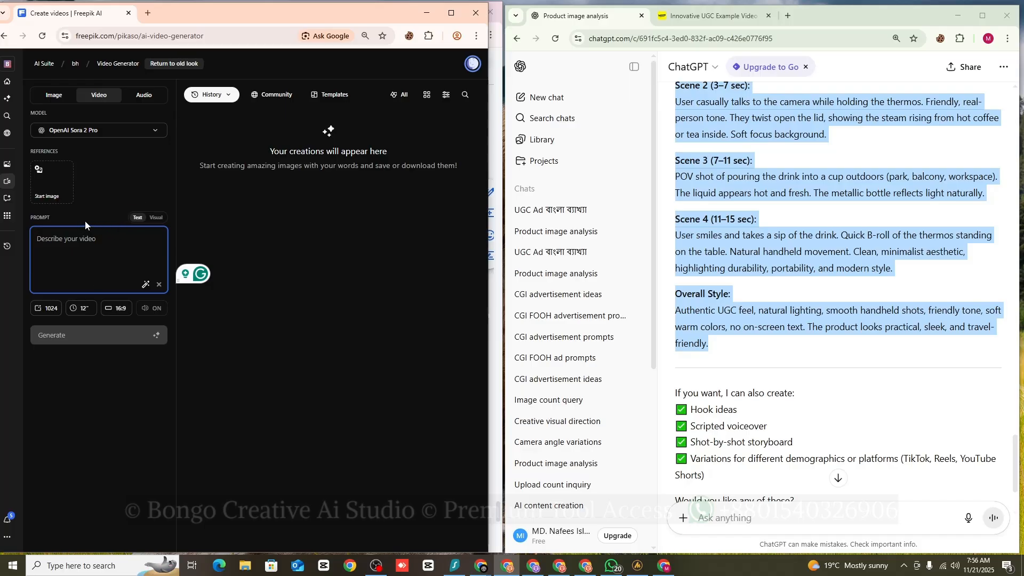
pyautogui.click(52, 193)
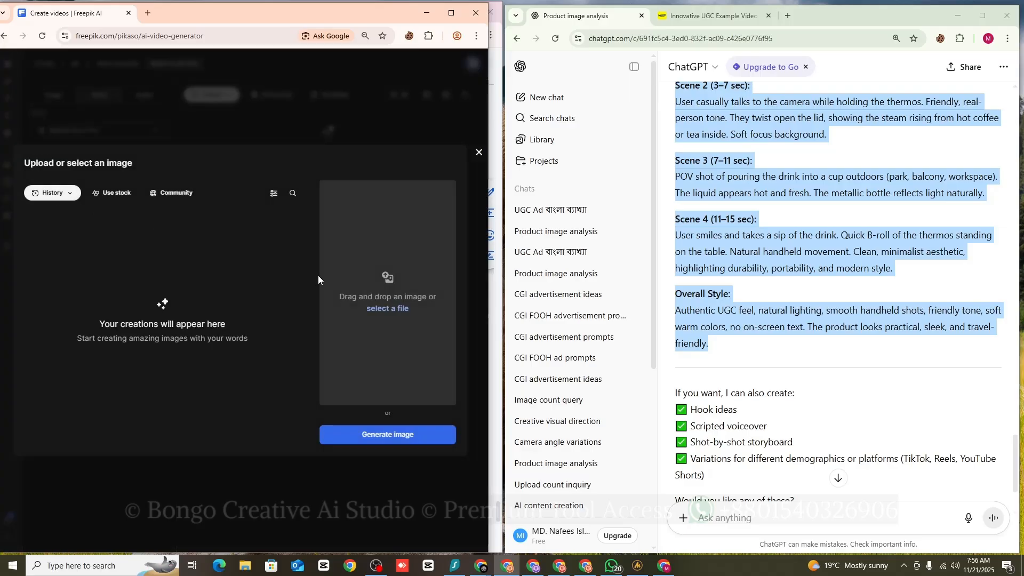
pyautogui.click(379, 298)
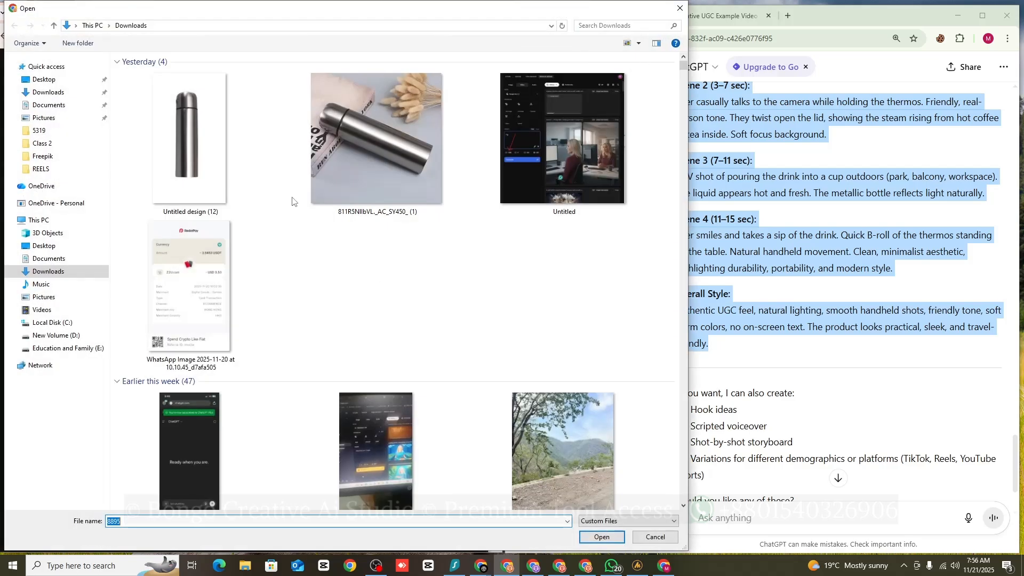
pyautogui.click(220, 143)
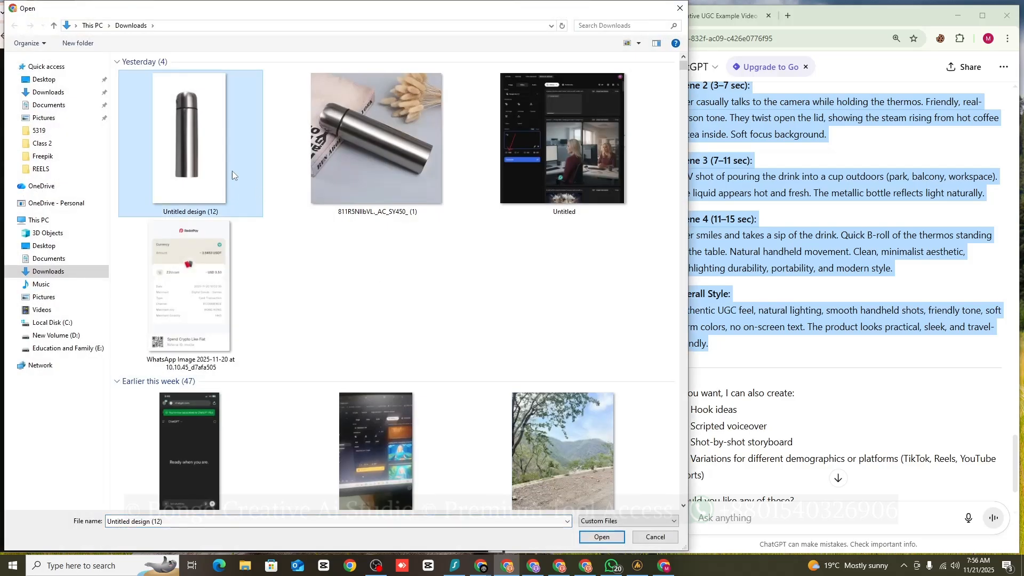
pyautogui.click(601, 537)
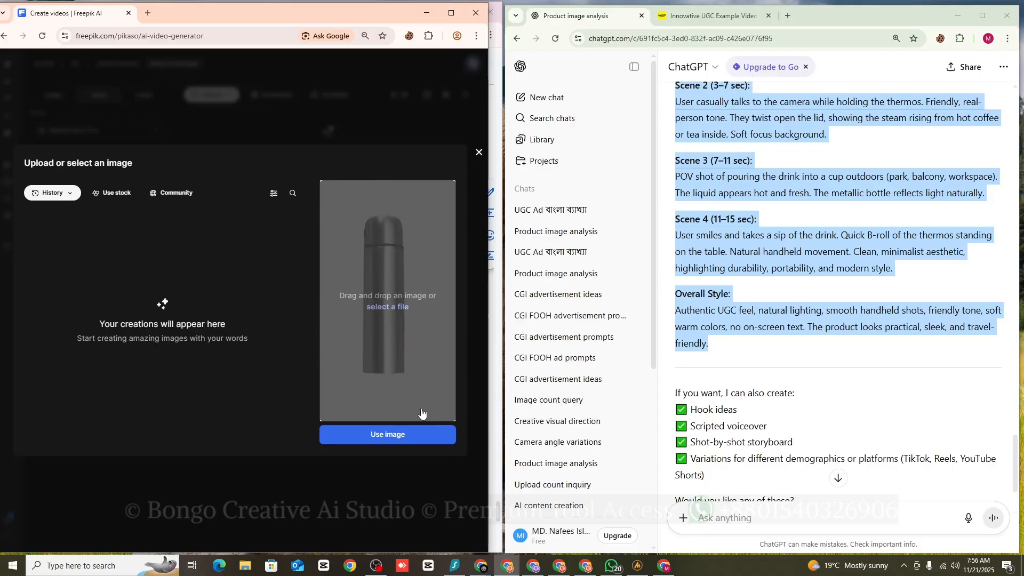
pyautogui.click(393, 442)
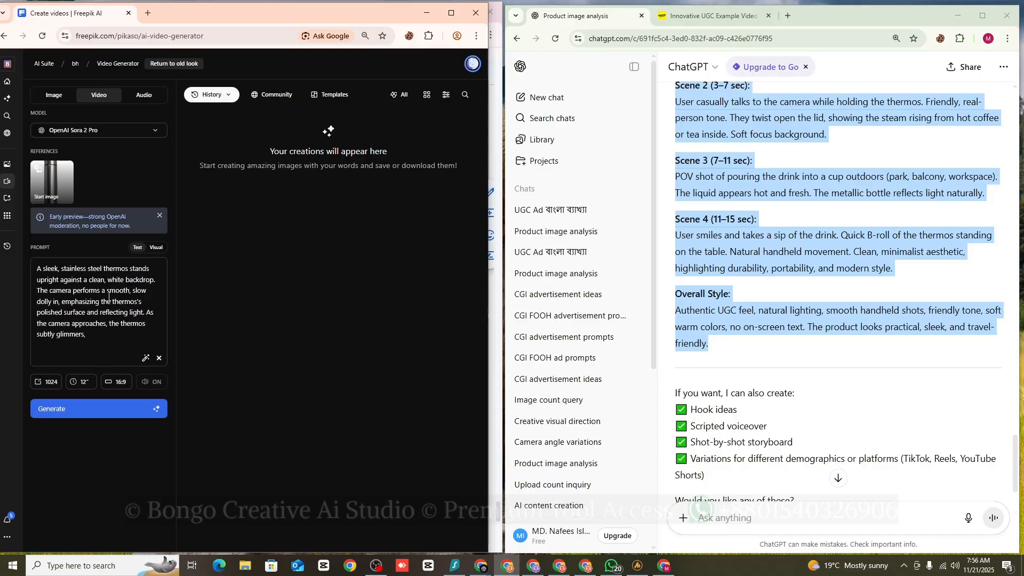
# Step: Replace the automatically written prompt in the video generator with the copied UGC-style ad prompt
pyautogui.click(38, 270)
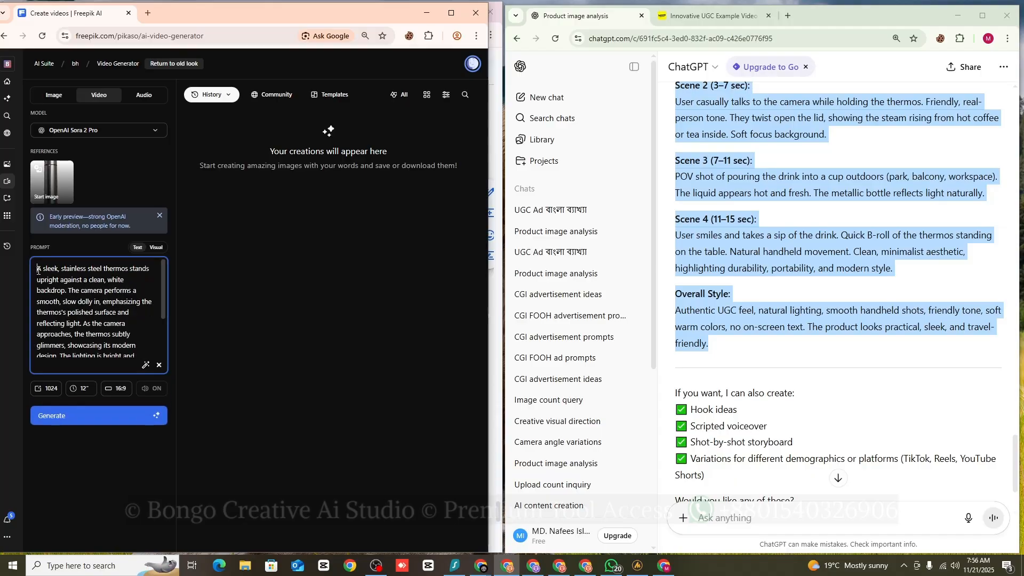
pyautogui.moveTo(38, 270); pyautogui.dragTo(101, 365)
pyautogui.rightClick(100, 324)
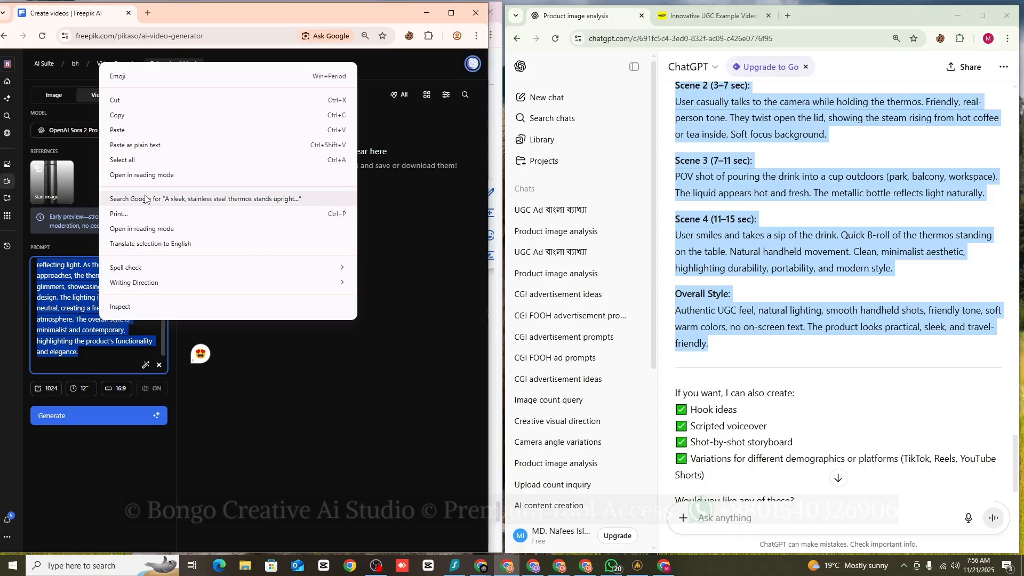
pyautogui.click(138, 131)
pyautogui.scroll(10, 73, 297)
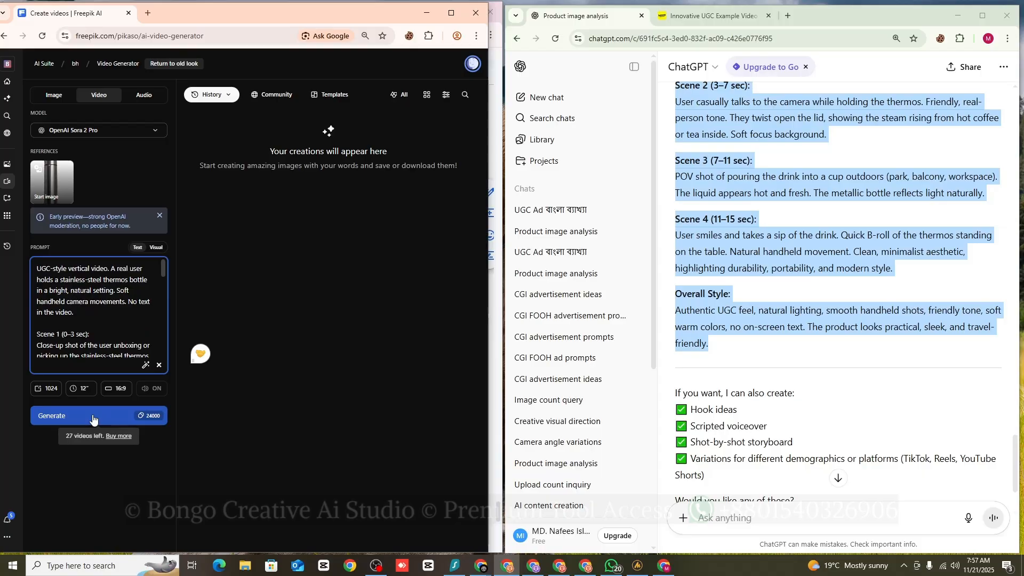
# Step: Generate a 12-second, 16:9 video from the thermos image and the pasted prompt with OpenAI Sora 2 Pro
pyautogui.click(55, 393)
pyautogui.click(56, 394)
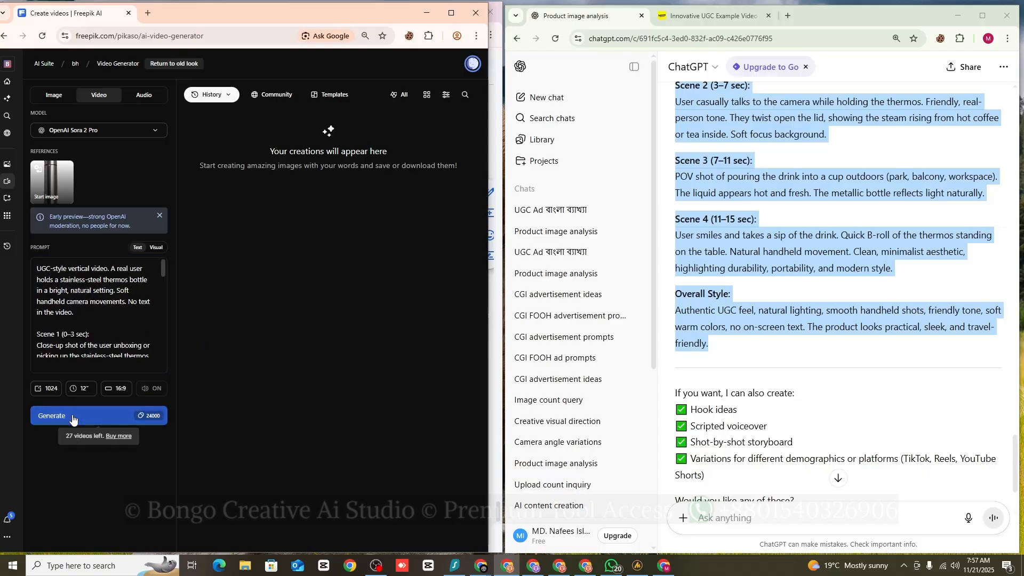
pyautogui.click(73, 419)
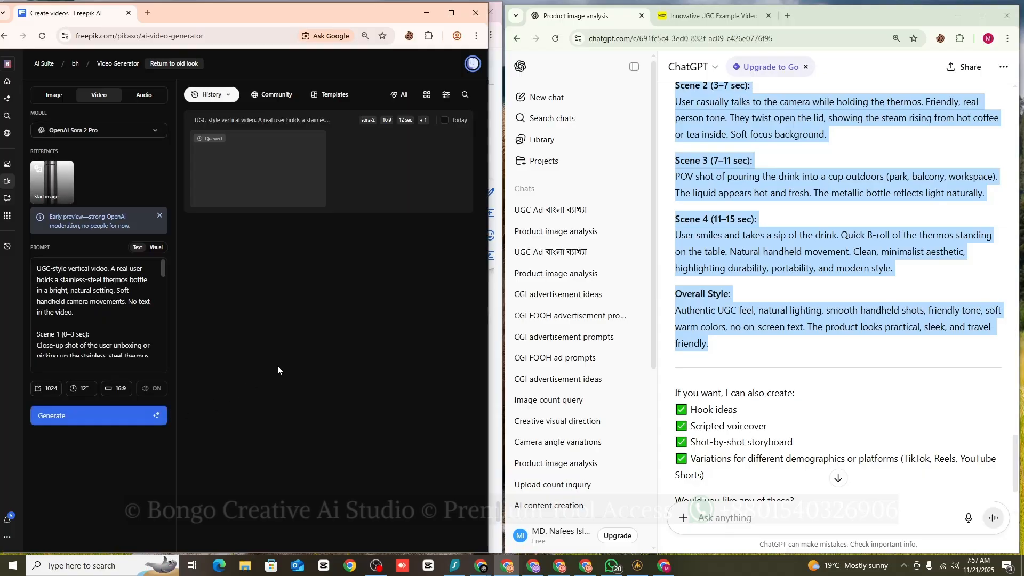
# Step: Set the aspect ratio to 9:16 Social story and generate a second video from the same image and prompt
pyautogui.click(119, 389)
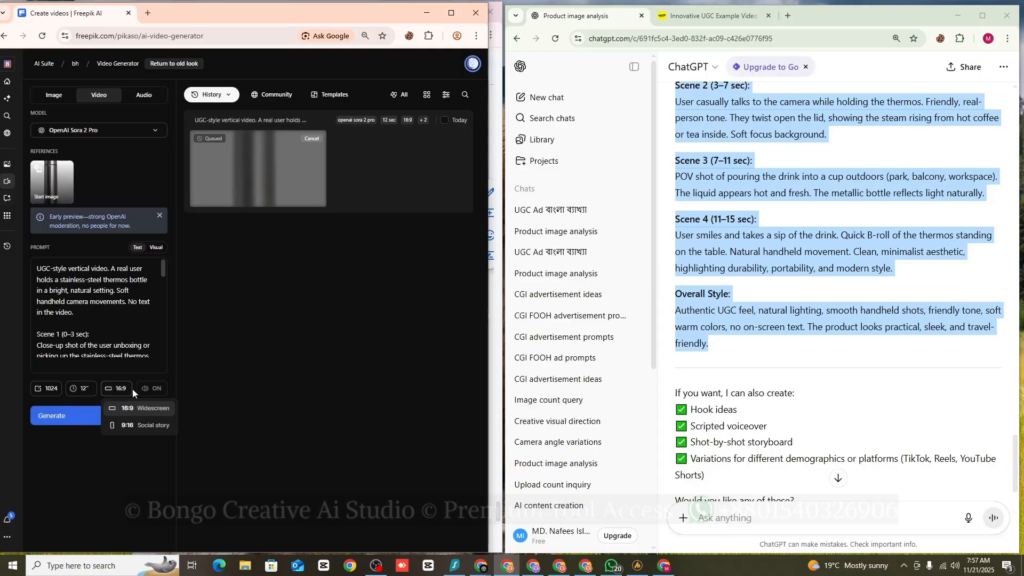
pyautogui.click(140, 425)
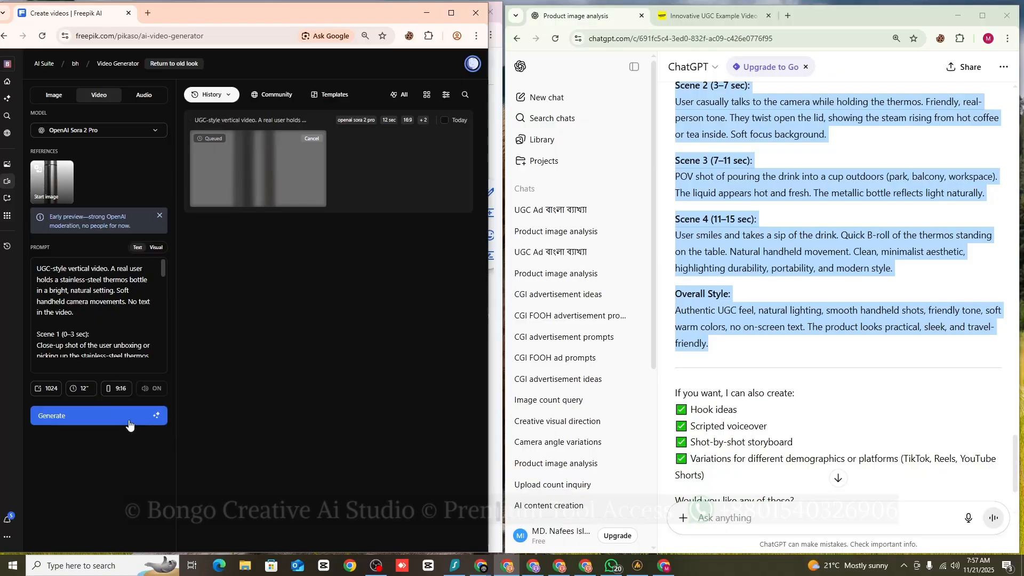
pyautogui.click(97, 416)
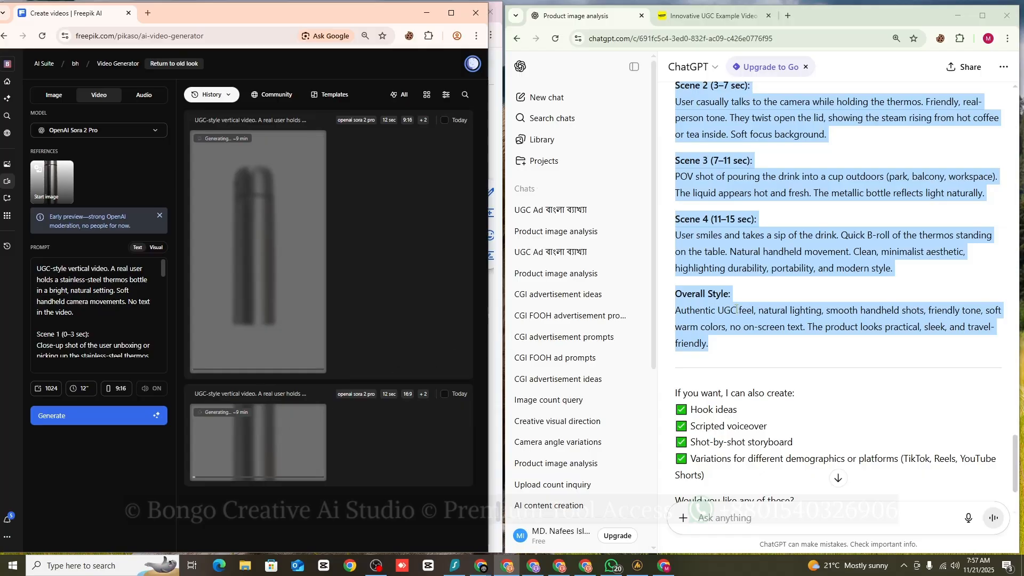
# Step: Return from Freepik to the ChatGPT conversation and examine how the ad prompt divides the video into four timed scenes
pyautogui.click(425, 16)
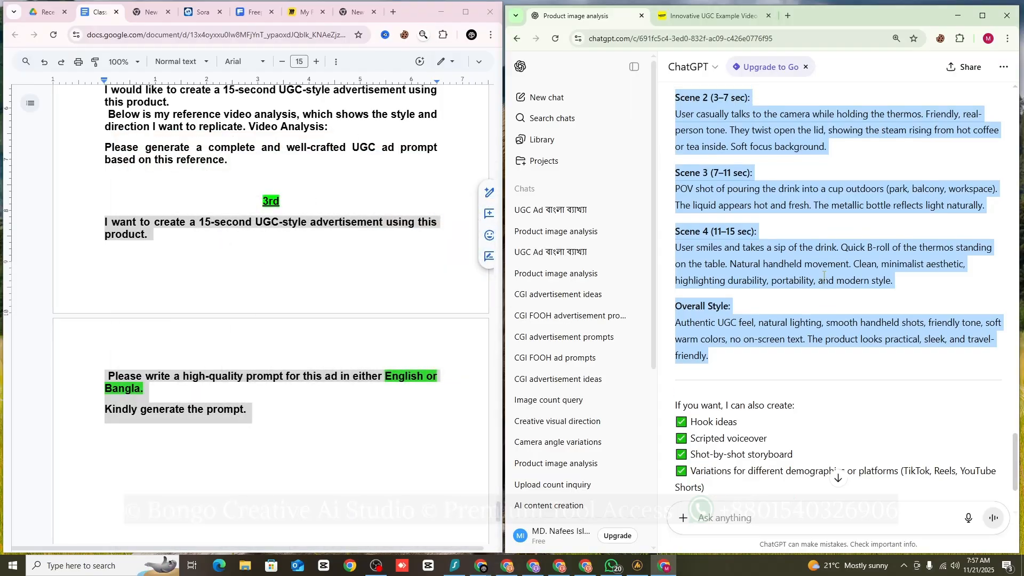
pyautogui.scroll(3, 822, 277)
pyautogui.scroll(-1, 823, 277)
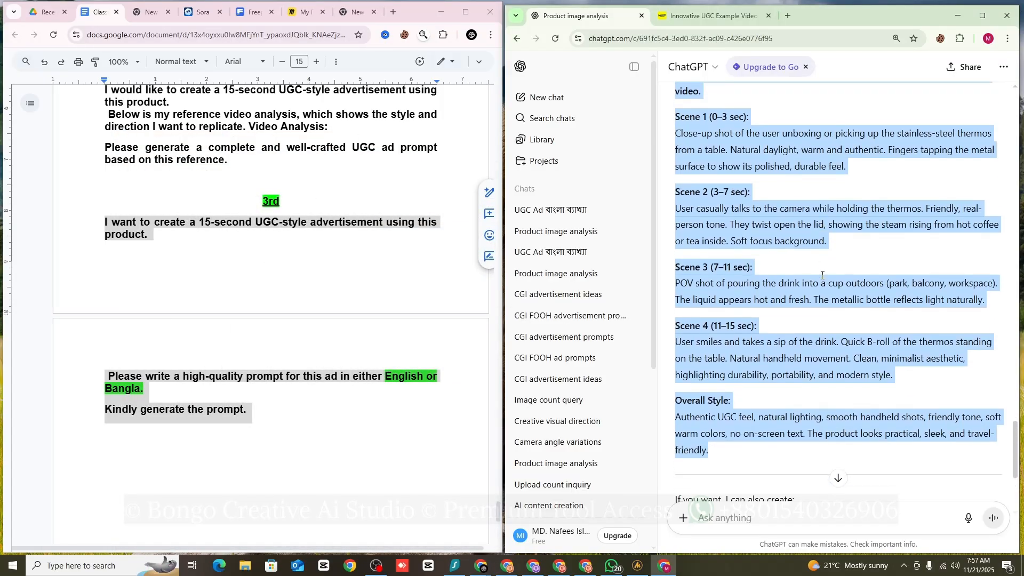
pyautogui.scroll(1, 822, 276)
pyautogui.click(822, 275)
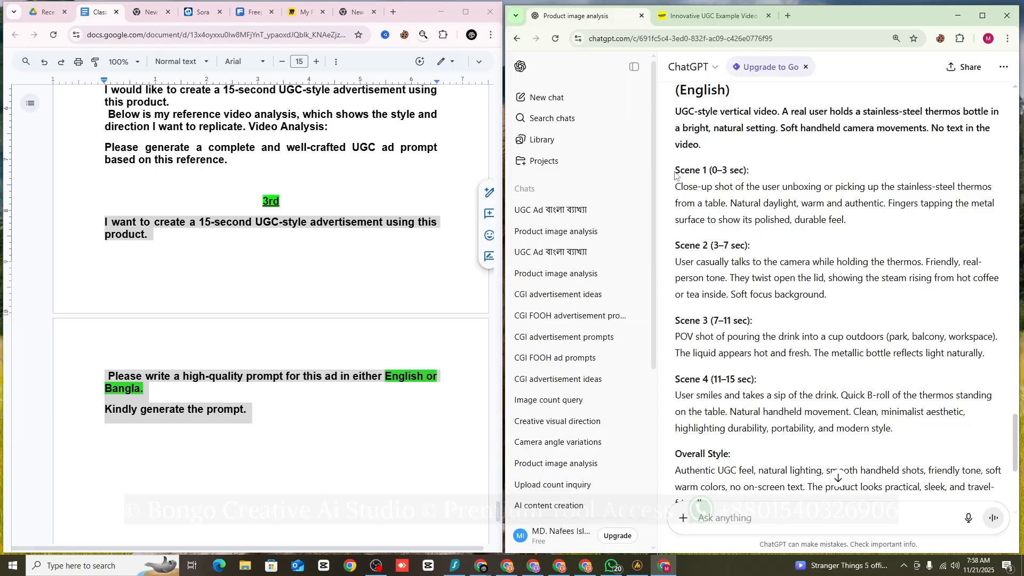
pyautogui.moveTo(675, 174); pyautogui.dragTo(746, 174)
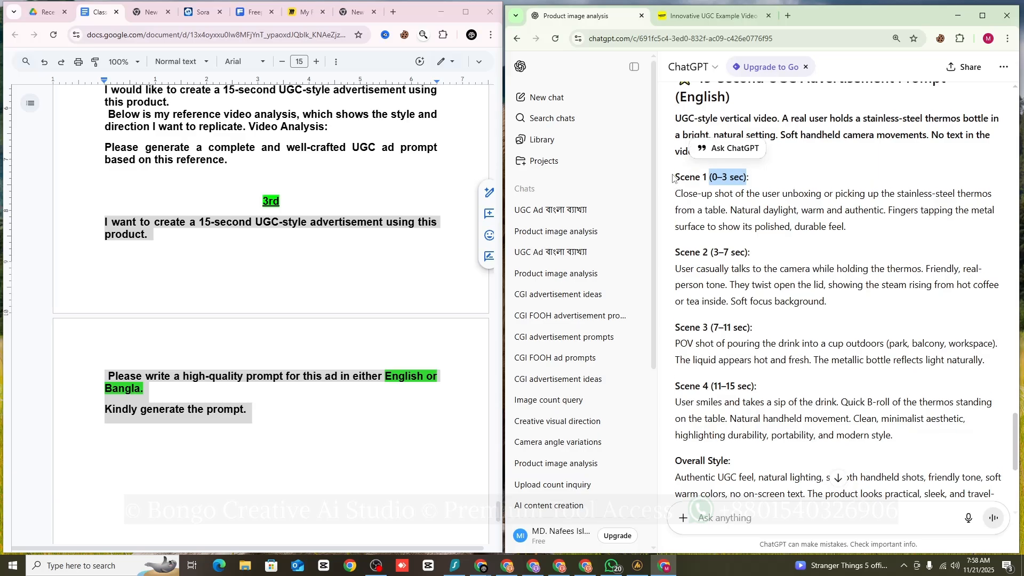
pyautogui.scroll(2, 675, 176)
pyautogui.scroll(-2, 676, 175)
pyautogui.moveTo(677, 173); pyautogui.dragTo(896, 429)
pyautogui.click(763, 228)
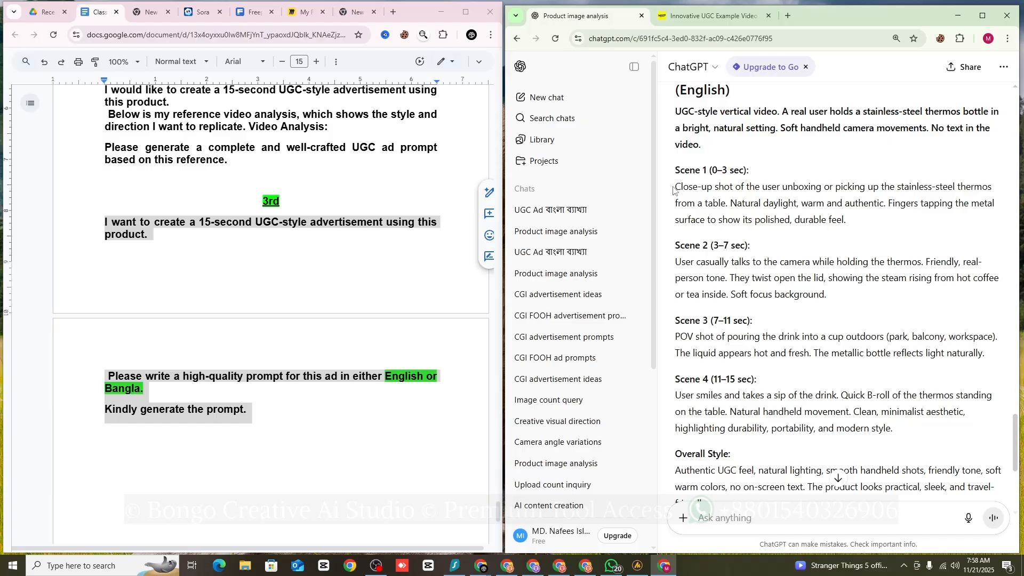
# Step: Examine the shot descriptions under Scene 1 and Scene 2 of the generated ad prompt
pyautogui.moveTo(677, 188); pyautogui.dragTo(809, 216)
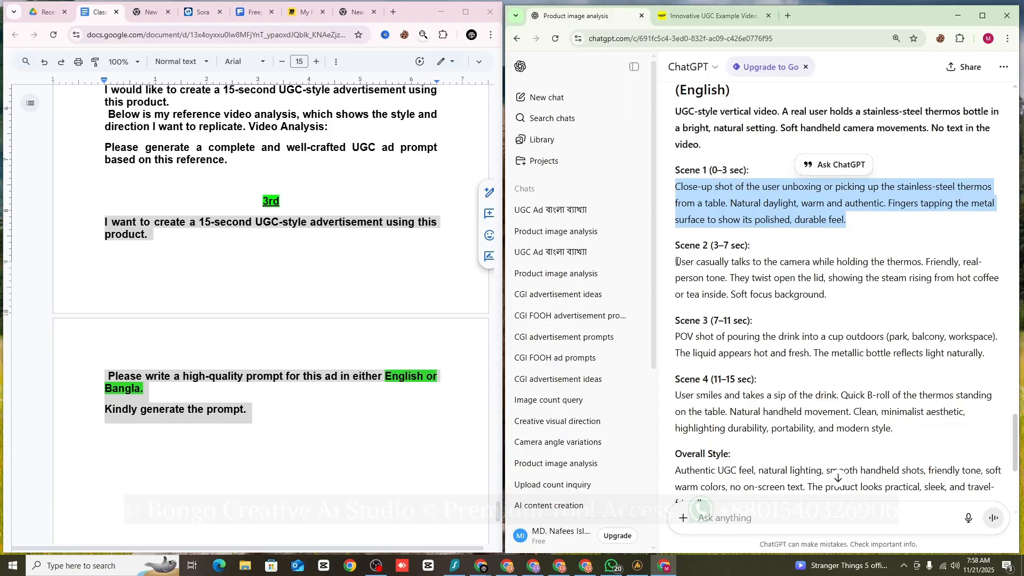
pyautogui.moveTo(676, 262); pyautogui.dragTo(795, 278)
pyautogui.scroll(-2, 700, 243)
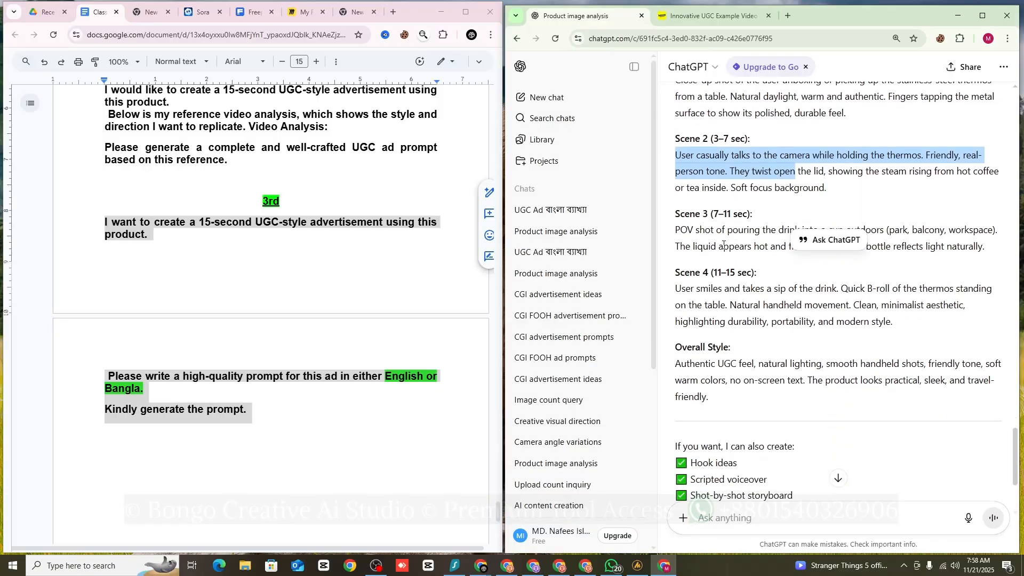
pyautogui.scroll(2, 739, 288)
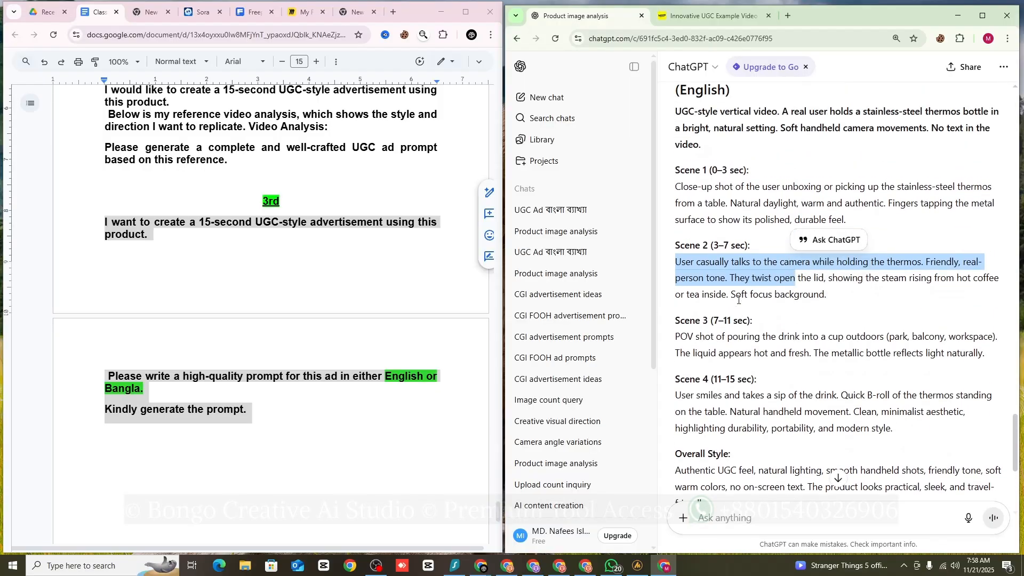
pyautogui.scroll(-1, 739, 300)
pyautogui.scroll(1, 739, 299)
pyautogui.scroll(-1, 718, 247)
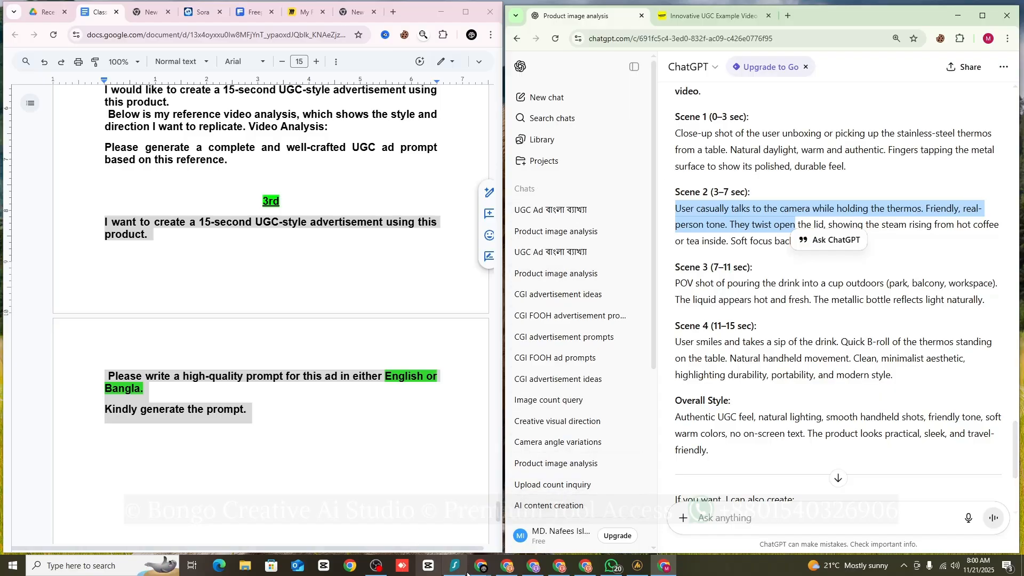
# Step: Play the downloaded Sora snack advertisement full screen, pause it partway, and put the video player away
pyautogui.click(507, 566)
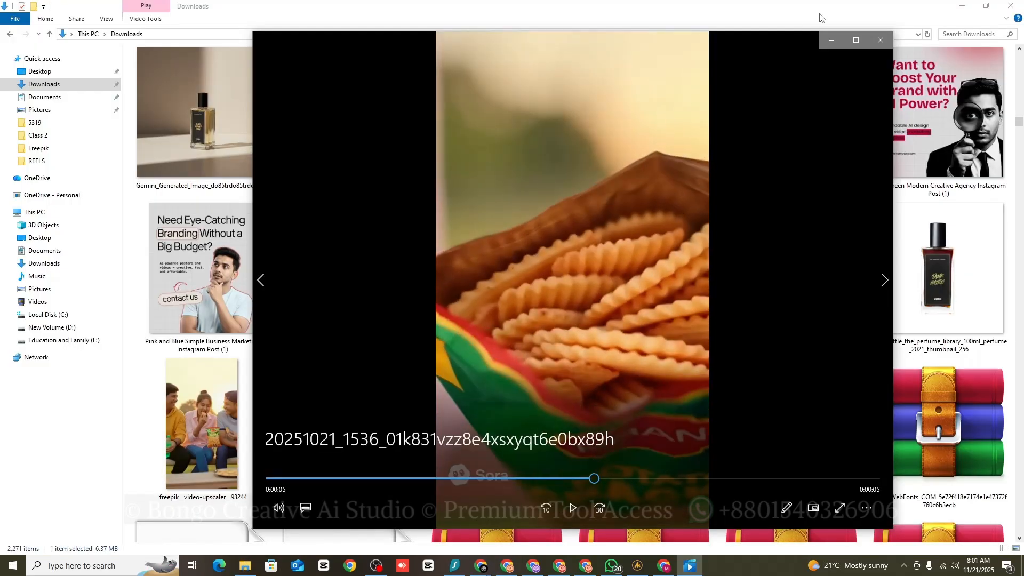
pyautogui.doubleClick(451, 388)
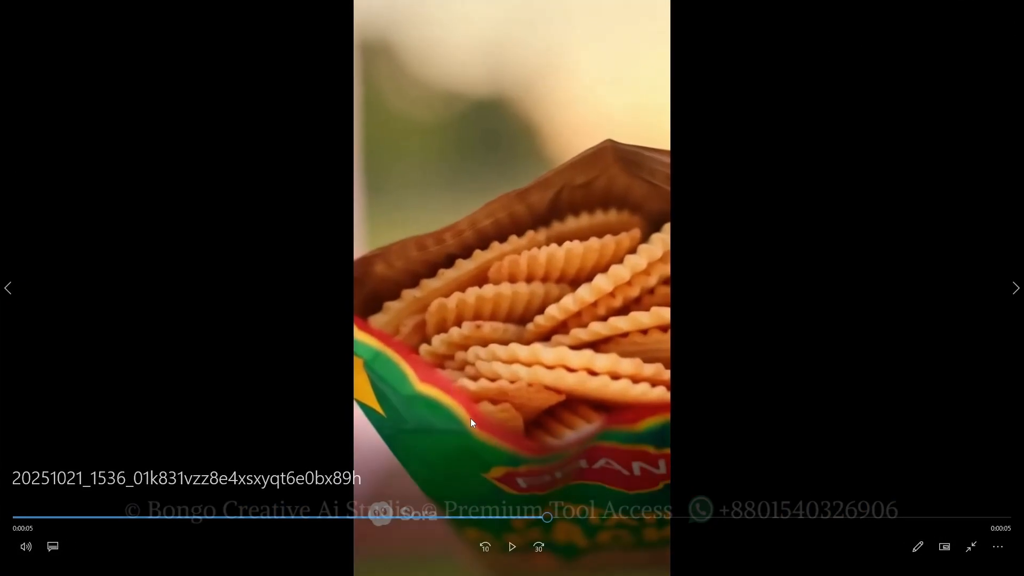
pyautogui.moveTo(874, 5)
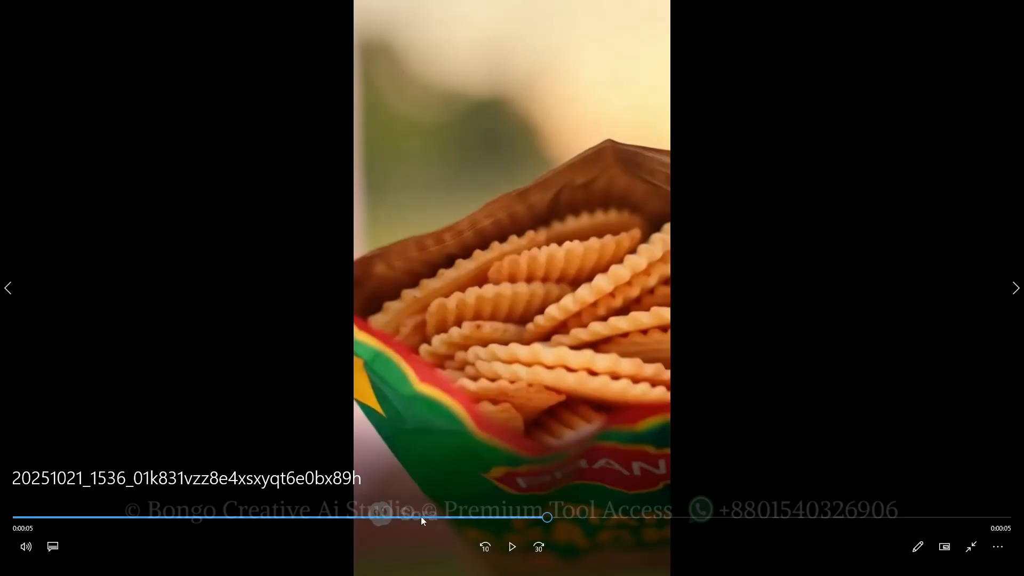
pyautogui.click(512, 548)
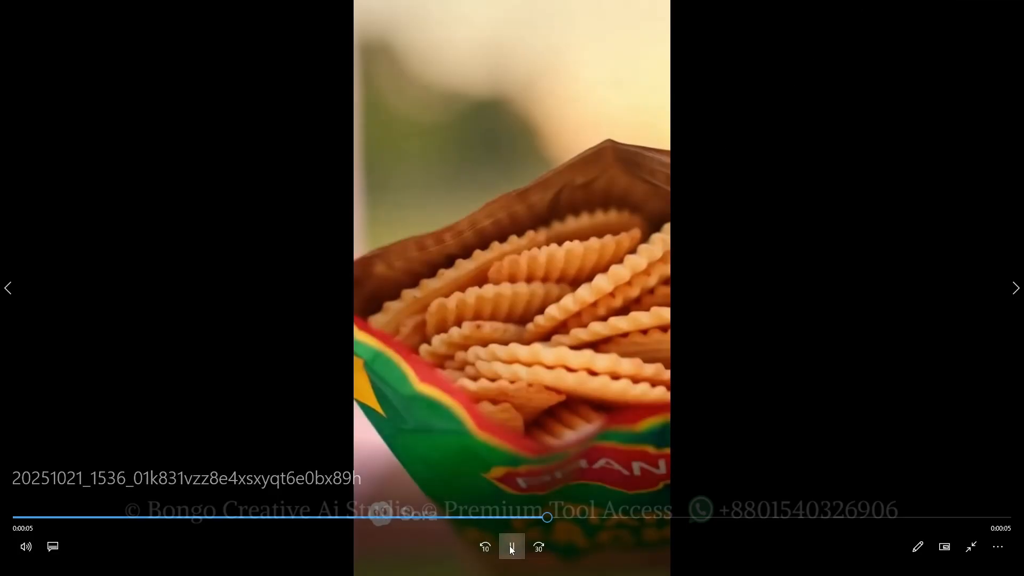
pyautogui.click(511, 546)
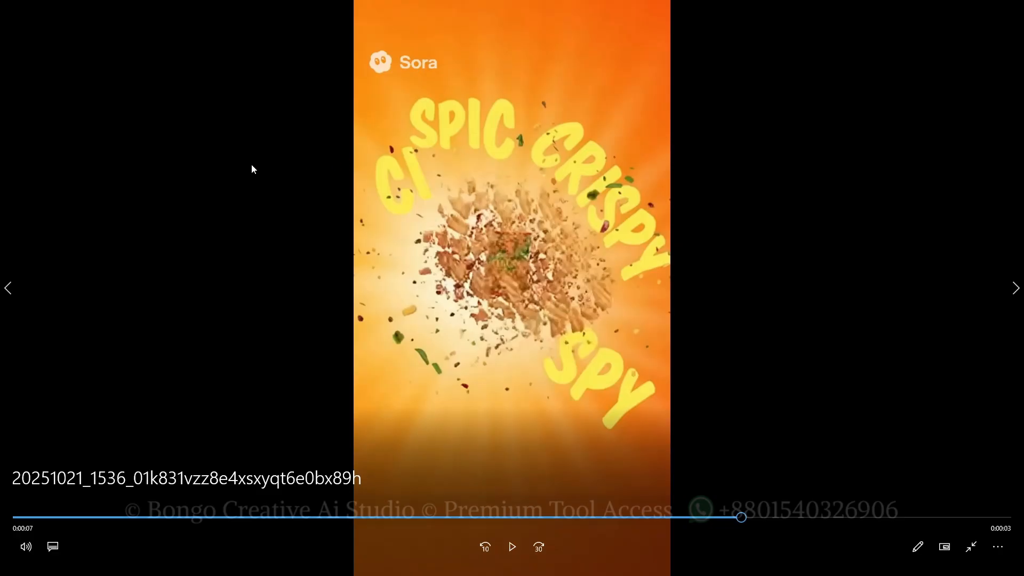
pyautogui.click(972, 546)
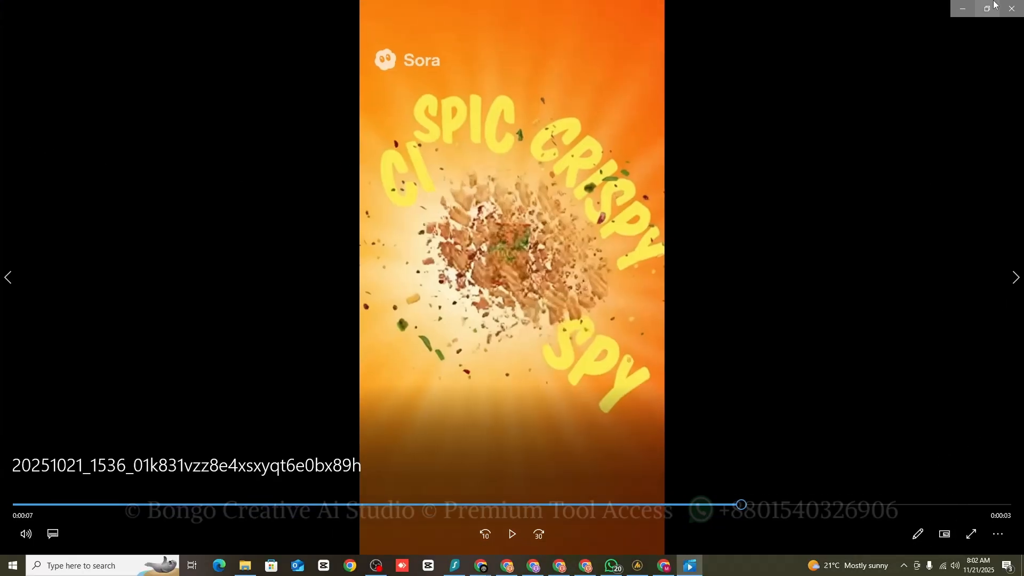
pyautogui.click(965, 7)
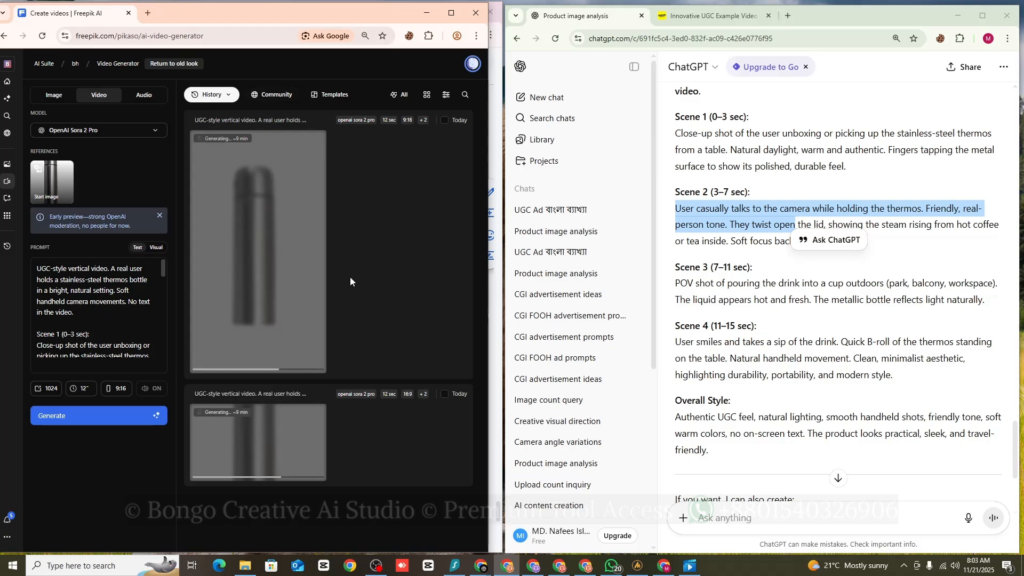
# Step: Switch from Freepik to the Google Docs prompt collection and review the 2nd and 3rd UGC ad request templates
pyautogui.click(426, 13)
pyautogui.click(150, 371)
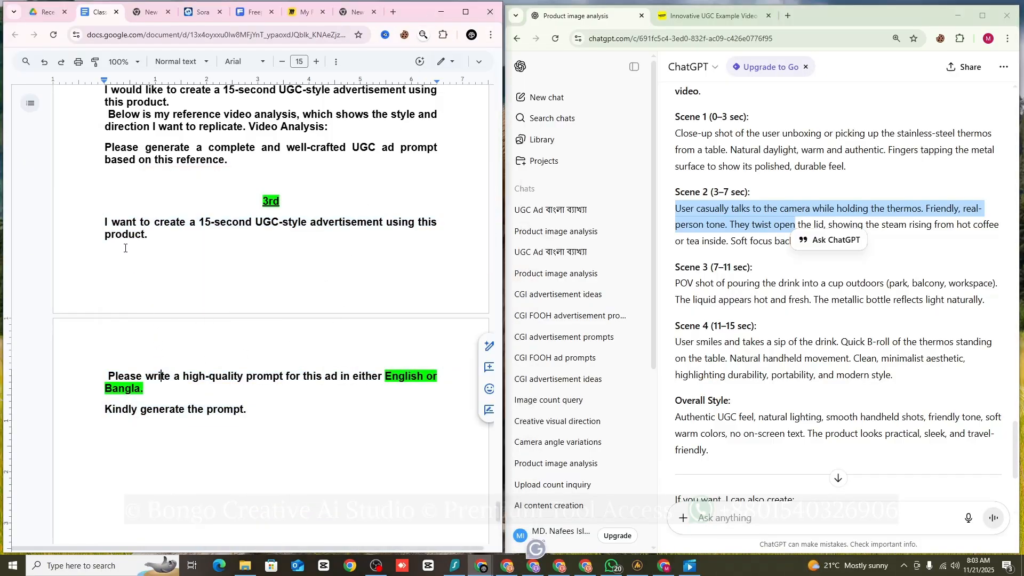
pyautogui.scroll(2, 733, 300)
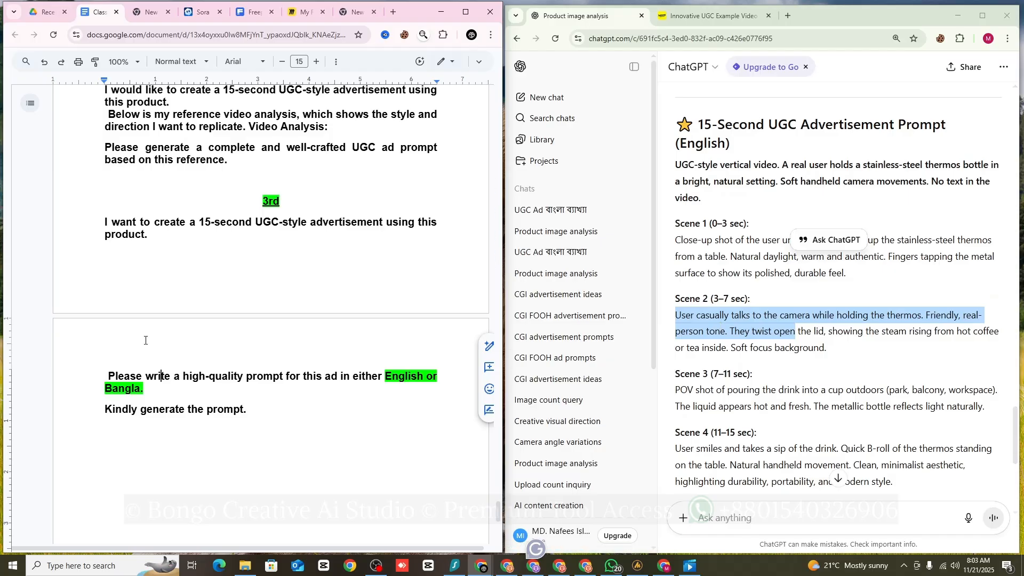
pyautogui.scroll(2, 141, 321)
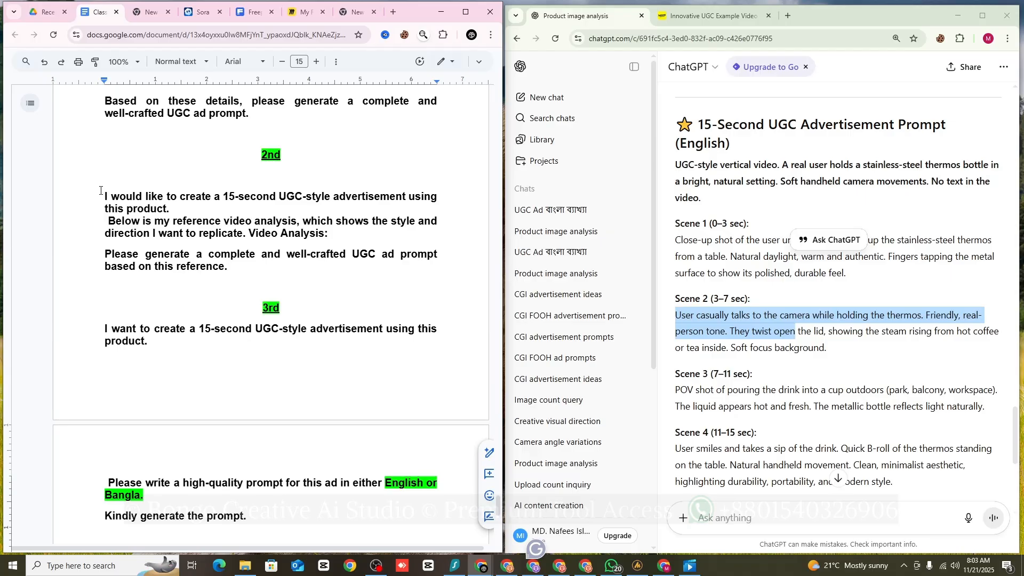
# Step: Return to the "ugc ad examples" results and reopen the Lemon8 footwear video "Innovative UGC Example Video with KURU"
pyautogui.click(703, 15)
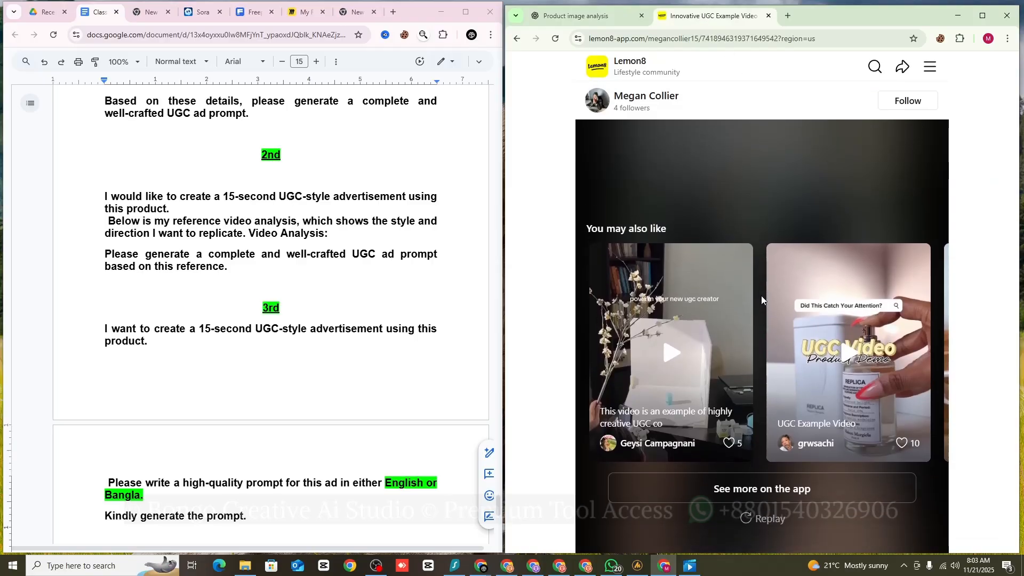
pyautogui.scroll(-5, 761, 296)
pyautogui.scroll(3, 761, 296)
pyautogui.scroll(1, 761, 296)
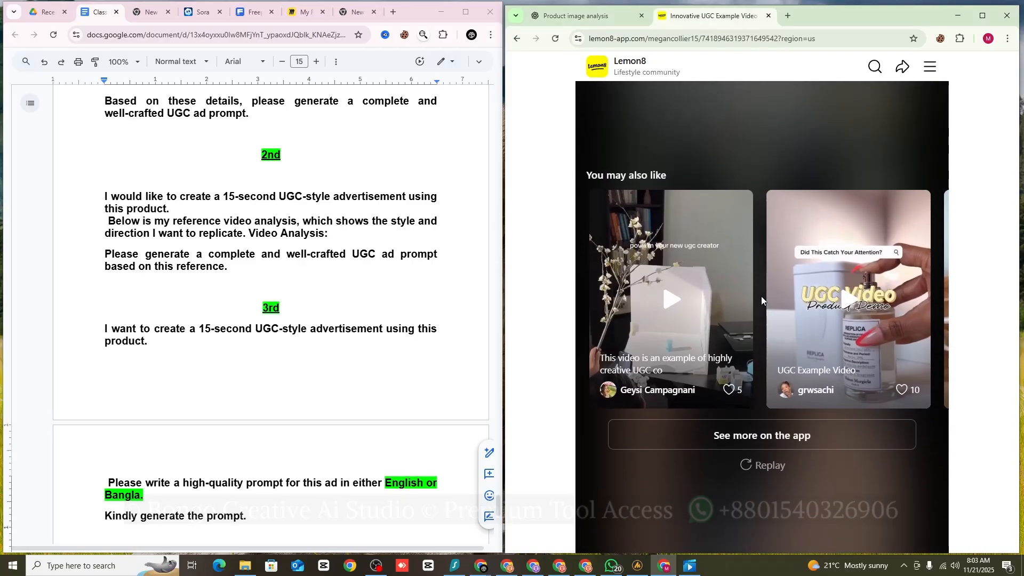
pyautogui.scroll(-4, 761, 296)
pyautogui.scroll(4, 760, 296)
pyautogui.click(516, 38)
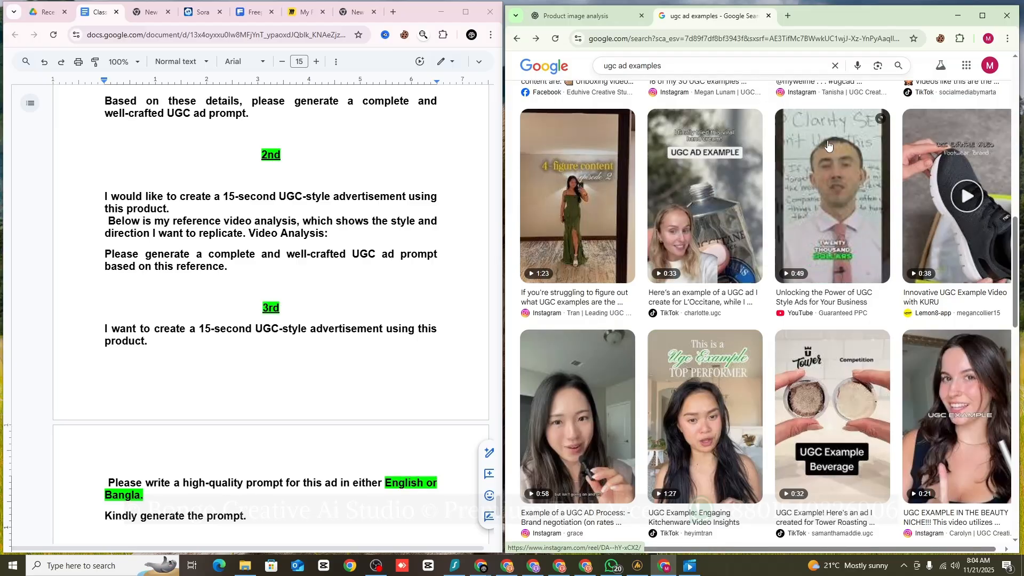
pyautogui.click(944, 232)
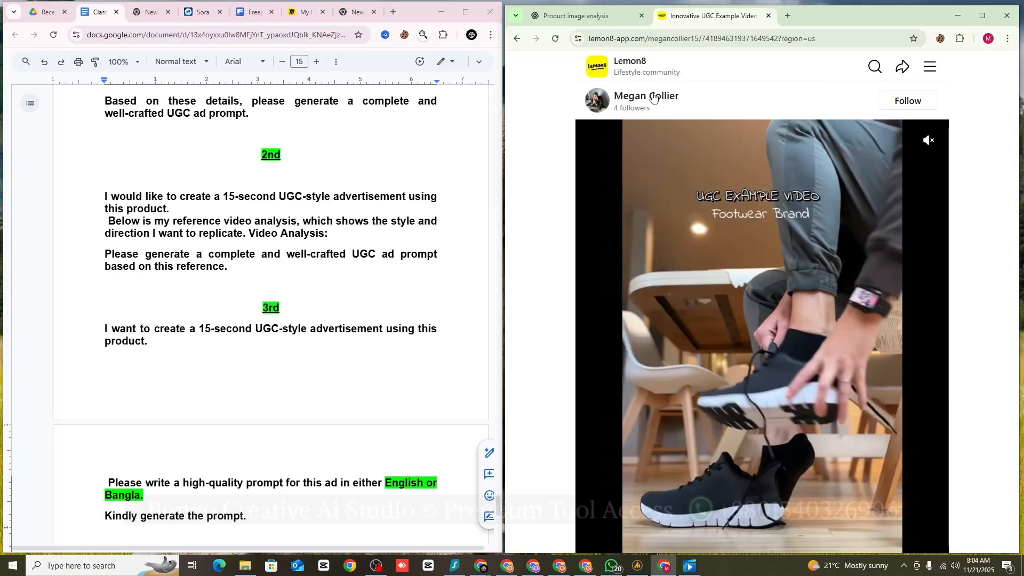
# Step: Search Google for "lemon8 video downloader" in a new browser tab
pyautogui.click(788, 15)
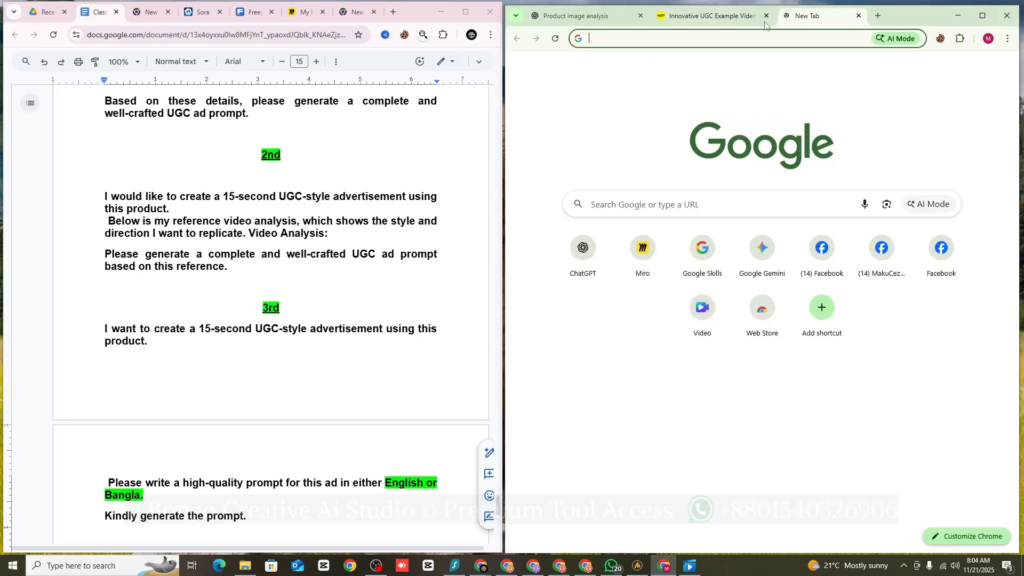
pyautogui.click(724, 39)
pyautogui.write('lemo')
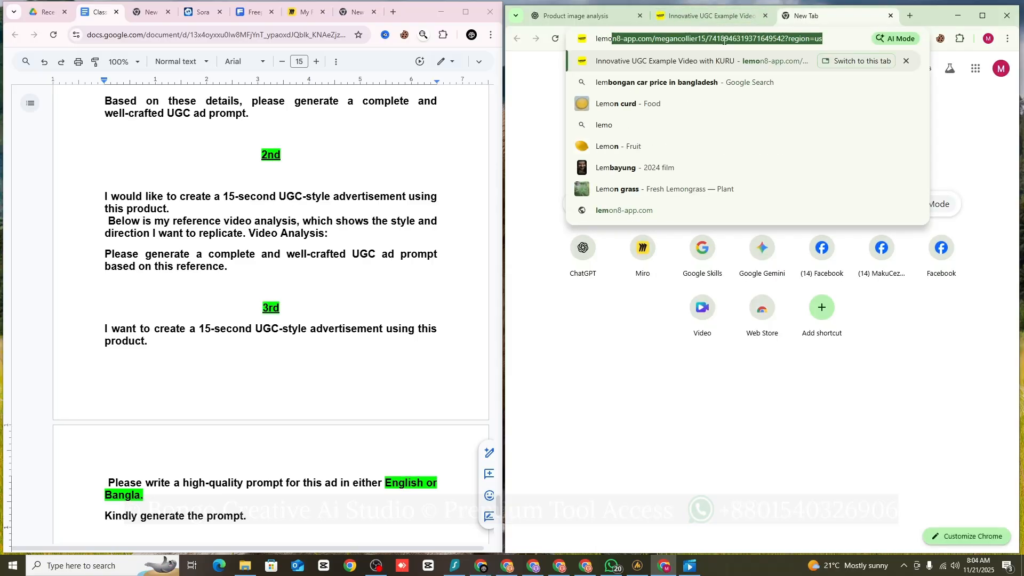
pyautogui.write('n8')
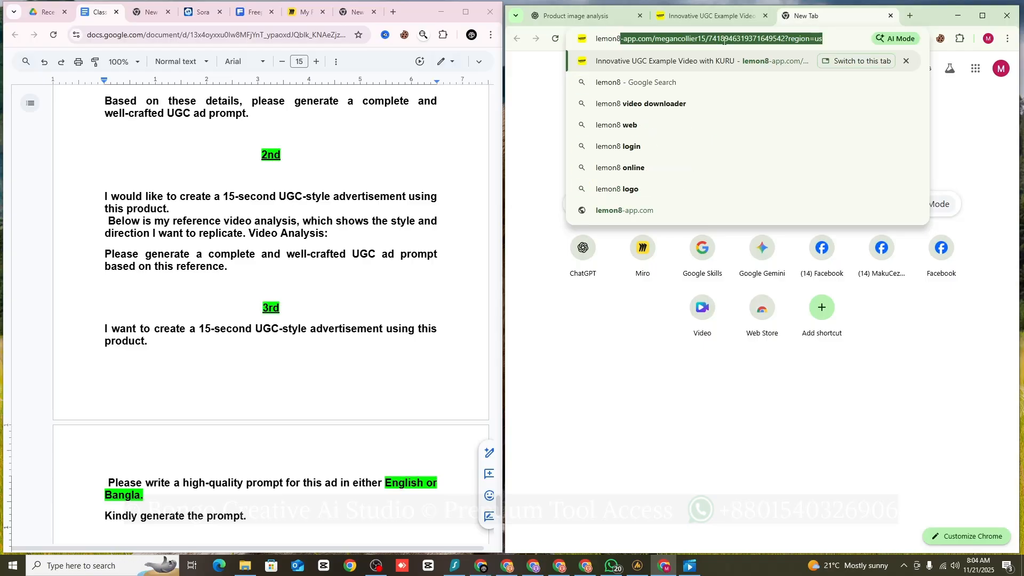
pyautogui.write(' video down')
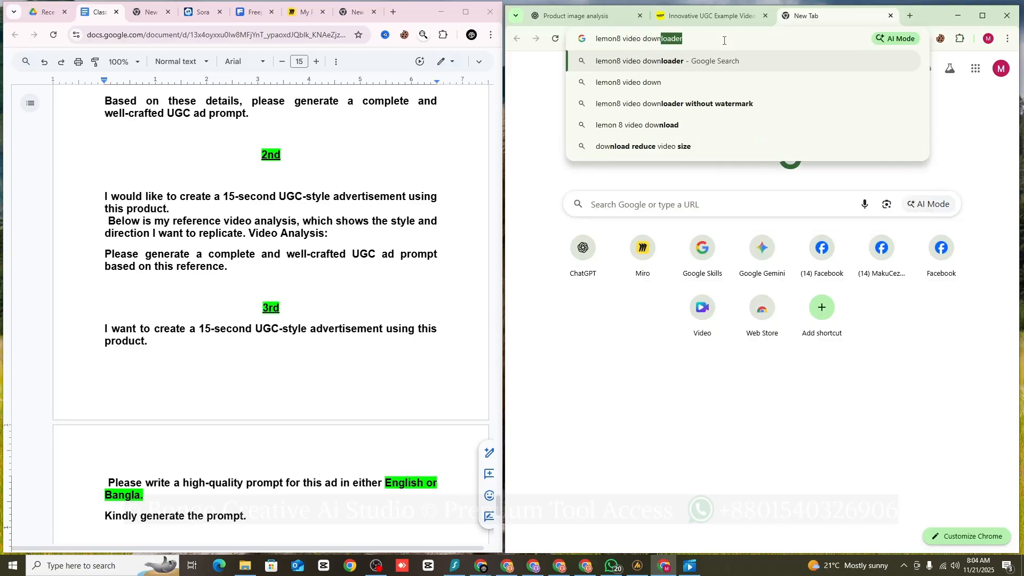
pyautogui.write('loader')
pyautogui.press('Return')
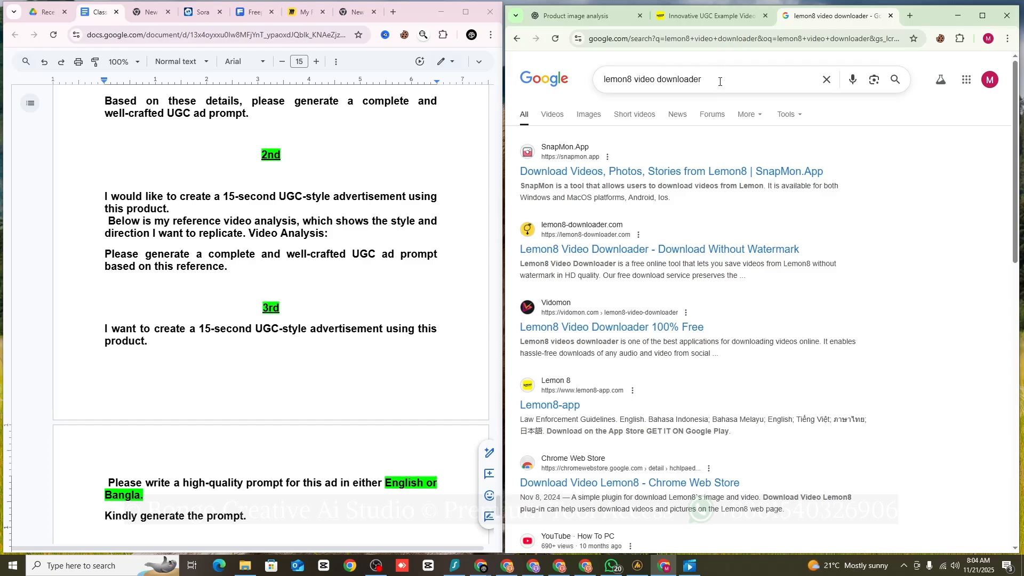
# Step: Check the Lemon8 reference video page, and open lemon8-downloader.com from the downloader search results
pyautogui.click(689, 18)
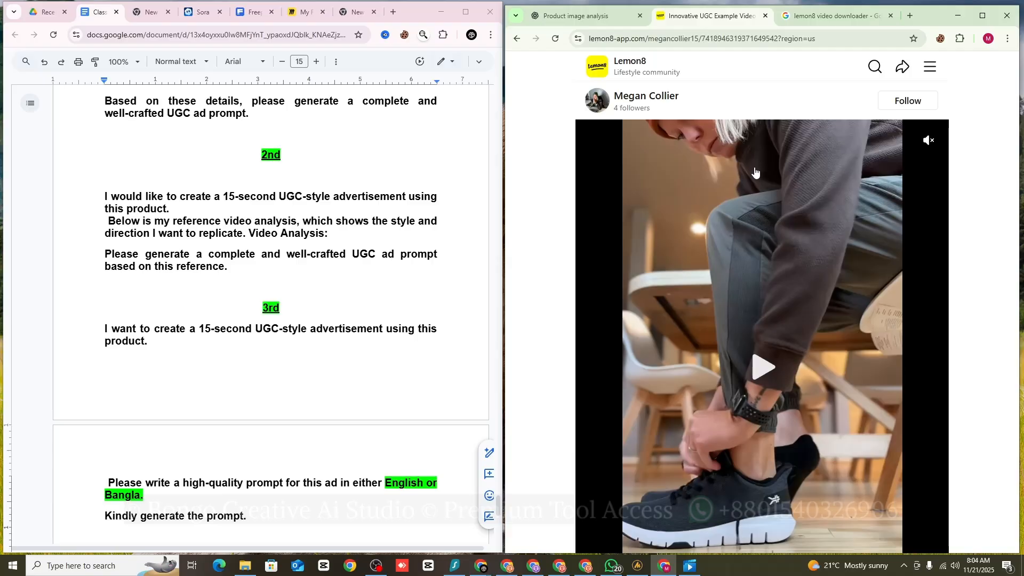
pyautogui.click(829, 22)
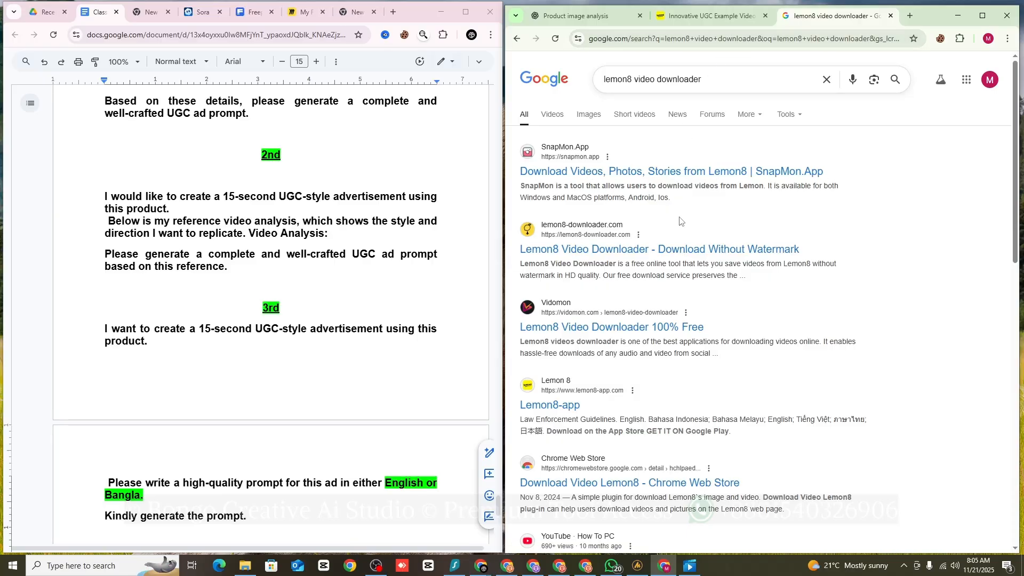
pyautogui.click(569, 255)
# Step: Copy the Lemon8 footwear video's page URL and paste it into the Lemon8 Video Downloader's link field
pyautogui.click(721, 19)
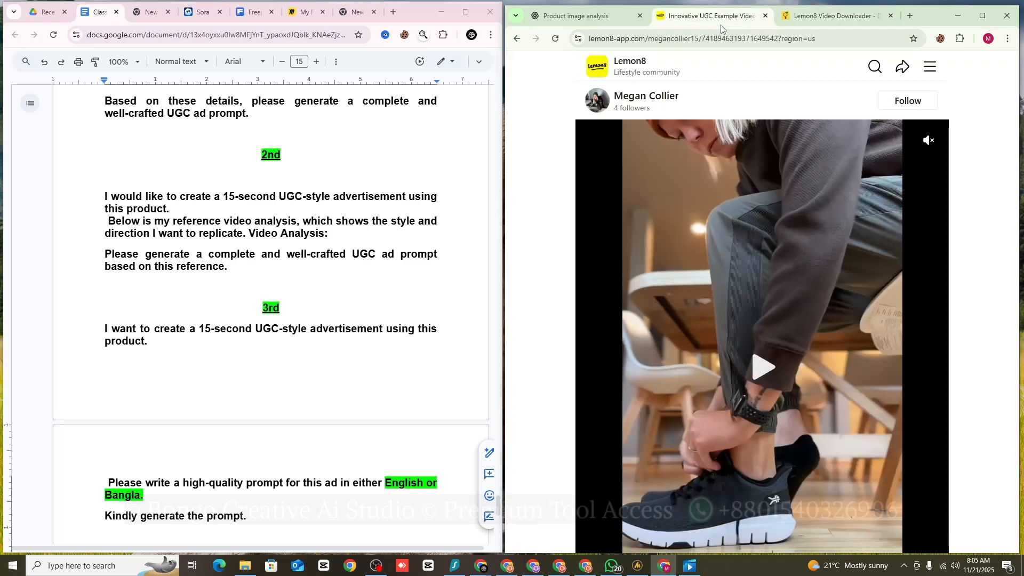
pyautogui.click(713, 38)
pyautogui.rightClick(715, 39)
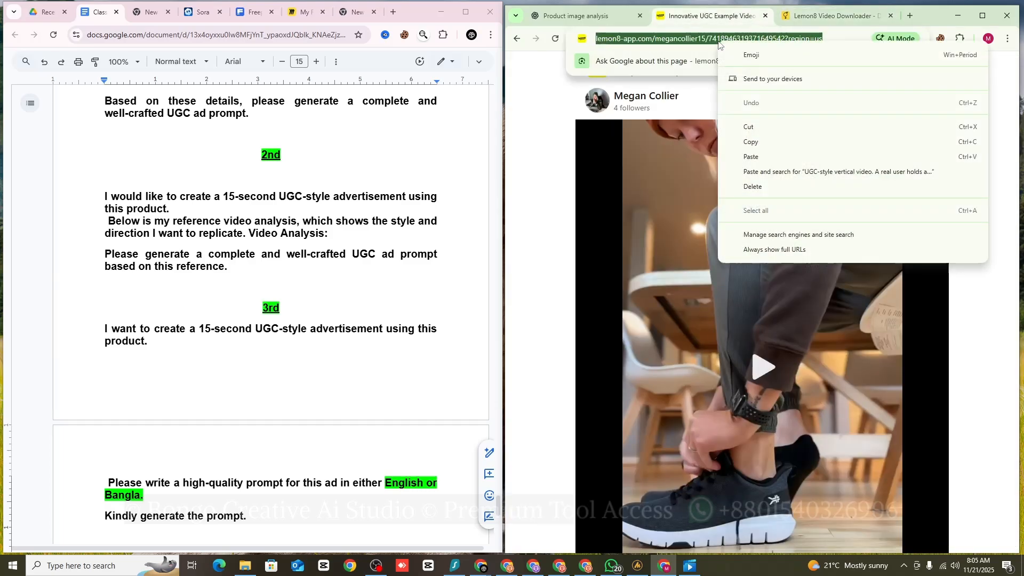
pyautogui.click(747, 123)
pyautogui.click(832, 15)
pyautogui.click(688, 261)
pyautogui.rightClick(690, 264)
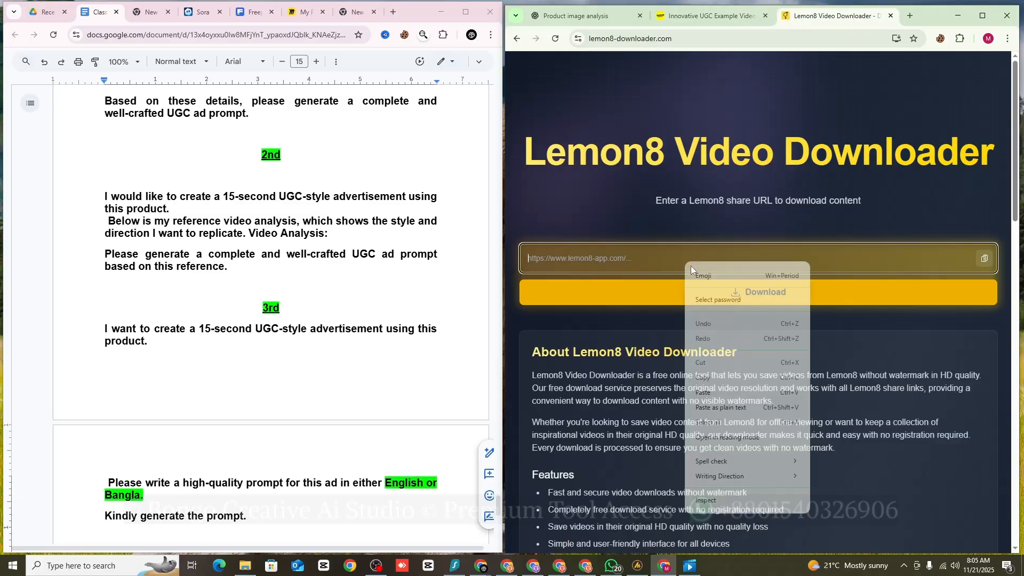
pyautogui.click(715, 392)
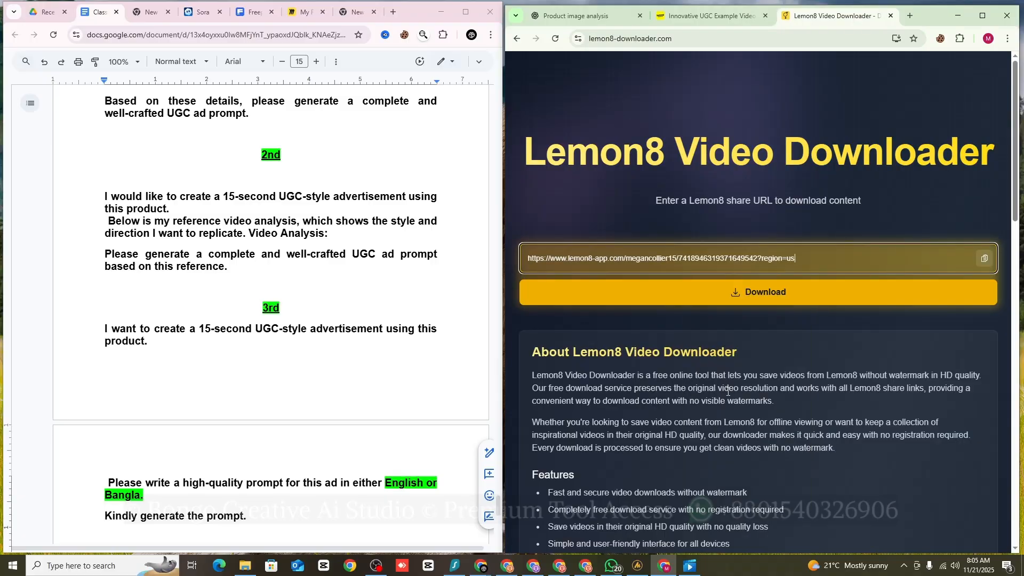
# Step: Fetch the pasted Lemon8 link and download the footwear reference video from its preview
pyautogui.click(744, 296)
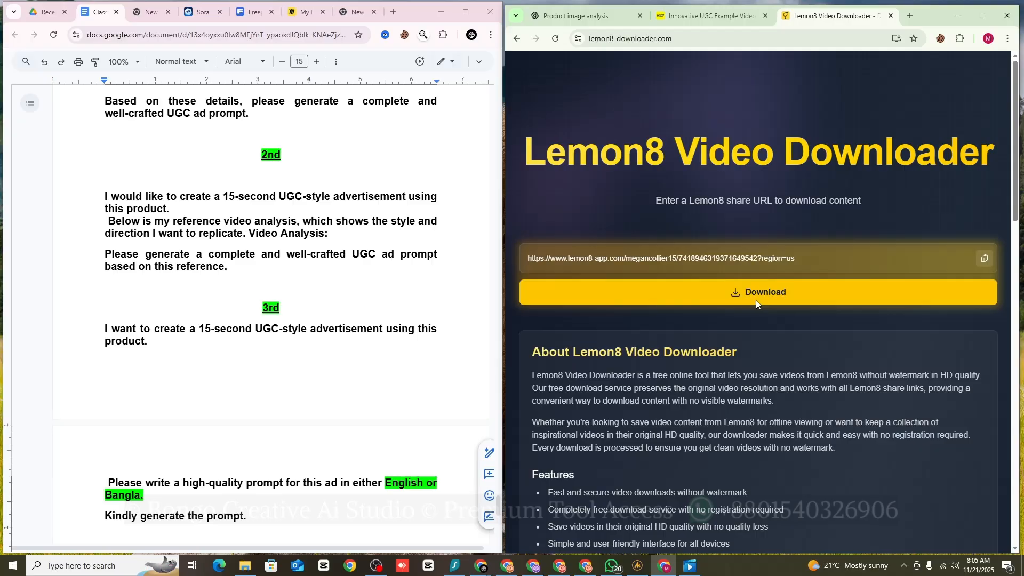
pyautogui.scroll(-14, 747, 307)
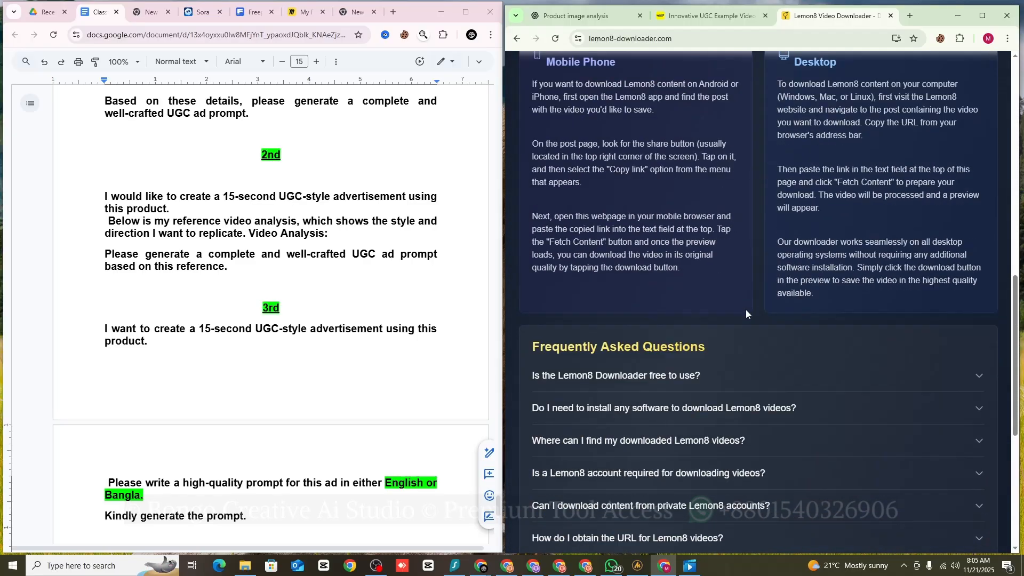
pyautogui.scroll(-6, 746, 312)
pyautogui.scroll(20, 750, 309)
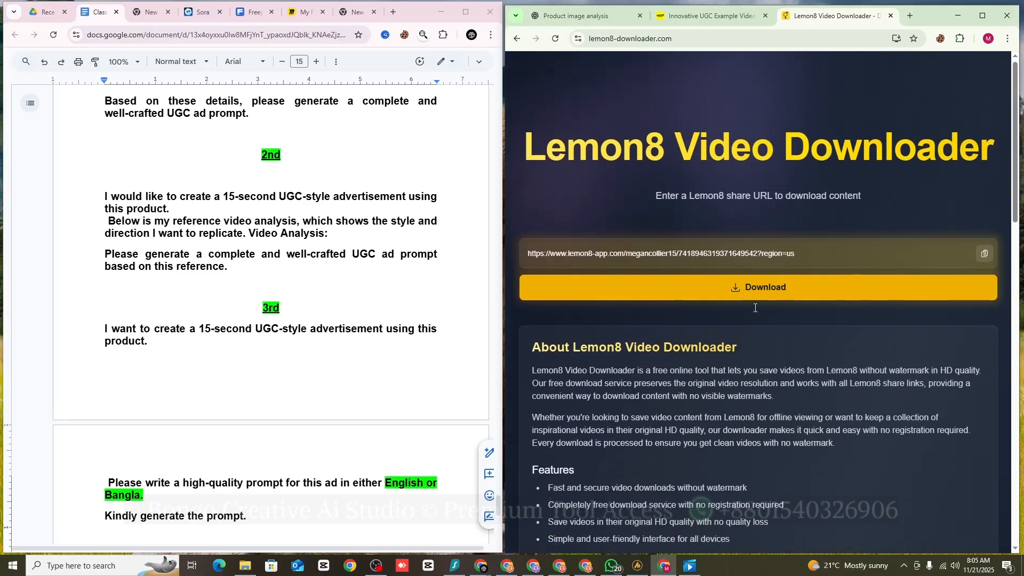
pyautogui.click(756, 302)
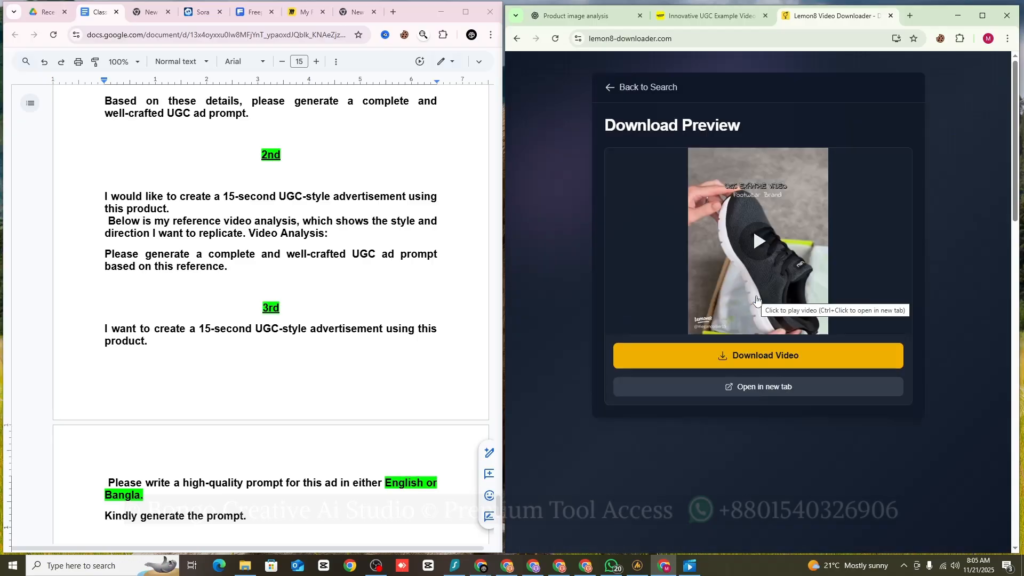
pyautogui.click(739, 355)
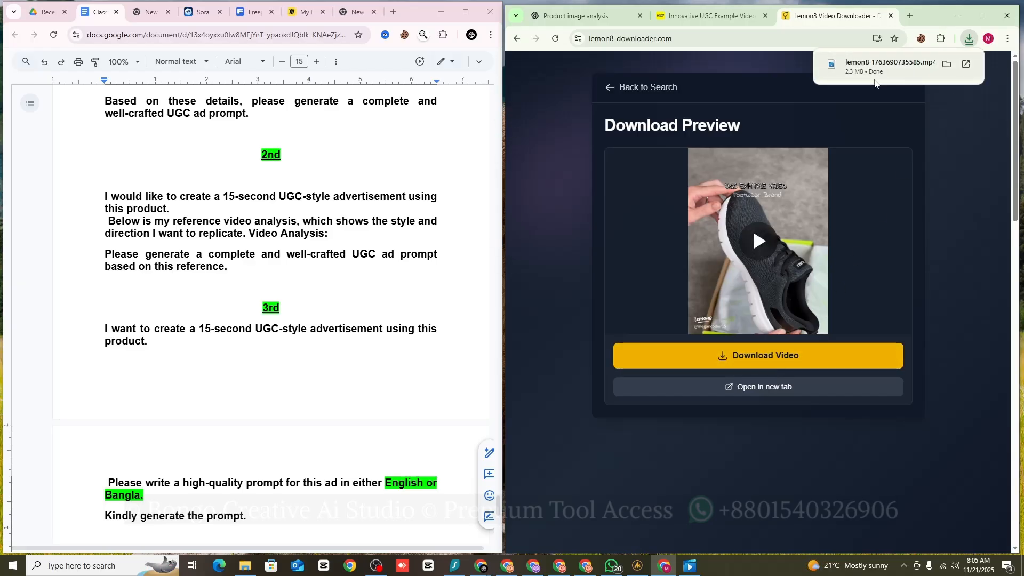
# Step: Copy the Video Analysis Prompt text, starting at "Analyze this video", from the Google Docs document and open a new browser tab
pyautogui.scroll(-3, 261, 346)
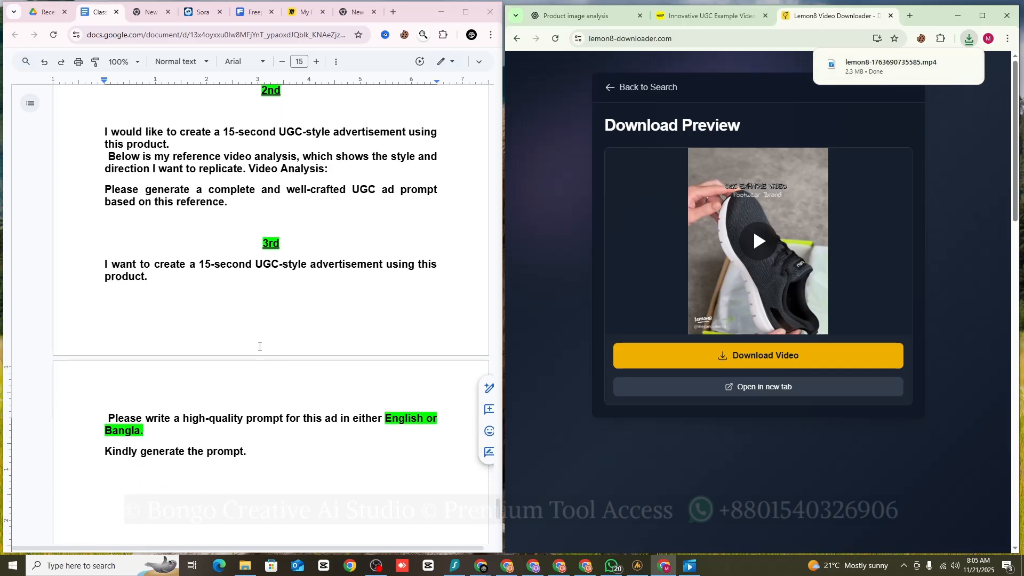
pyautogui.scroll(8, 261, 346)
pyautogui.scroll(20, 261, 346)
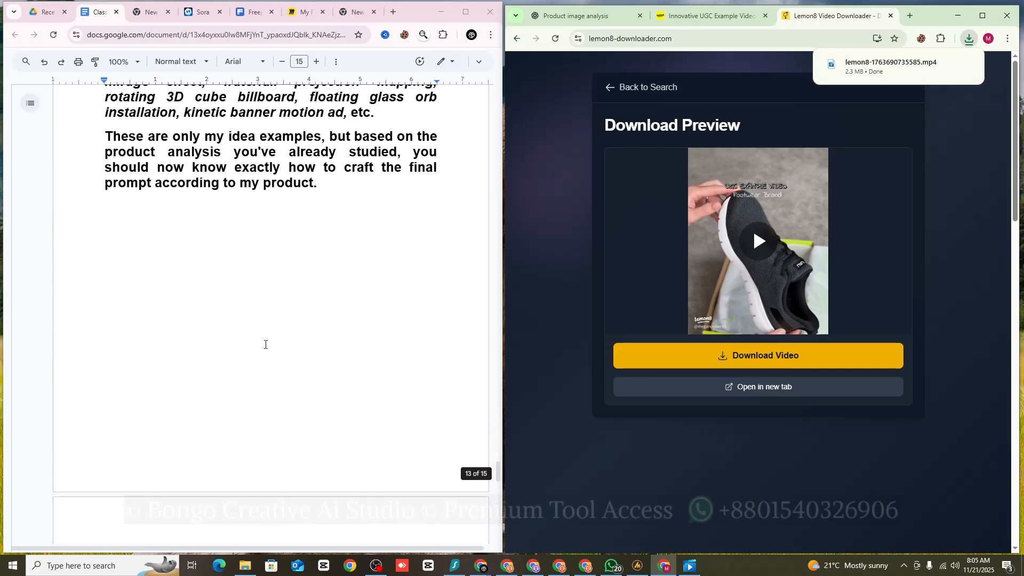
pyautogui.scroll(10, 270, 343)
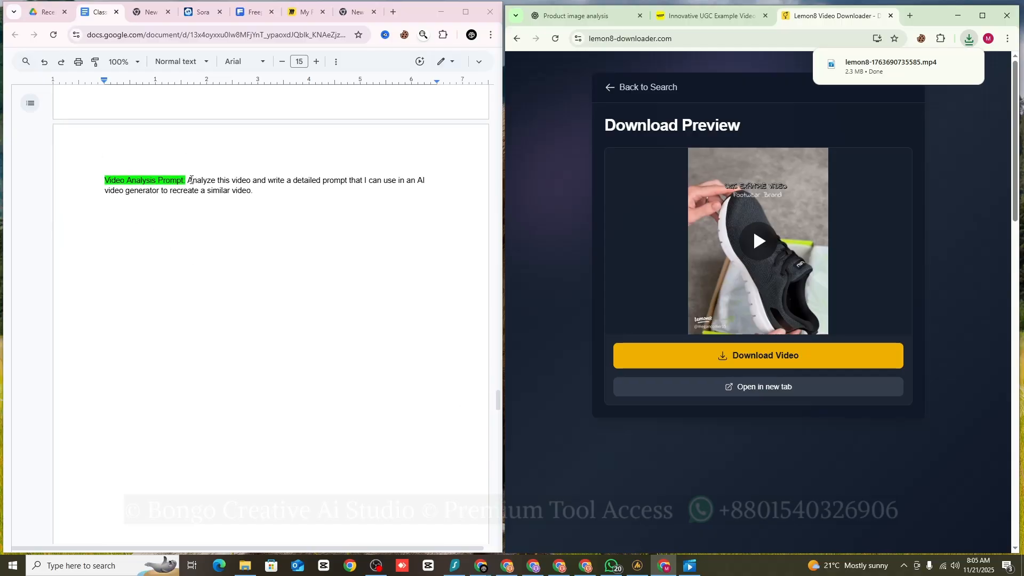
pyautogui.moveTo(191, 180); pyautogui.dragTo(253, 191)
pyautogui.rightClick(252, 188)
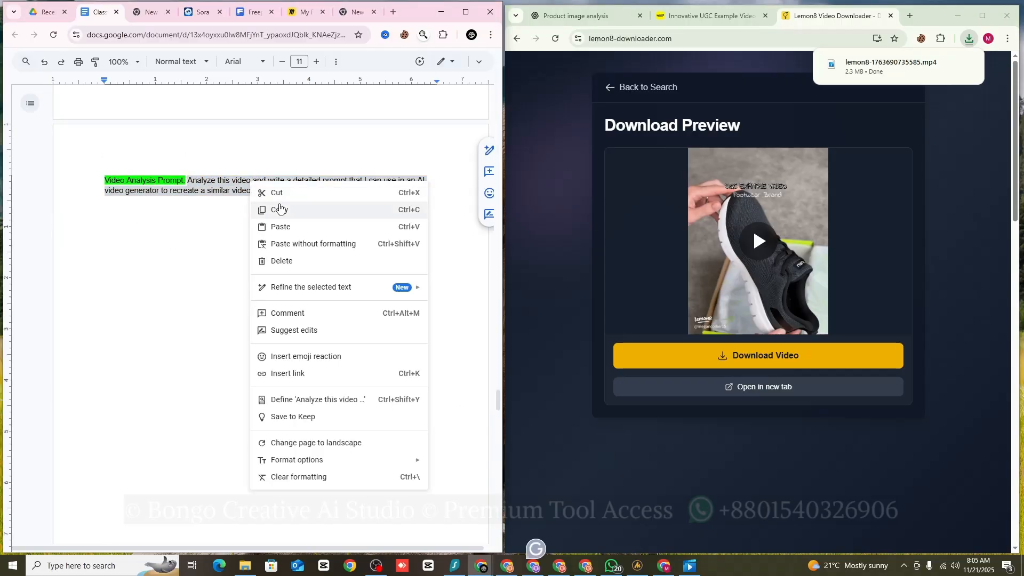
pyautogui.click(279, 210)
pyautogui.click(911, 16)
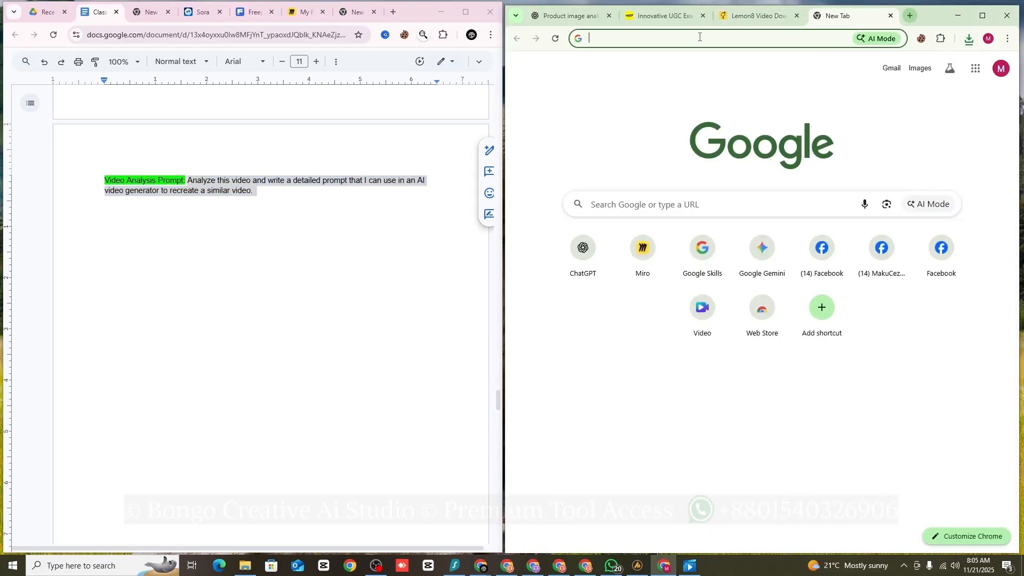
# Step: Search Google for "google ai studio", open aistudio.google.com from the results, and accept the welcome agreements
pyautogui.click(700, 37)
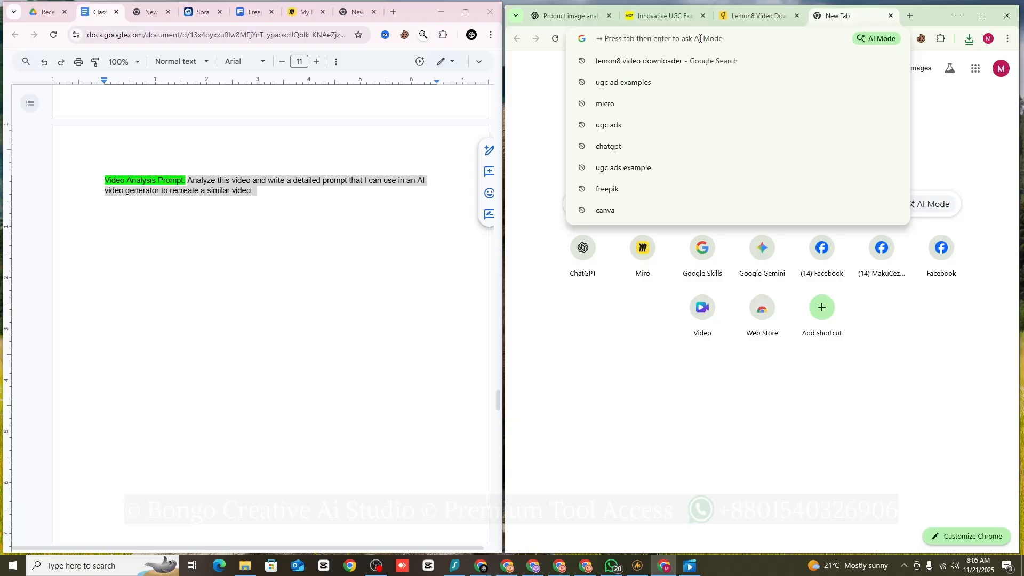
pyautogui.write('g')
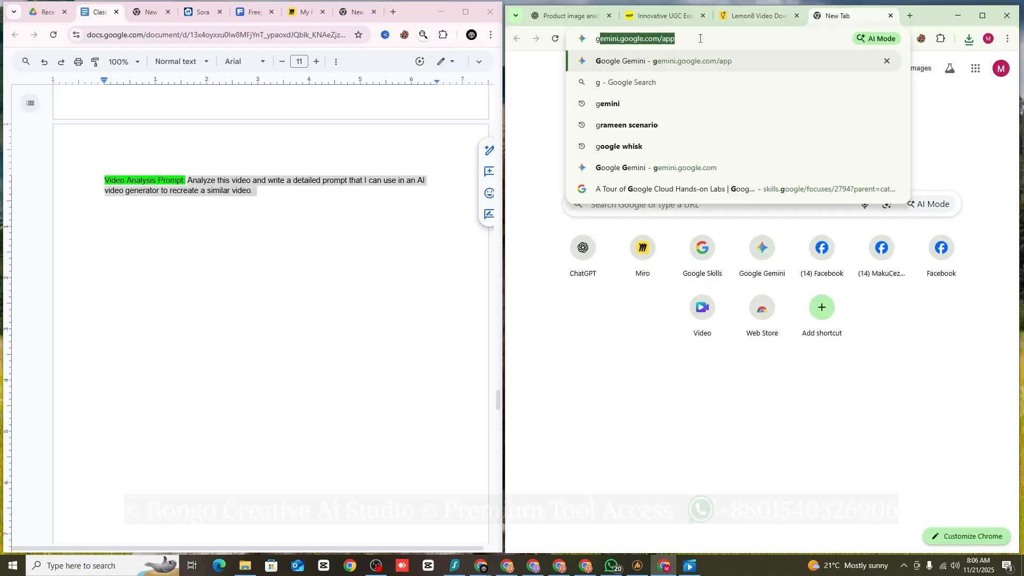
pyautogui.write('oogle ')
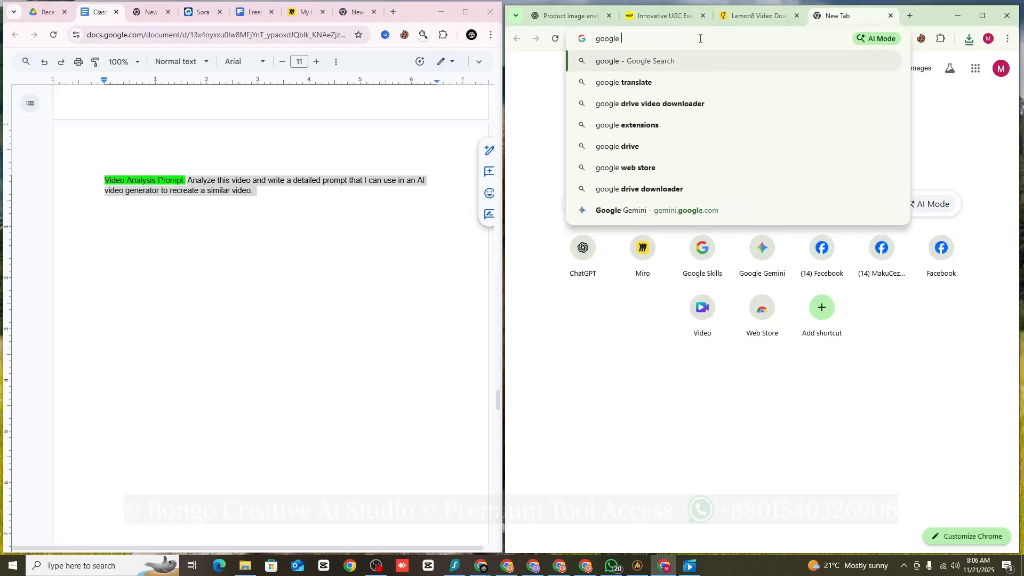
pyautogui.write('ai studio')
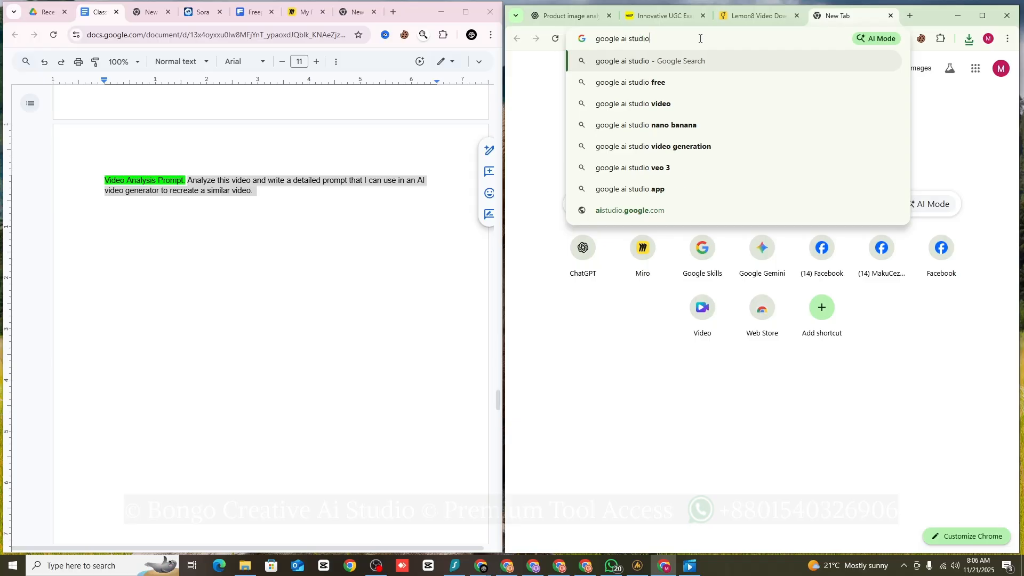
pyautogui.press('Return')
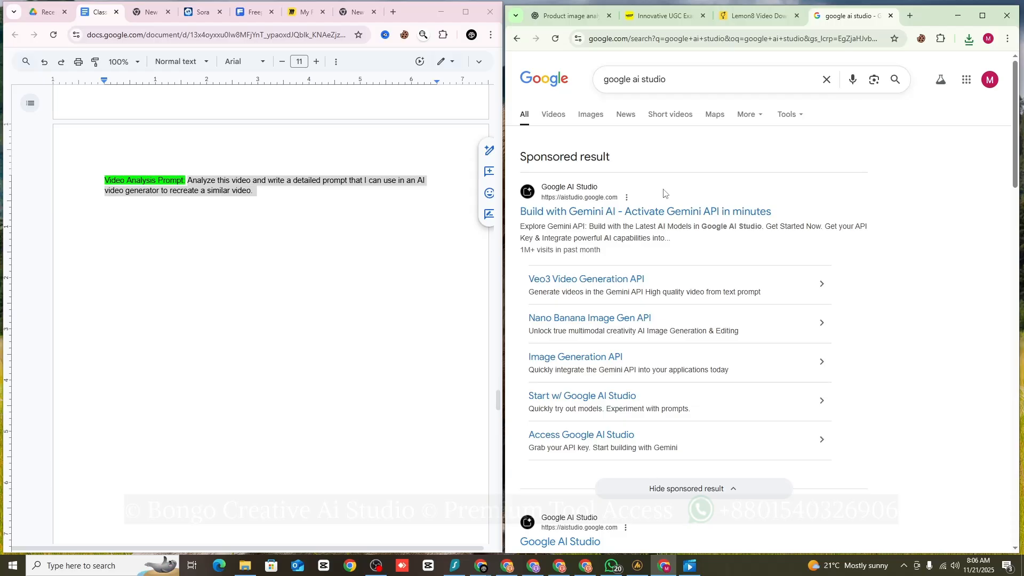
pyautogui.scroll(-1, 663, 193)
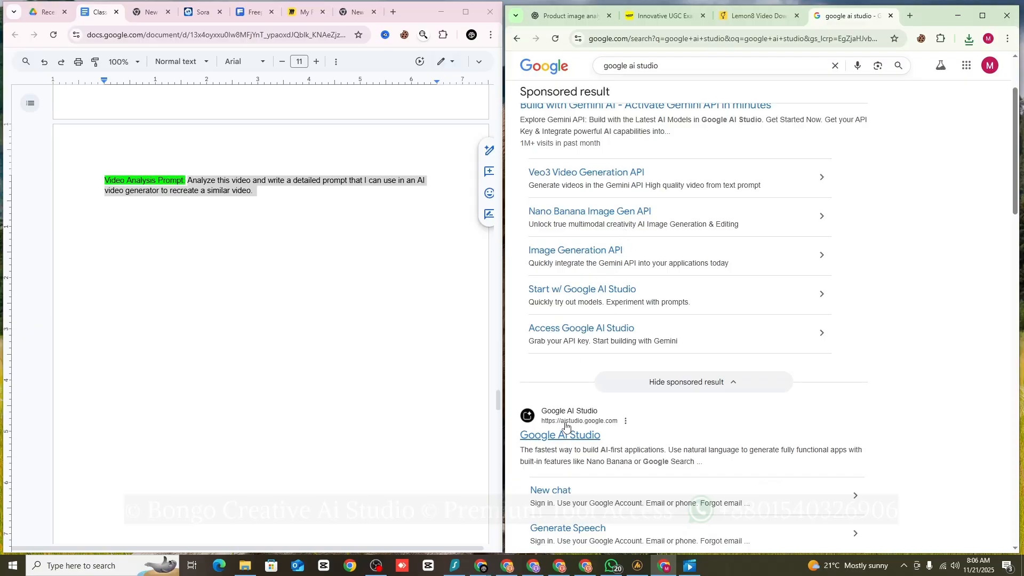
pyautogui.click(566, 426)
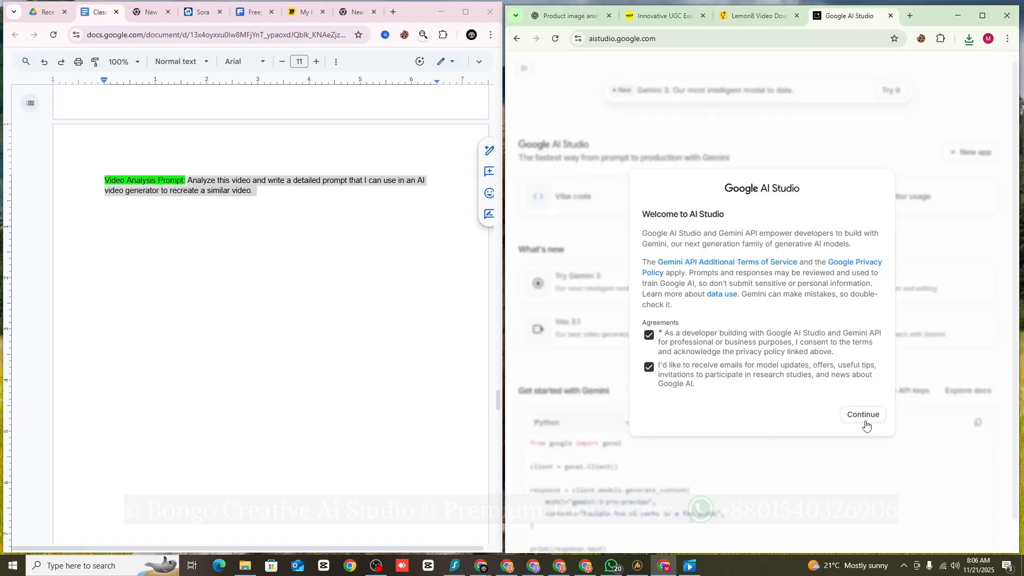
pyautogui.click(875, 415)
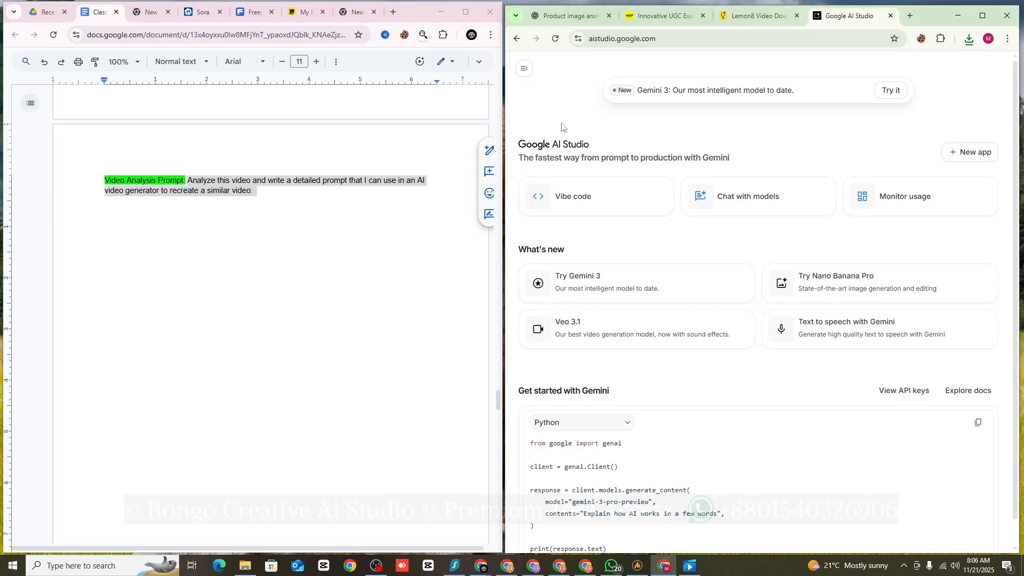
# Step: Start a model chat with Gemini 3 Pro Preview and upload the downloaded footwear reference video file
pyautogui.click(764, 200)
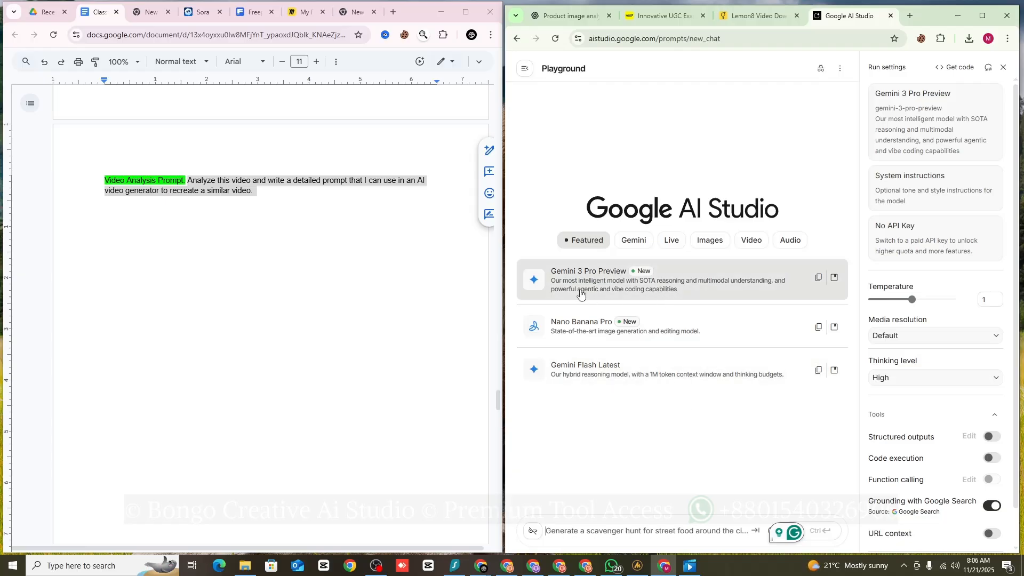
pyautogui.click(690, 286)
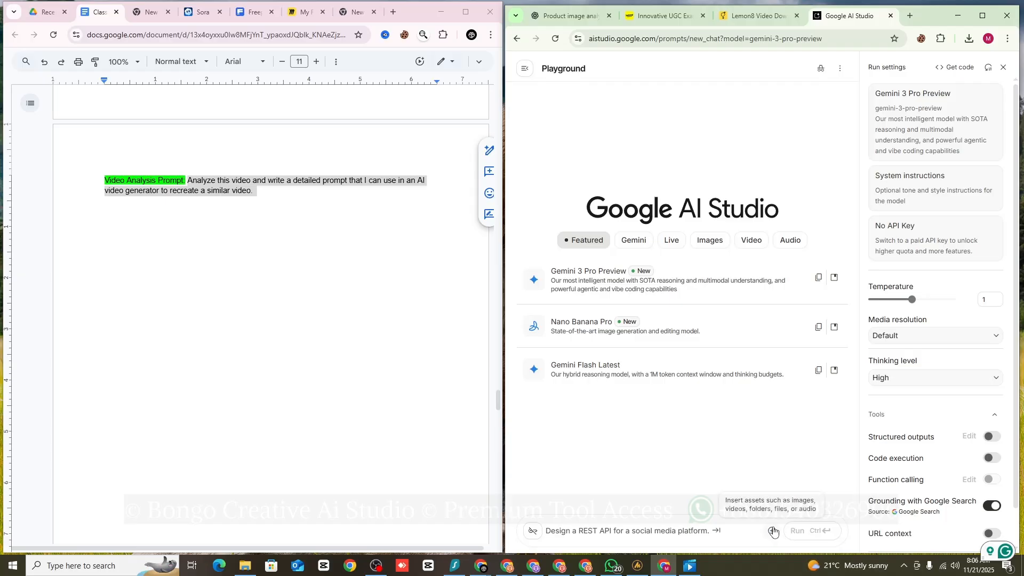
pyautogui.click(773, 532)
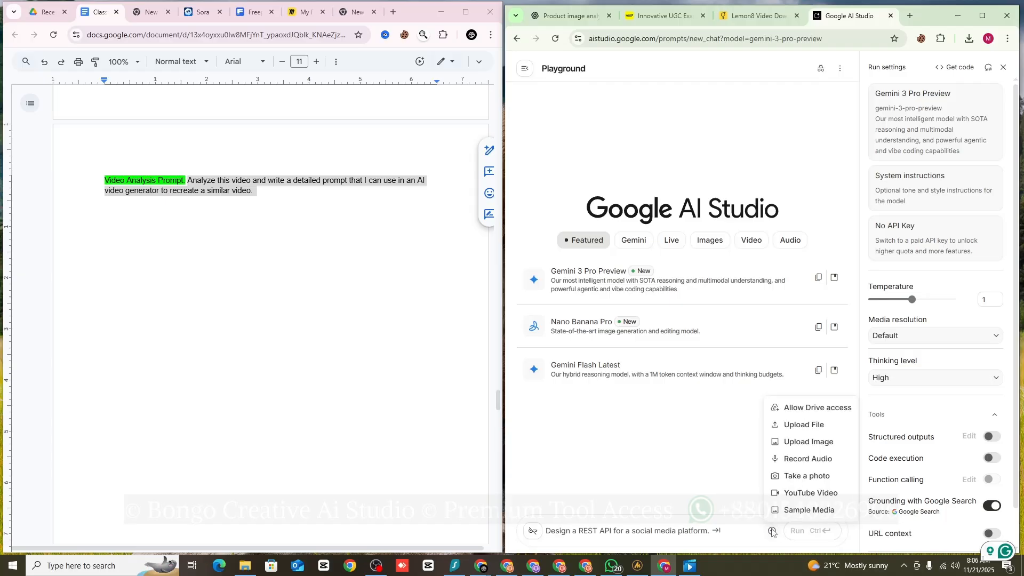
pyautogui.click(811, 428)
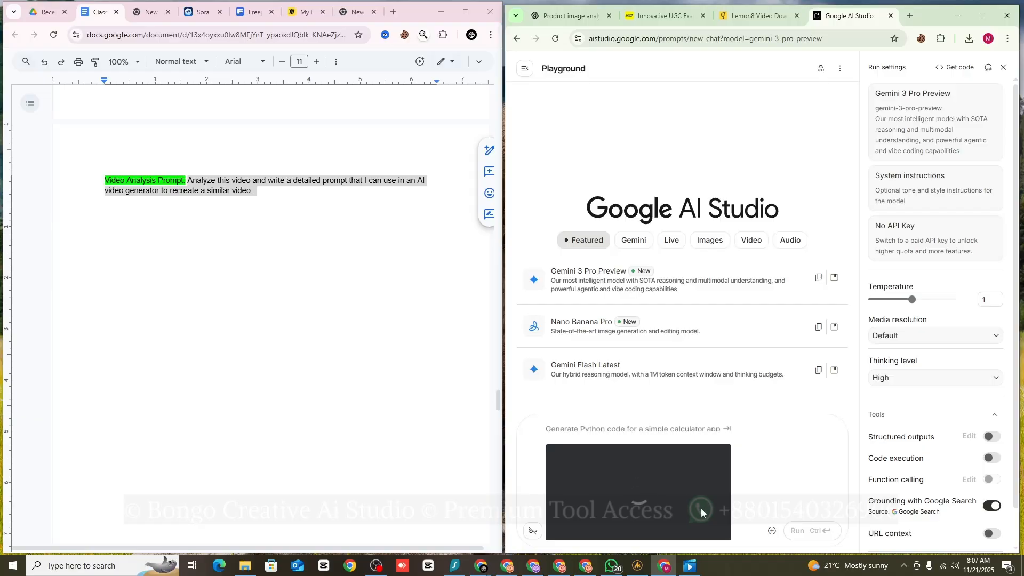
# Step: Paste the copied video analysis prompt with the uploaded footwear video and run it
pyautogui.rightClick(658, 426)
pyautogui.click(693, 304)
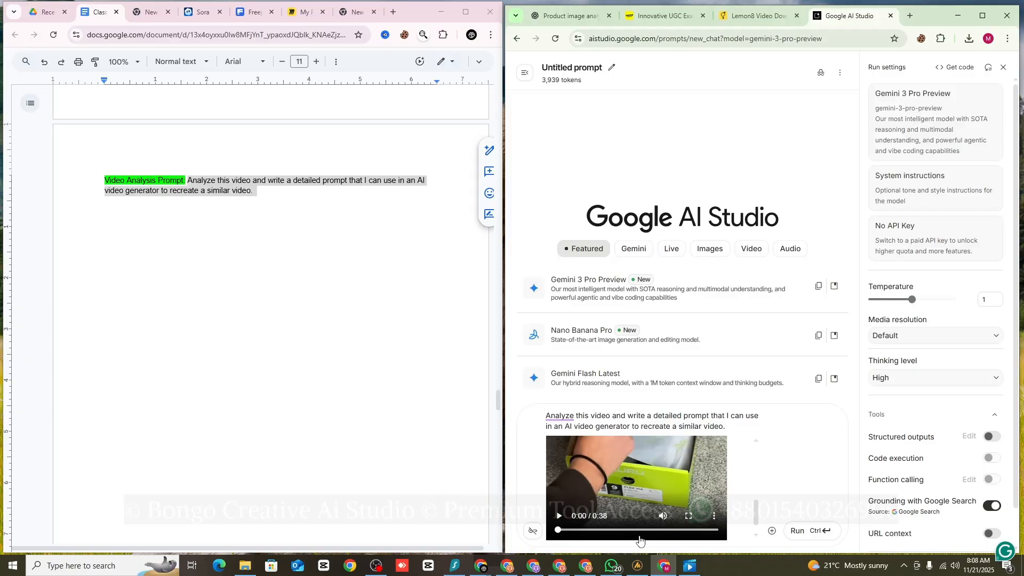
pyautogui.click(806, 533)
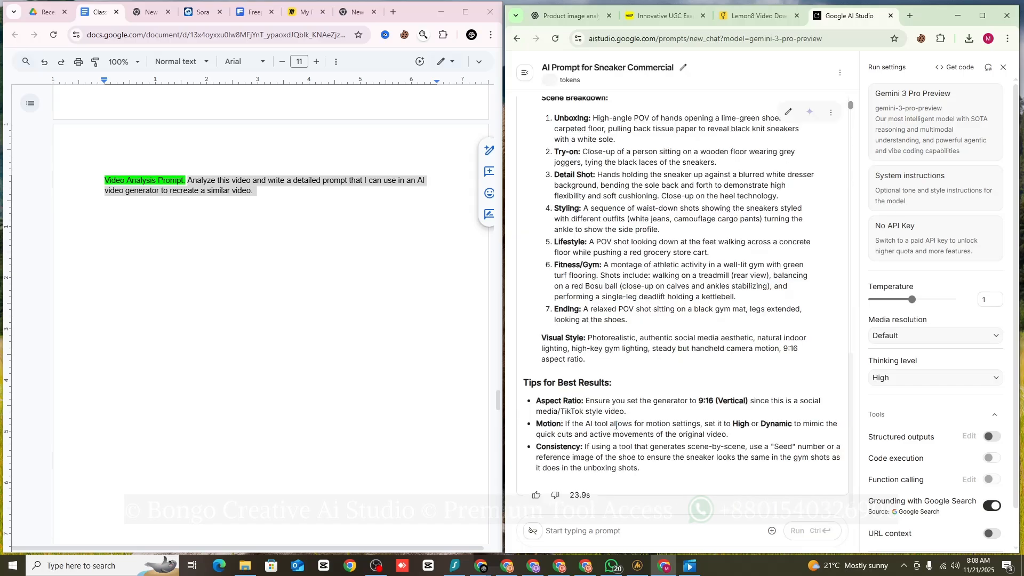
# Step: Copy the generated sneaker video prompt, from "A fast-paced, vertical User-Generated Content" through the Tips for Best Results
pyautogui.scroll(2, 616, 426)
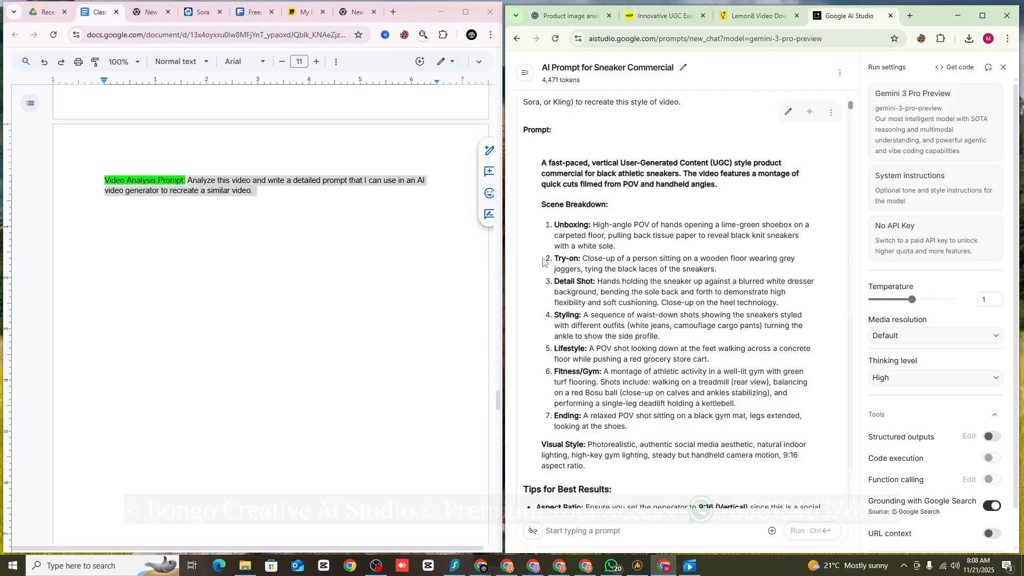
pyautogui.scroll(1, 549, 163)
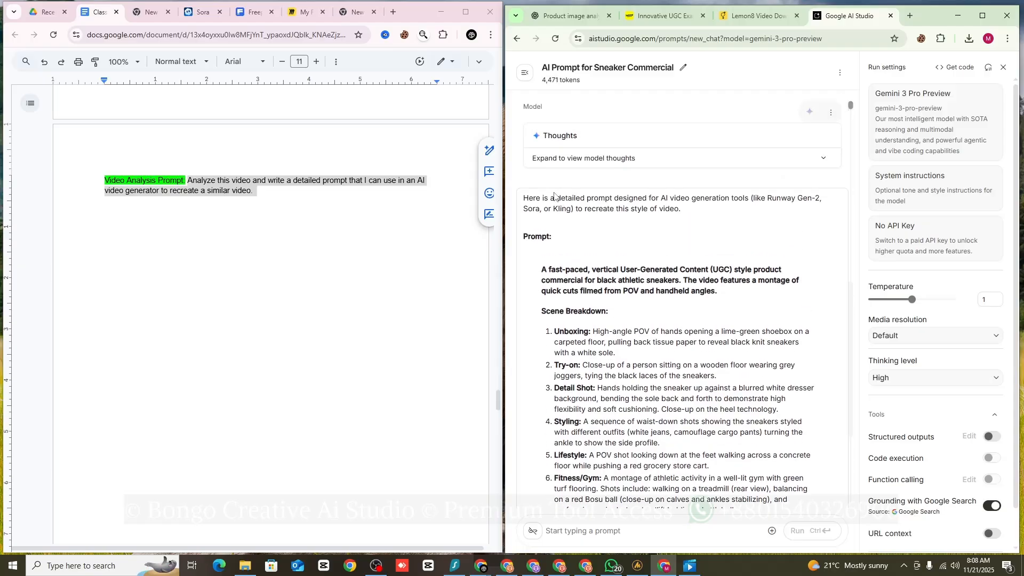
pyautogui.moveTo(541, 219); pyautogui.dragTo(653, 471)
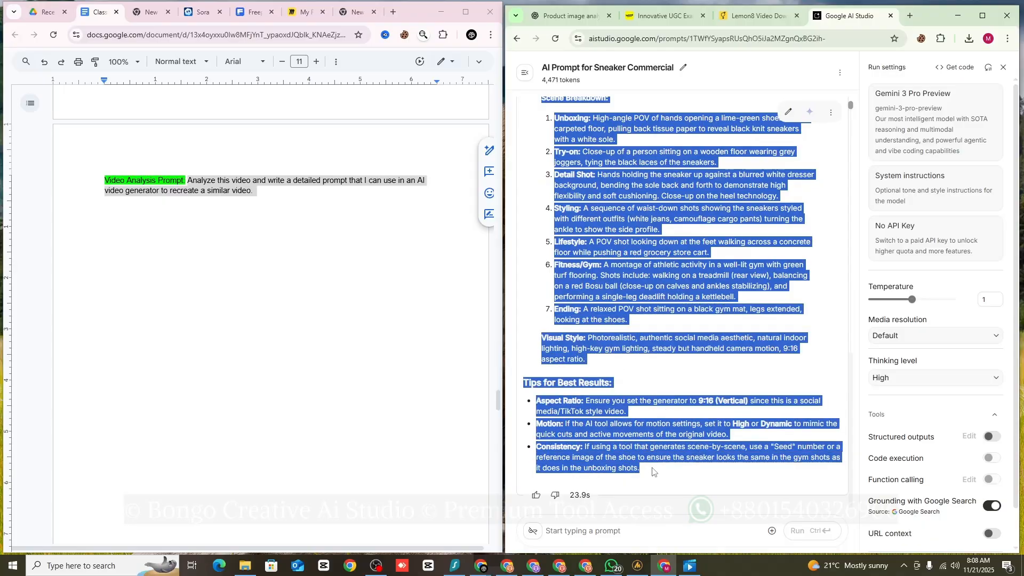
pyautogui.rightClick(626, 256)
pyautogui.click(643, 267)
pyautogui.scroll(1, 685, 388)
pyautogui.click(683, 376)
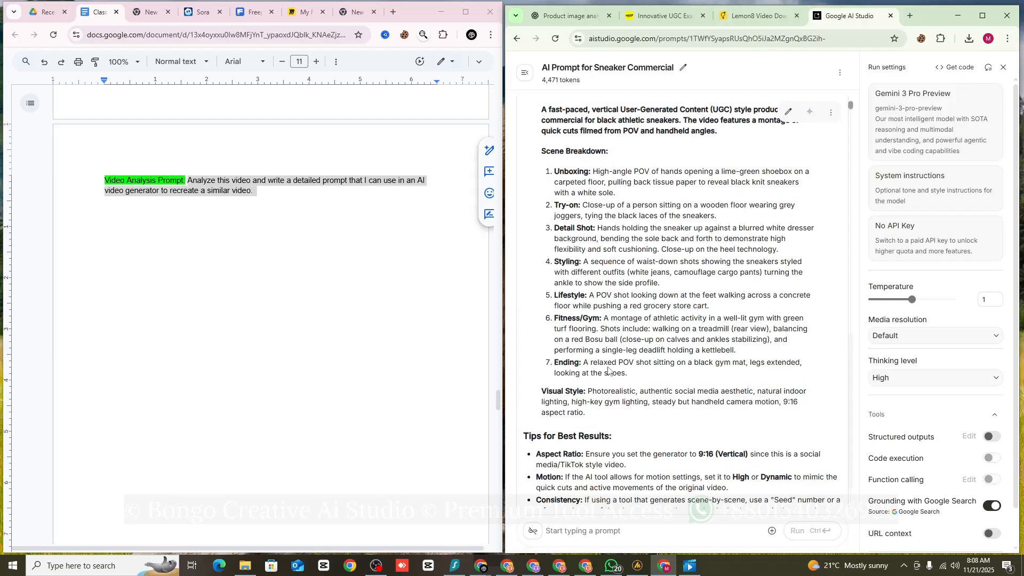
# Step: In the Google Docs document's 2nd prompt, highlight "Video Analysis:" in green and paste the copied analysis right after it
pyautogui.scroll(-15, 134, 336)
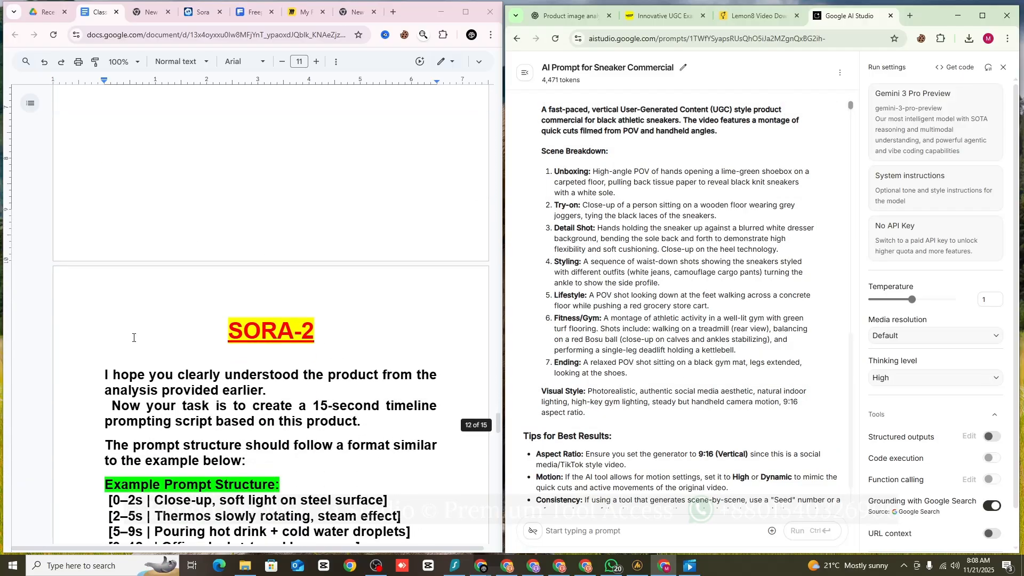
pyautogui.scroll(-8, 149, 346)
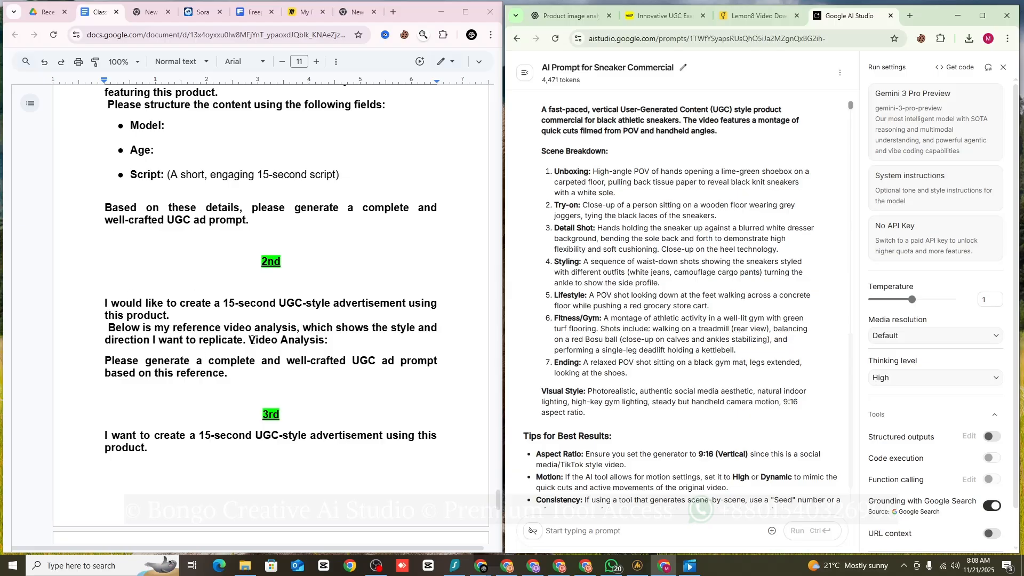
pyautogui.moveTo(251, 340); pyautogui.dragTo(329, 341)
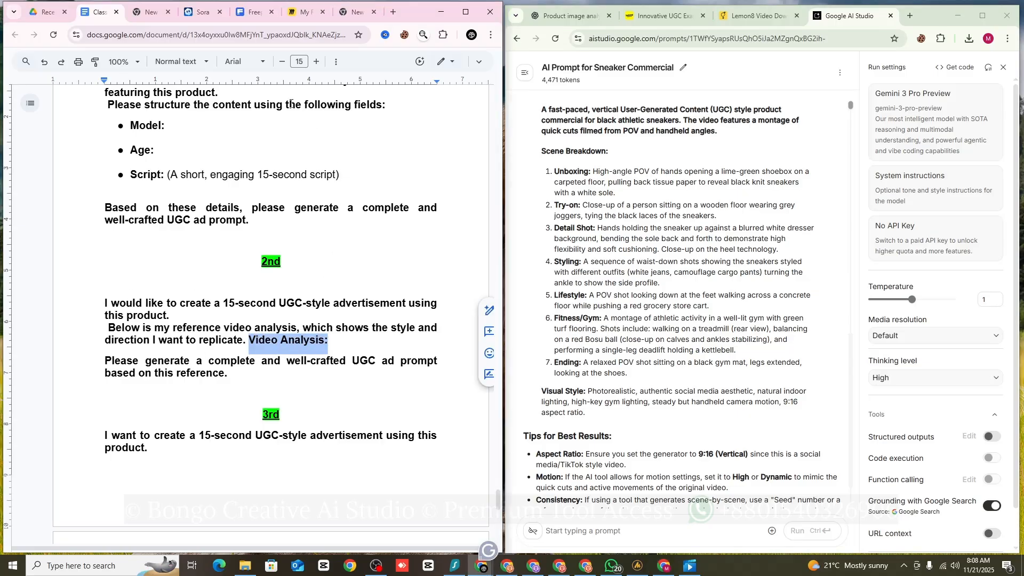
pyautogui.click(335, 61)
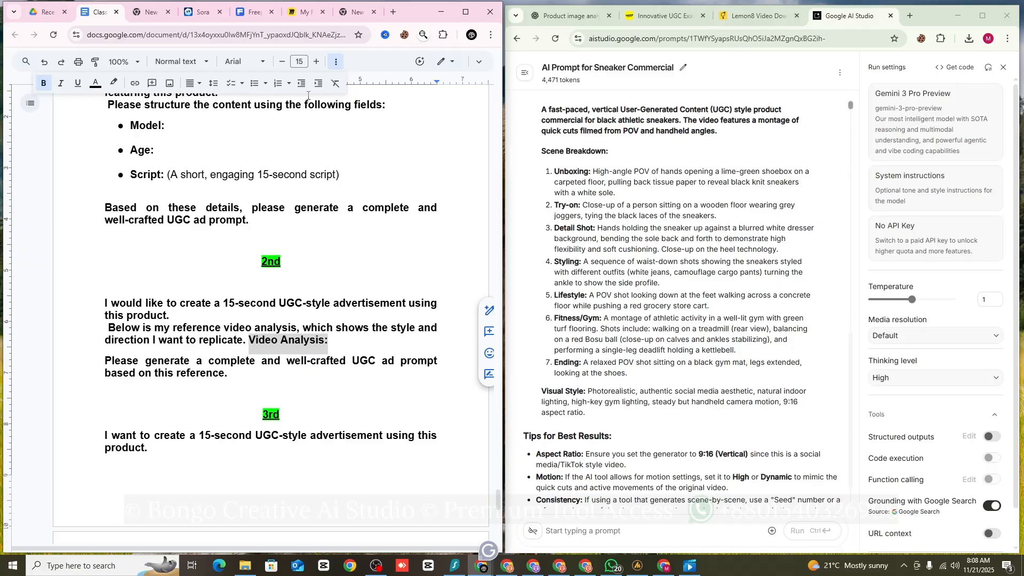
pyautogui.click(113, 83)
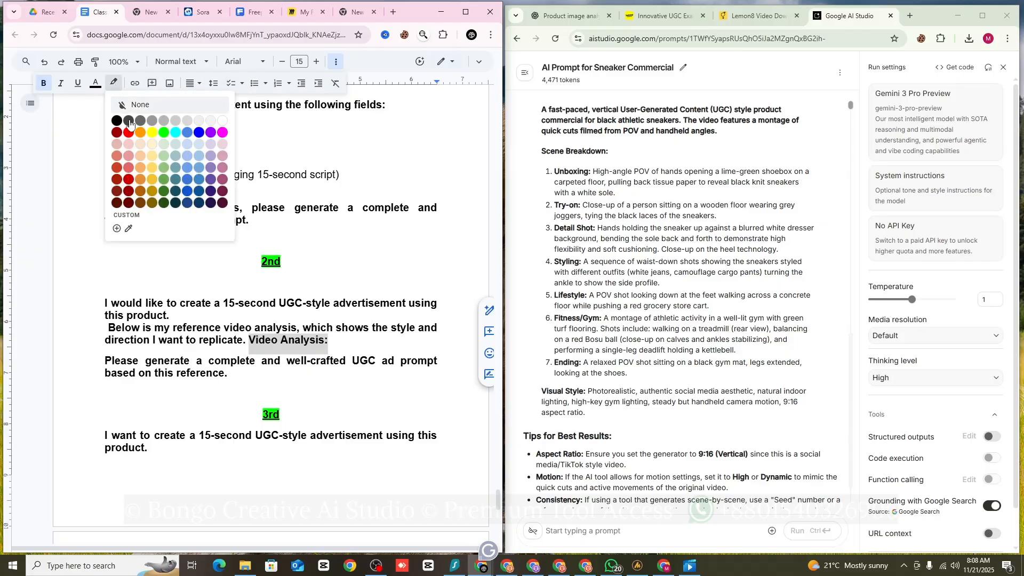
pyautogui.click(158, 133)
pyautogui.click(344, 343)
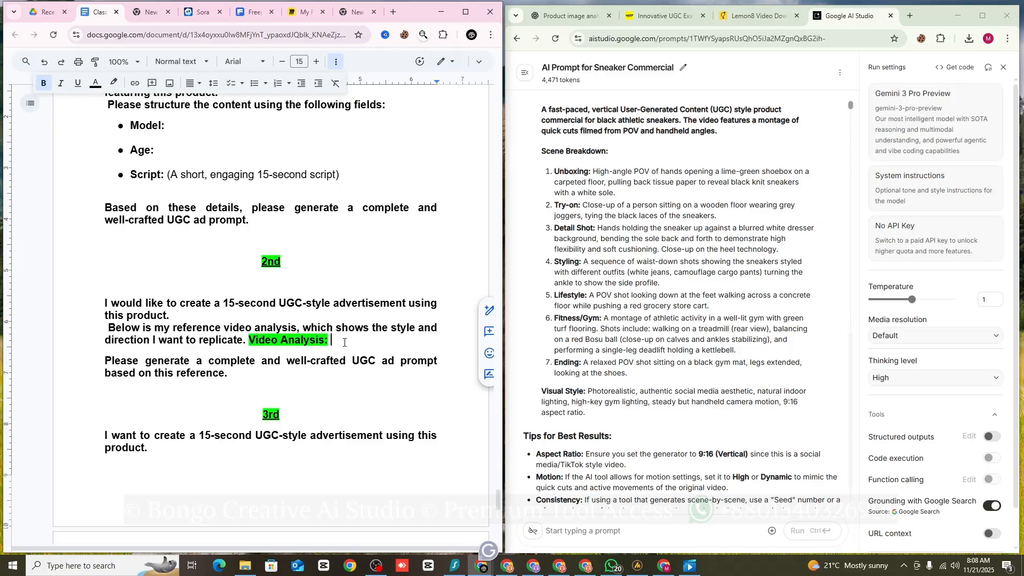
pyautogui.hotkey('ctrl', 'v')
# Step: Copy the whole 2nd prompt, from "I would like to create a 15-second UGC-style advertisement" through "based on this reference."
pyautogui.scroll(5, 468, 336)
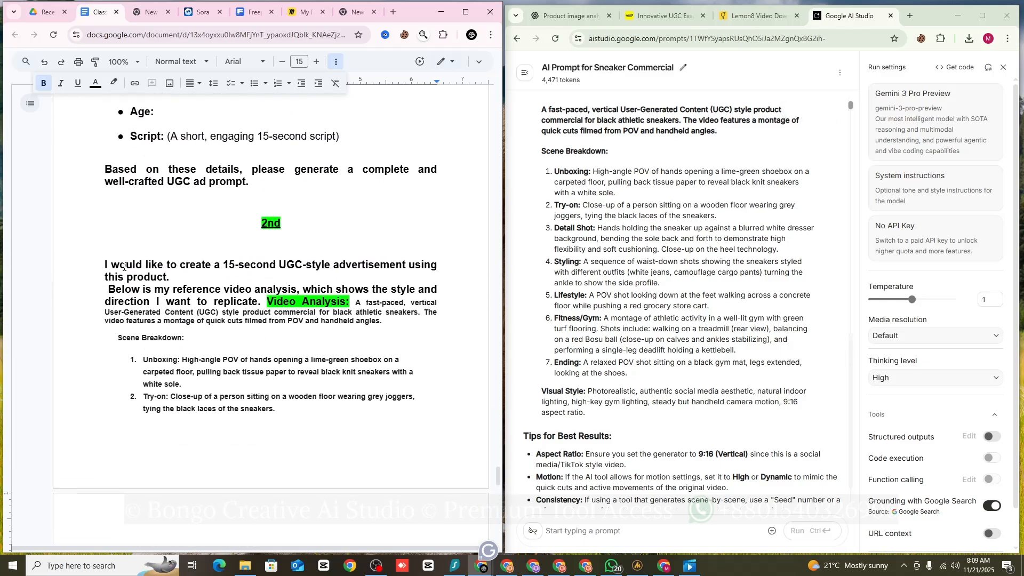
pyautogui.moveTo(104, 263); pyautogui.dragTo(241, 441)
pyautogui.rightClick(251, 358)
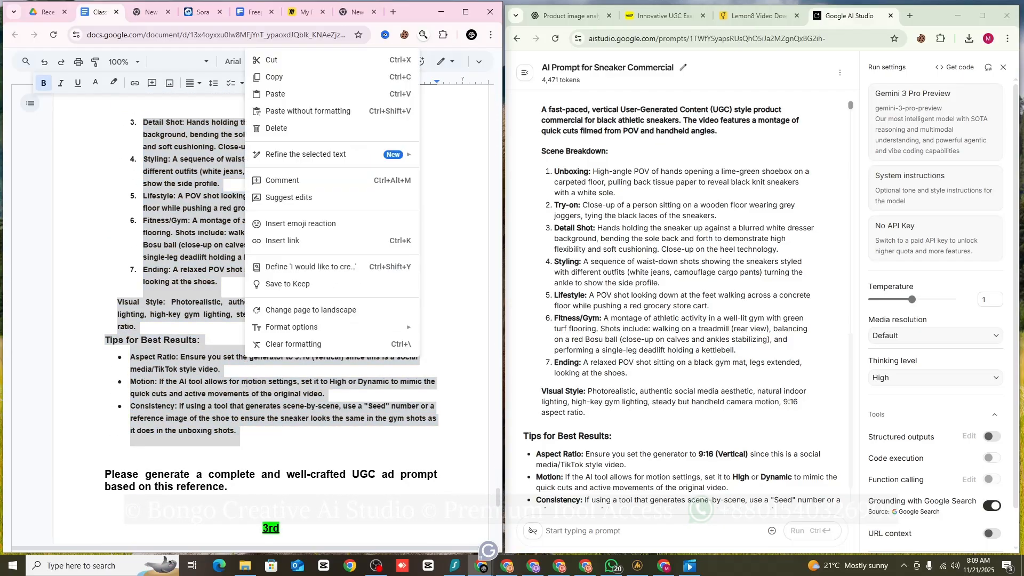
pyautogui.click(231, 489)
pyautogui.moveTo(231, 489); pyautogui.dragTo(105, 266)
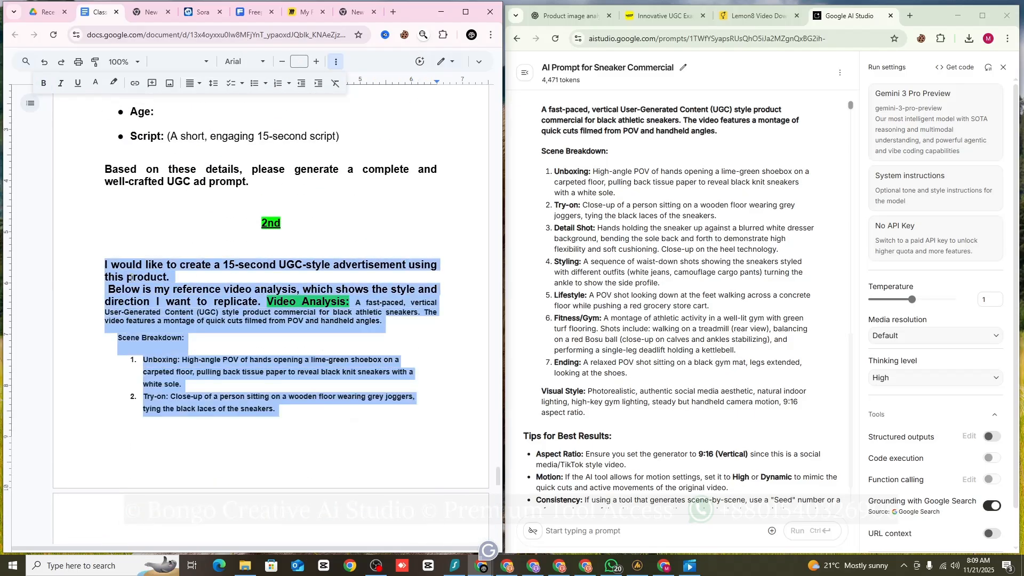
pyautogui.rightClick(198, 267)
pyautogui.click(196, 298)
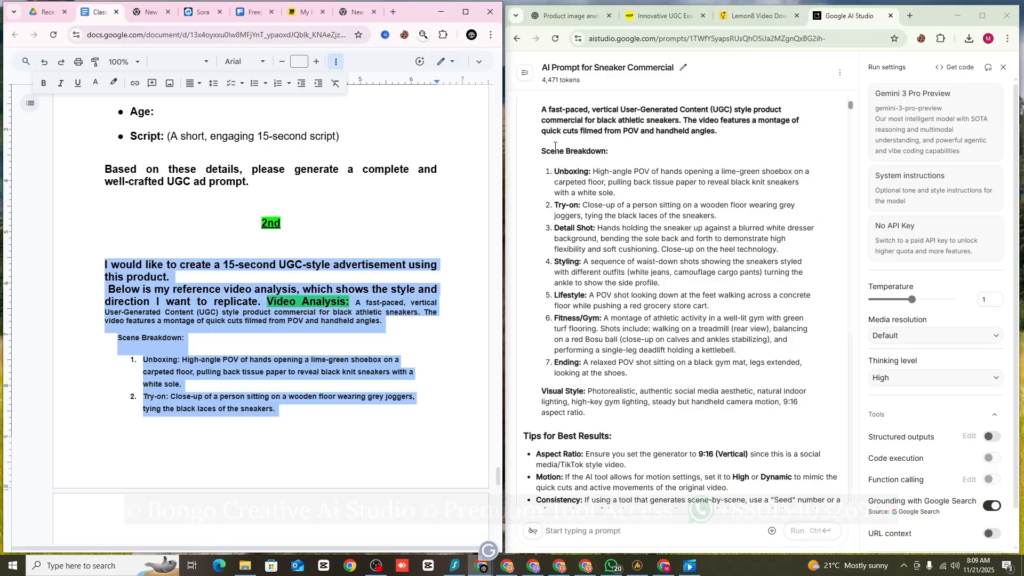
# Step: In the ChatGPT product chat, replace the earlier "I want to create a 15-second UGC-style advertisement" message with the copied 2nd prompt and resend it
pyautogui.click(571, 15)
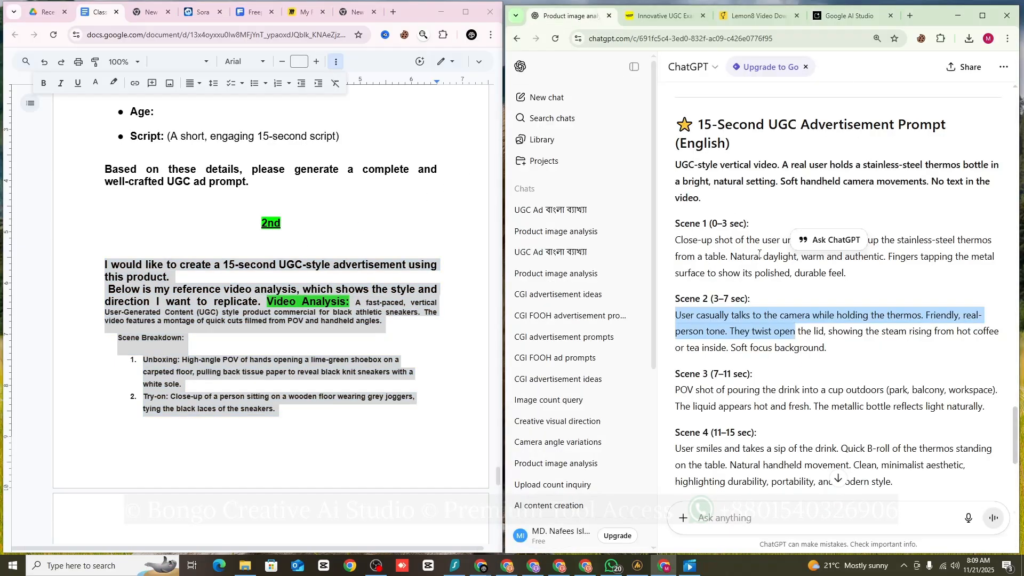
pyautogui.scroll(4, 819, 315)
pyautogui.scroll(2, 904, 288)
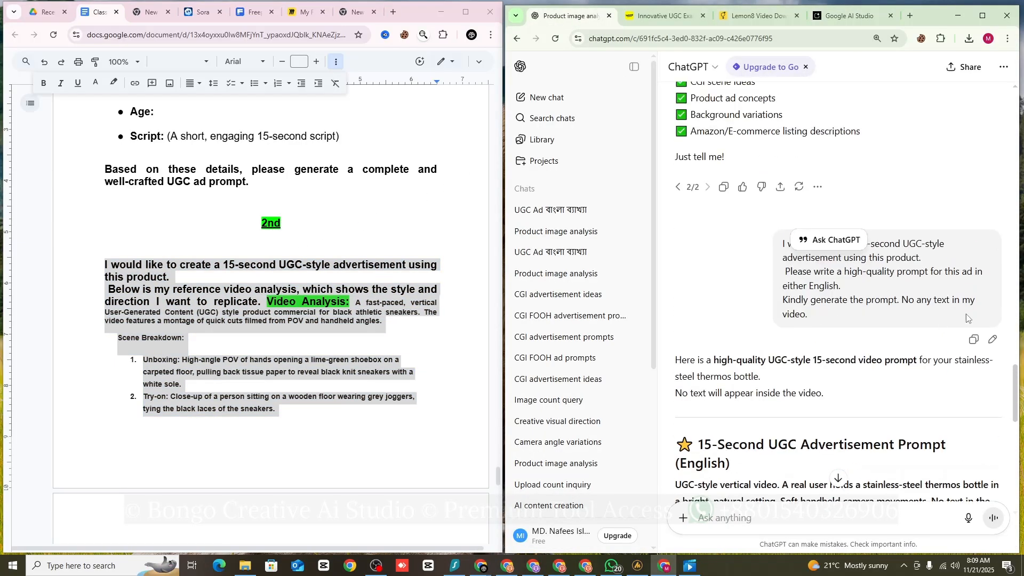
pyautogui.click(788, 298)
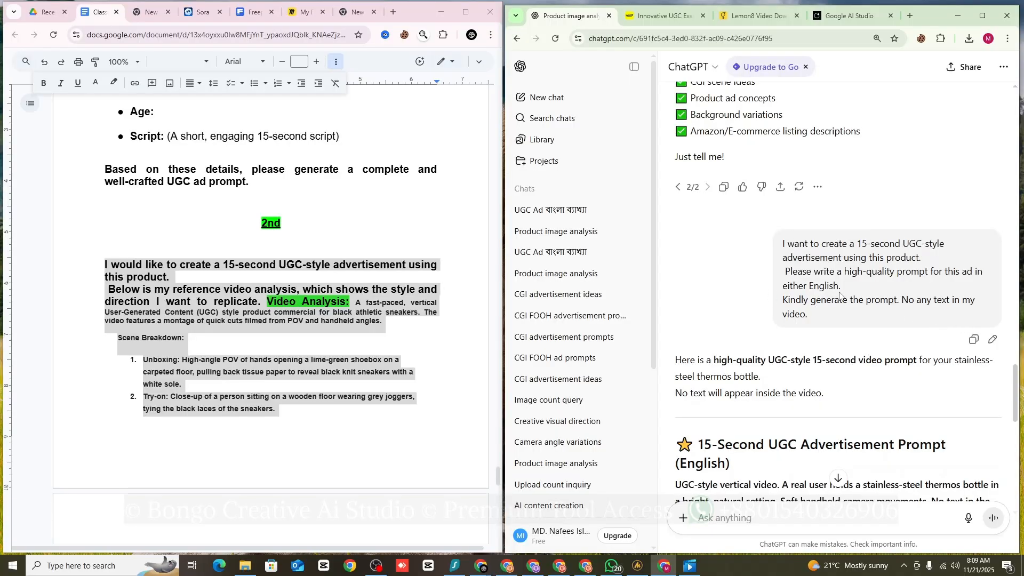
pyautogui.click(993, 342)
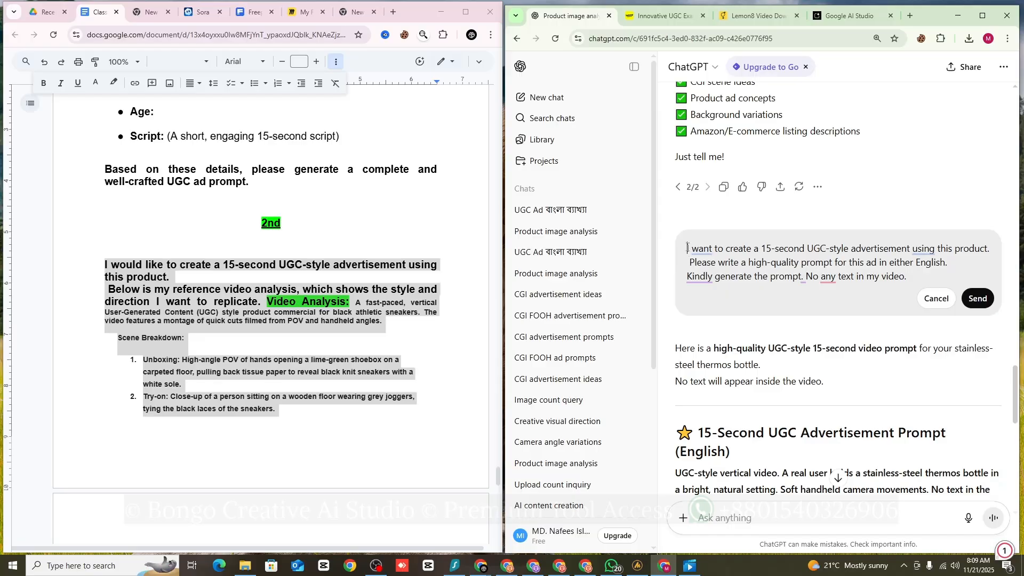
pyautogui.moveTo(687, 250); pyautogui.dragTo(917, 276)
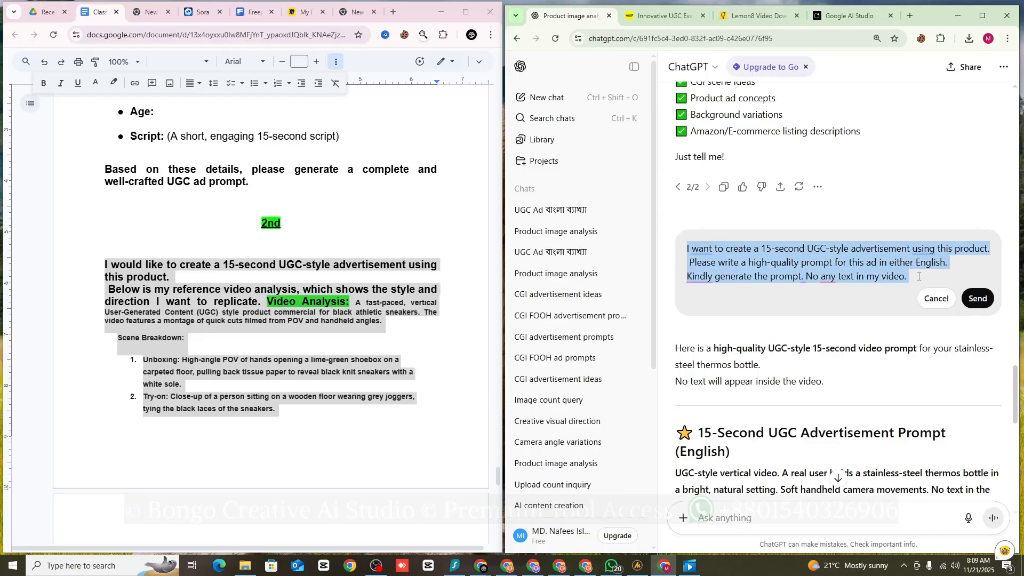
pyautogui.hotkey('ctrl', 'v')
pyautogui.scroll(10, 881, 322)
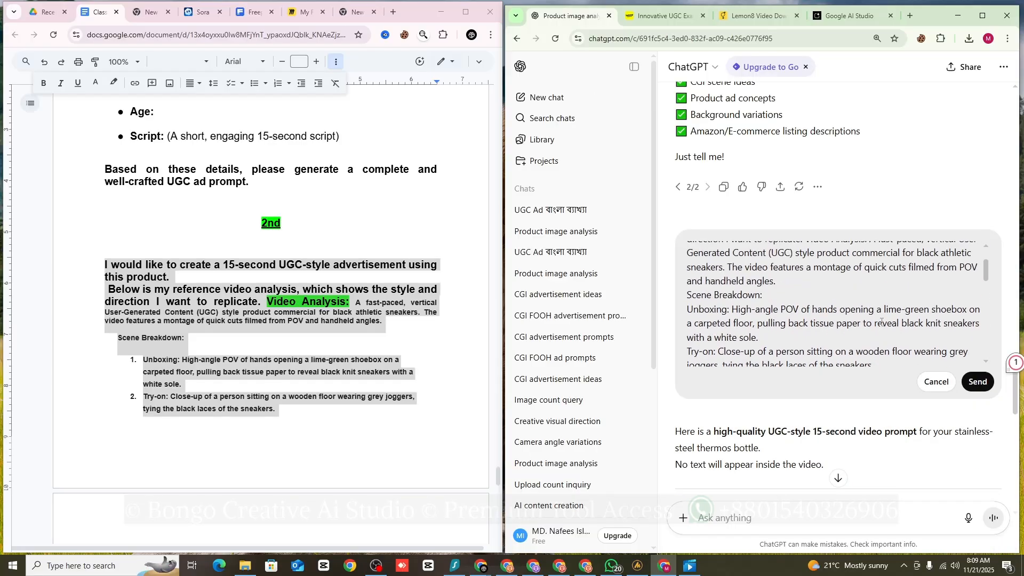
pyautogui.scroll(-10, 880, 322)
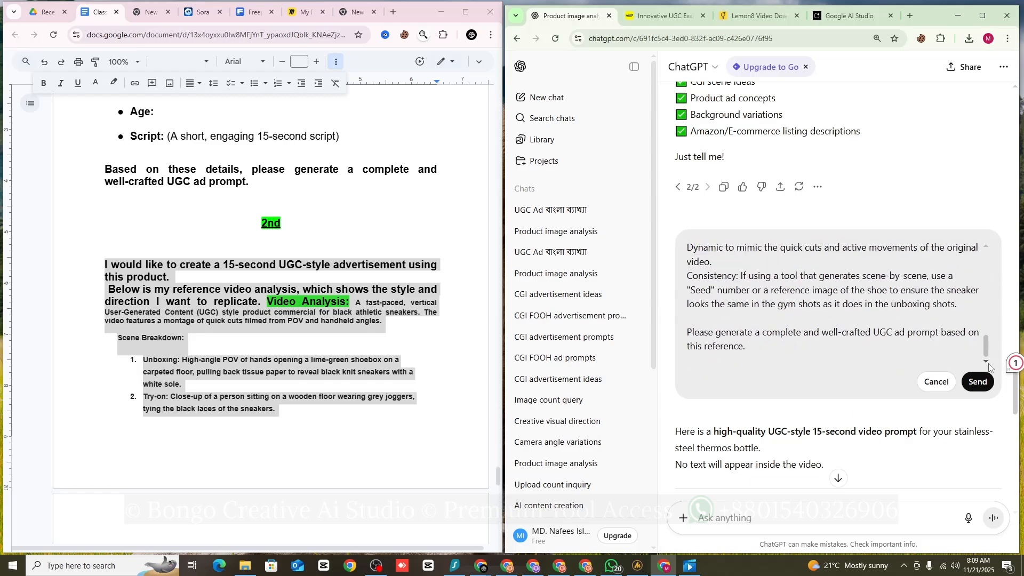
pyautogui.click(986, 381)
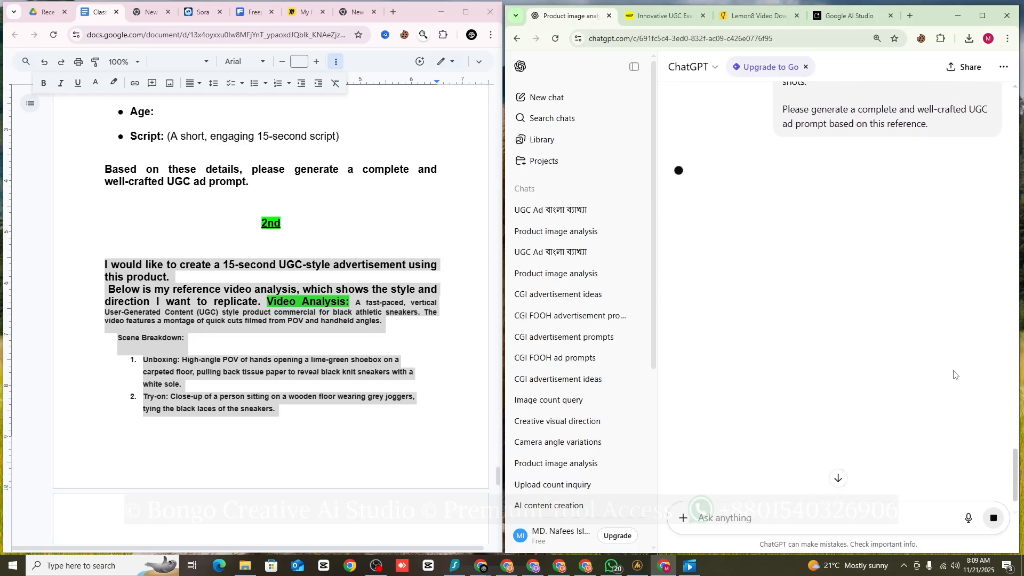
# Step: Check the thermos reference image at the start of the chat and the footwear reference video in Lemon8 Video Downloader
pyautogui.scroll(15, 917, 364)
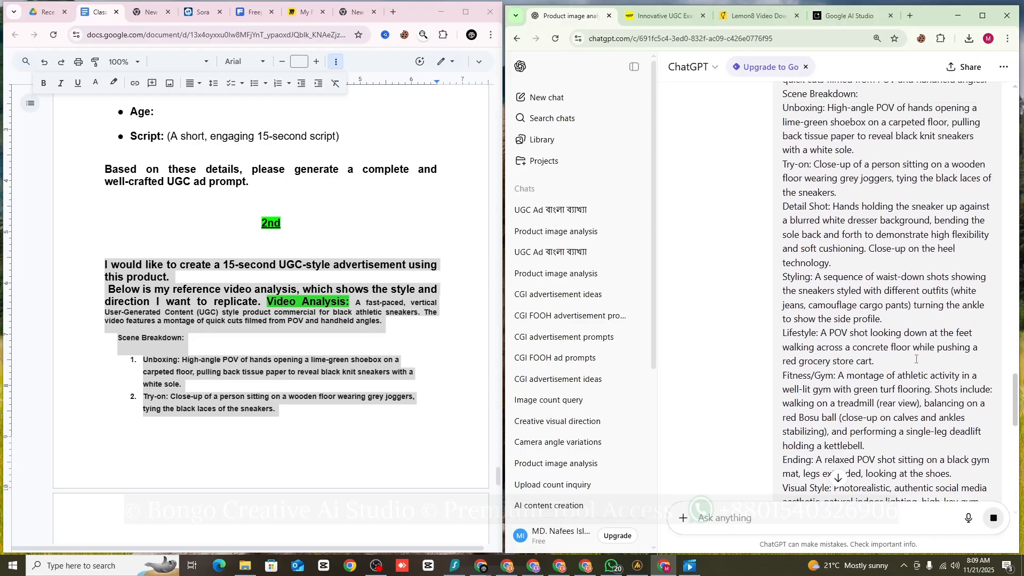
pyautogui.scroll(10, 919, 358)
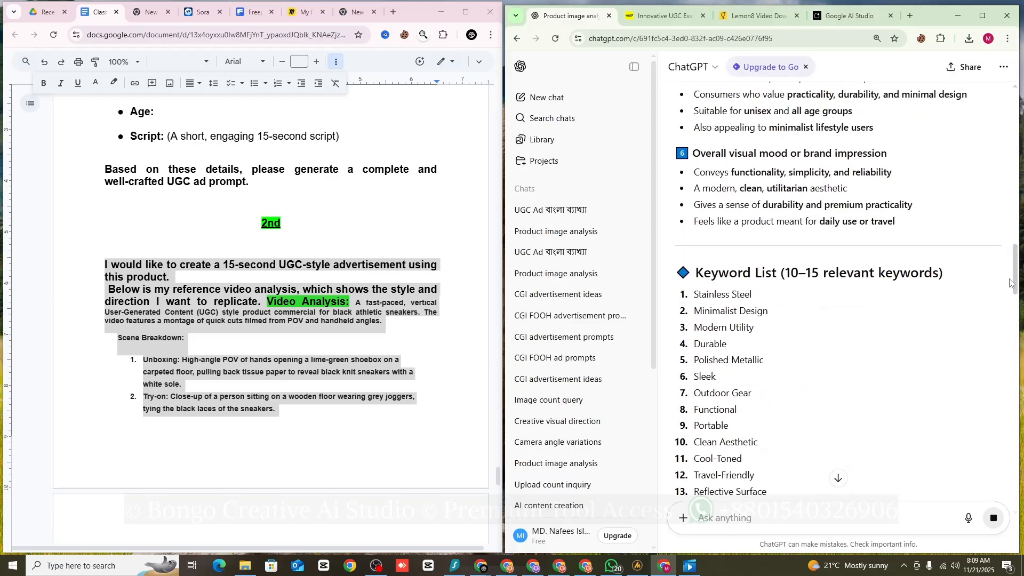
pyautogui.moveTo(1016, 277); pyautogui.dragTo(1004, 120)
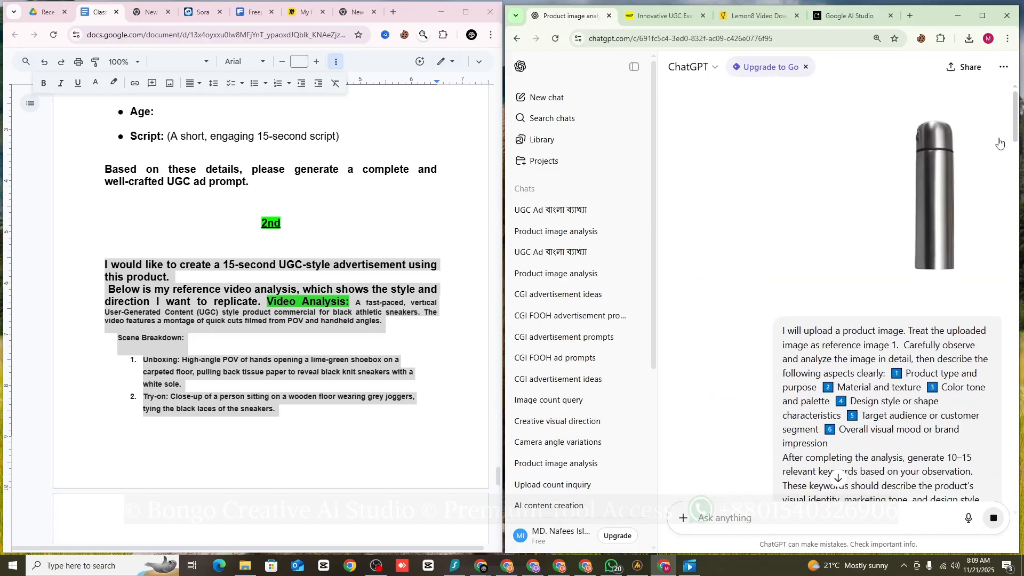
pyautogui.click(757, 21)
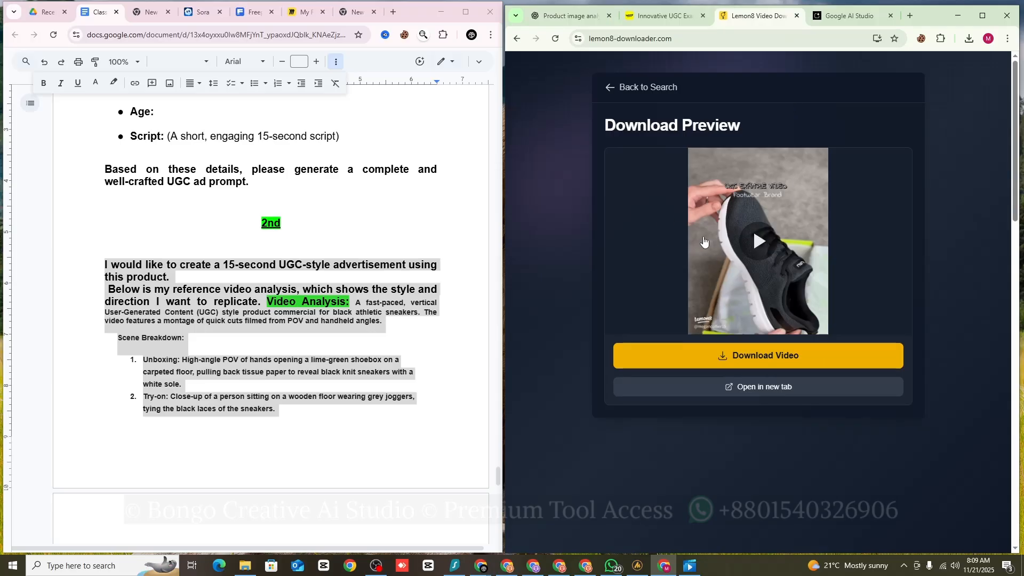
pyautogui.click(566, 16)
# Step: Read through the newly generated thermos ad prompt, including its scenes, Visual Style Settings and Additional Notes
pyautogui.scroll(-10, 845, 389)
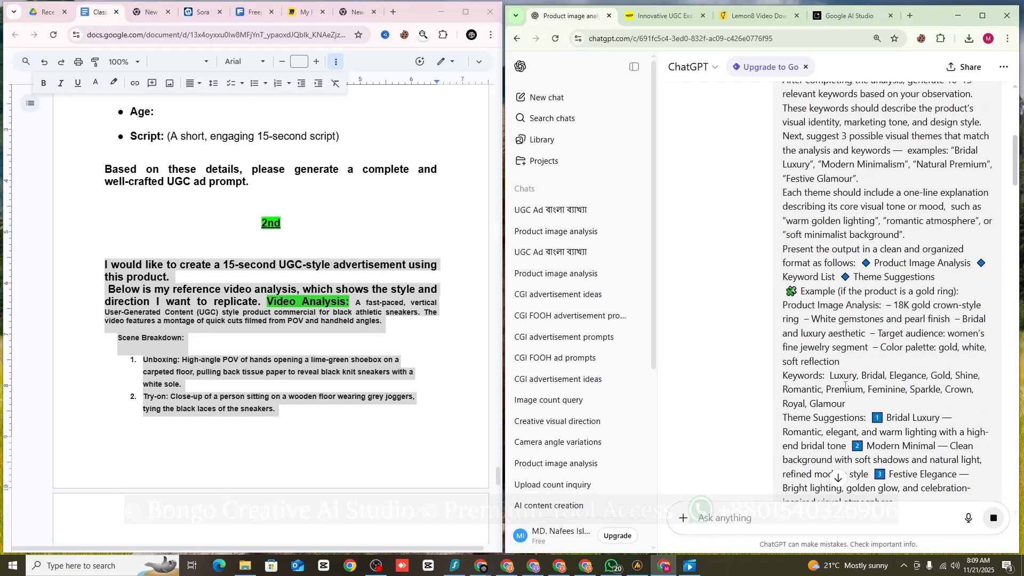
pyautogui.scroll(-15, 845, 390)
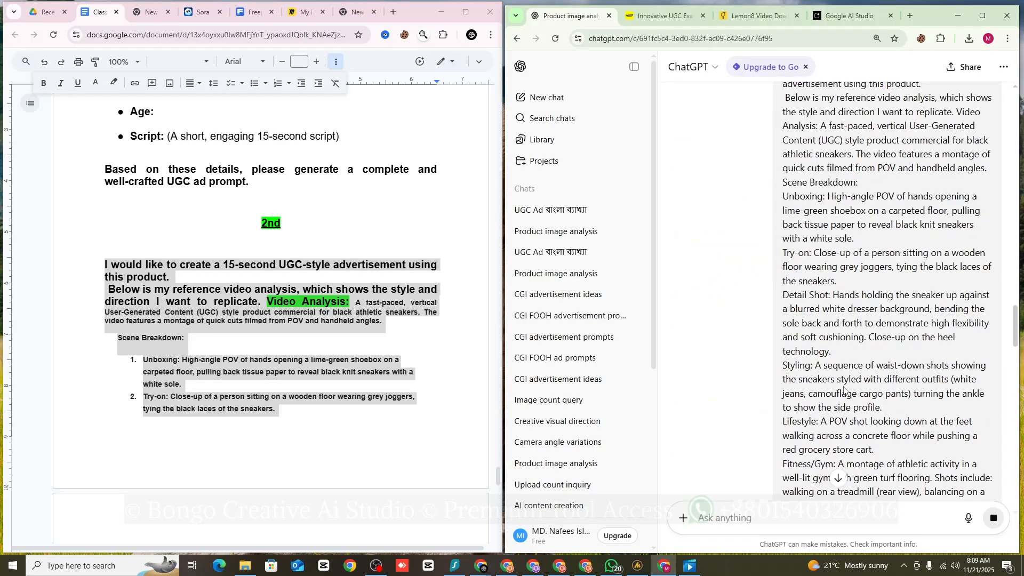
pyautogui.scroll(-10, 842, 388)
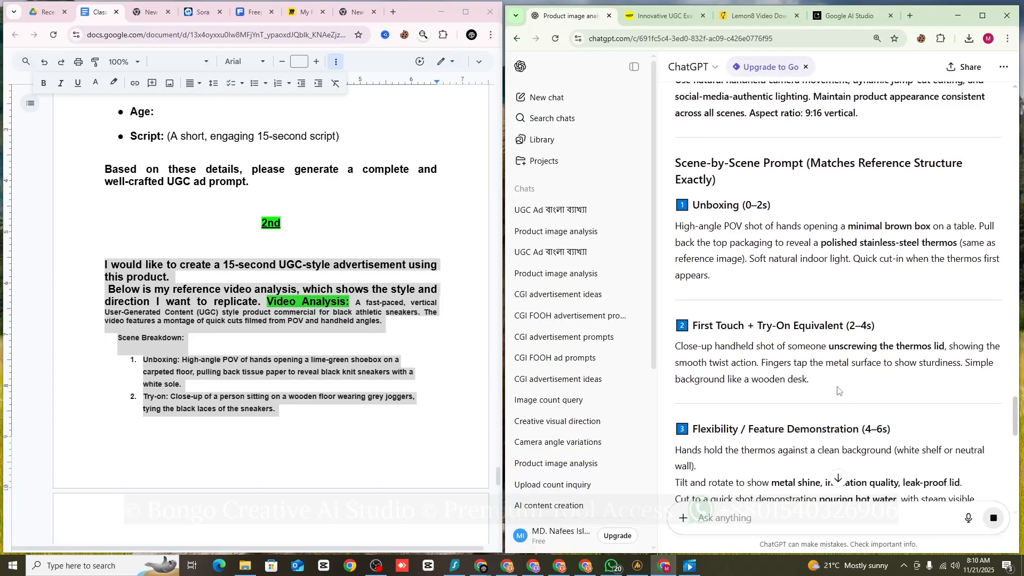
pyautogui.scroll(-10, 830, 390)
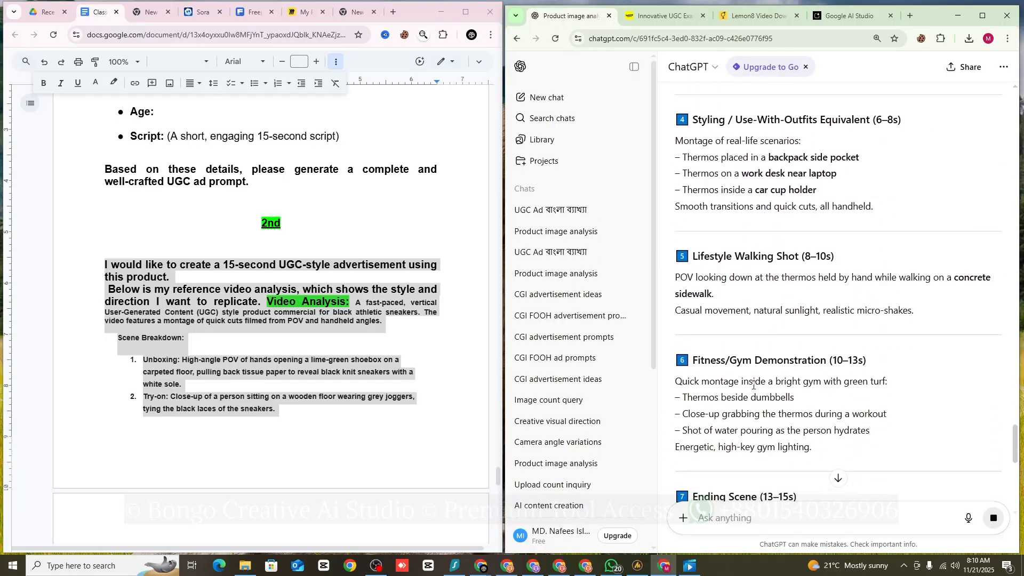
pyautogui.scroll(-3, 754, 384)
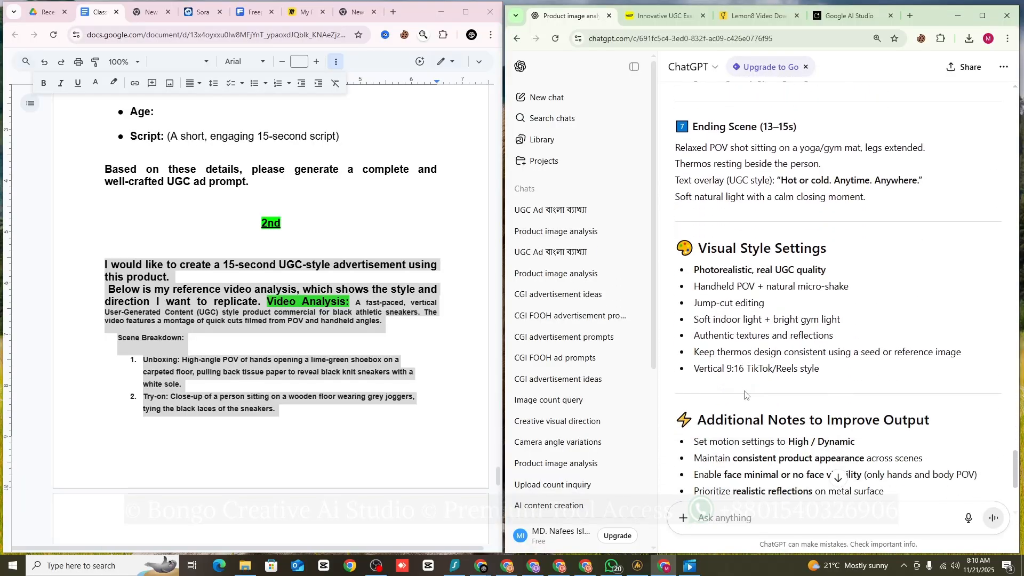
pyautogui.scroll(-6, 747, 395)
pyautogui.scroll(6, 757, 396)
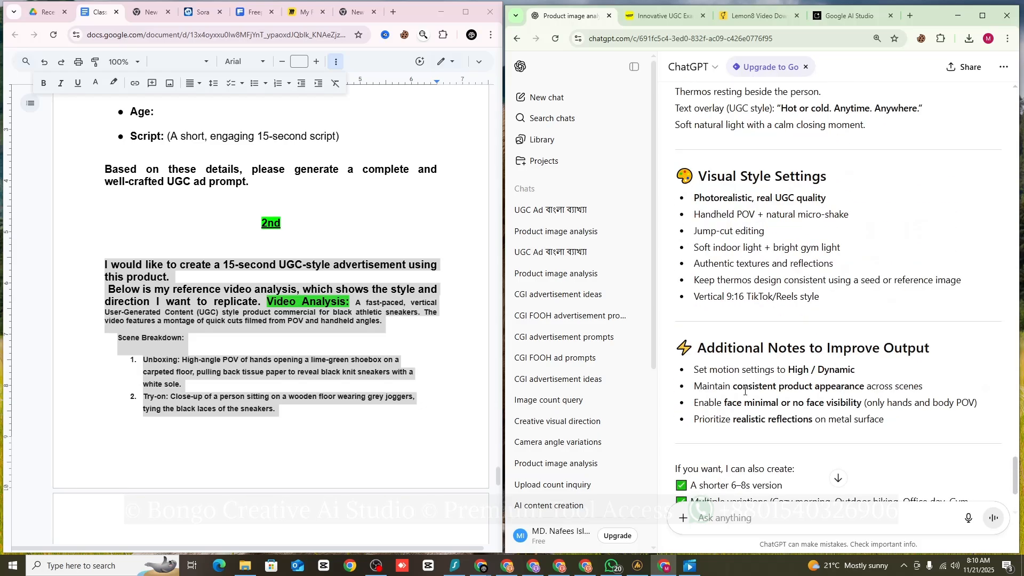
pyautogui.scroll(12, 763, 397)
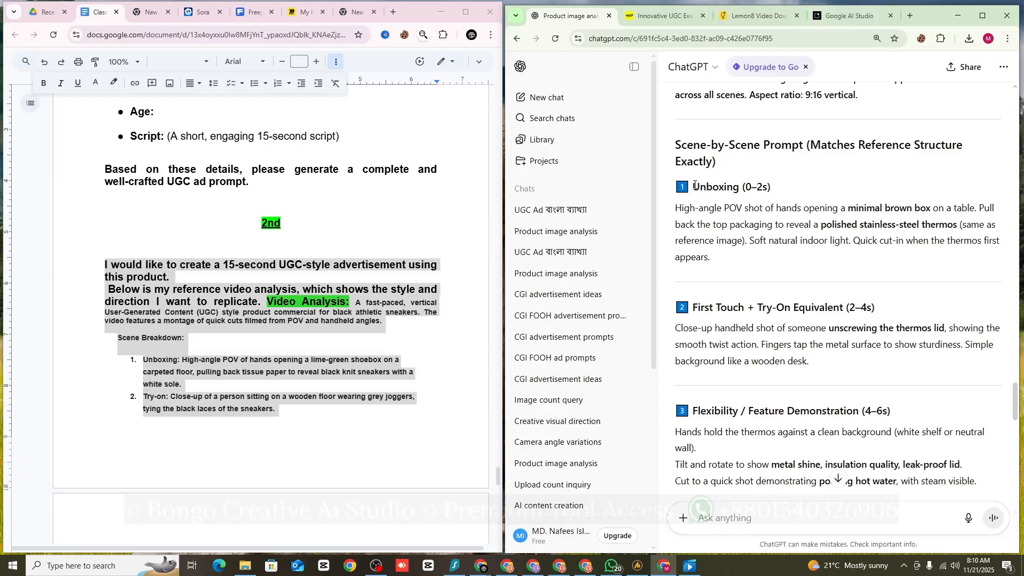
# Step: Copy the scene-by-scene thermos prompt from "Unboxing (0–2s)" through the end of "Ending Scene (13–15s)"
pyautogui.moveTo(694, 186); pyautogui.dragTo(747, 233)
pyautogui.click(746, 229)
pyautogui.scroll(1, 683, 196)
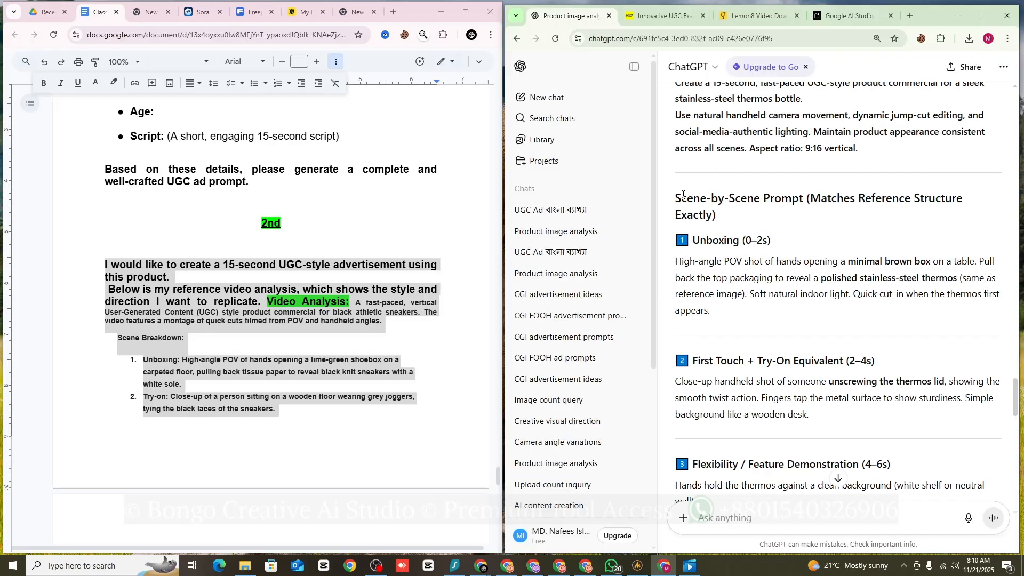
pyautogui.scroll(1, 687, 224)
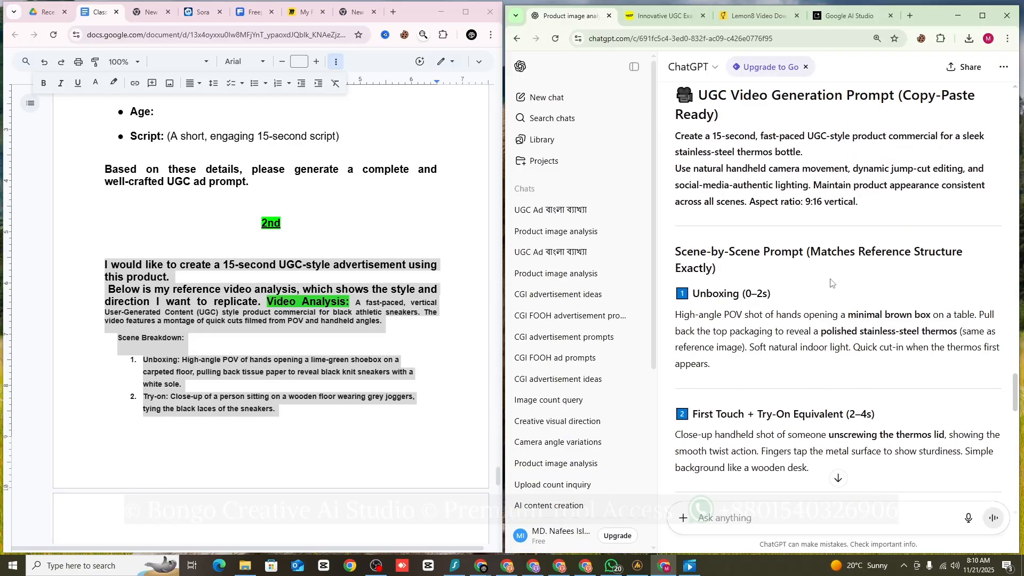
pyautogui.scroll(-1, 665, 266)
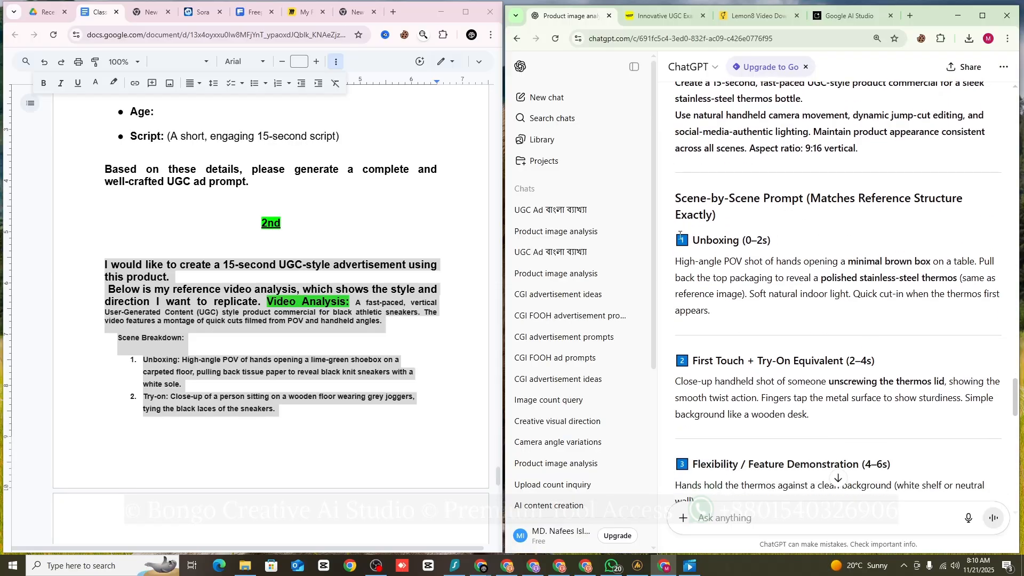
pyautogui.moveTo(680, 235); pyautogui.dragTo(860, 233)
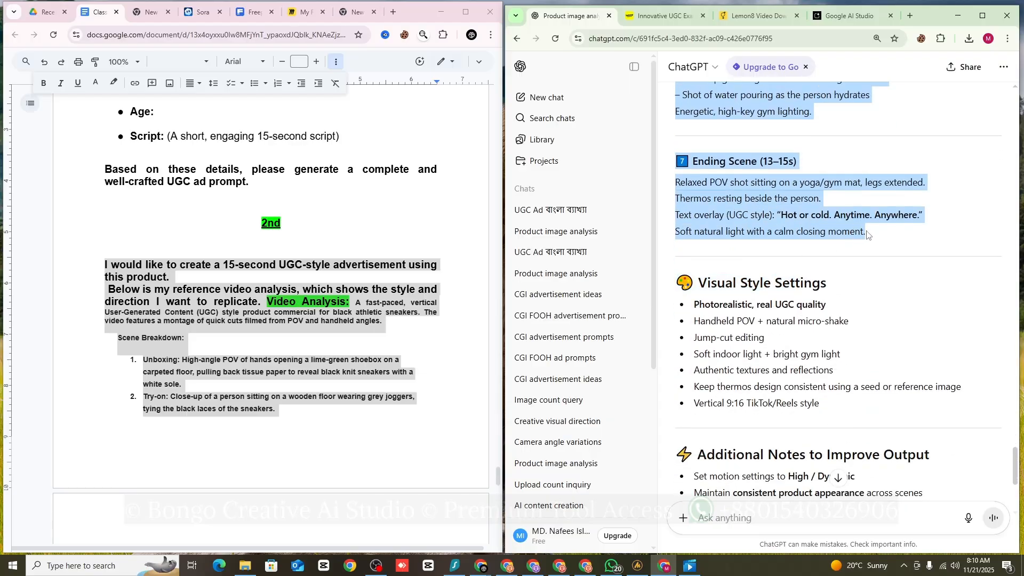
pyautogui.rightClick(779, 210)
pyautogui.click(735, 218)
# Step: Switch to Freepik's video generator, replace the old prompt with the copied scene-by-scene text, and generate the OpenAI Sora 2 Pro video
pyautogui.click(248, 11)
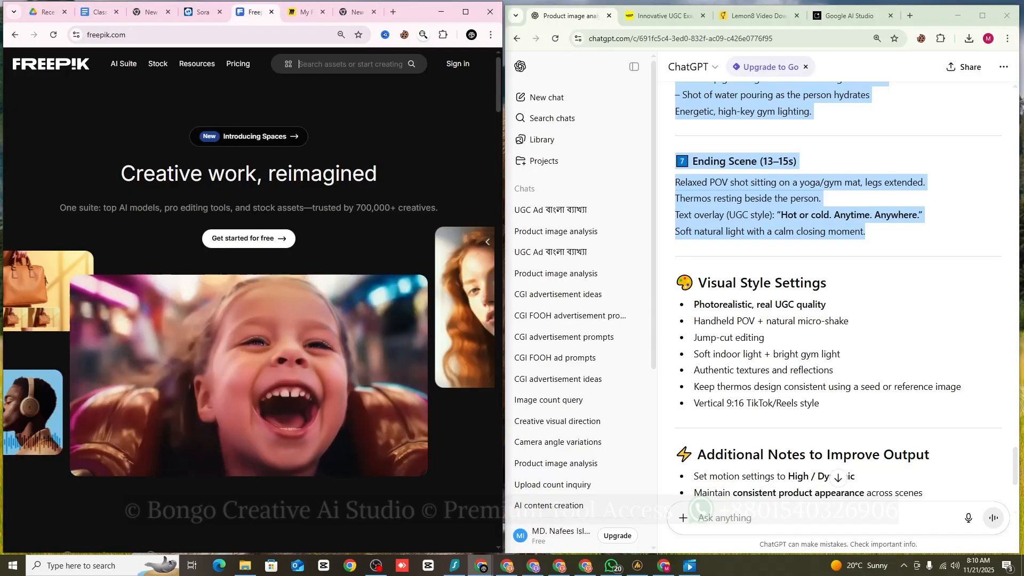
pyautogui.click(510, 566)
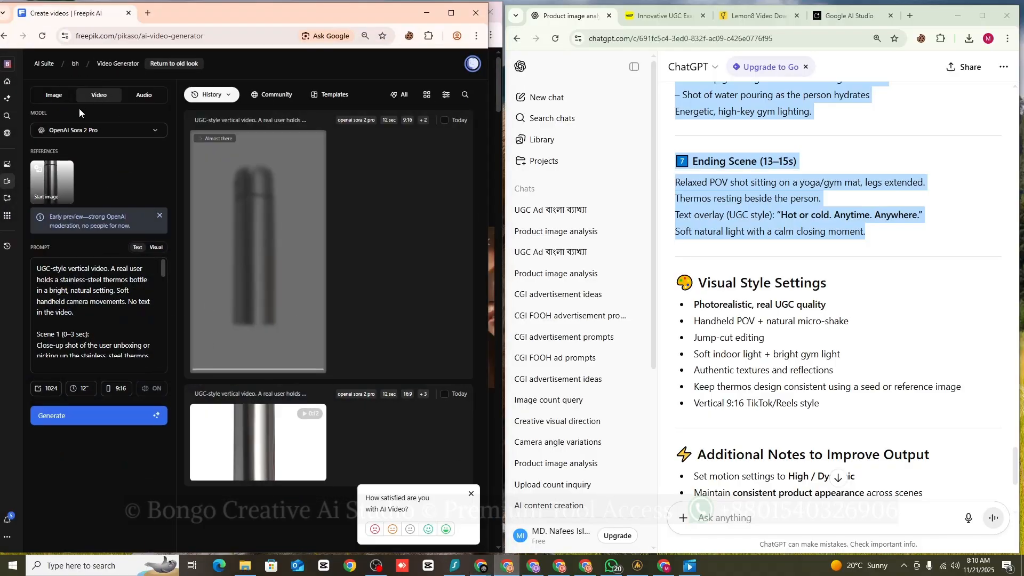
pyautogui.click(75, 286)
pyautogui.rightClick(74, 285)
pyautogui.press('Escape')
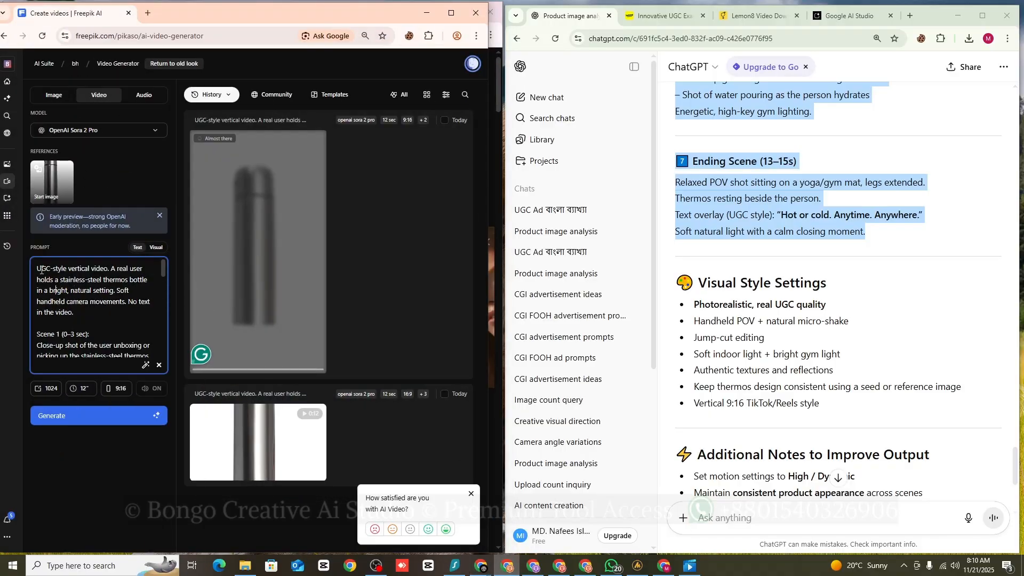
pyautogui.moveTo(45, 272); pyautogui.dragTo(137, 355)
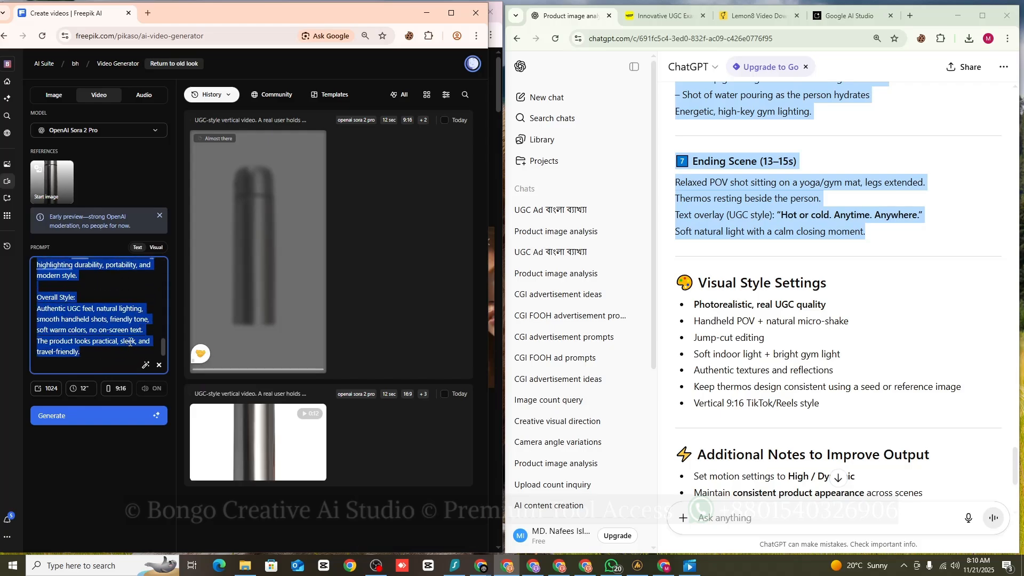
pyautogui.hotkey('ctrl', 'v')
pyautogui.scroll(10, 117, 320)
pyautogui.scroll(1, 114, 343)
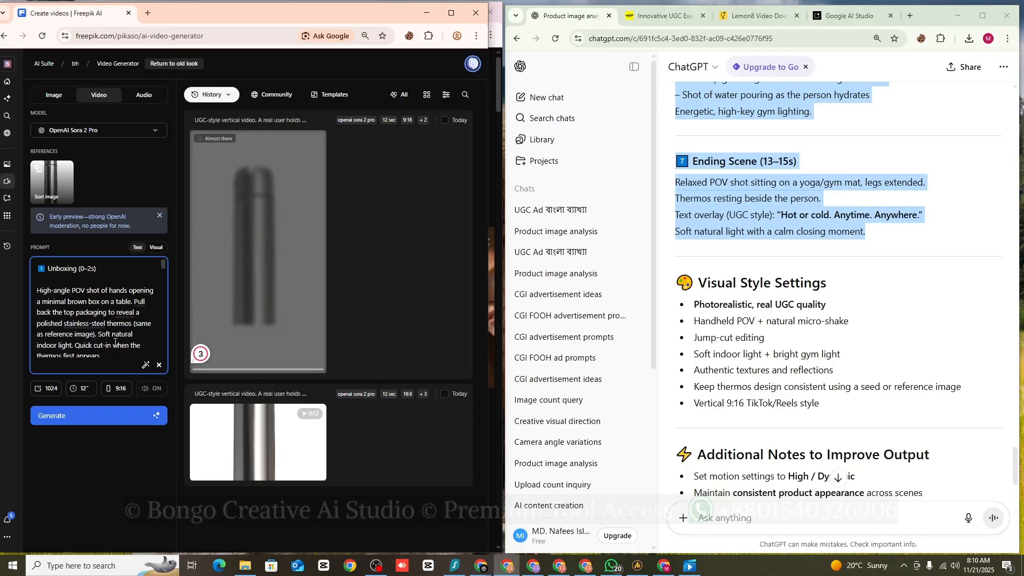
pyautogui.click(96, 415)
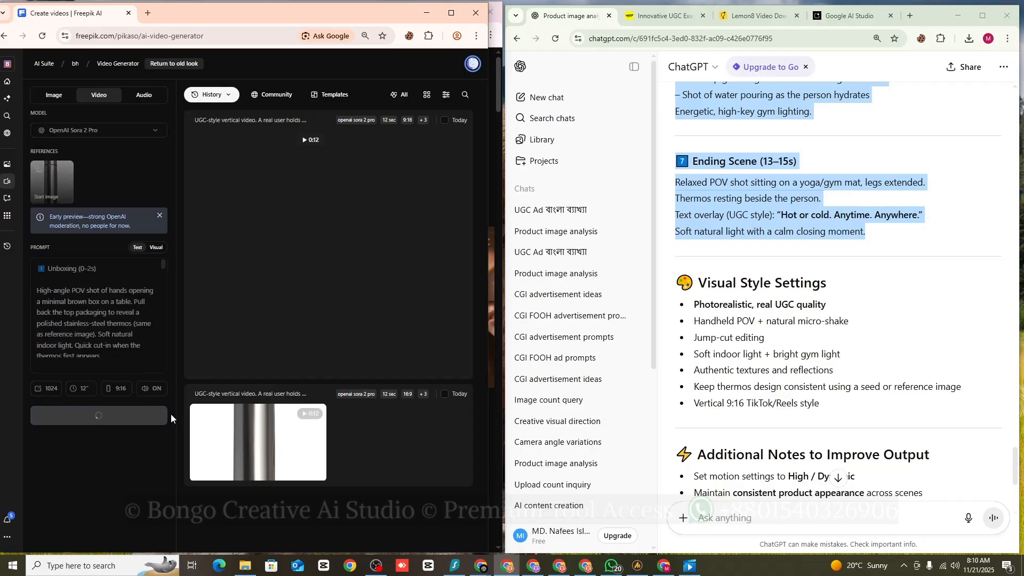
# Step: Play the finished 9:16 thermos video from the history in full screen, replay it, and return to the generation history
pyautogui.scroll(-4, 269, 312)
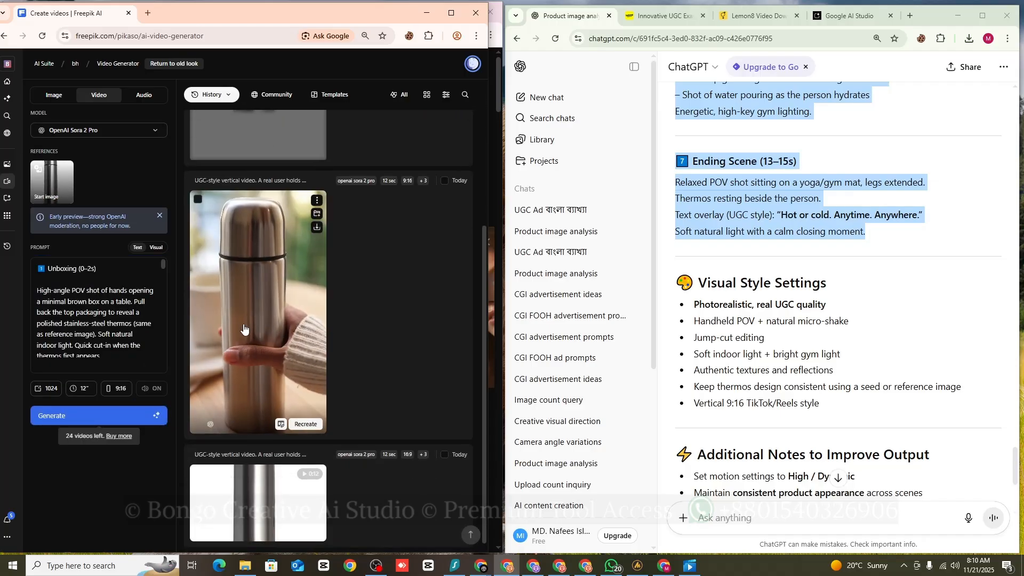
pyautogui.scroll(2, 393, 292)
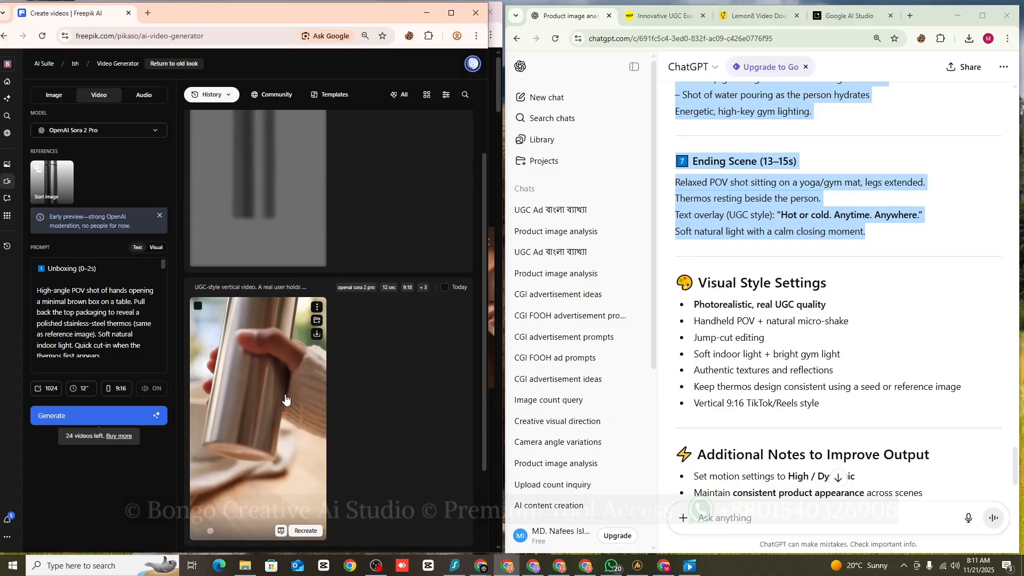
pyautogui.click(297, 371)
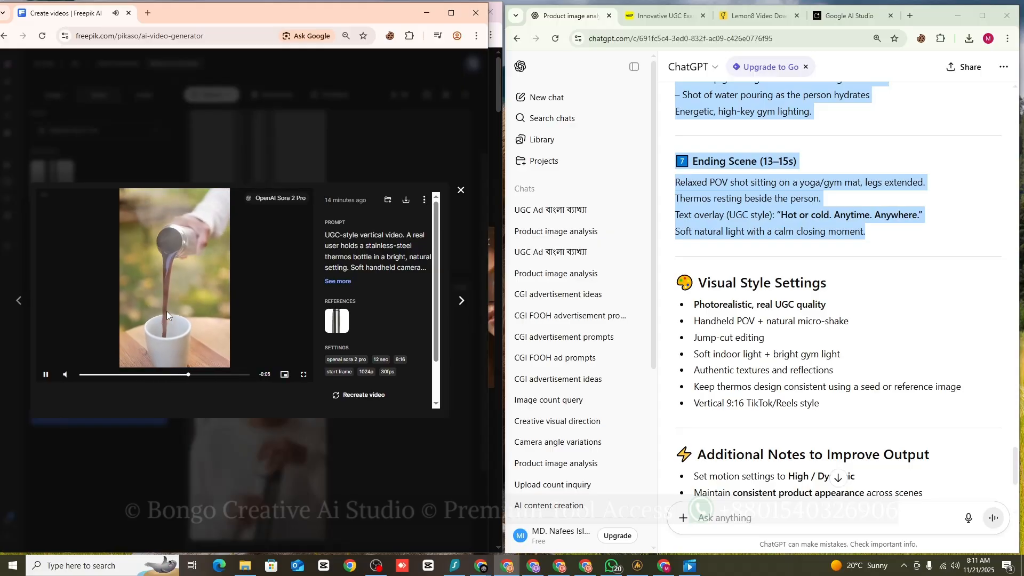
pyautogui.click(303, 375)
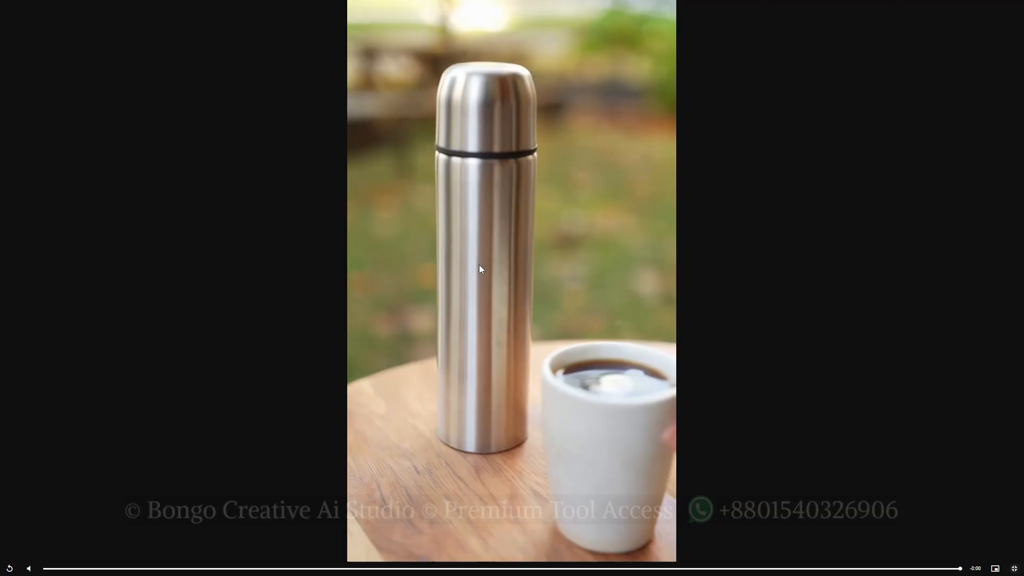
pyautogui.click(10, 569)
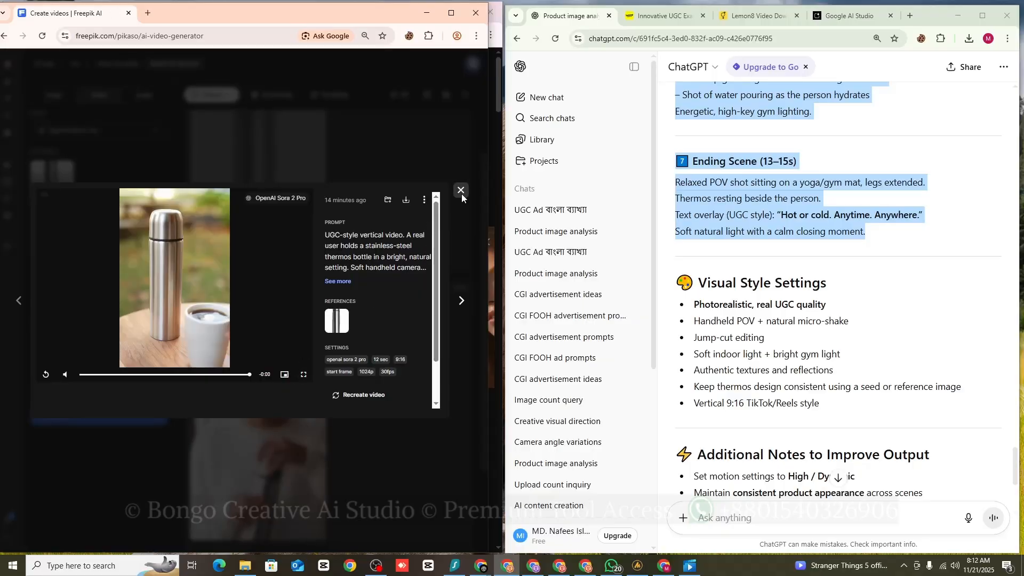
pyautogui.click(462, 192)
pyautogui.scroll(2, 428, 392)
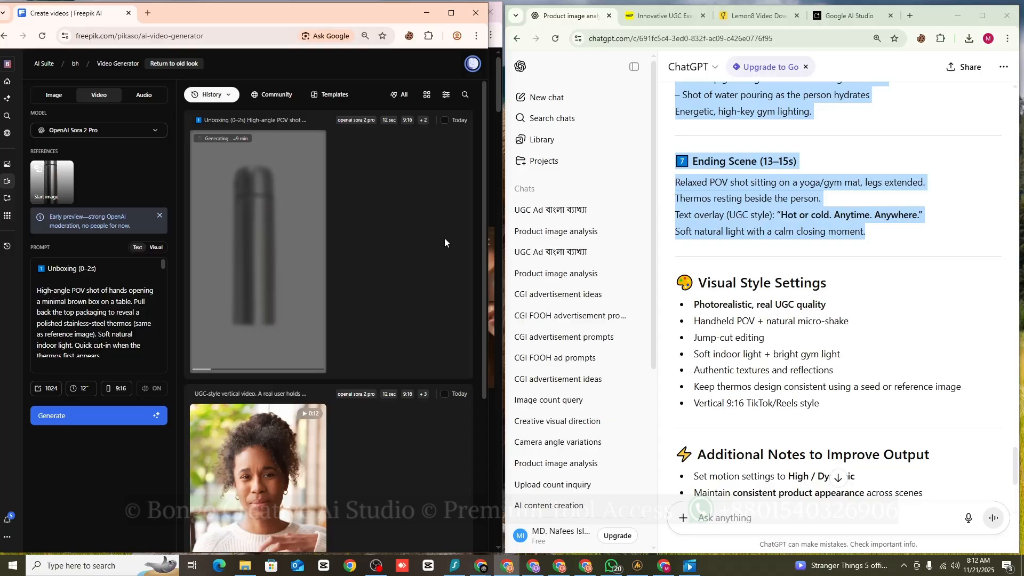
# Step: In the Google Docs prompt document, set the 1st SORA-2 template's Model to "Bangladeshi Male Model" and its Age to 25
pyautogui.click(427, 15)
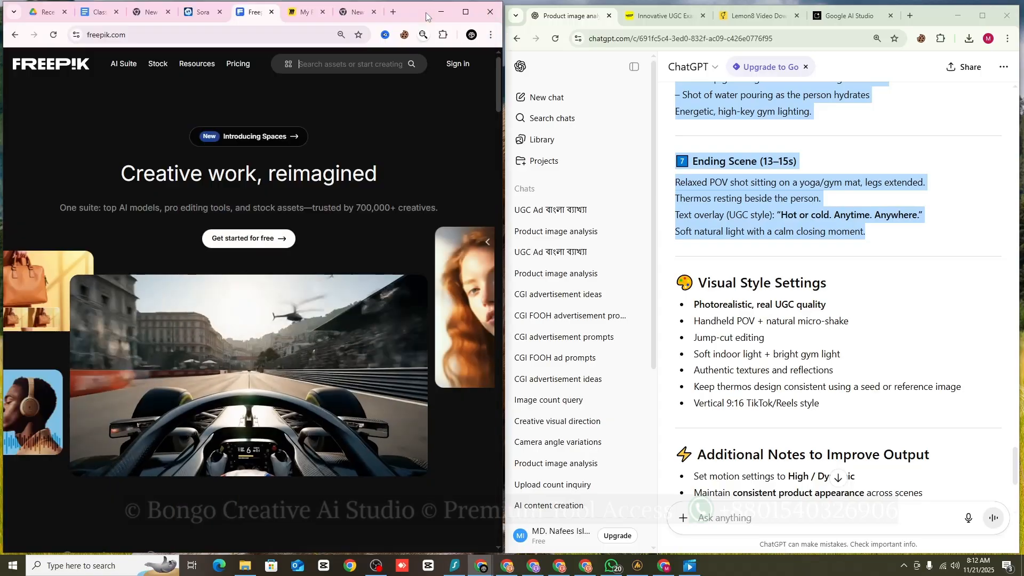
pyautogui.click(91, 14)
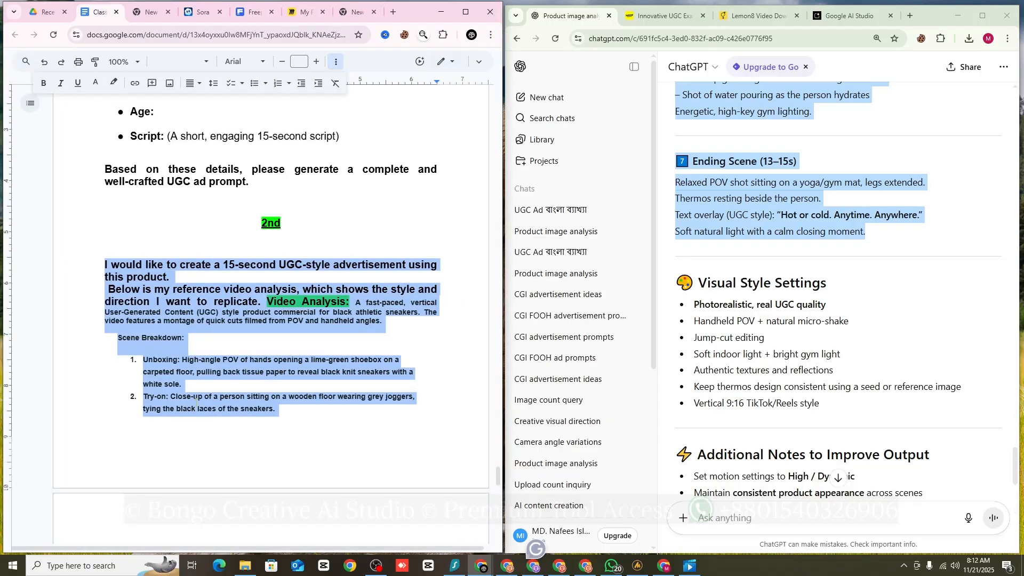
pyautogui.scroll(4, 197, 401)
pyautogui.moveTo(260, 230); pyautogui.dragTo(363, 383)
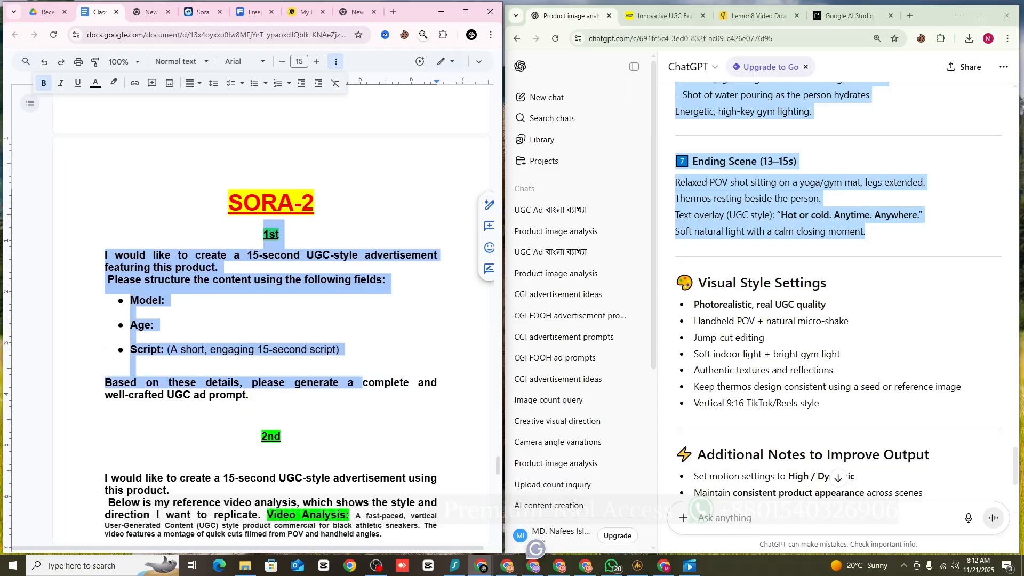
pyautogui.click(181, 301)
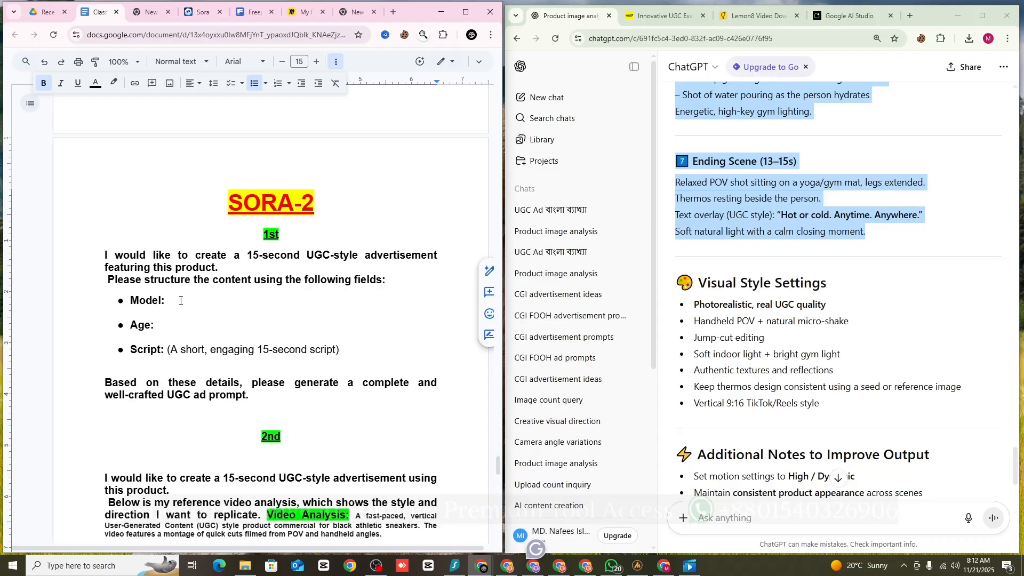
pyautogui.write('B')
pyautogui.moveTo(129, 303); pyautogui.dragTo(170, 302)
pyautogui.click(181, 303)
pyautogui.write('angladeshi Male Model')
pyautogui.click(202, 324)
pyautogui.write('25')
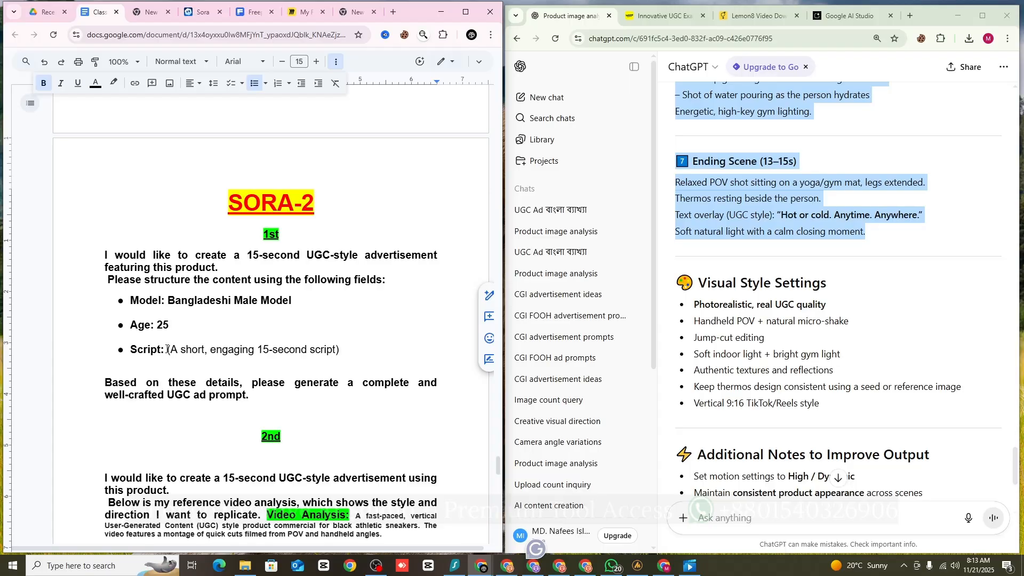
# Step: Replace the Script placeholder in the 1st template with the Bangla instruction "এই প্রোডাক্ট অনুযায়ী তুমি বাংলাতে তৈরী করে নেও।"
pyautogui.moveTo(167, 349); pyautogui.dragTo(356, 347)
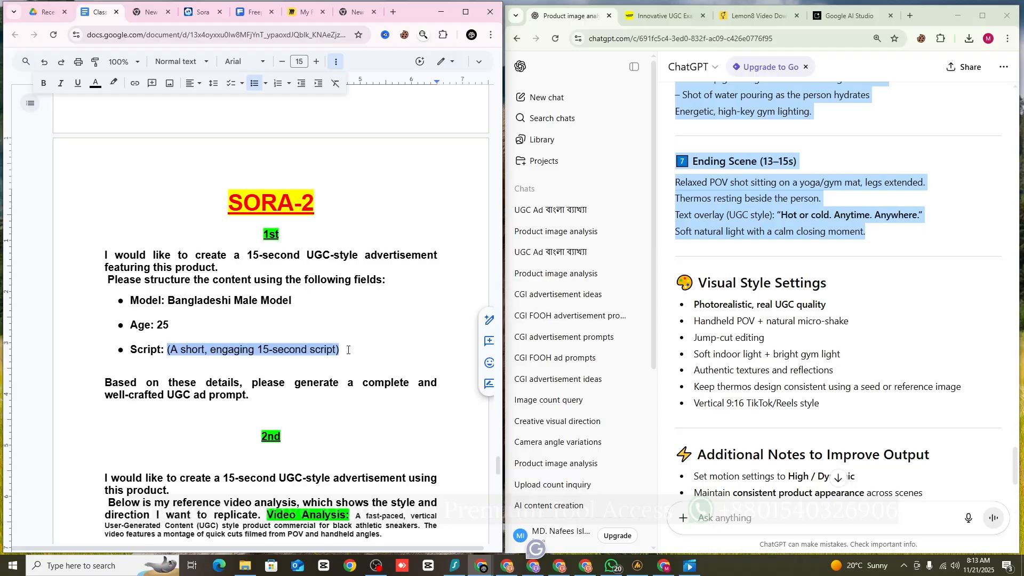
pyautogui.press('BackSpace')
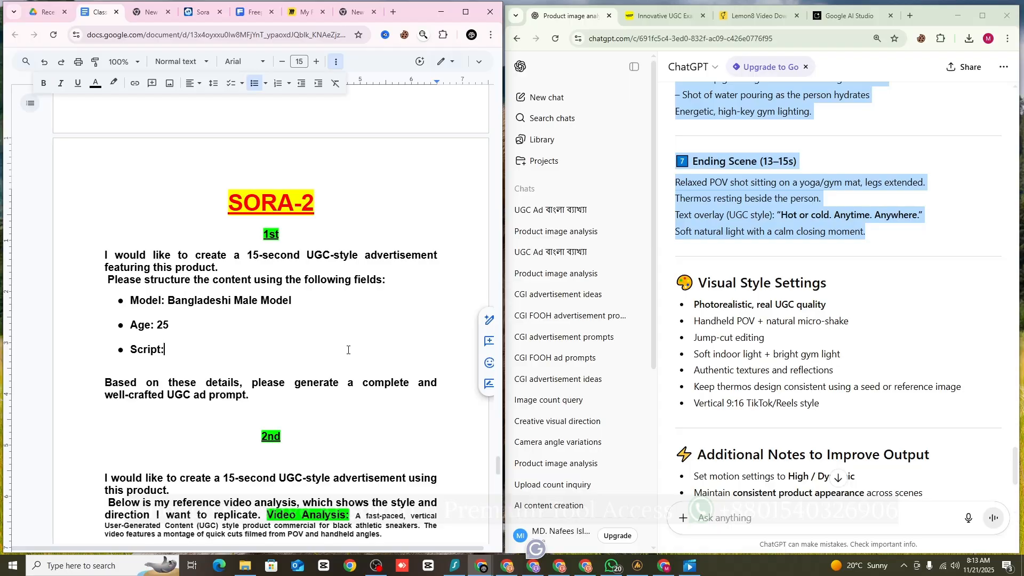
pyautogui.write('এই ')
pyautogui.write('pr')
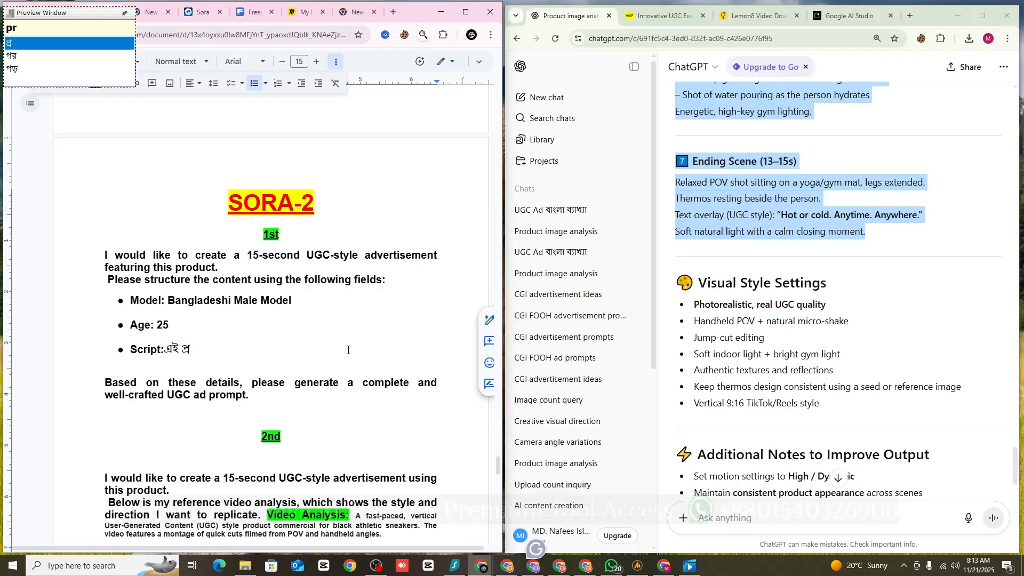
pyautogui.write('oDakT ')
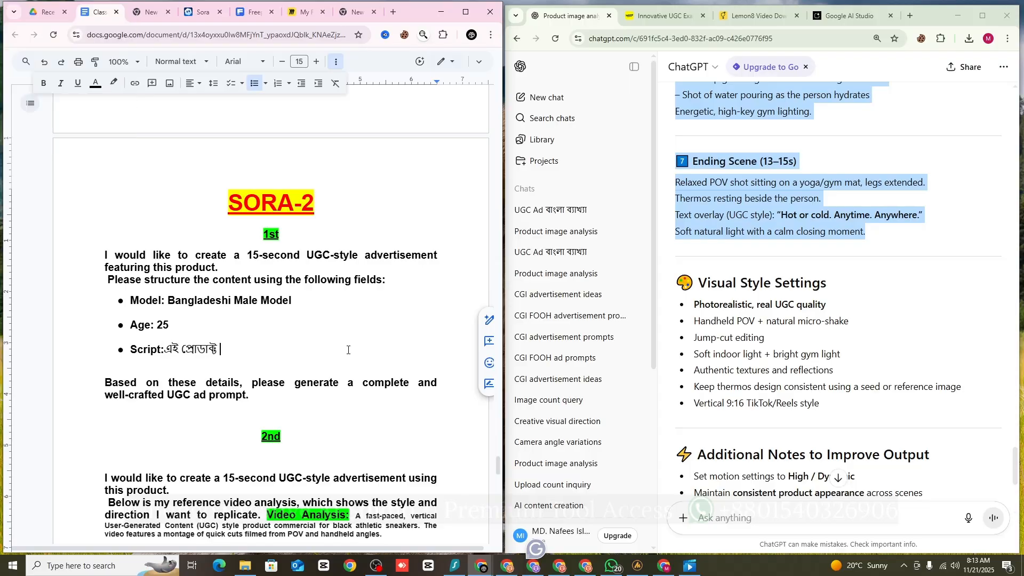
pyautogui.write('onooza')
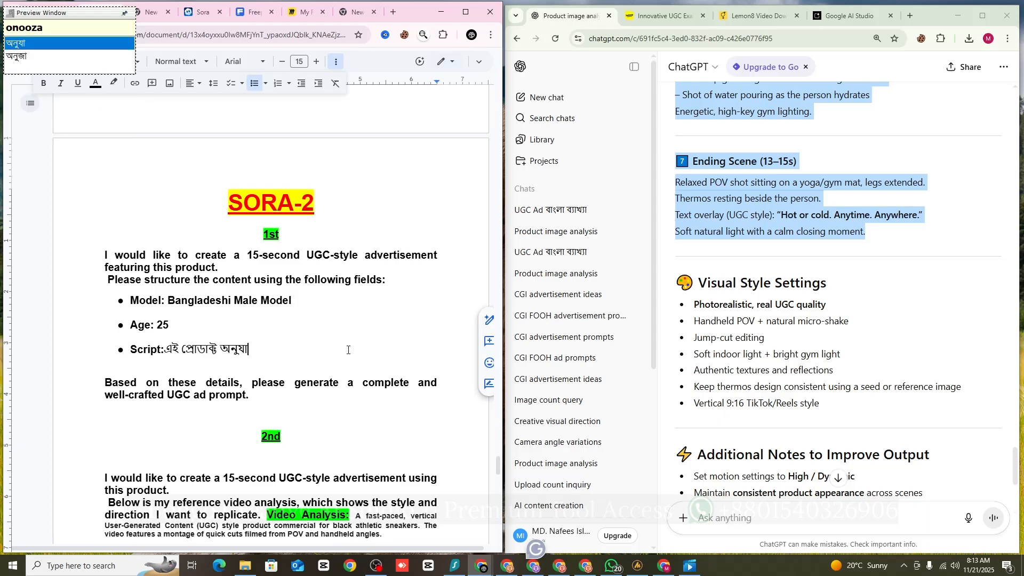
pyautogui.write('yee tumi ')
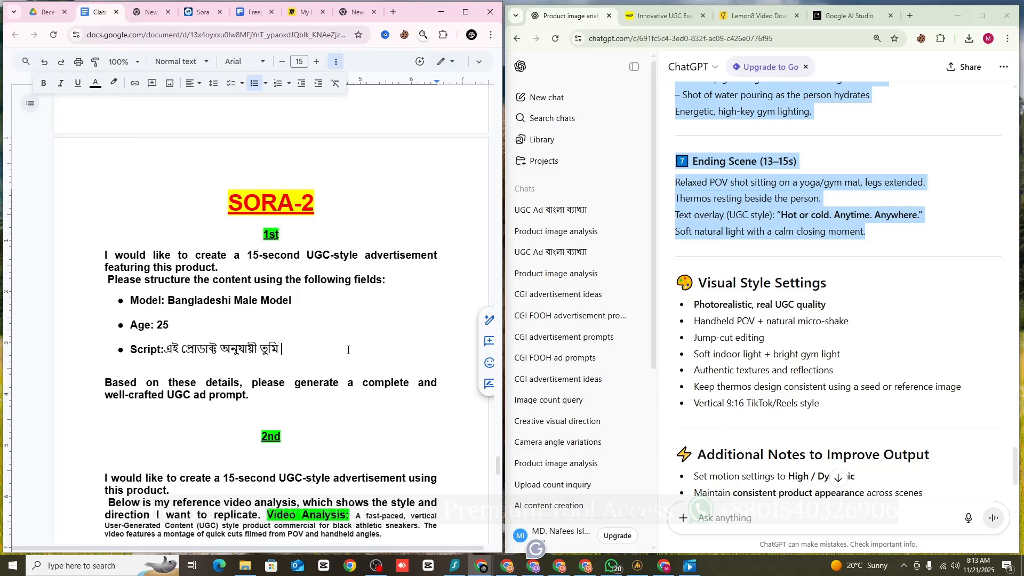
pyautogui.write('bang')
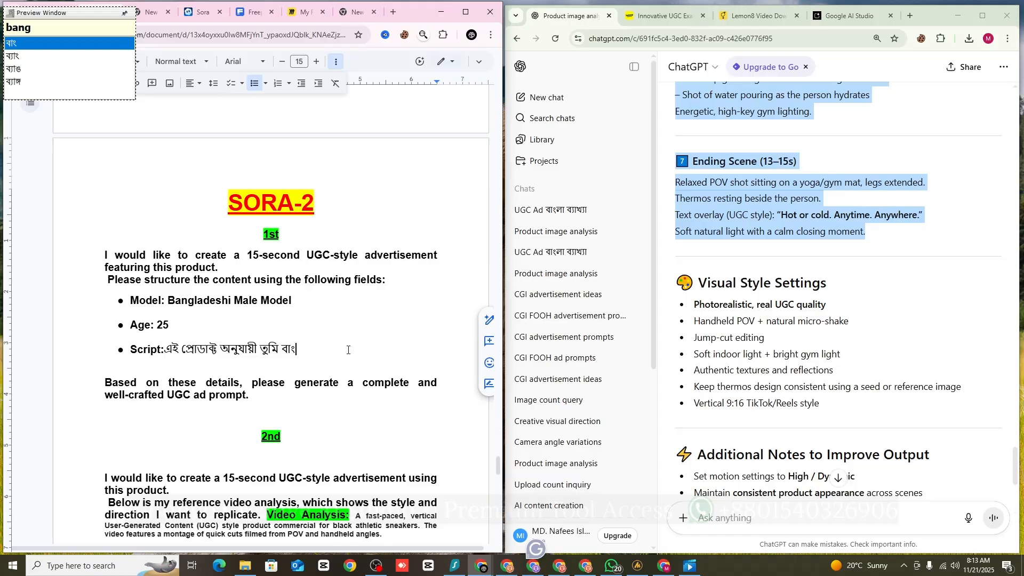
pyautogui.write('late tOI')
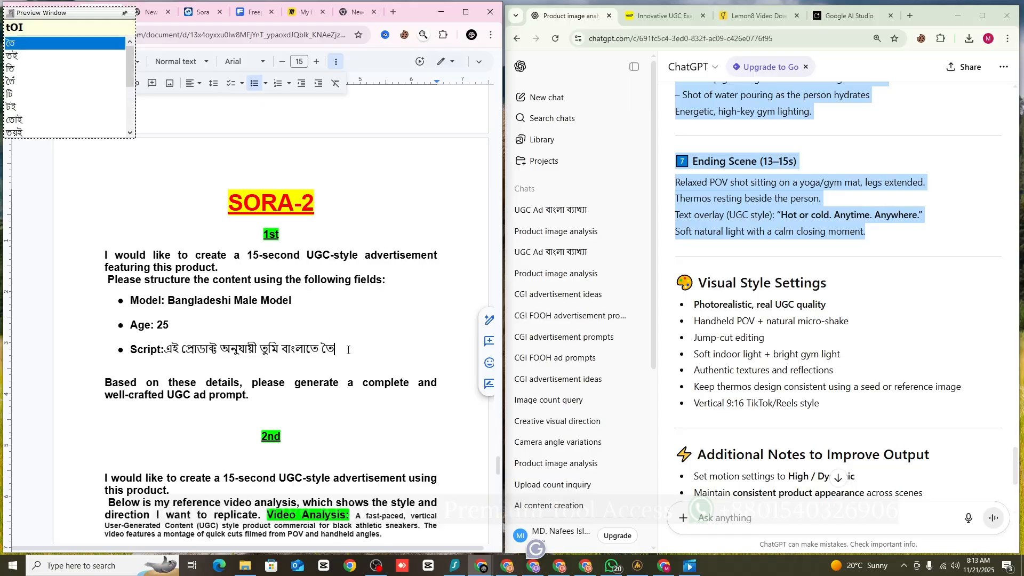
pyautogui.write('ree kore')
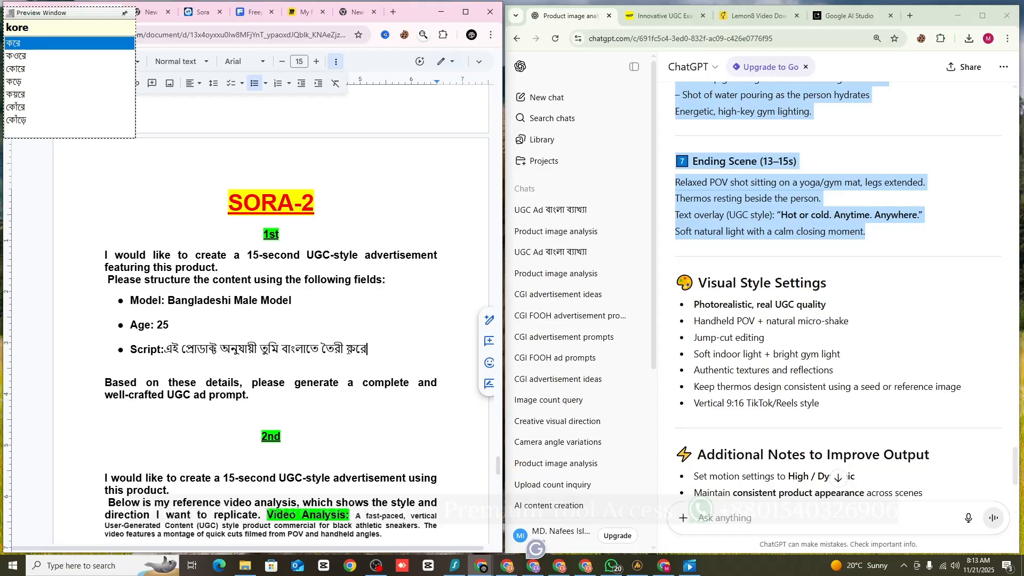
pyautogui.write(' neo')
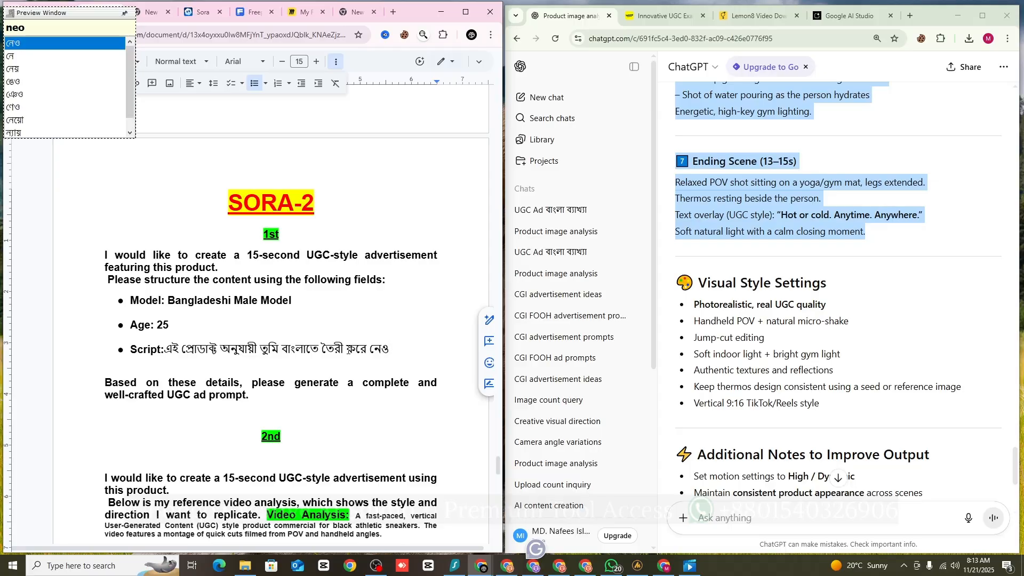
pyautogui.click(166, 350)
pyautogui.click(397, 351)
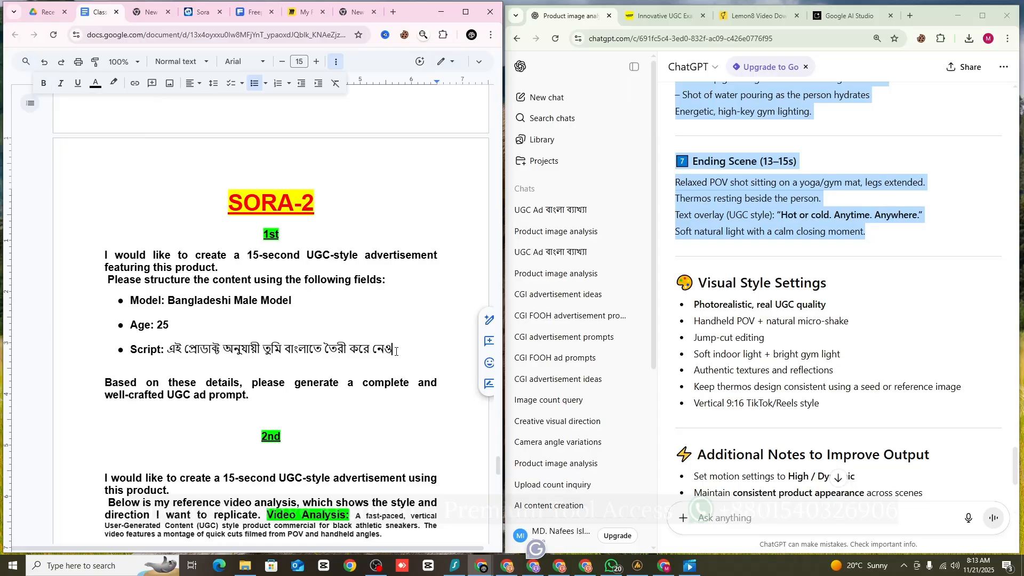
pyautogui.write('.')
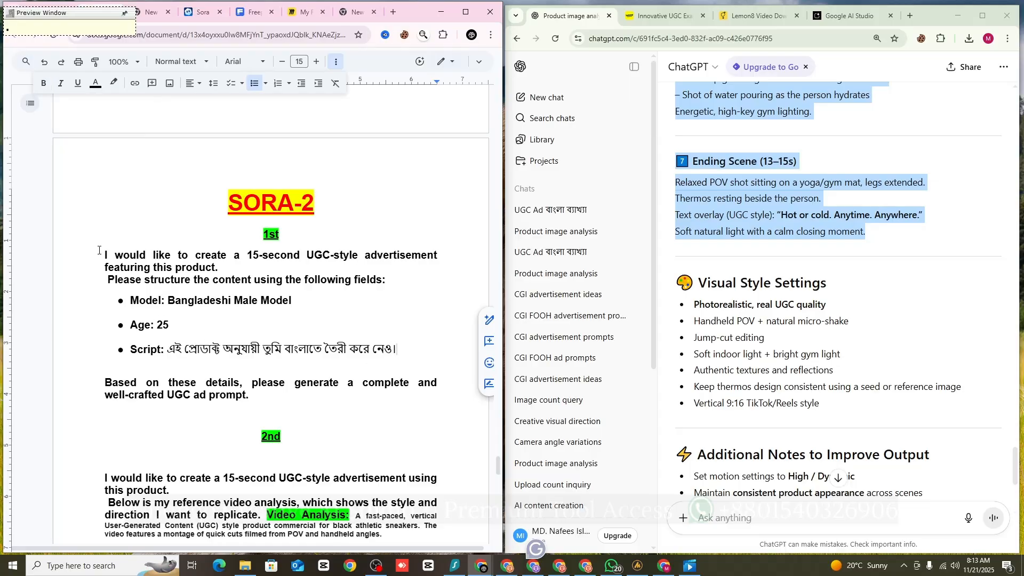
# Step: Copy the completed 1st prompt from "I would like to create" through "well-crafted UGC ad prompt."
pyautogui.moveTo(99, 250); pyautogui.dragTo(257, 398)
pyautogui.hotkey('ctrl', 'c')
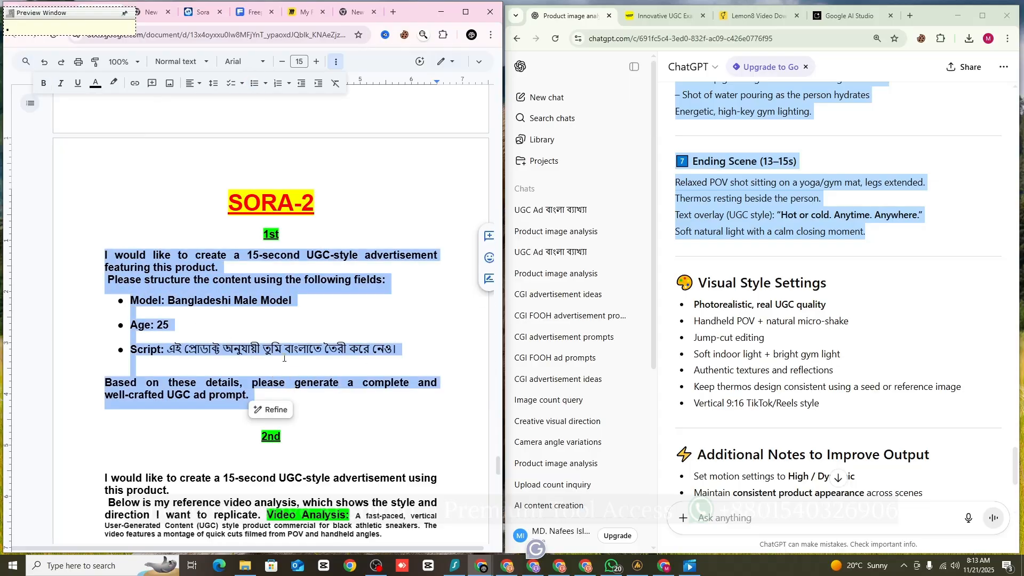
pyautogui.rightClick(284, 359)
pyautogui.click(294, 76)
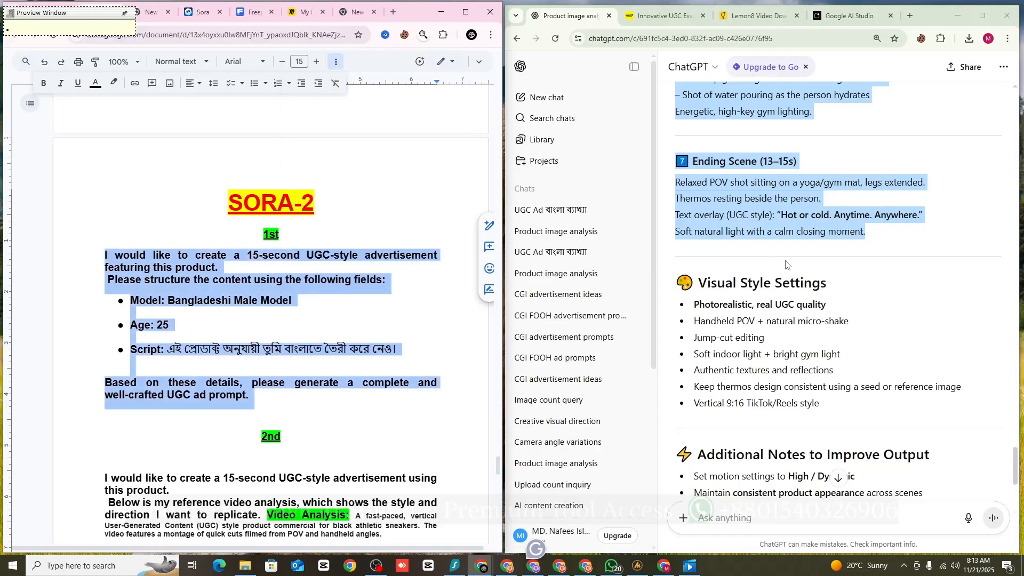
# Step: In ChatGPT, edit the earlier reference-video message, replace all its text with the copied Bangladeshi male model prompt, and resend it
pyautogui.scroll(20, 785, 264)
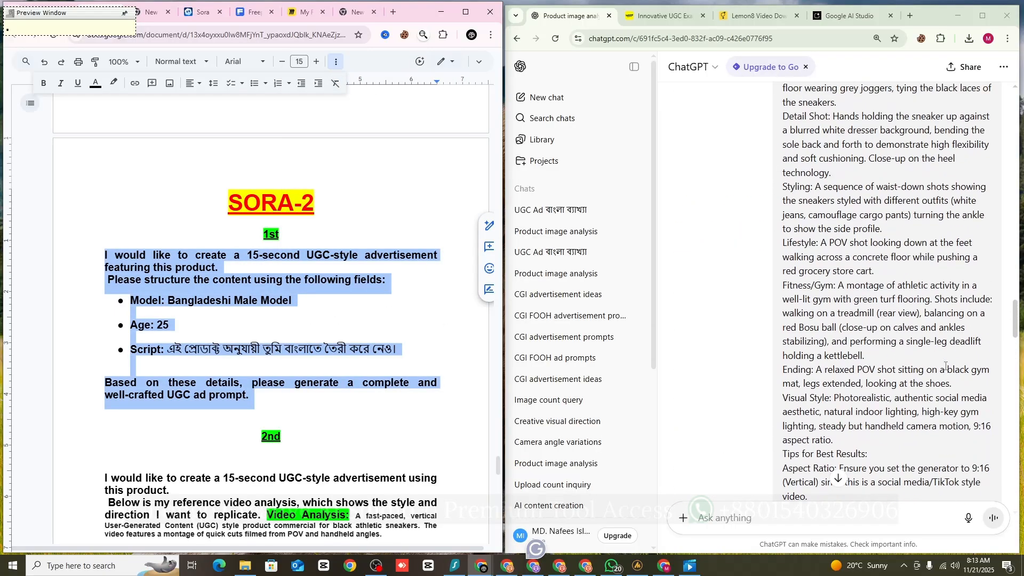
pyautogui.scroll(10, 946, 367)
pyautogui.scroll(-14, 949, 400)
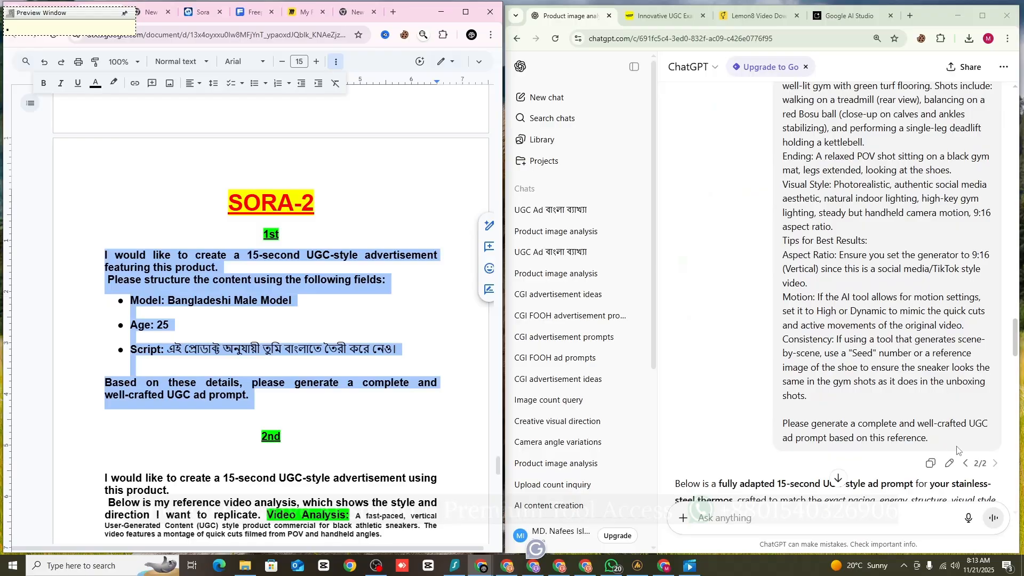
pyautogui.click(949, 463)
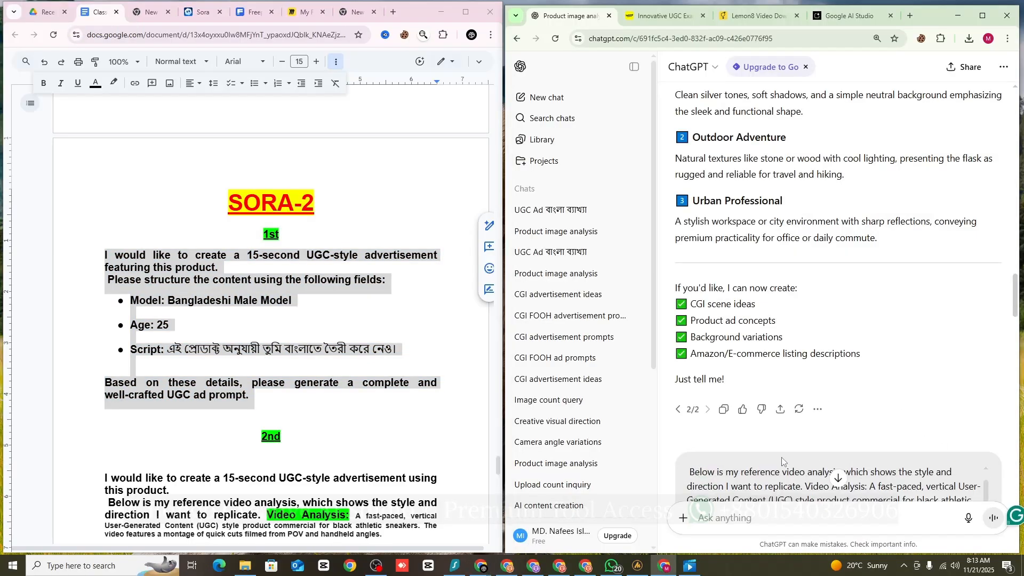
pyautogui.scroll(-3, 784, 462)
pyautogui.scroll(-4, 901, 267)
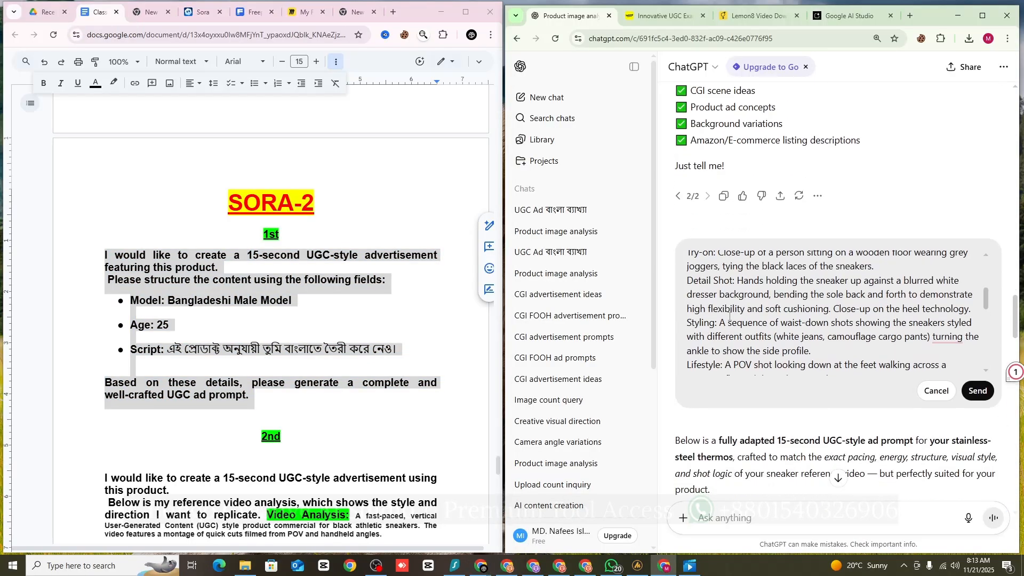
pyautogui.hotkey('ctrl', 'a')
pyautogui.hotkey('ctrl', 'v')
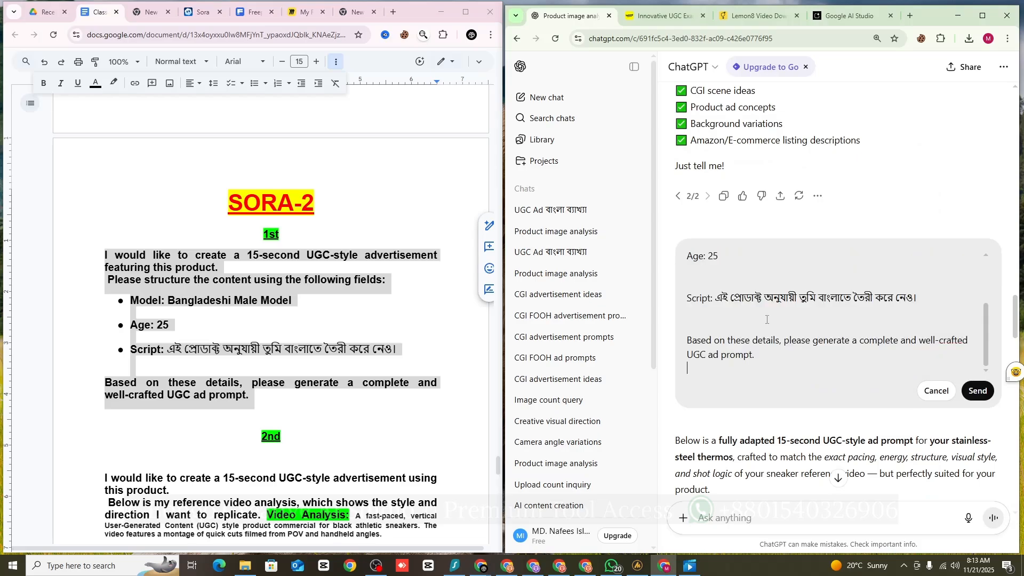
pyautogui.scroll(5, 851, 368)
pyautogui.scroll(-5, 851, 368)
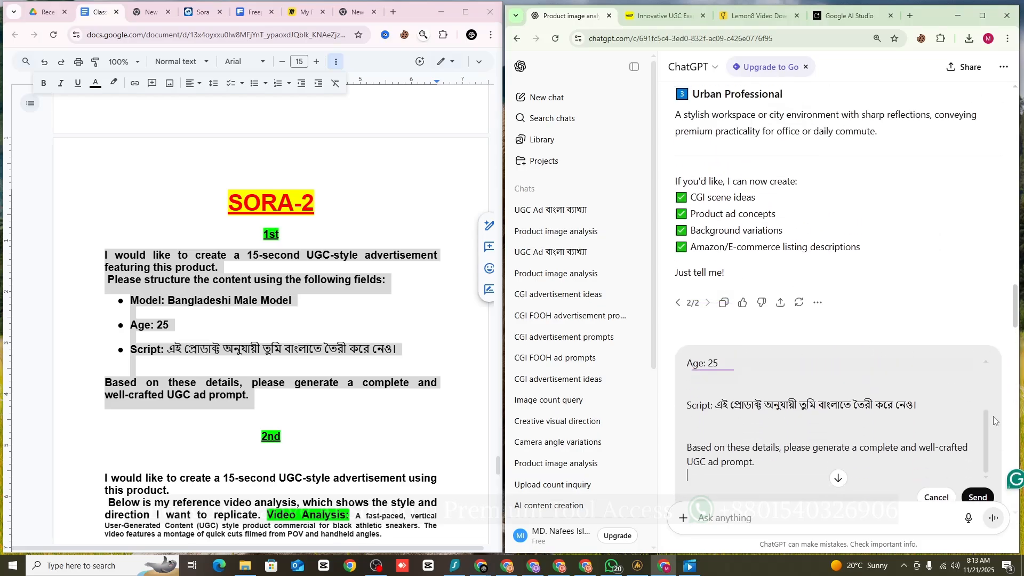
pyautogui.click(978, 391)
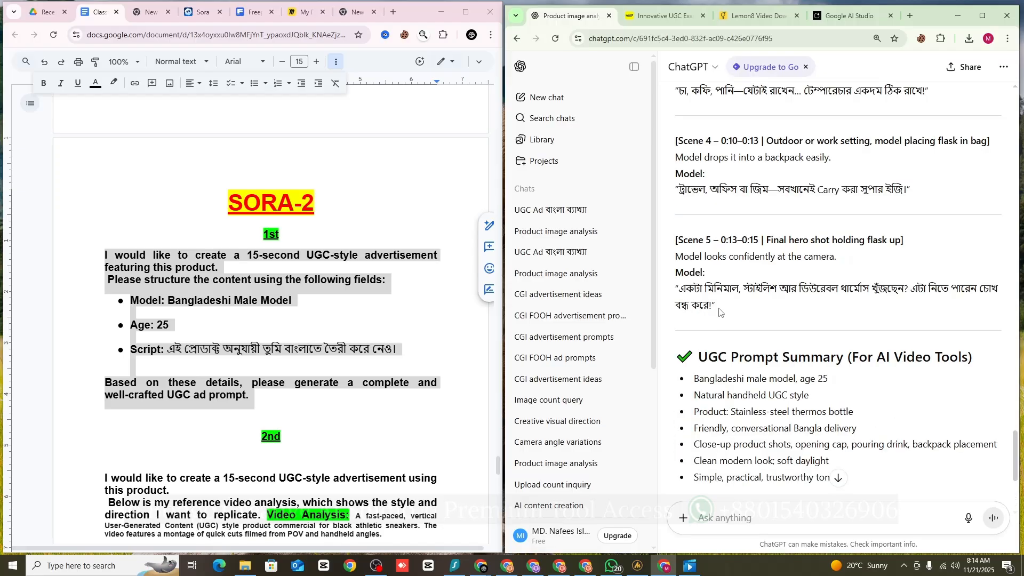
# Step: Read through the model's Bangla dialogue lines in the scenes of the newly generated UGC script
pyautogui.moveTo(716, 307); pyautogui.dragTo(704, 286)
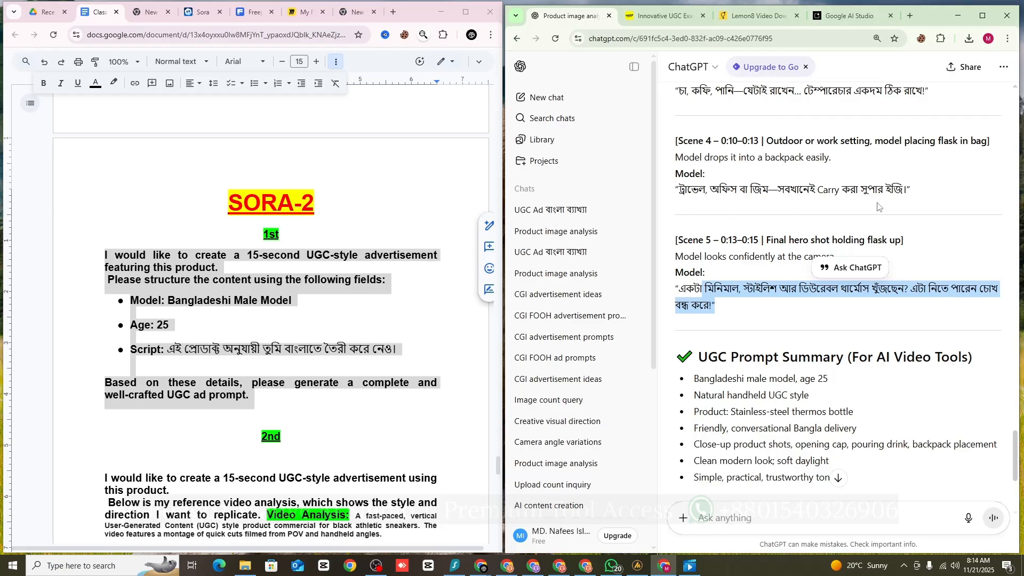
pyautogui.scroll(2, 730, 280)
pyautogui.scroll(5, 731, 280)
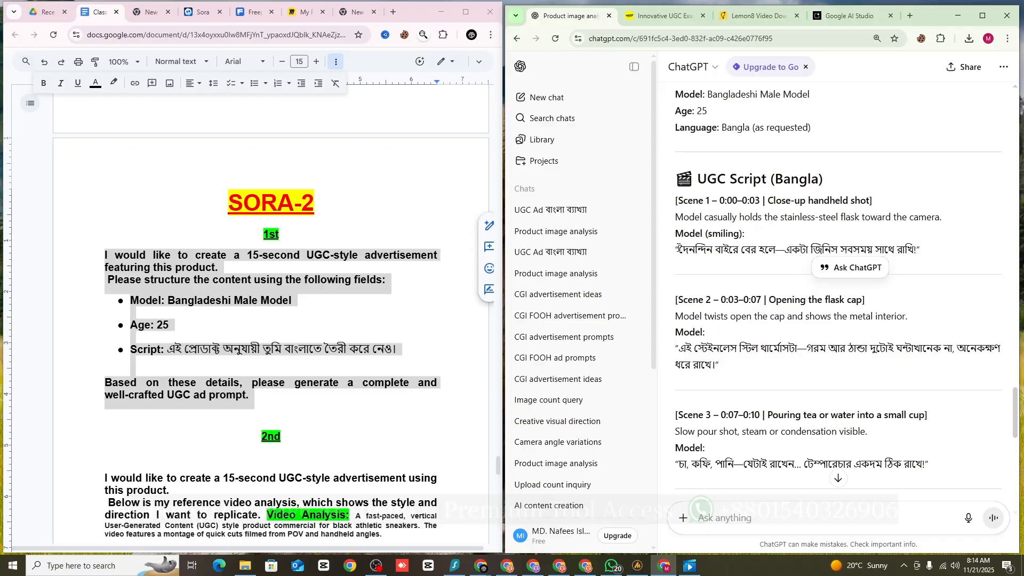
pyautogui.moveTo(679, 249); pyautogui.dragTo(920, 245)
pyautogui.scroll(-3, 800, 229)
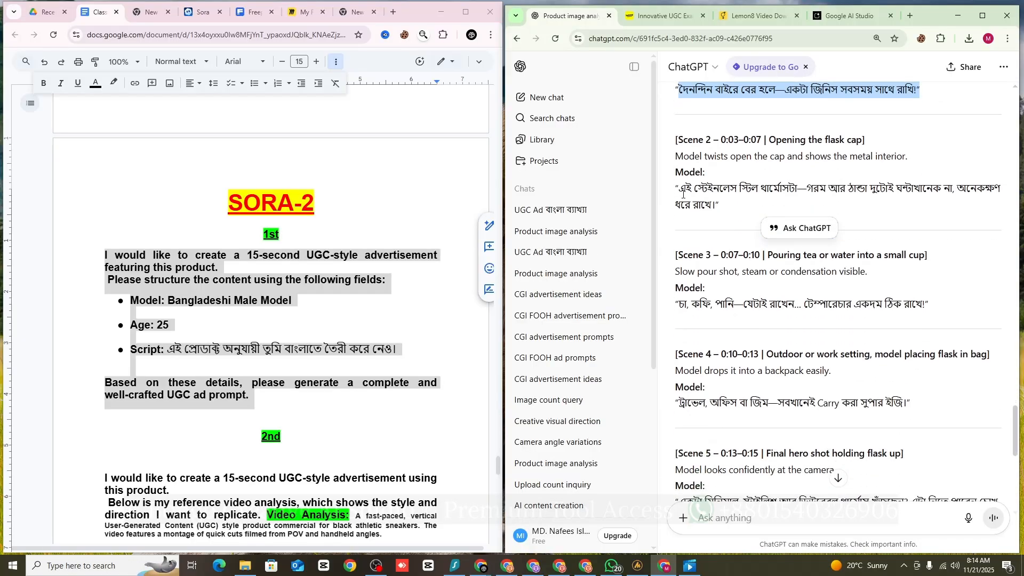
pyautogui.moveTo(680, 187); pyautogui.dragTo(709, 213)
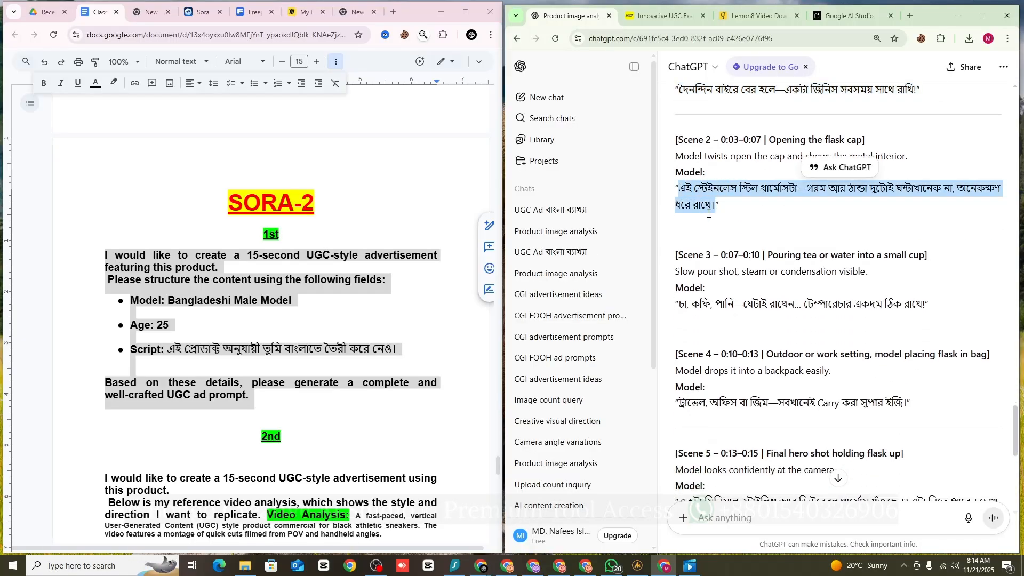
pyautogui.moveTo(679, 304); pyautogui.dragTo(814, 304)
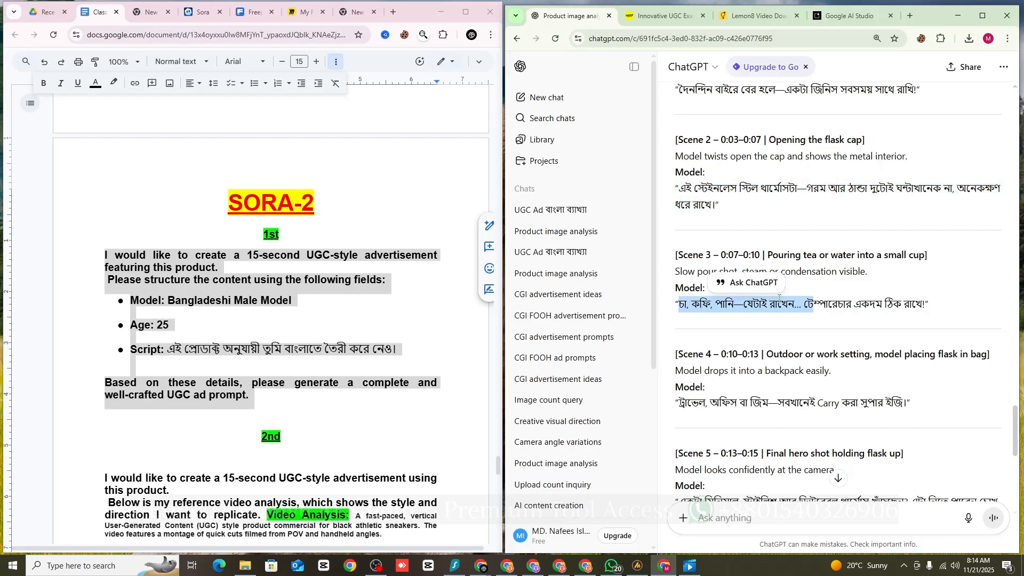
pyautogui.scroll(3, 727, 294)
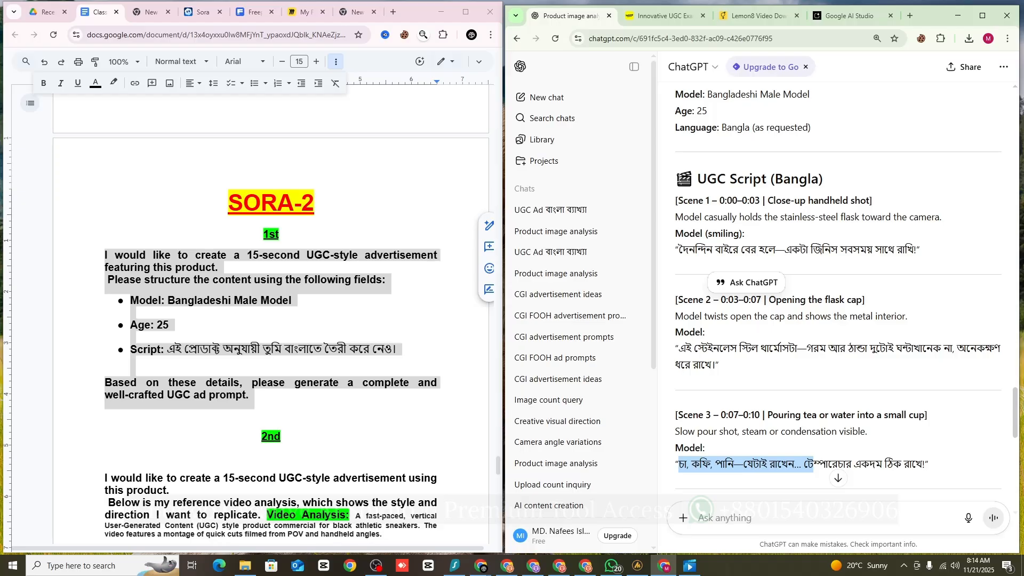
# Step: Select the Bangla UGC script from Scene 1 through the end of Scene 5, and switch to Freepik's video generator
pyautogui.click(677, 201)
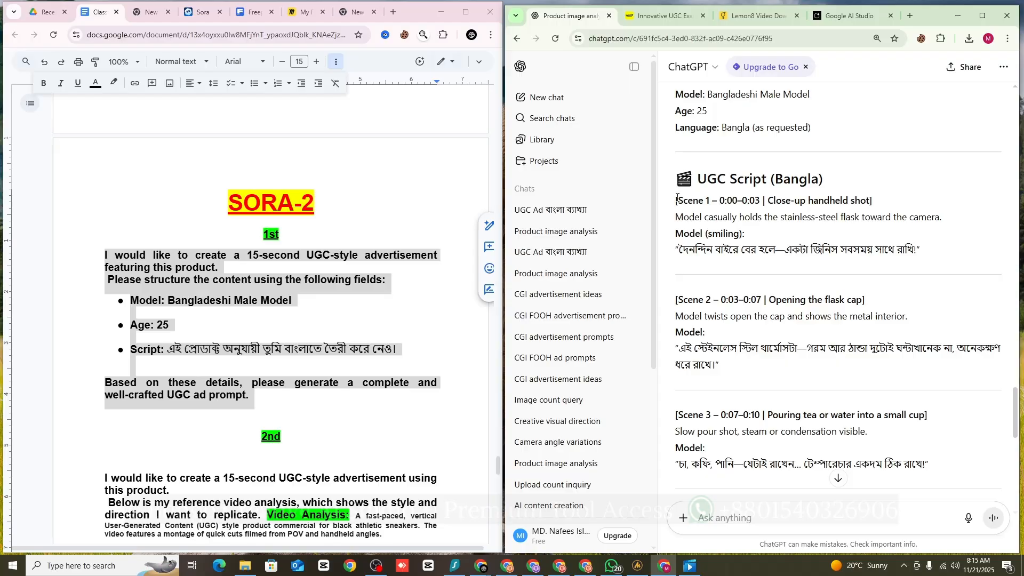
pyautogui.moveTo(678, 200); pyautogui.dragTo(743, 293)
pyautogui.scroll(-6, 705, 247)
pyautogui.scroll(-1, 723, 245)
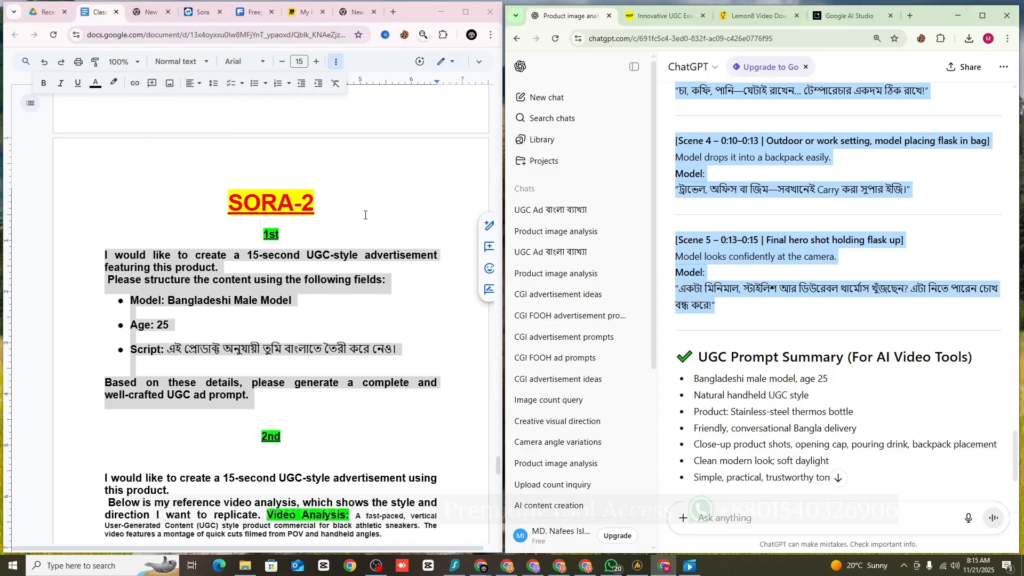
pyautogui.click(507, 565)
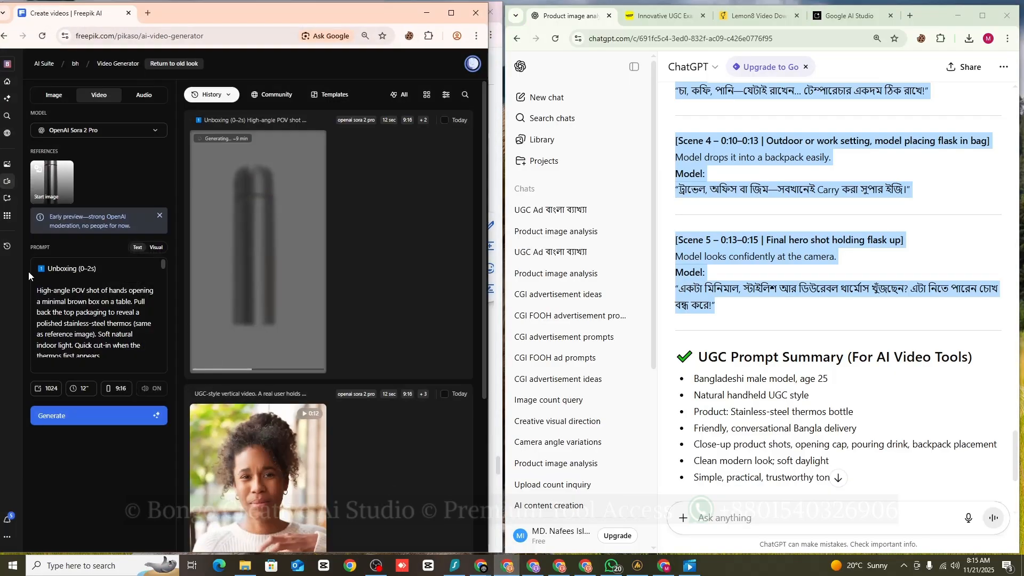
# Step: Replace the Sora 2 Pro prompt with the copied Bangla UGC script from Scene 1 through Scene 5 and generate the video
pyautogui.hotkey('ctrl', 'a')
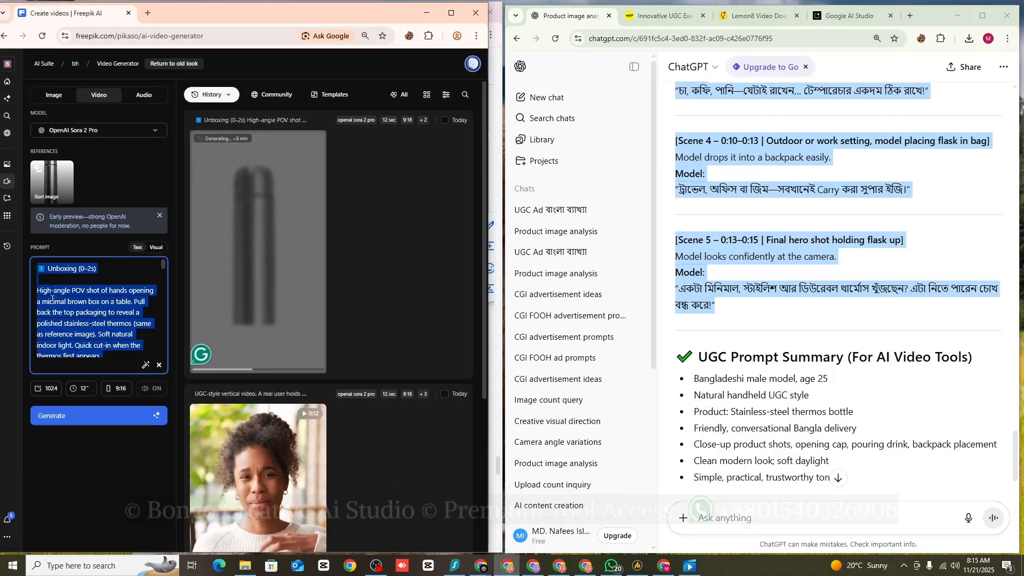
pyautogui.hotkey('ctrl', 'v')
pyautogui.scroll(10, 84, 320)
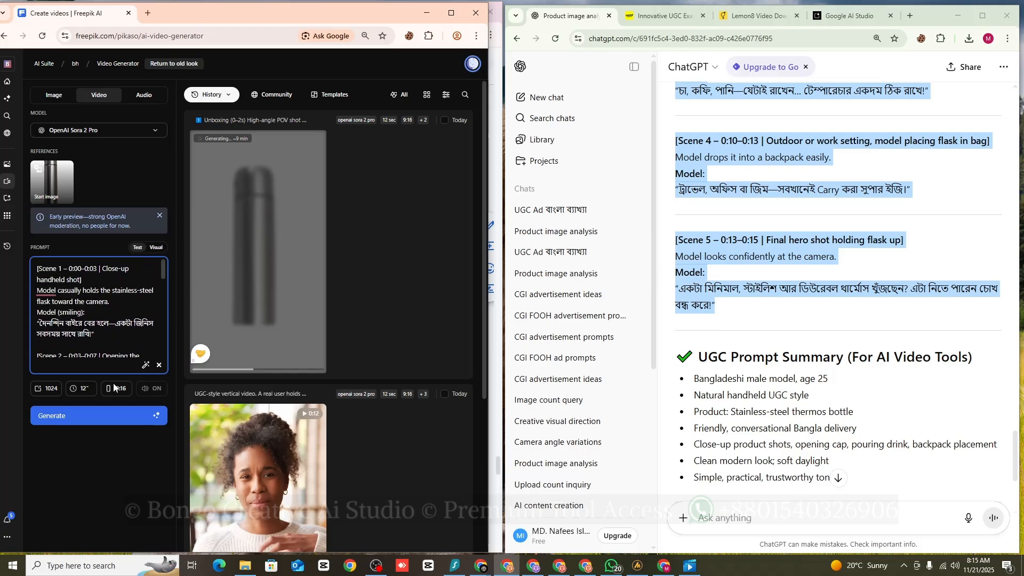
pyautogui.click(84, 415)
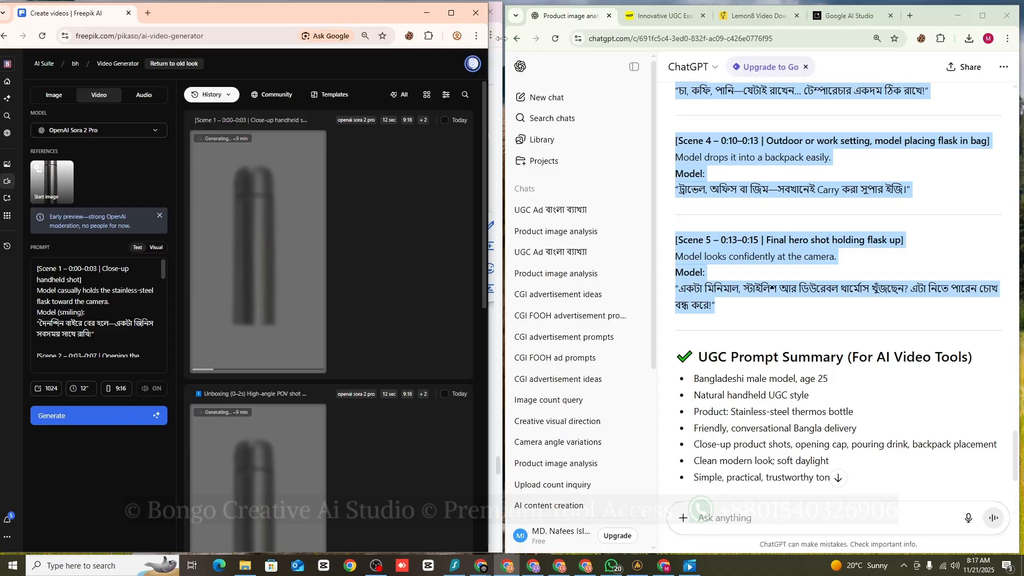
# Step: Switch to the Google Docs prompt document and look over the 2nd and 3rd SORA-2 prompts
pyautogui.click(426, 13)
pyautogui.scroll(-6, 253, 402)
pyautogui.scroll(-10, 253, 402)
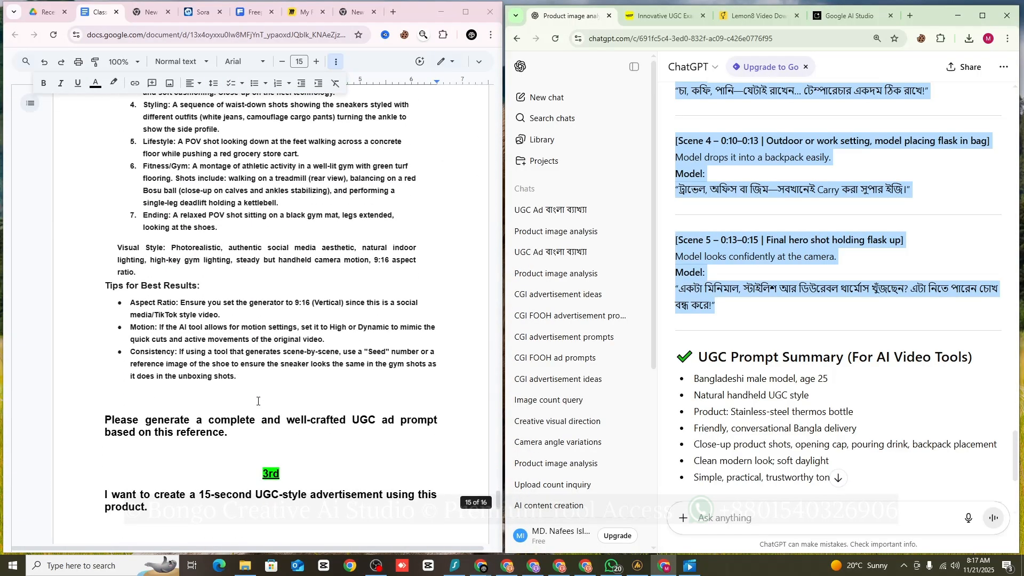
pyautogui.scroll(7, 252, 410)
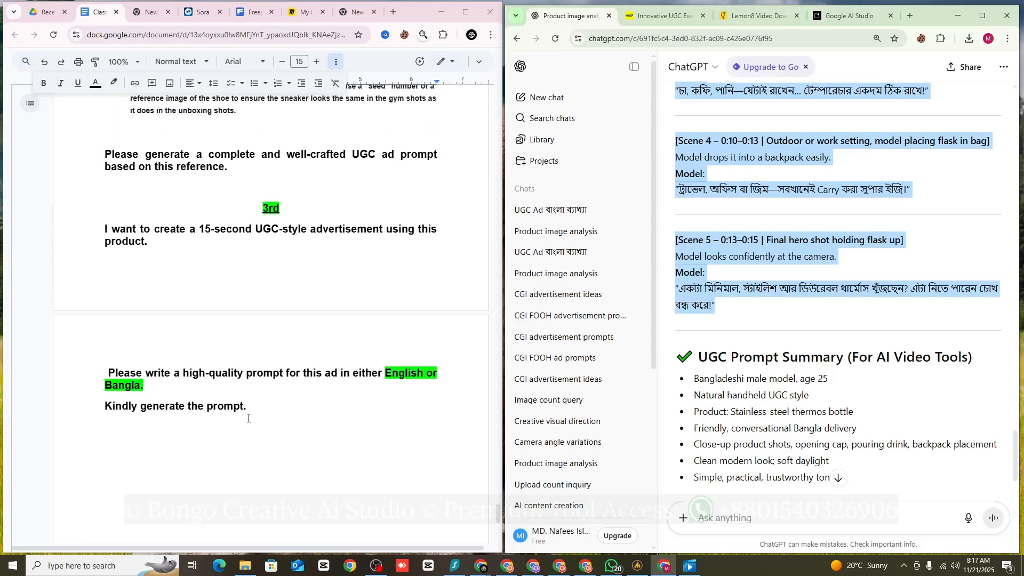
pyautogui.scroll(11, 251, 316)
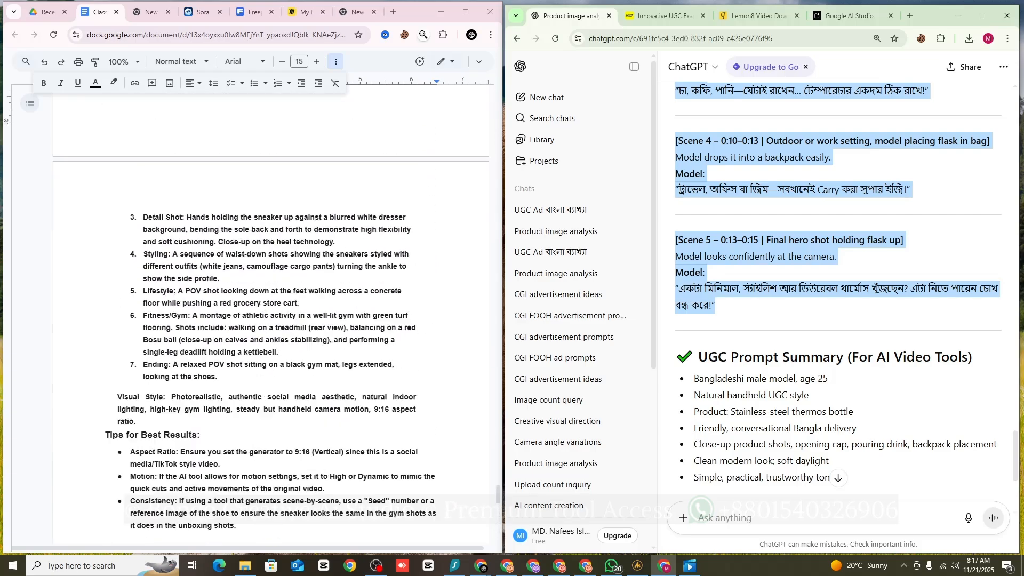
# Step: Undo and redo the last edit around the script line of the 1st SORA-2 prompt
pyautogui.click(255, 298)
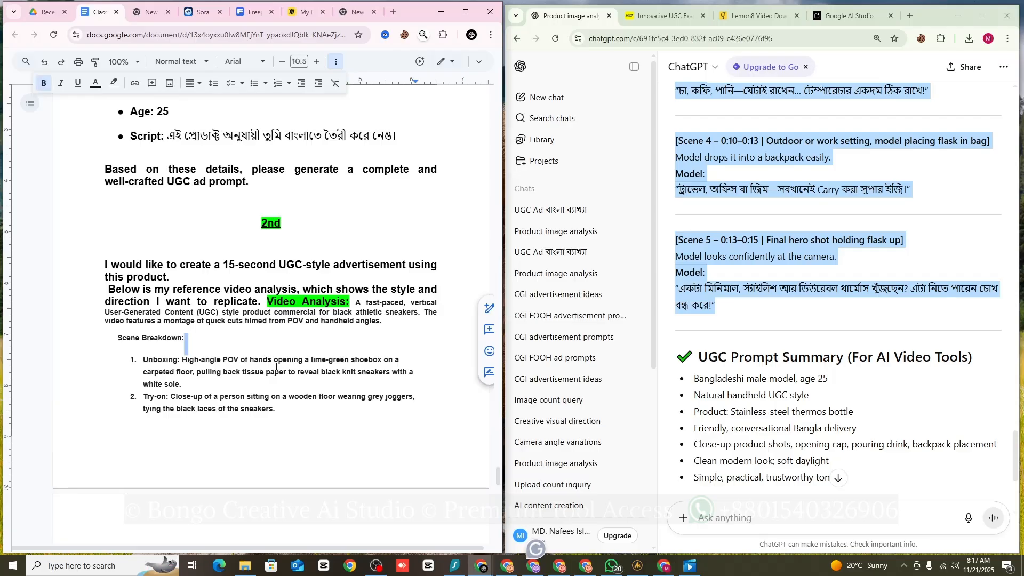
pyautogui.hotkey('ctrl', 'z')
pyautogui.hotkey('ctrl', 'y')
pyautogui.scroll(2, 276, 367)
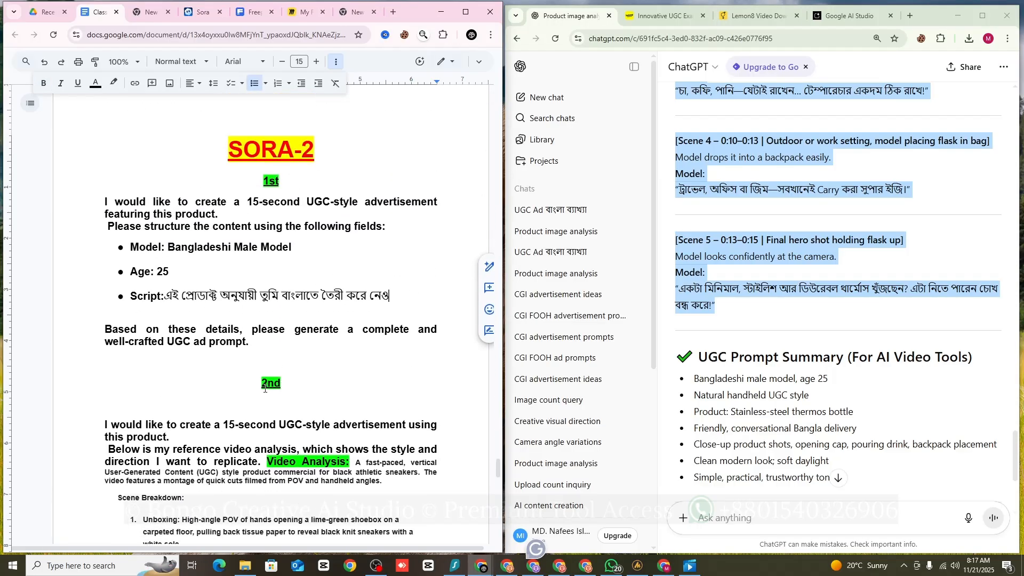
pyautogui.scroll(1, 300, 392)
# Step: Examine the 3rd prompt and its "English or Bangla" option, and look back over the 2nd prompt up to the 1st
pyautogui.scroll(-20, 186, 266)
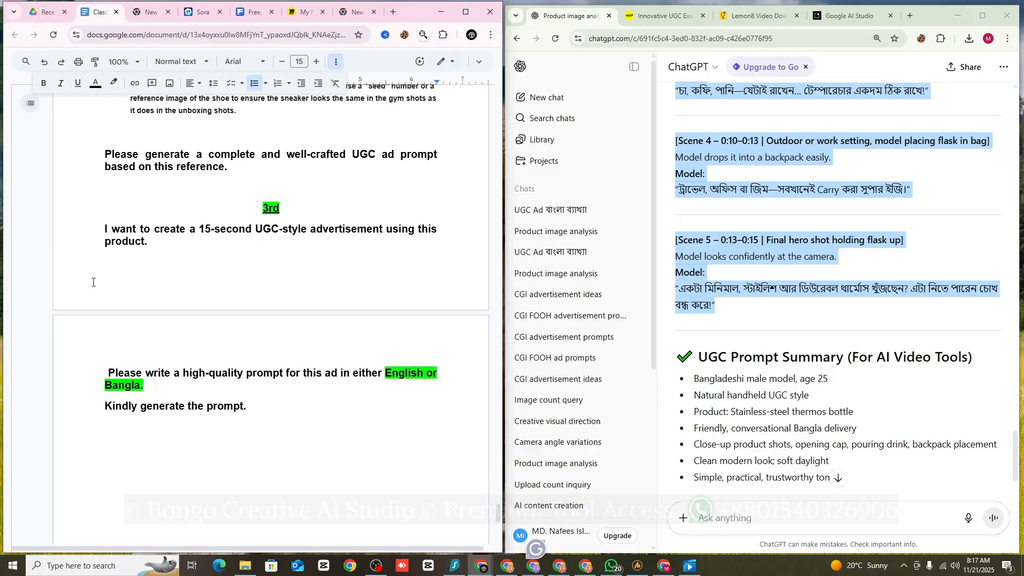
pyautogui.moveTo(94, 232); pyautogui.dragTo(265, 428)
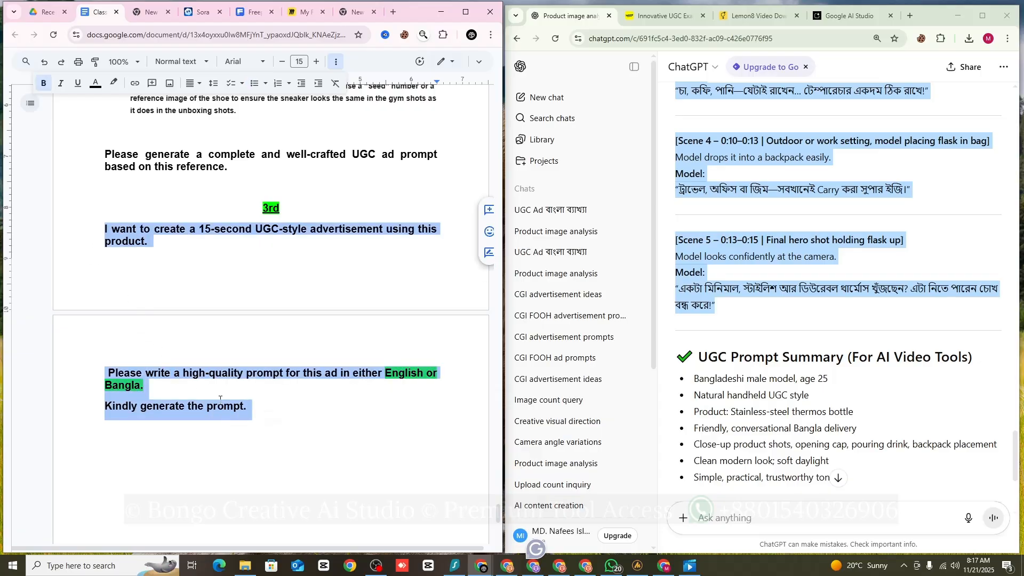
pyautogui.click(186, 378)
pyautogui.moveTo(385, 373); pyautogui.dragTo(424, 372)
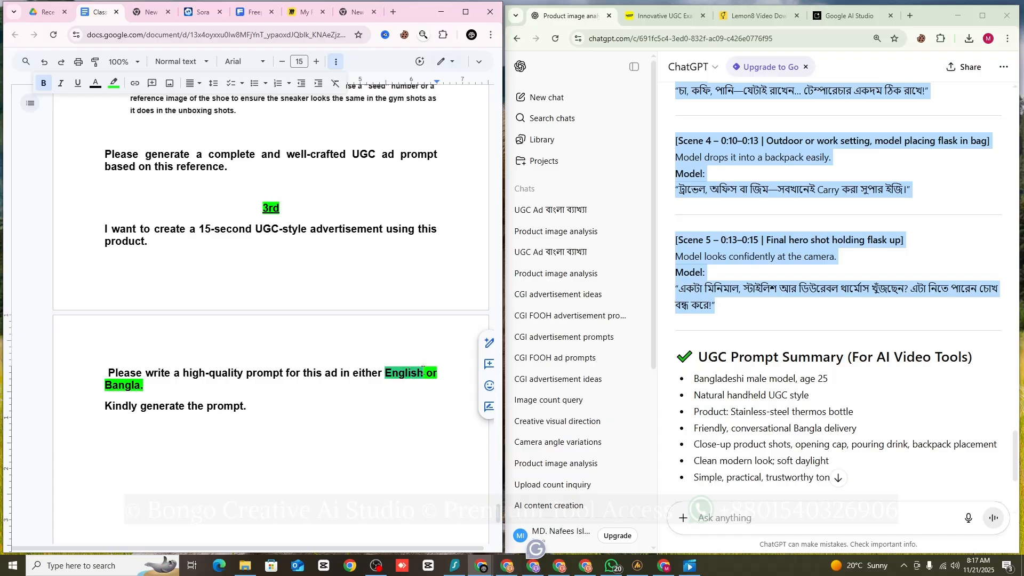
pyautogui.moveTo(99, 389); pyautogui.dragTo(144, 398)
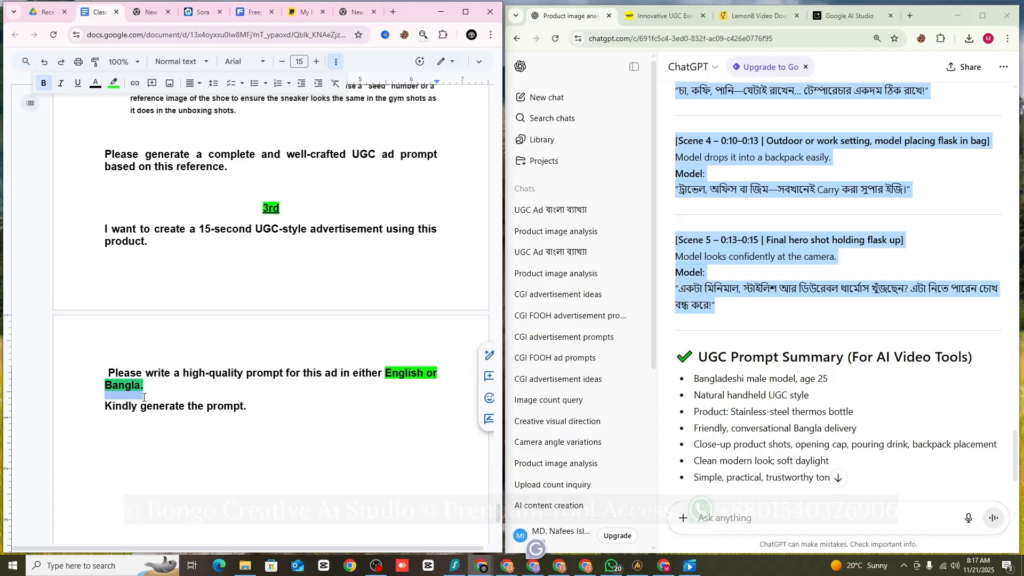
pyautogui.scroll(7, 160, 405)
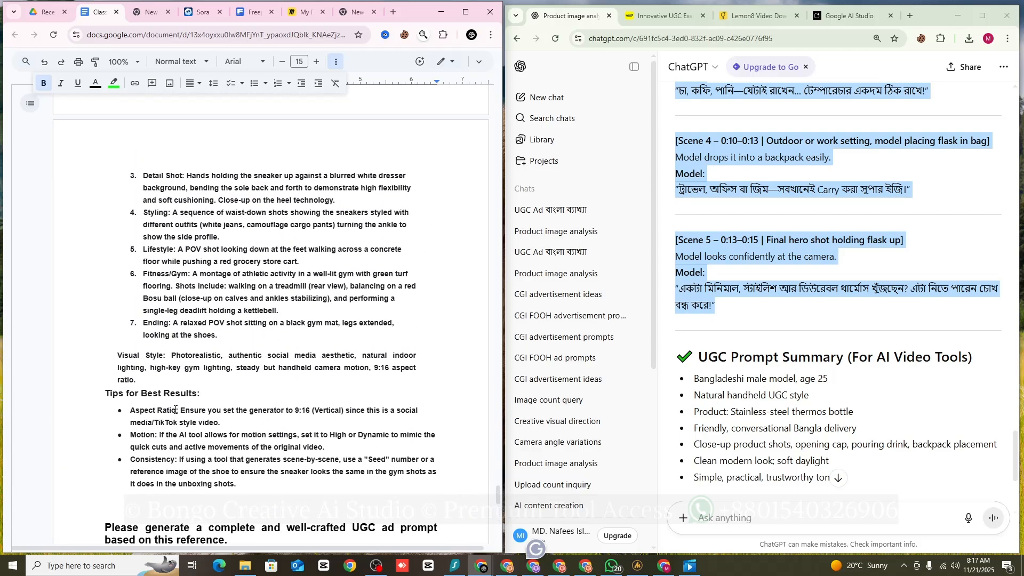
pyautogui.scroll(2, 175, 410)
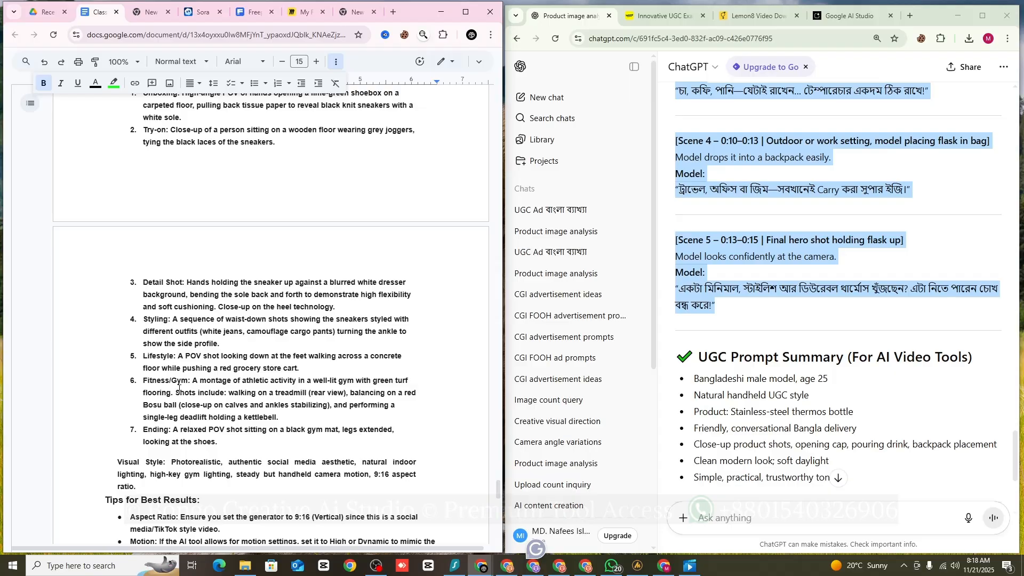
pyautogui.scroll(3, 197, 387)
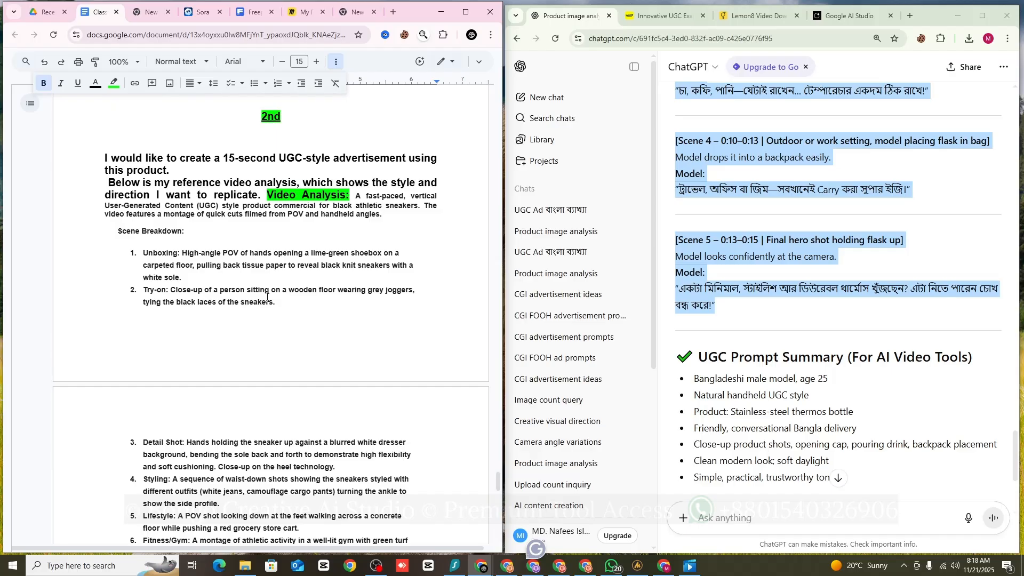
pyautogui.scroll(6, 267, 297)
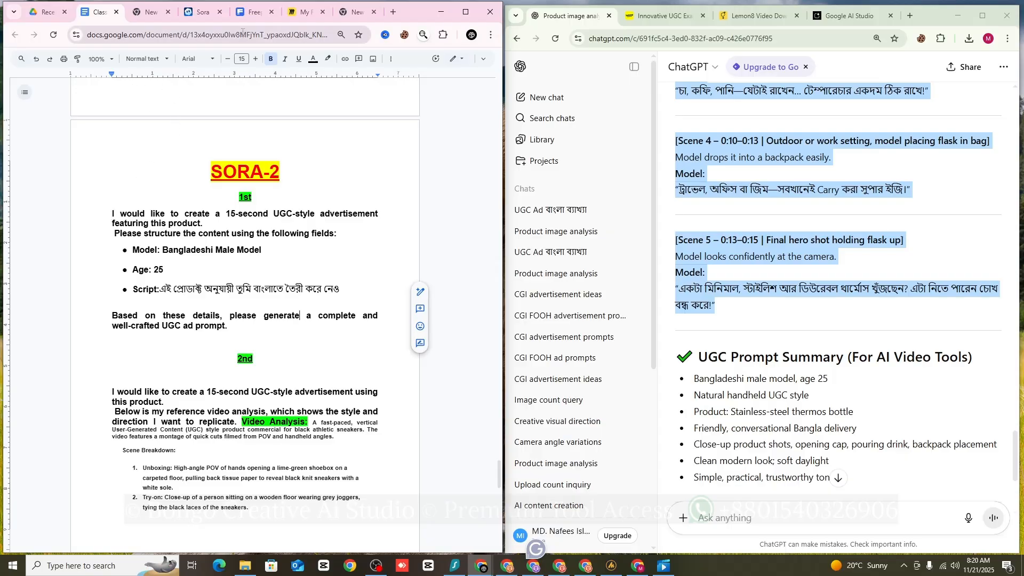
# Step: View the Freepik homepage, and check the progress of the queued Sora 2 Pro generations in the video generator
pyautogui.click(243, 15)
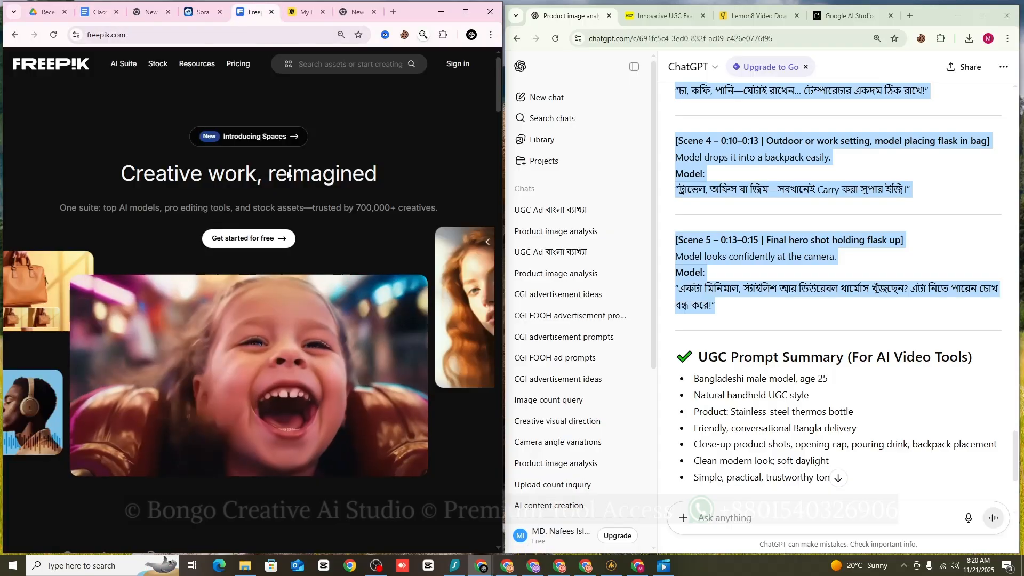
pyautogui.click(99, 13)
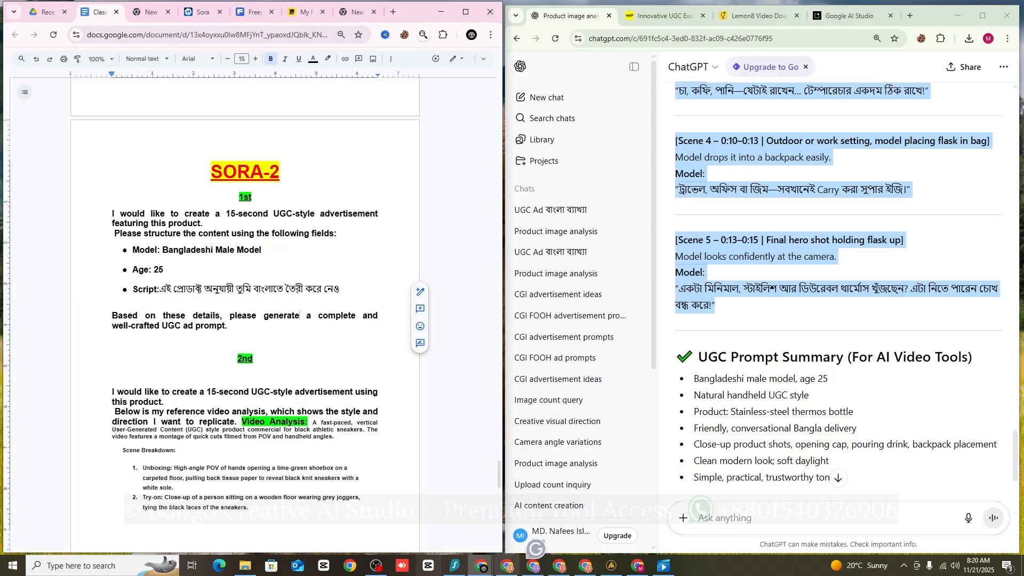
pyautogui.click(507, 567)
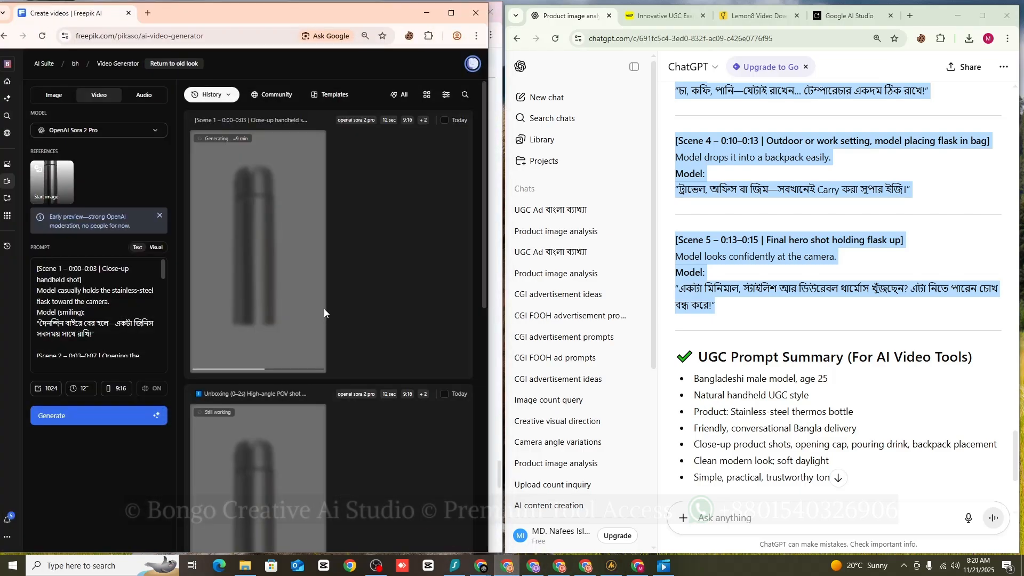
pyautogui.scroll(-3, 326, 314)
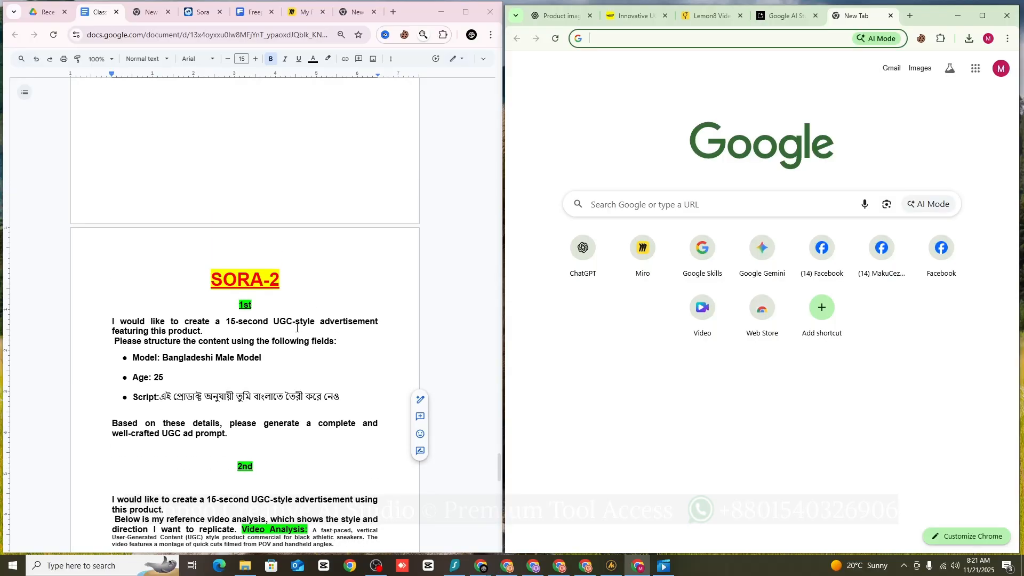
# Step: Return to the prompt document and find the earlier timeline prompt with the "Example Prompt Structure" and example scene ideas
pyautogui.scroll(6, 283, 314)
pyautogui.scroll(5, 307, 351)
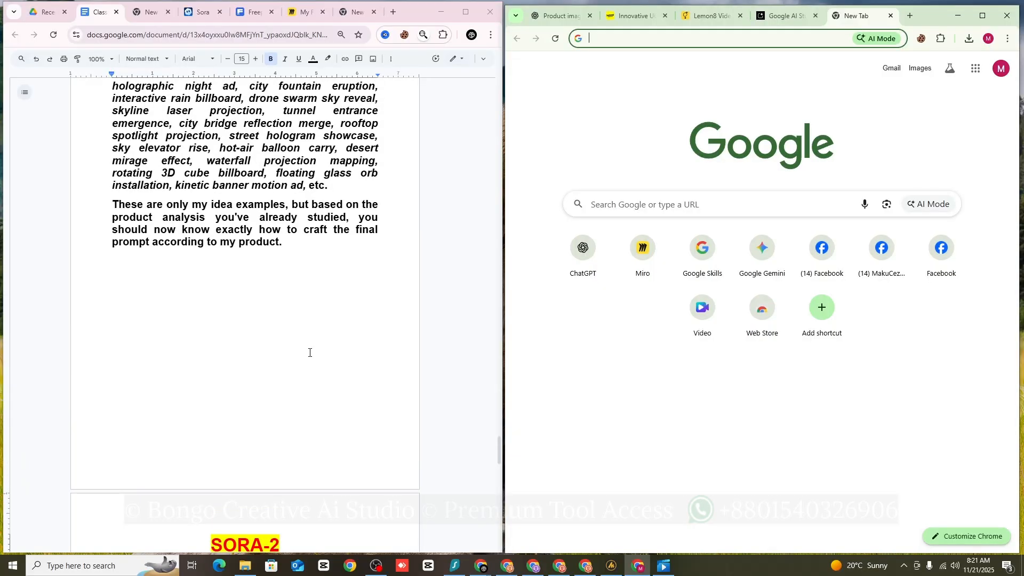
pyautogui.scroll(2, 312, 352)
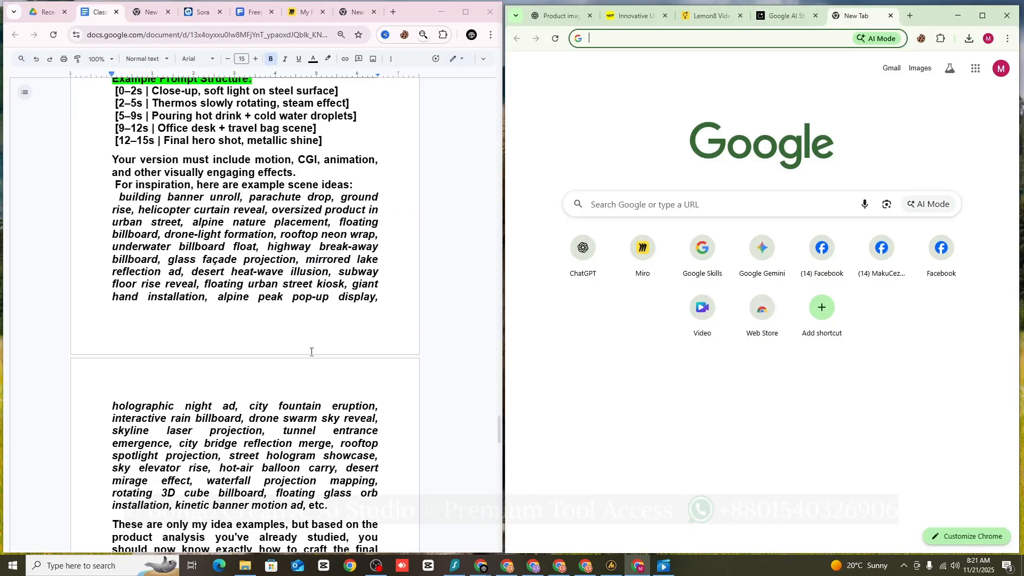
# Step: Search YouTube for "15-30 seconds commercial ad video", watch "CINEMATIC PRODUCT VIDEO | Go Good Drinks", and close it
pyautogui.click(779, 42)
pyautogui.write('youtube.com/results?search_query=15-30+seconds+commerci...')
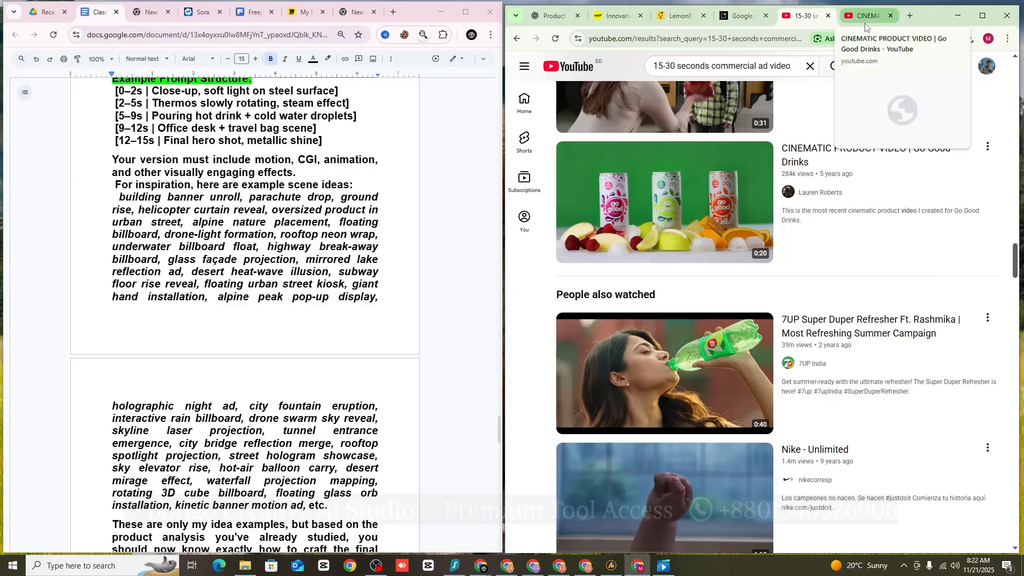
pyautogui.click(865, 22)
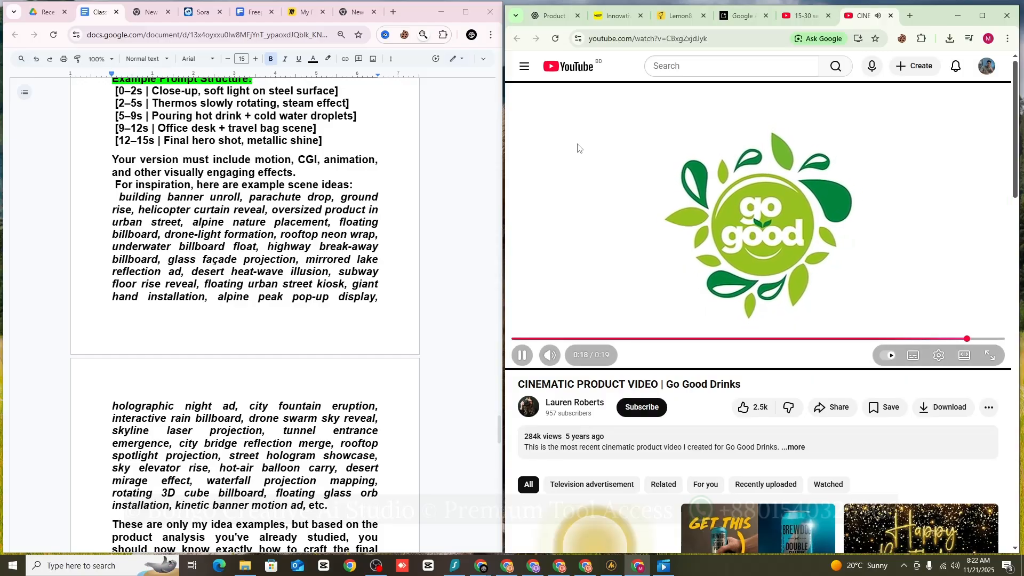
pyautogui.click(895, 19)
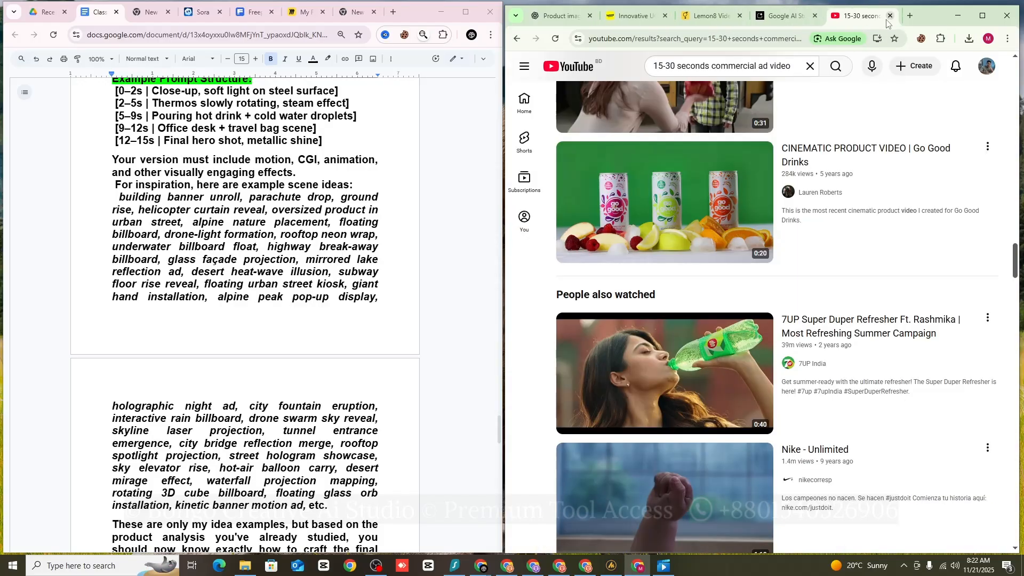
# Step: Preview the 7UP ad in the YouTube results, and browse results for "15-30 seconds commercial ai ad video"
pyautogui.scroll(-2, 843, 267)
pyautogui.scroll(2, 838, 261)
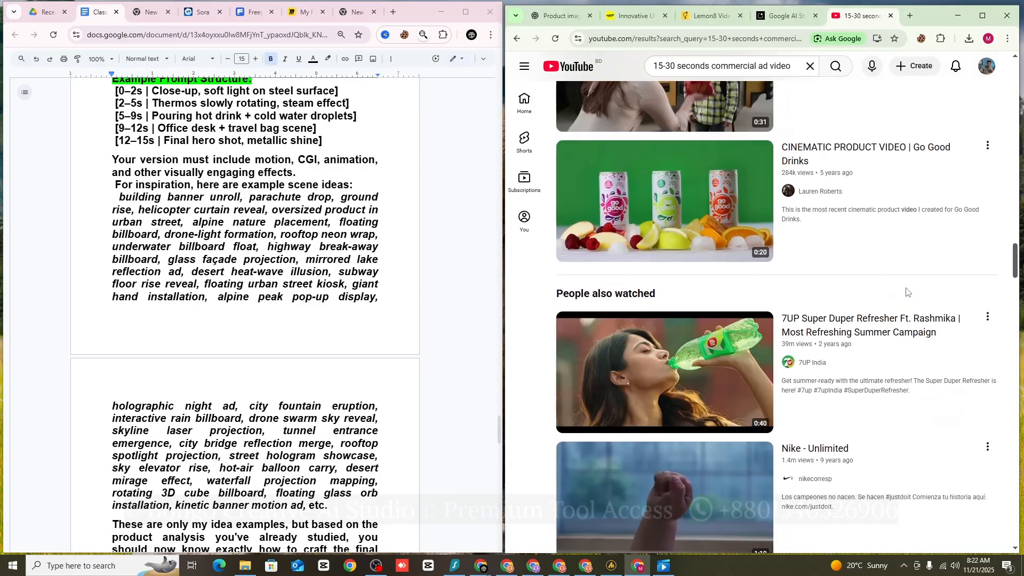
pyautogui.moveTo(920, 320)
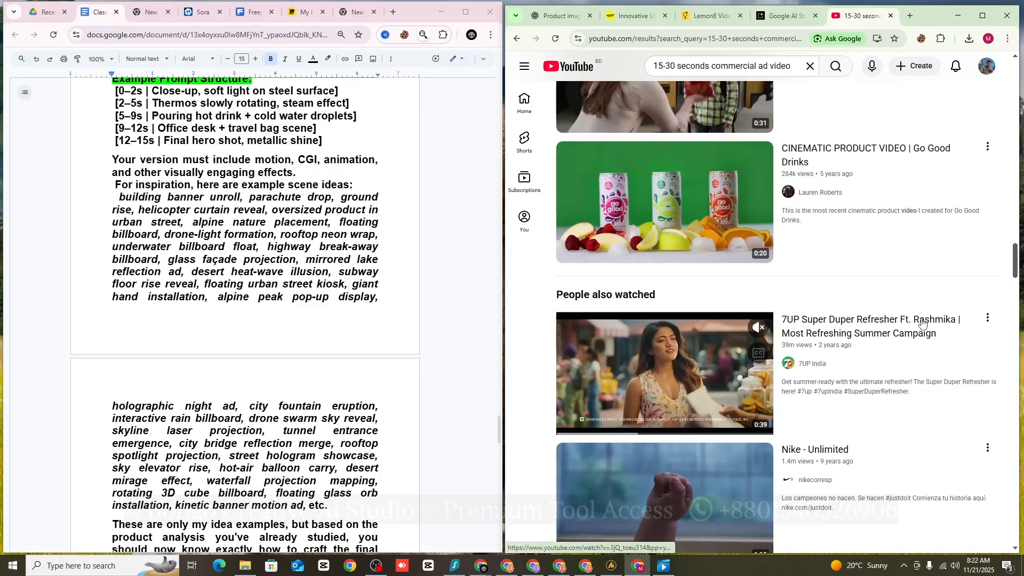
pyautogui.scroll(-10, 688, 362)
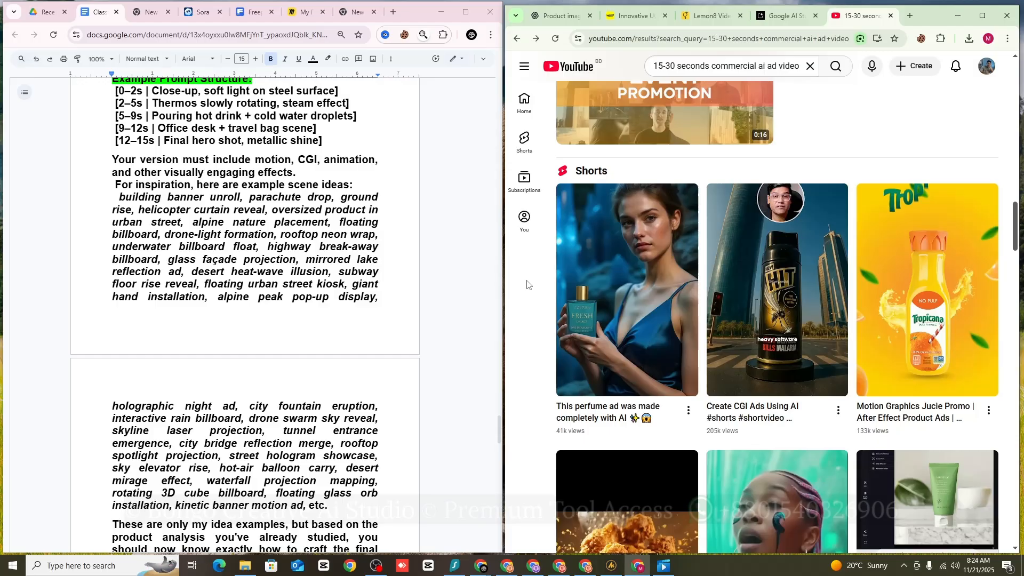
# Step: Copy the 15-second timeline prompt in the document from "I hope you clearly understood" through "according to my product."
pyautogui.scroll(2, 141, 291)
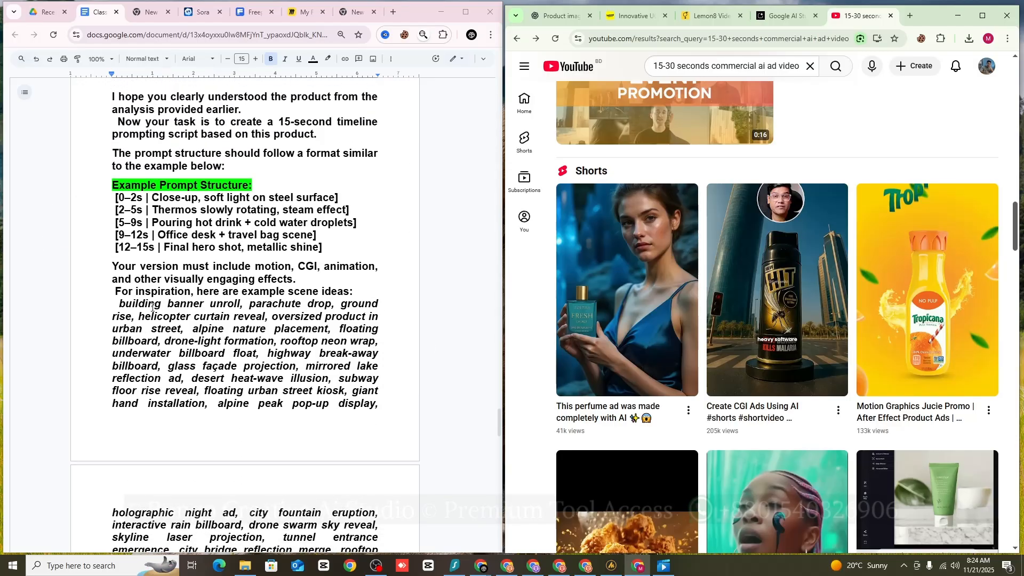
pyautogui.scroll(1, 152, 308)
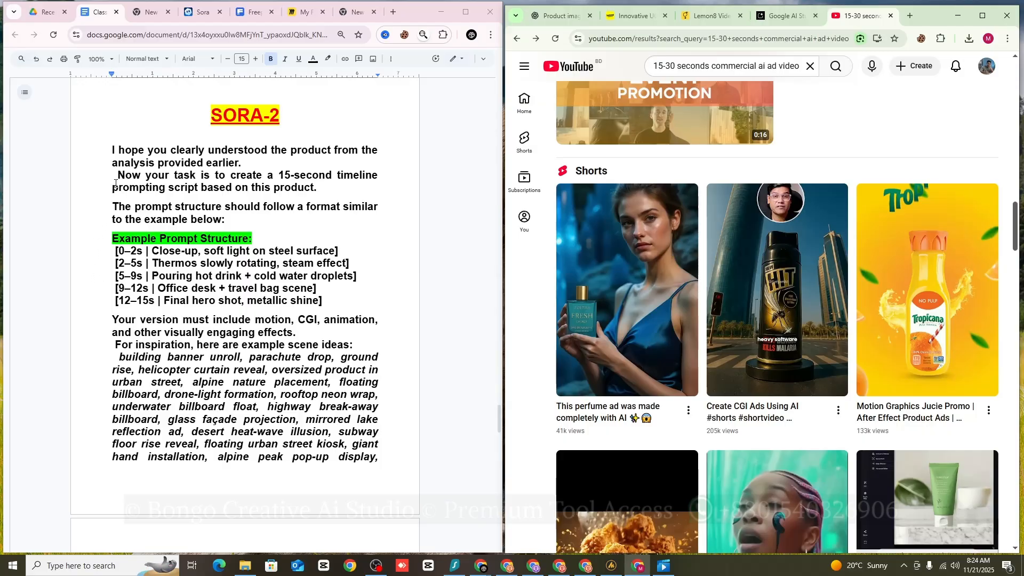
pyautogui.moveTo(112, 149); pyautogui.dragTo(193, 345)
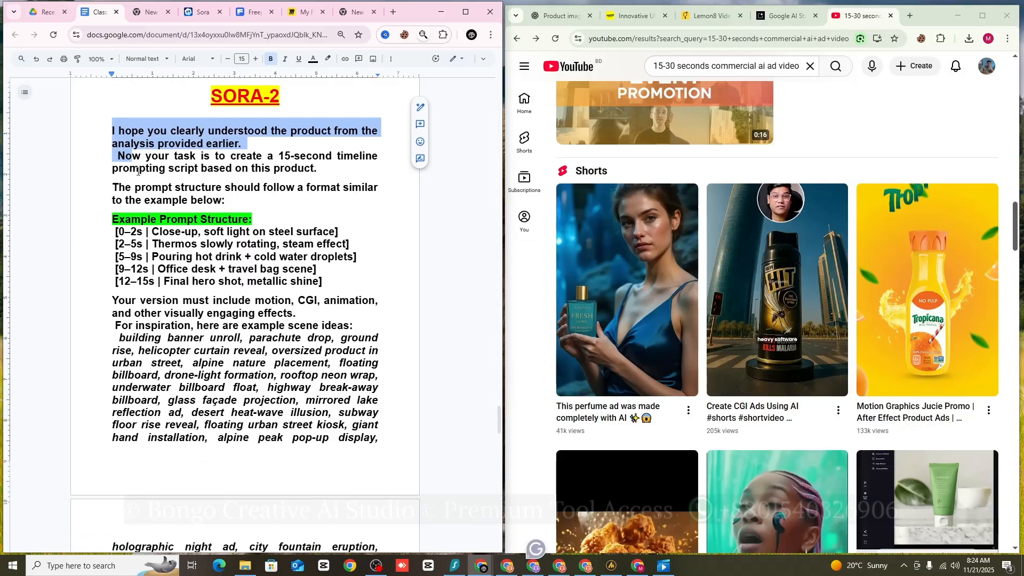
pyautogui.scroll(-5, 195, 240)
pyautogui.scroll(5, 194, 239)
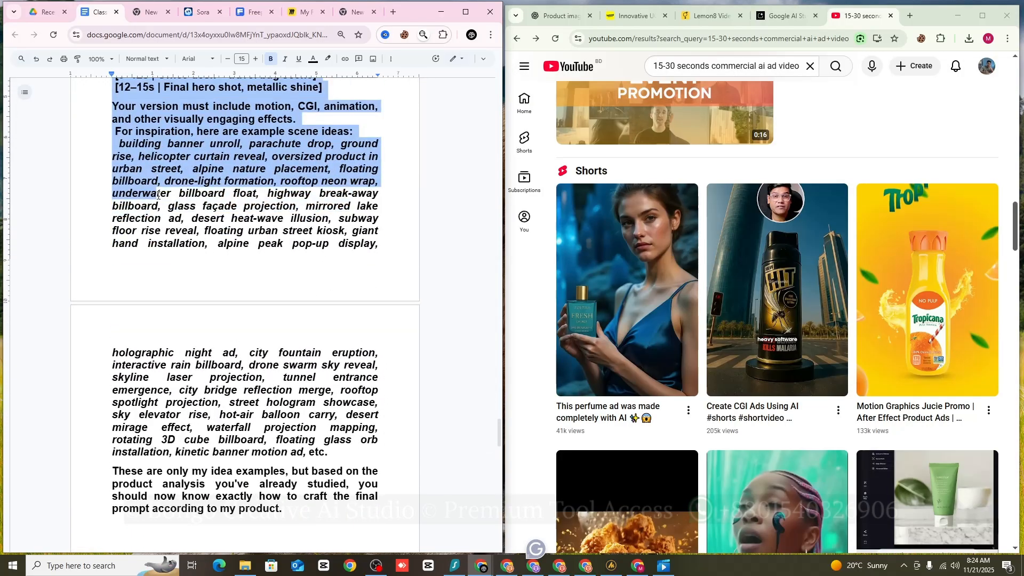
pyautogui.moveTo(195, 240); pyautogui.dragTo(292, 401)
pyautogui.scroll(-6, 256, 238)
pyautogui.scroll(8, 234, 313)
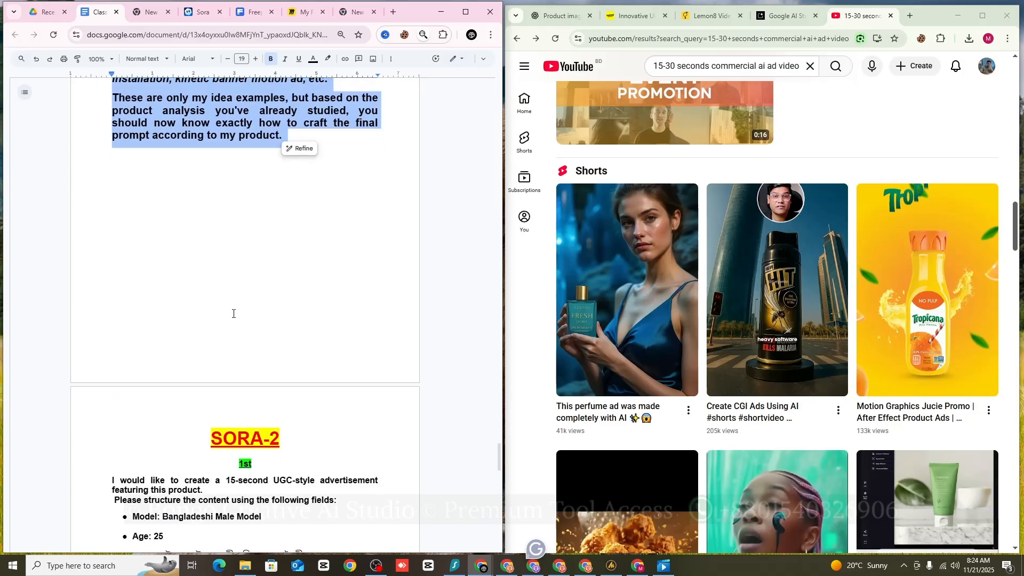
pyautogui.scroll(-1, 210, 344)
pyautogui.rightClick(191, 299)
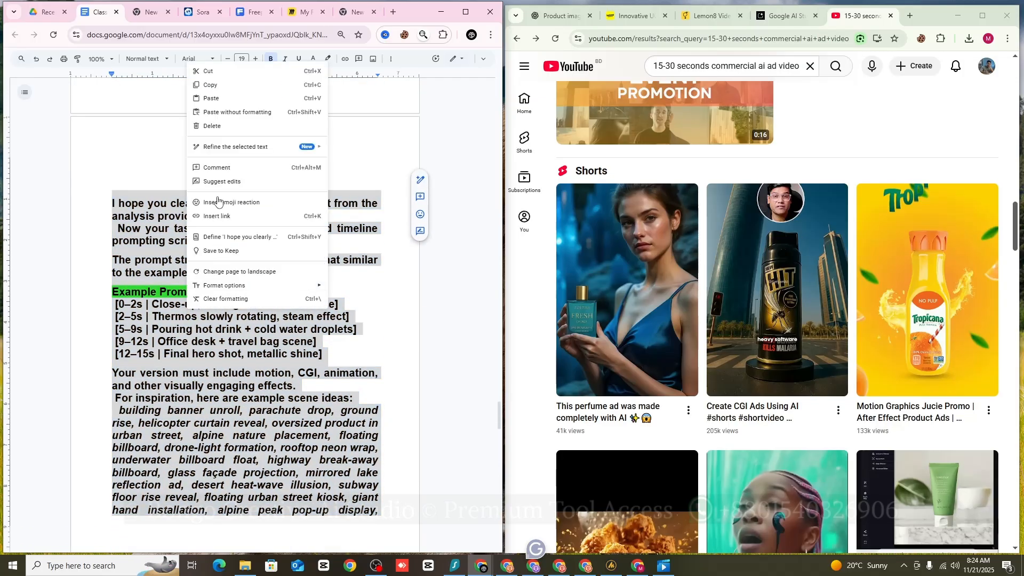
pyautogui.click(219, 85)
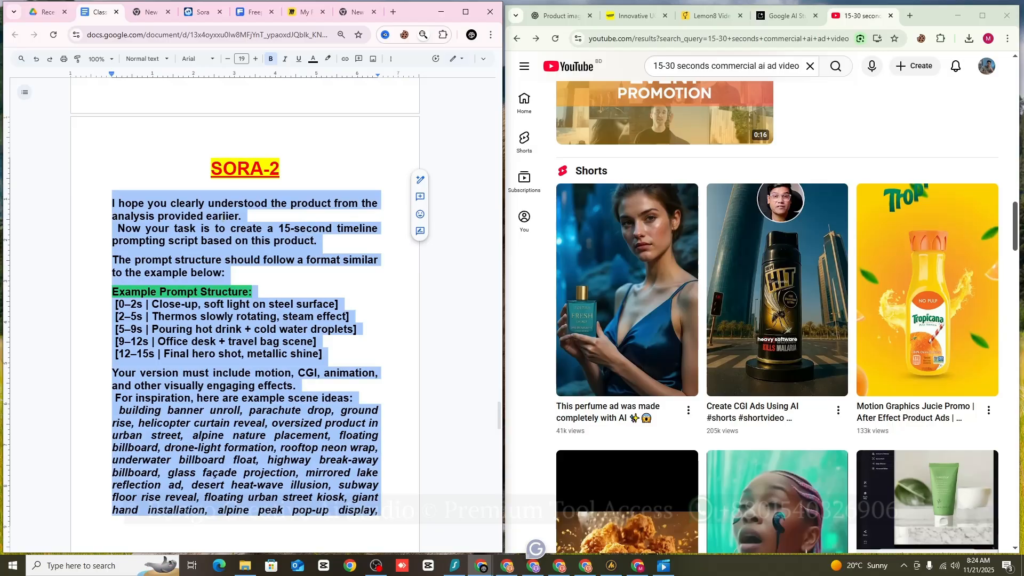
# Step: Start a new ChatGPT chat and attach the copied Mojo can image to the message
pyautogui.scroll(-1, 237, 233)
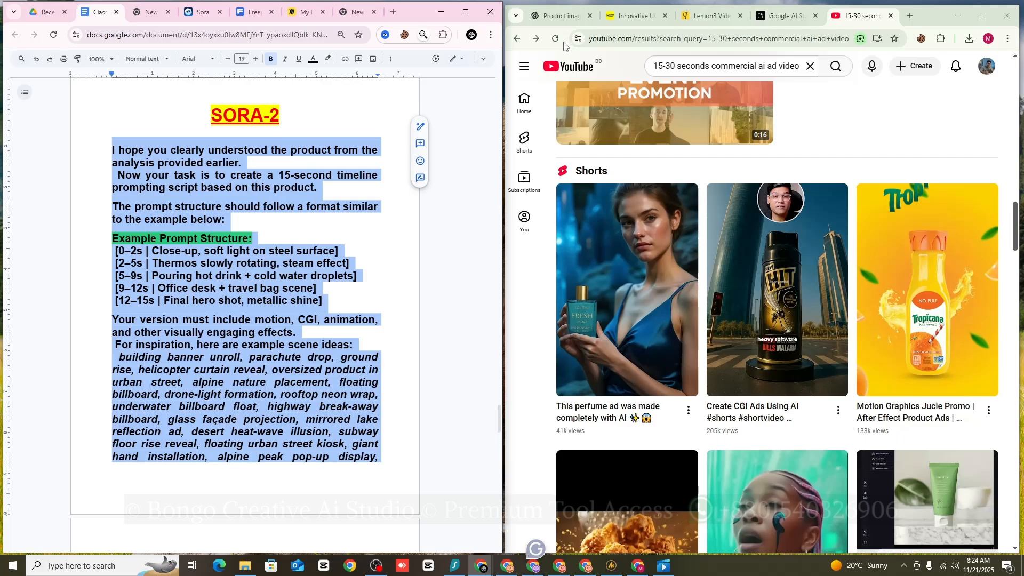
pyautogui.click(559, 15)
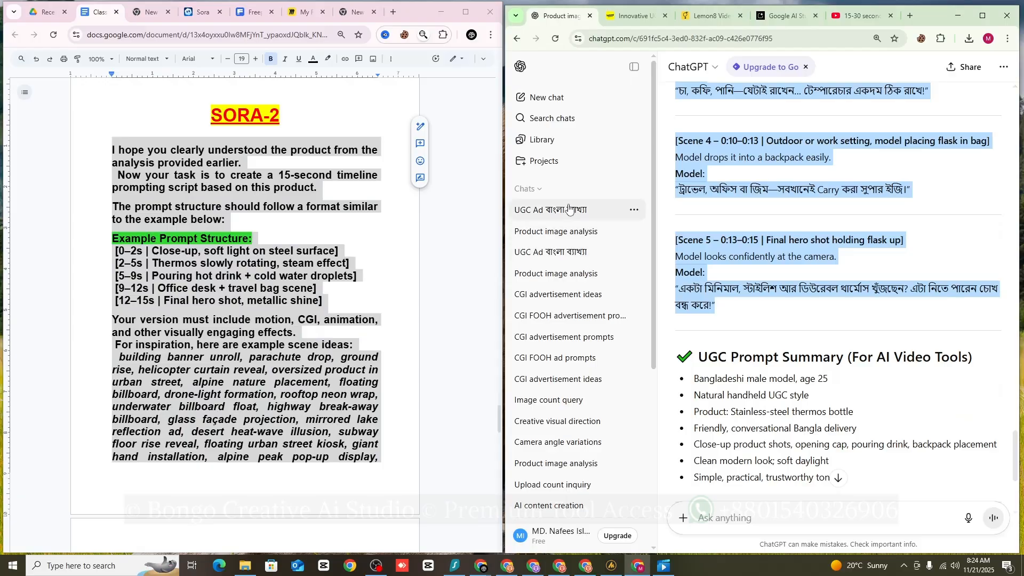
pyautogui.click(562, 100)
pyautogui.hotkey('ctrl', 'v')
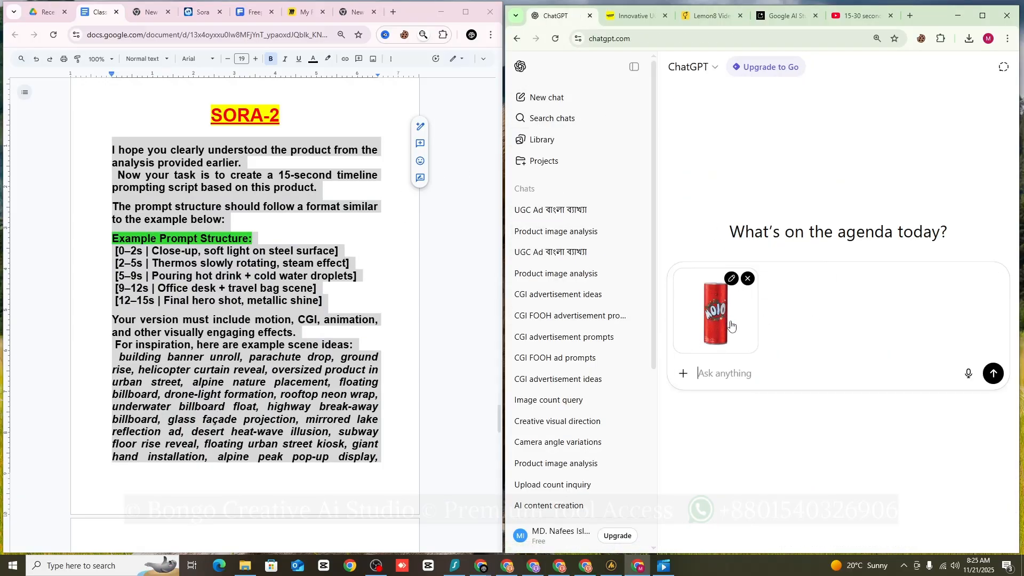
pyautogui.rightClick(725, 380)
pyautogui.click(717, 376)
# Step: Copy the full "Product Image Analysis" prompt from the Miro board and send it to ChatGPT with the Mojo can image
pyautogui.click(303, 11)
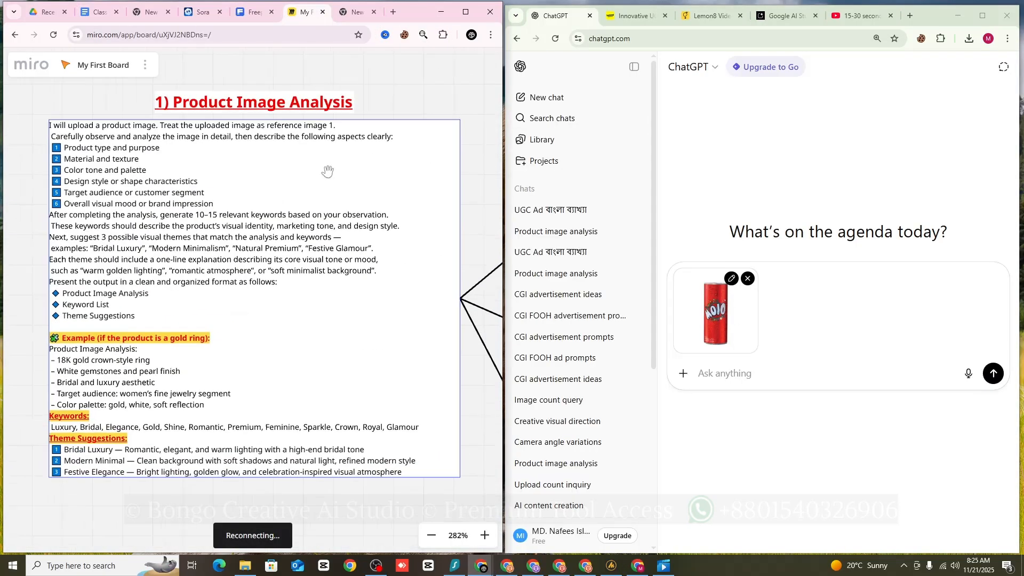
pyautogui.doubleClick(271, 216)
pyautogui.hotkey('ctrl', 'a')
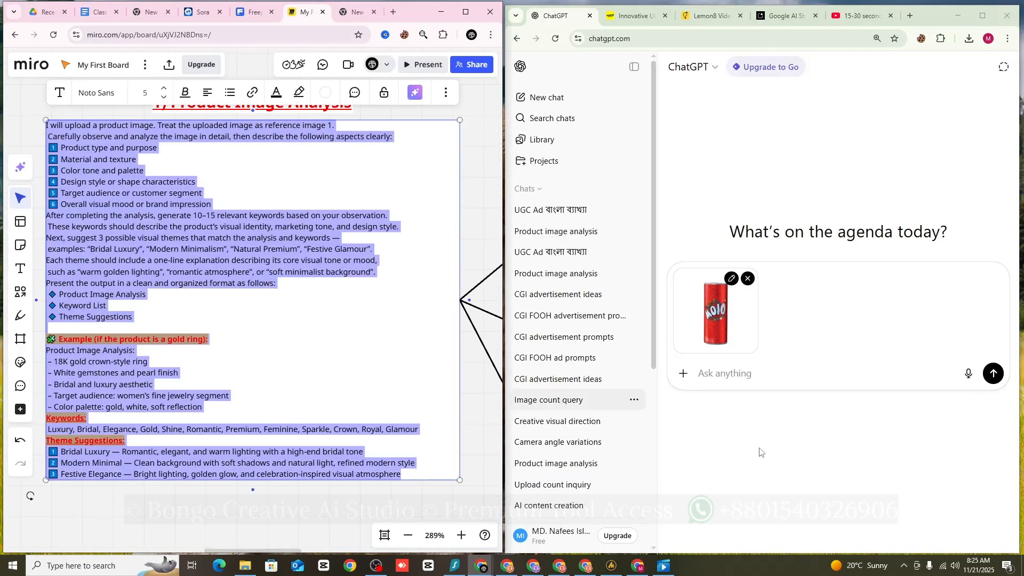
pyautogui.click(747, 374)
pyautogui.hotkey('ctrl', 'v')
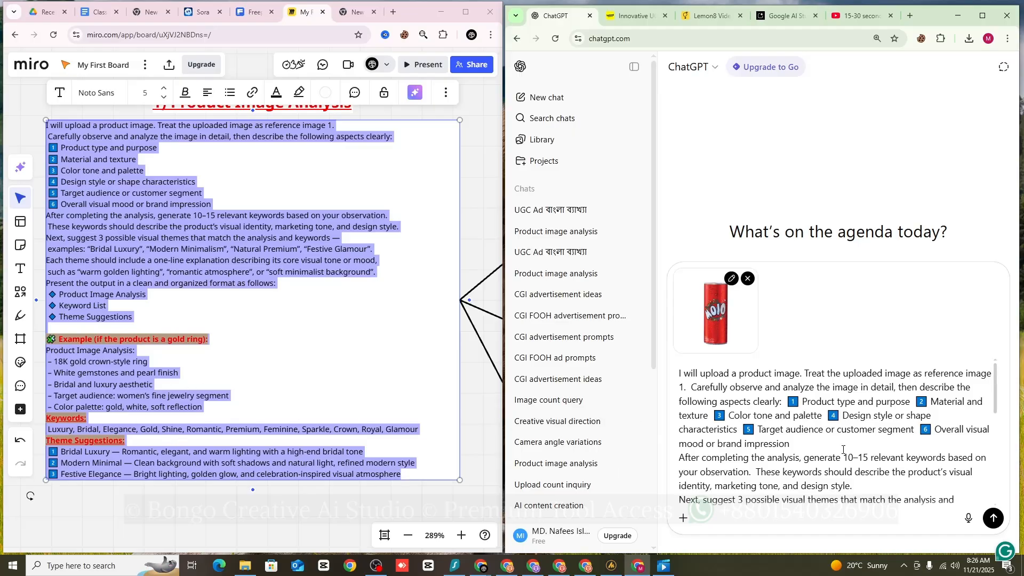
pyautogui.click(799, 541)
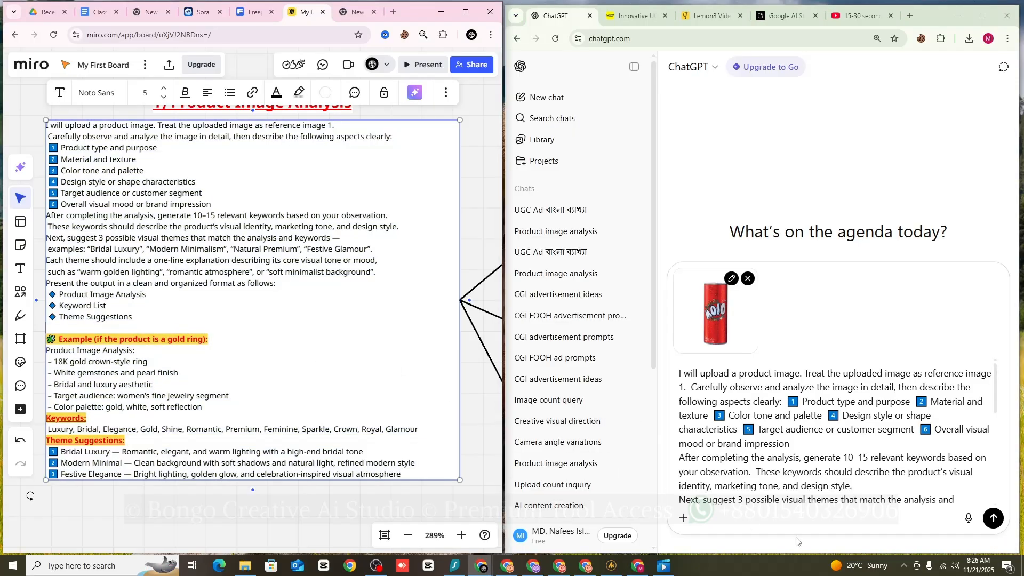
pyautogui.click(993, 518)
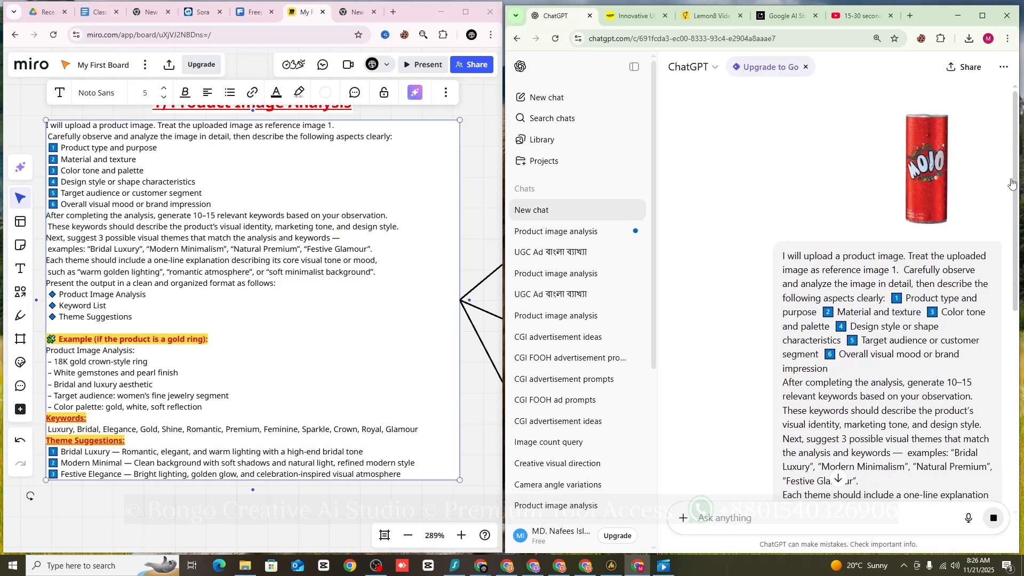
pyautogui.scroll(-8, 855, 273)
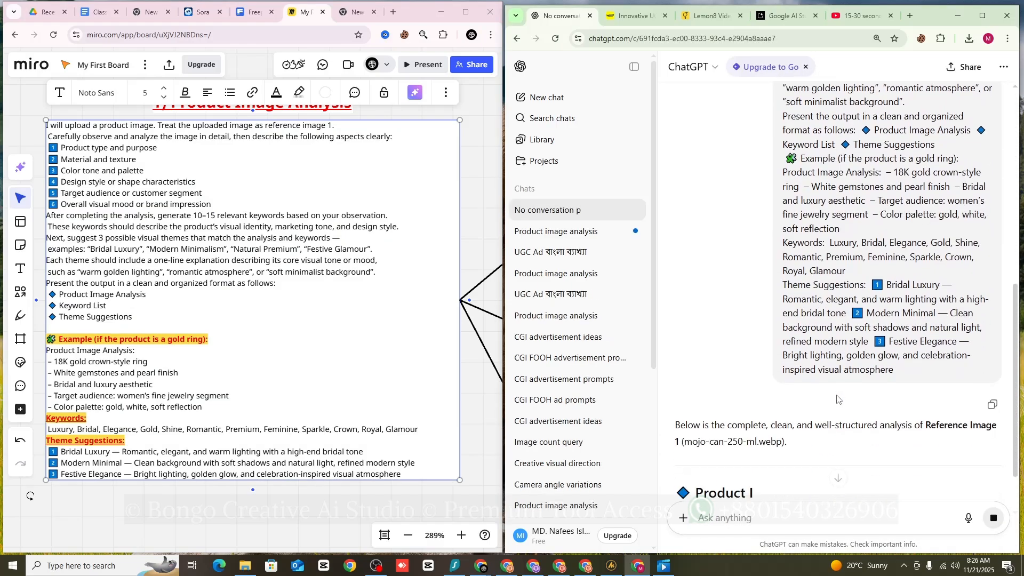
pyautogui.scroll(-2, 827, 367)
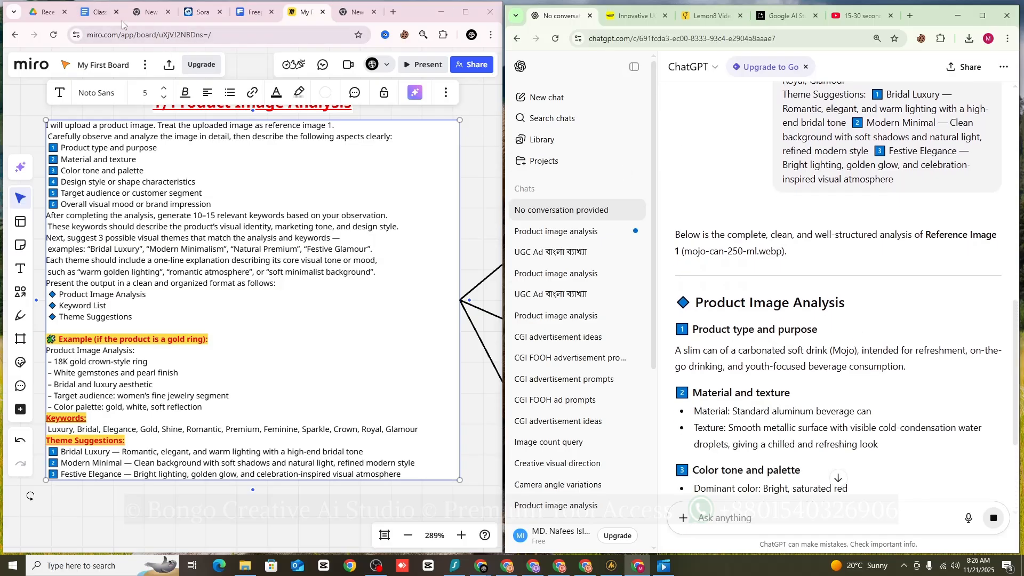
# Step: Return to the prompt document and copy the SORA-2 timeline prompt again, from "I hope you clearly understood" through "according to my product."
pyautogui.click(101, 13)
pyautogui.click(256, 188)
pyautogui.moveTo(112, 150); pyautogui.dragTo(285, 403)
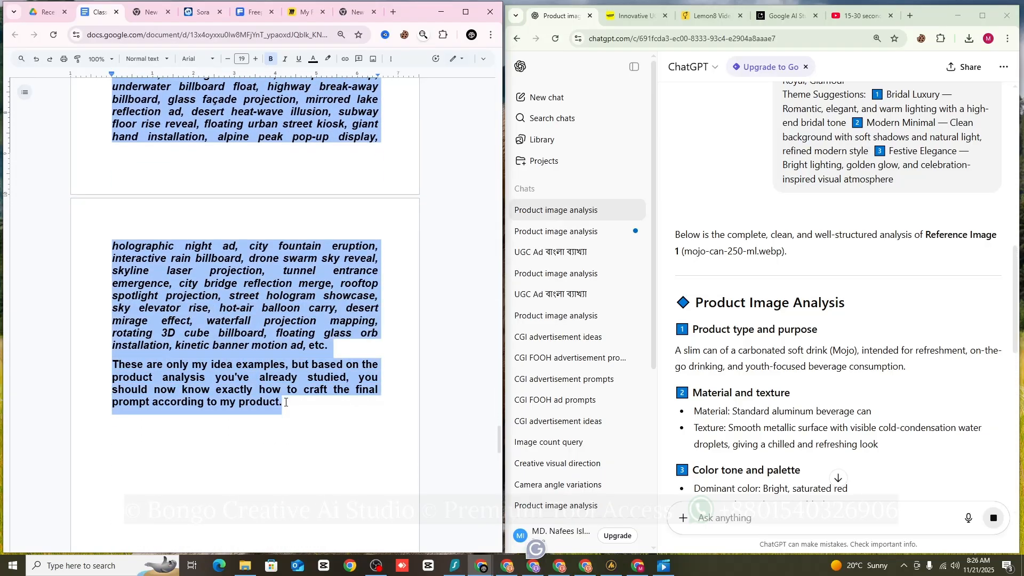
pyautogui.rightClick(285, 403)
pyautogui.click(320, 150)
# Step: Read ChatGPT's Mojo can analysis, keyword list and theme suggestions, and flip between the two response versions
pyautogui.scroll(2, 263, 371)
pyautogui.scroll(-20, 876, 372)
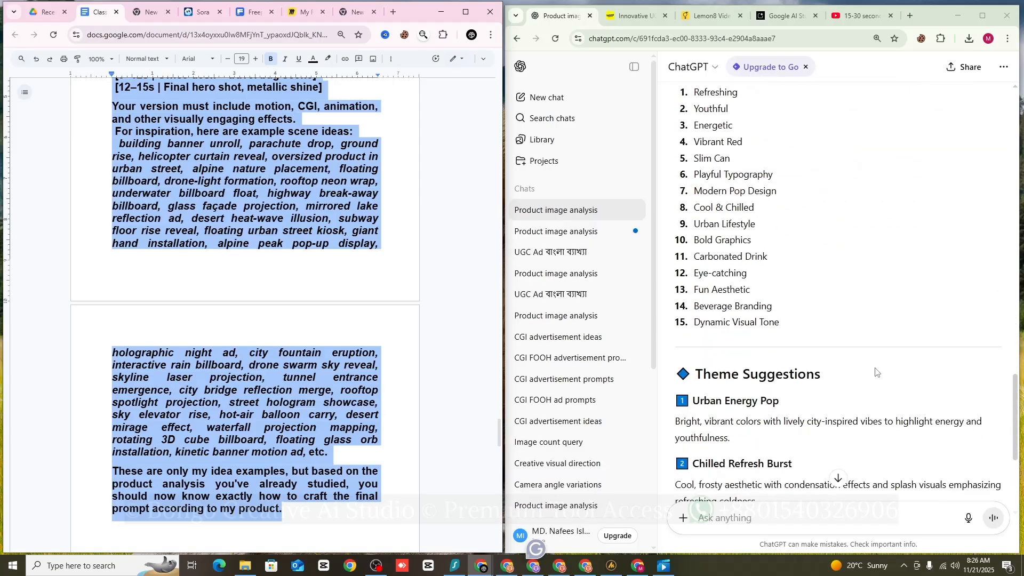
pyautogui.scroll(-4, 876, 372)
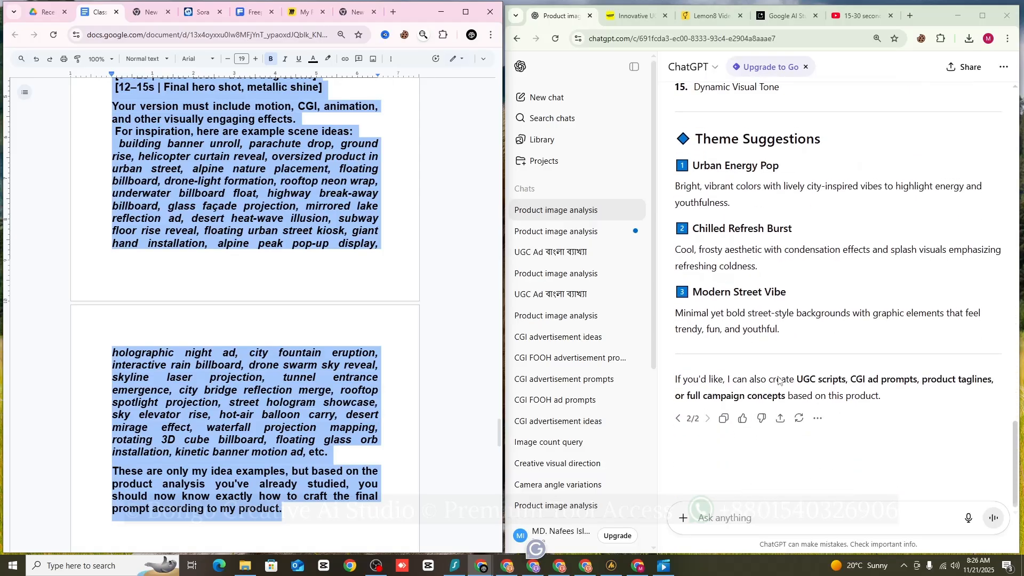
pyautogui.scroll(14, 778, 380)
pyautogui.scroll(-14, 678, 421)
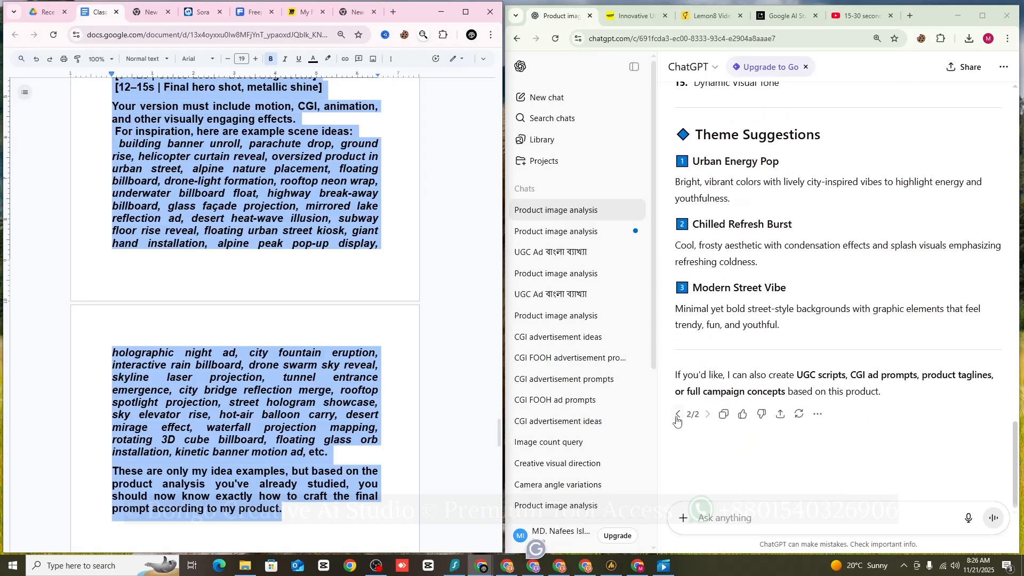
pyautogui.click(679, 414)
pyautogui.click(708, 414)
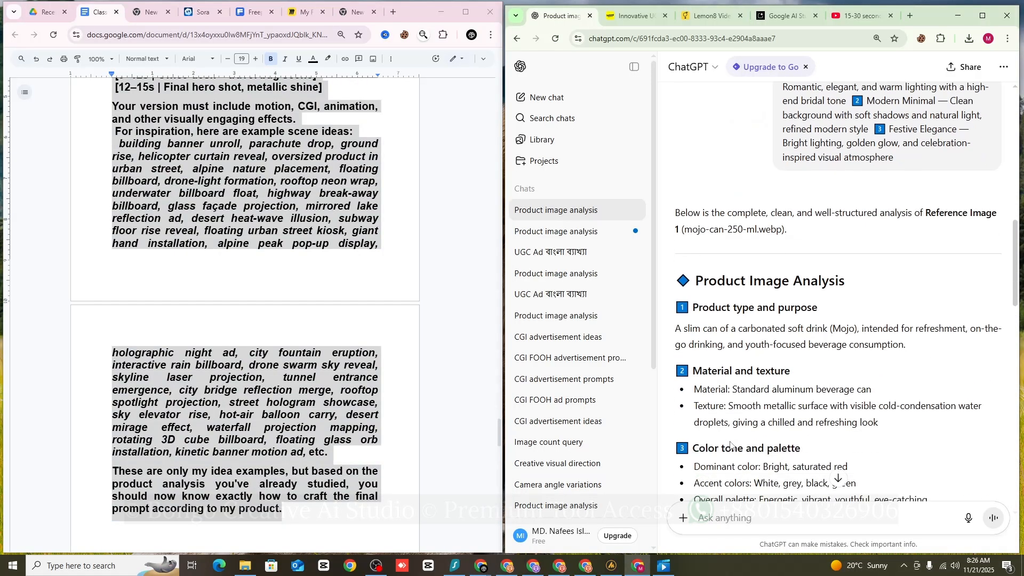
pyautogui.scroll(8, 731, 445)
pyautogui.scroll(-20, 738, 508)
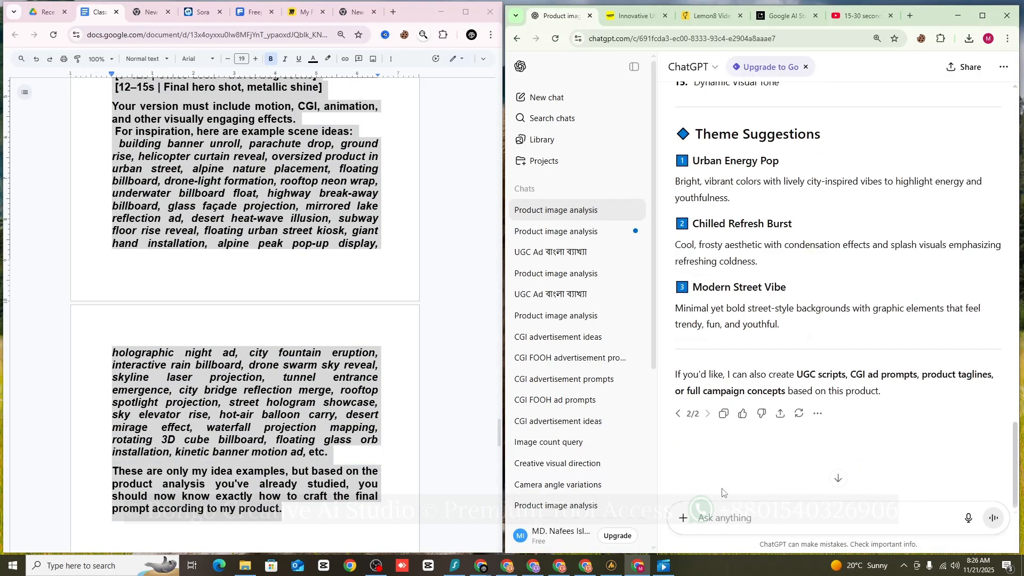
# Step: Paste the 15-second timeline prompt into the Mojo can chat, check it through, and send it
pyautogui.rightClick(724, 516)
pyautogui.click(753, 403)
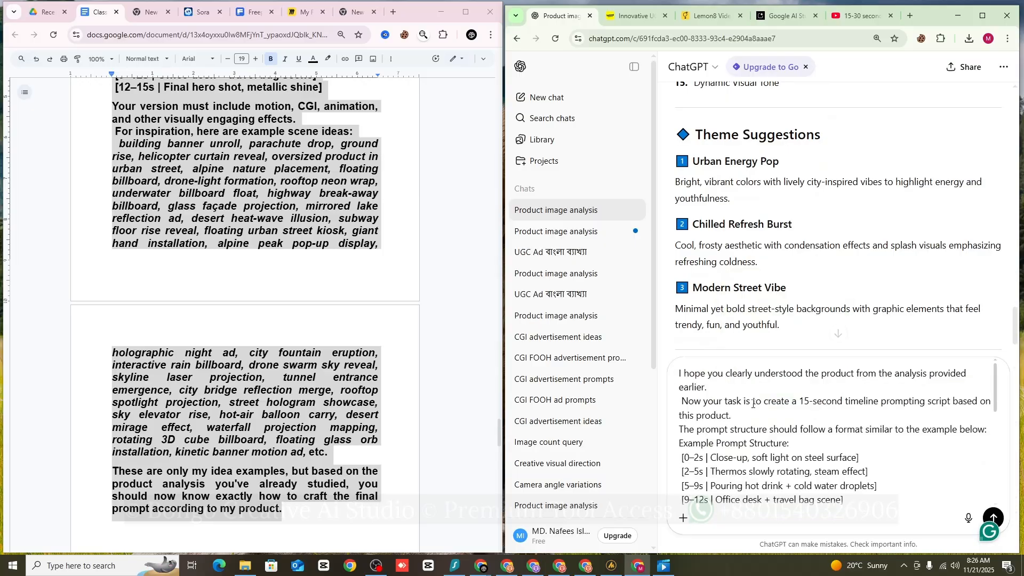
pyautogui.scroll(-6, 777, 470)
pyautogui.scroll(6, 787, 491)
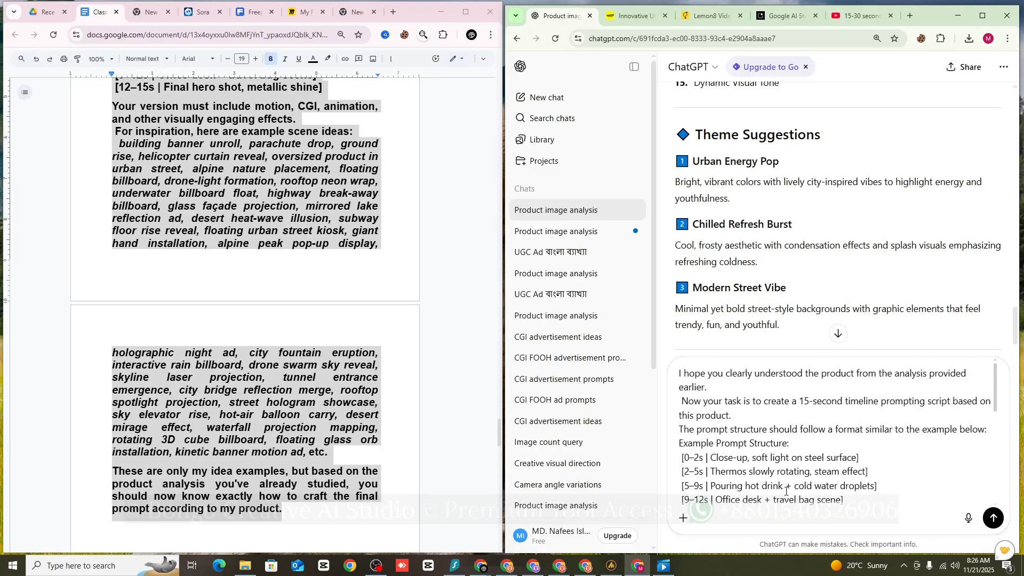
pyautogui.click(994, 518)
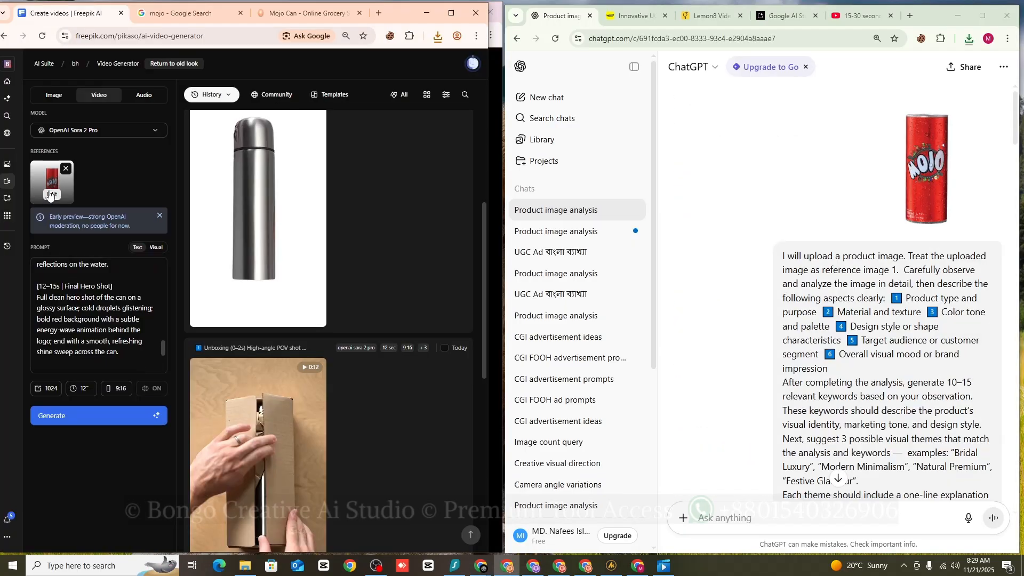
# Step: Switch to Freepik and generate the 12-second, 9:16 Mojo can video with OpenAI Sora 2 Pro from the timeline prompt and start image
pyautogui.scroll(5, 96, 310)
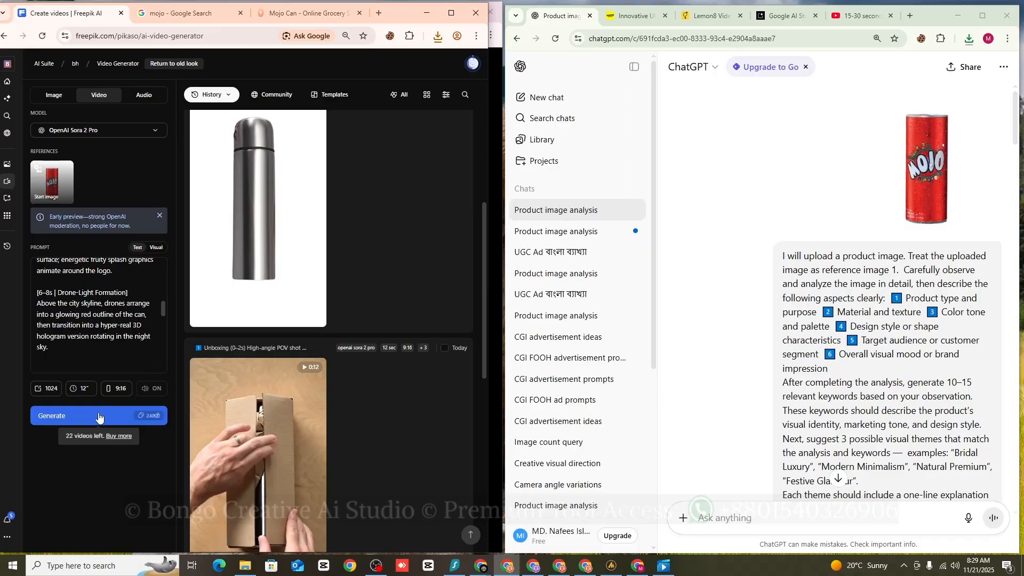
pyautogui.click(96, 417)
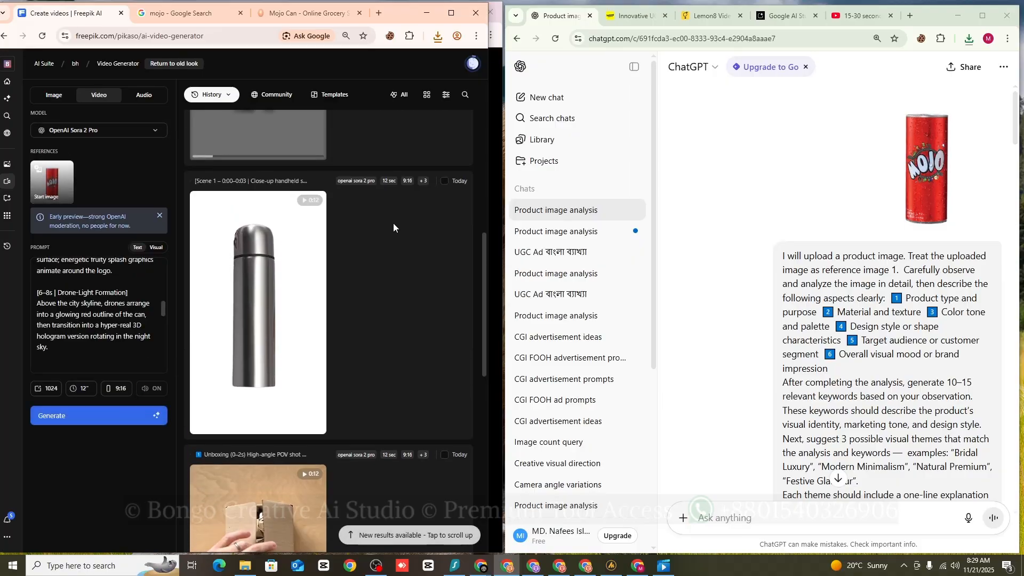
# Step: Find the thermos unboxing video in the history, watch it full screen, and replay it from the beginning
pyautogui.scroll(-3, 393, 223)
pyautogui.scroll(1, 421, 298)
pyautogui.scroll(1, 400, 320)
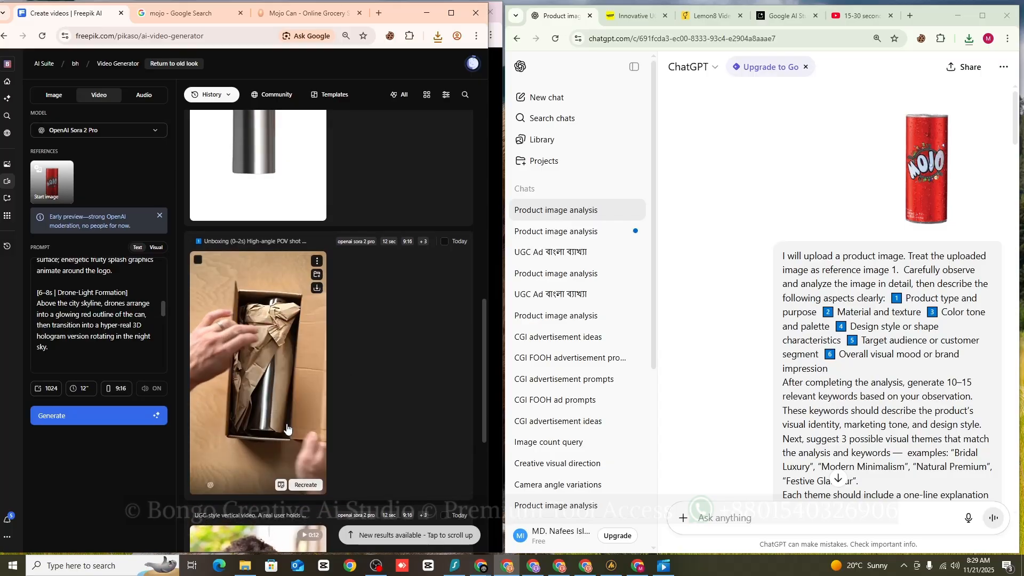
pyautogui.click(276, 402)
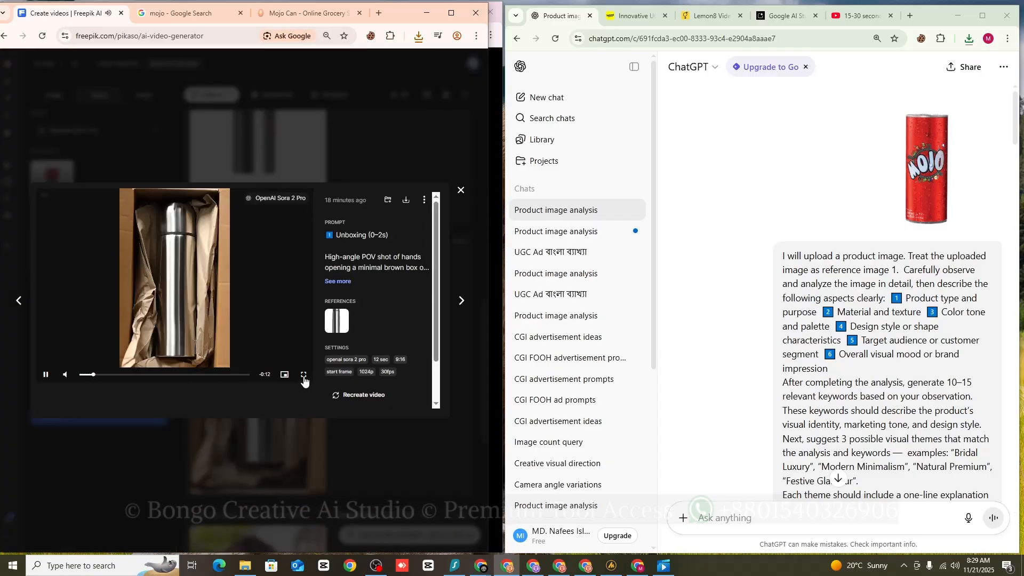
pyautogui.click(303, 374)
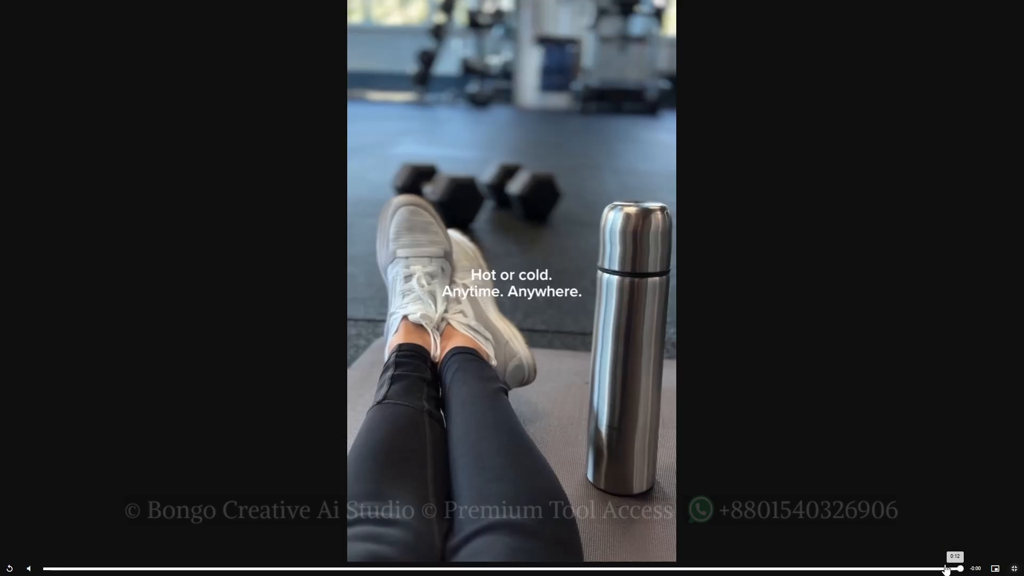
pyautogui.click(166, 571)
pyautogui.click(49, 571)
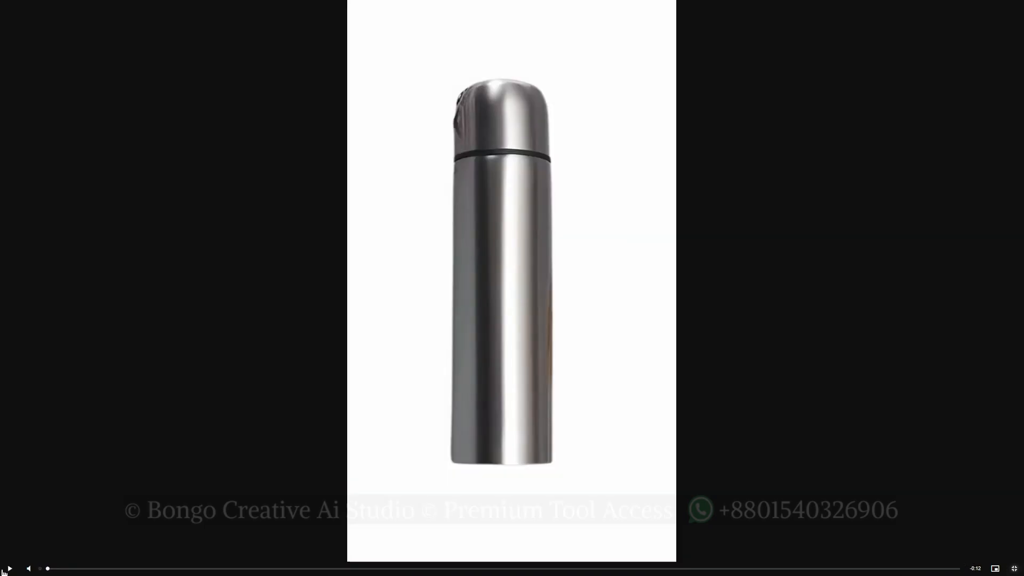
pyautogui.click(6, 570)
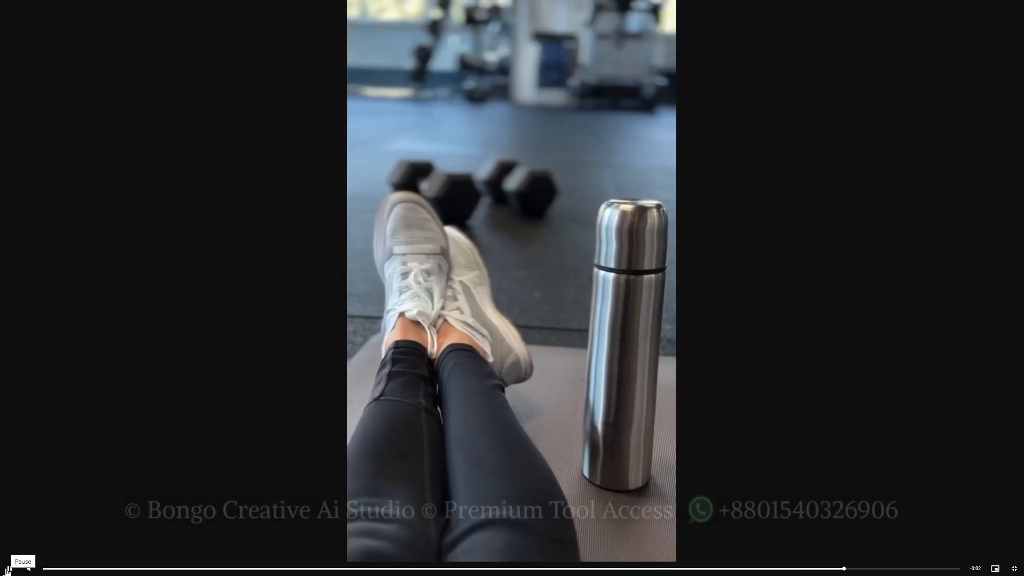
pyautogui.click(1012, 568)
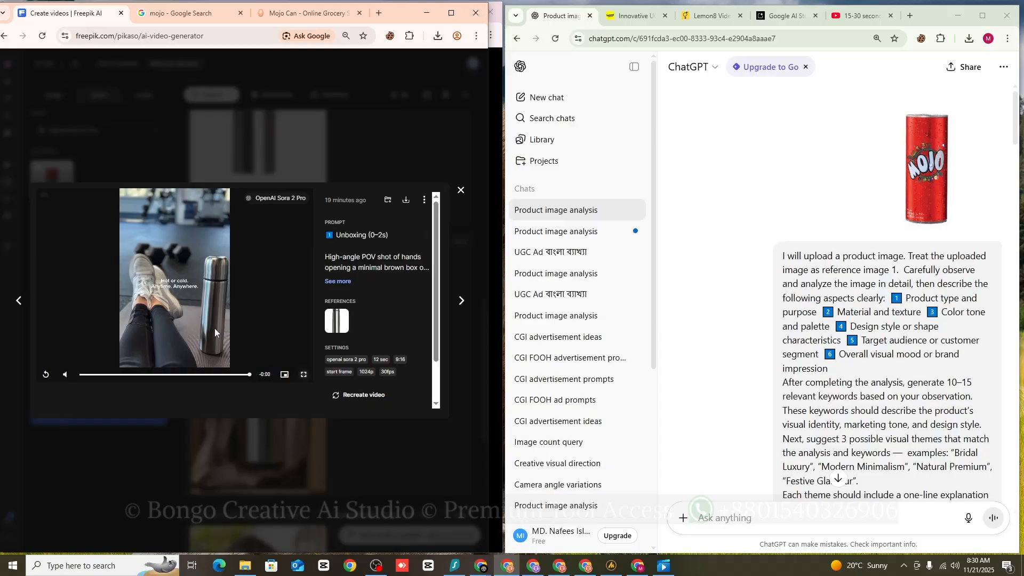
# Step: Play the sample shoe video in the Lemon8 downloader, compare it with the thermos unboxing video, and return to the Freepik video history
pyautogui.click(709, 16)
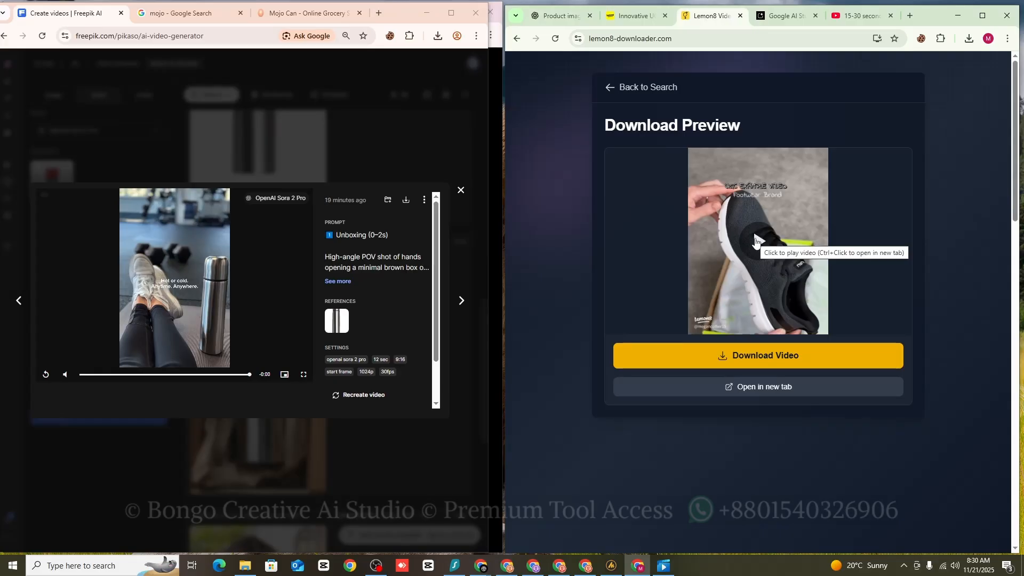
pyautogui.click(757, 243)
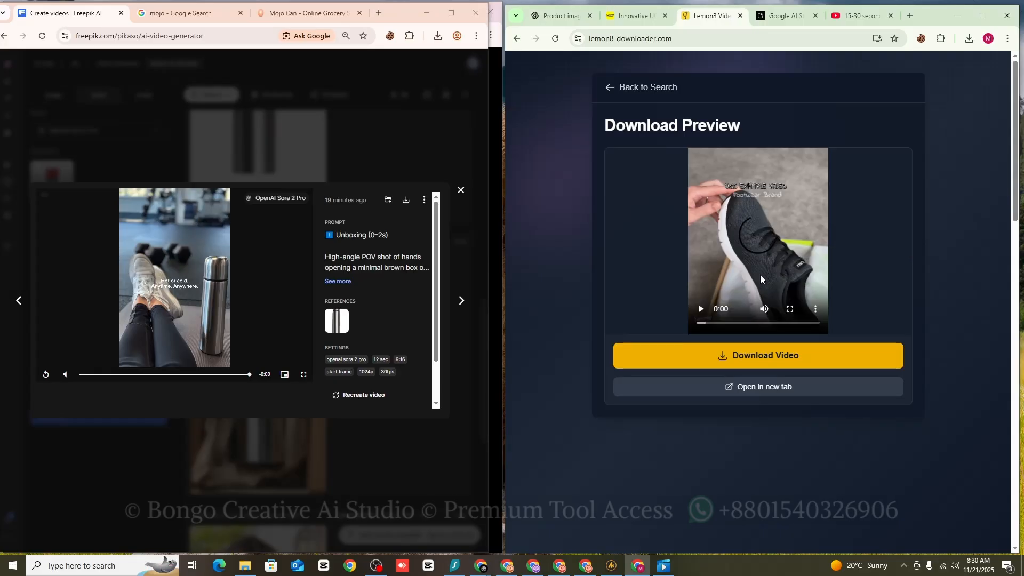
pyautogui.click(701, 310)
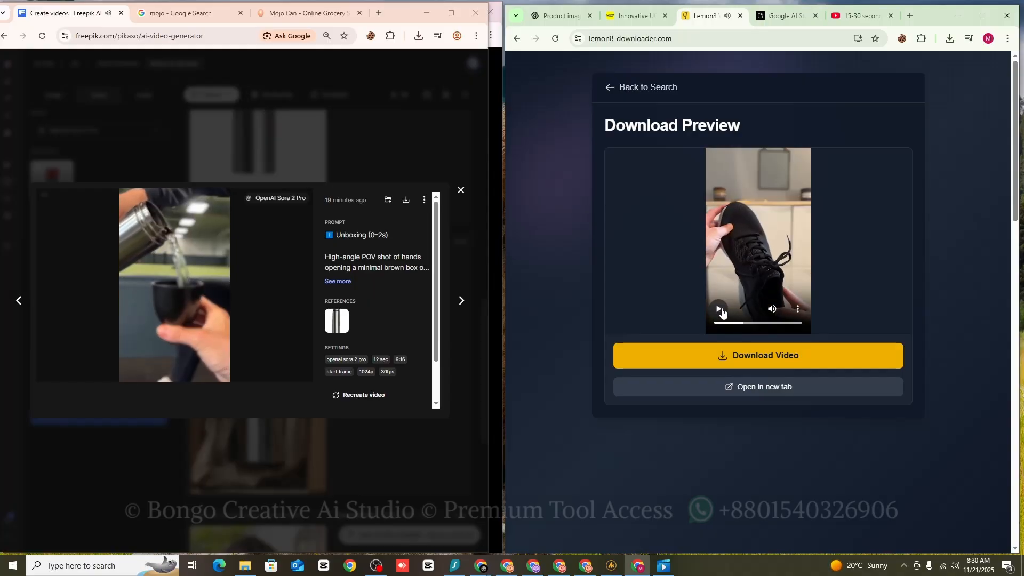
pyautogui.click(723, 313)
pyautogui.click(46, 375)
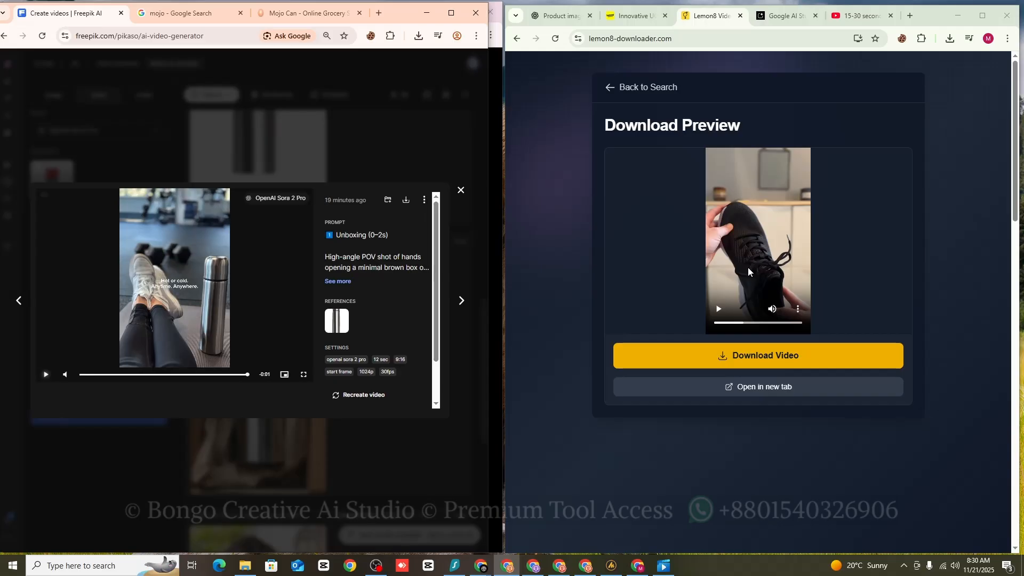
pyautogui.moveTo(118, 380); pyautogui.dragTo(180, 373)
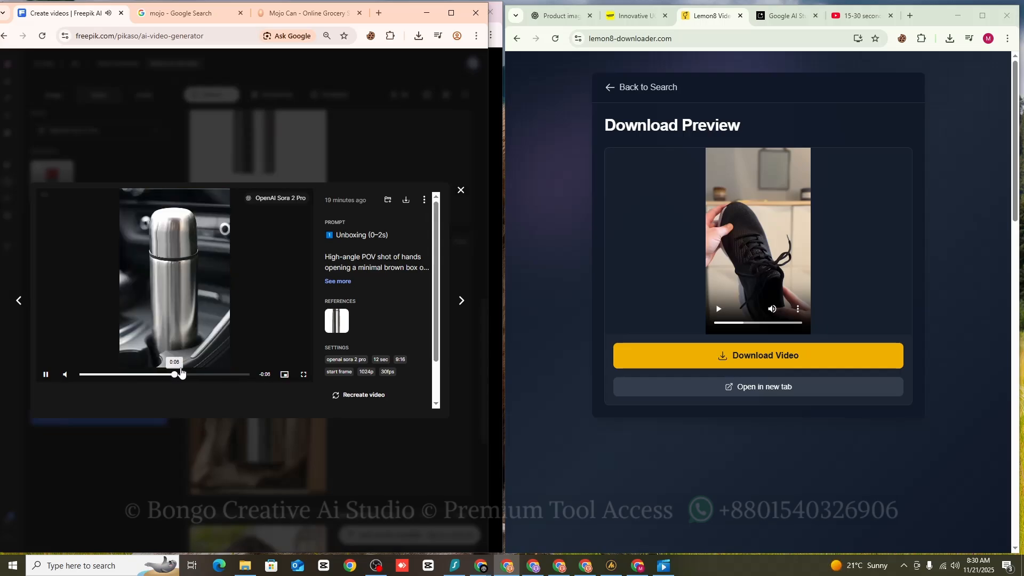
pyautogui.click(46, 373)
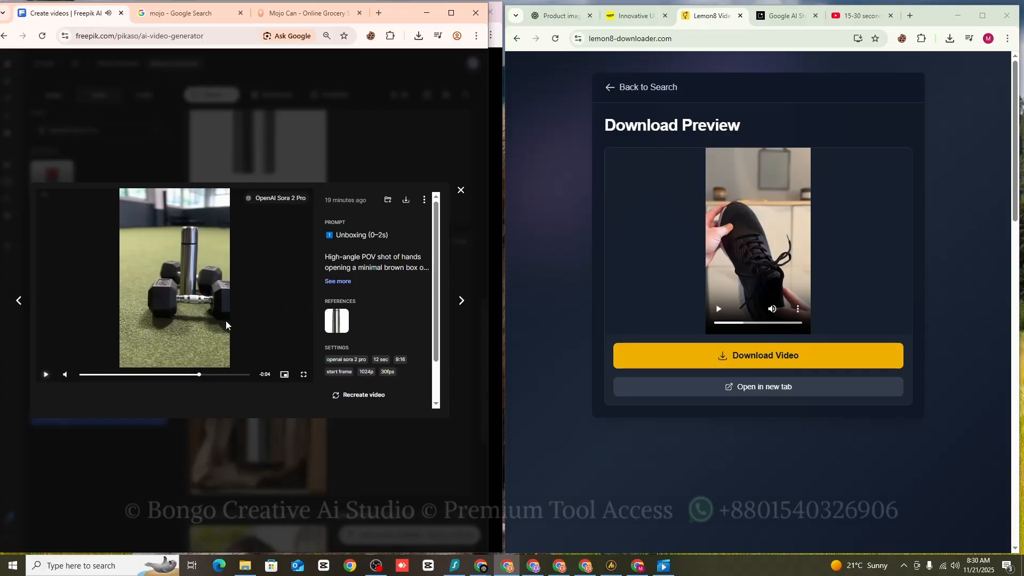
pyautogui.click(461, 191)
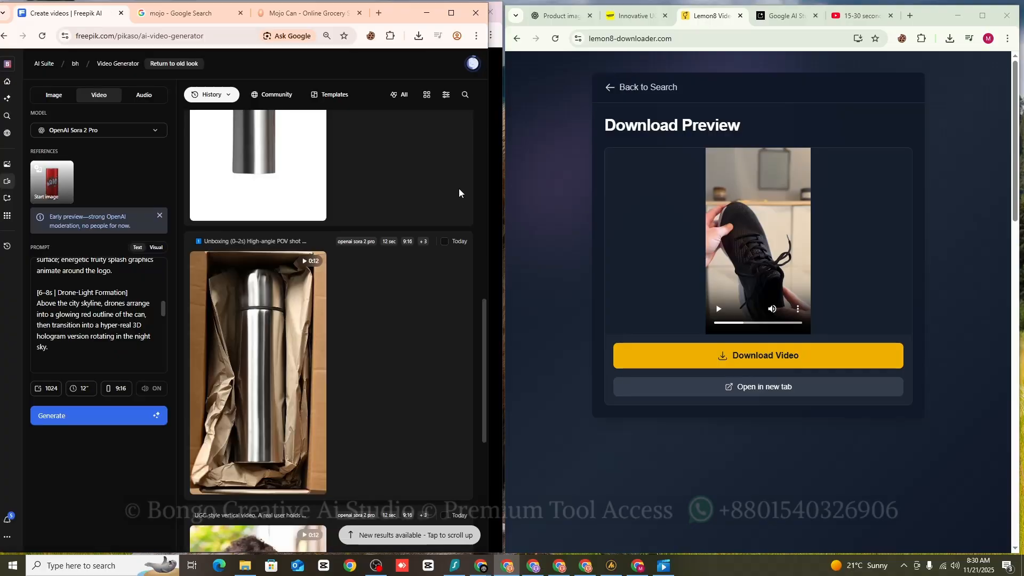
pyautogui.scroll(5, 348, 296)
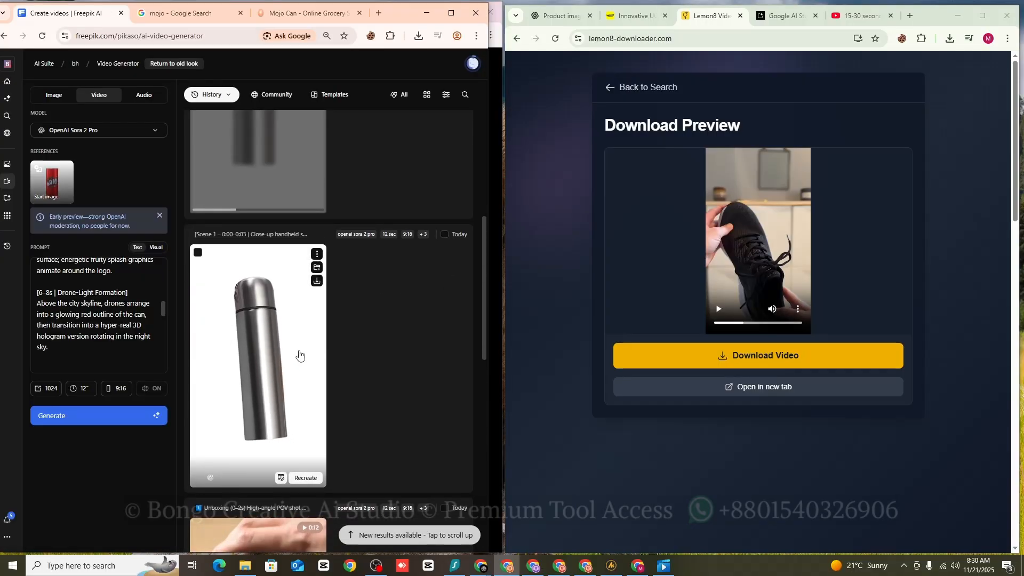
# Step: Watch the thermos video with the handheld close-up scene full screen twice from the history, and close its preview
pyautogui.click(297, 381)
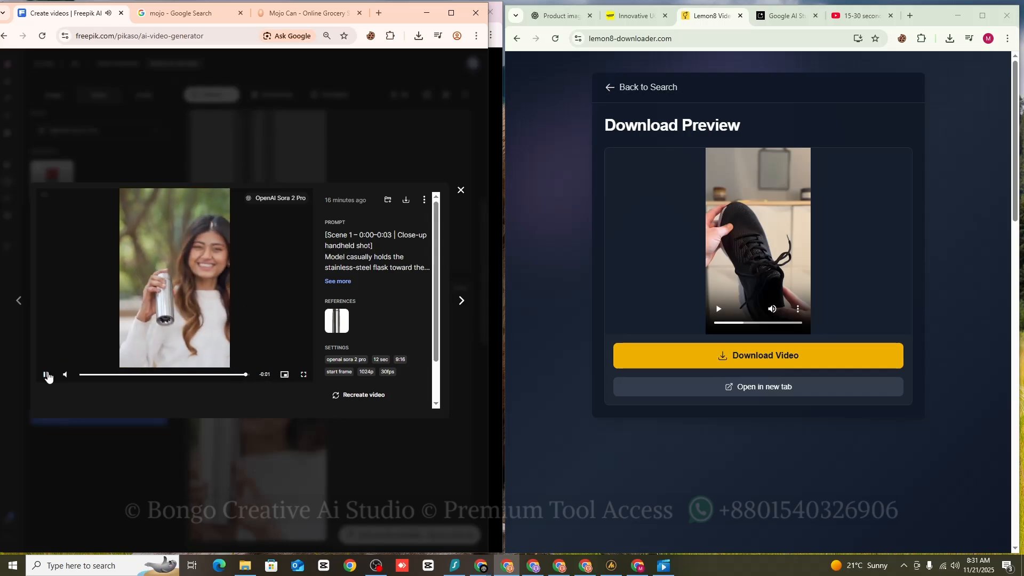
pyautogui.click(304, 374)
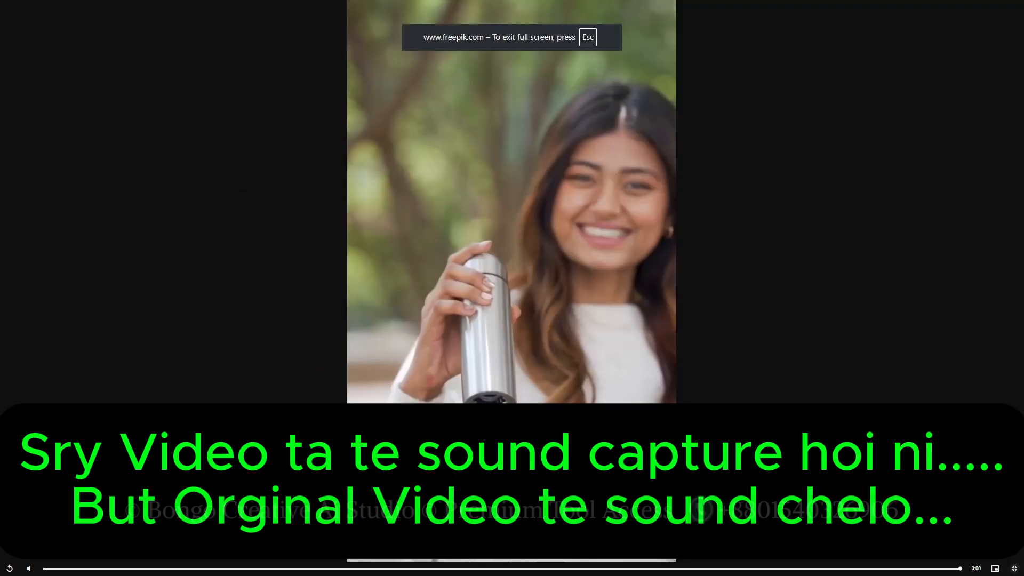
pyautogui.click(1013, 569)
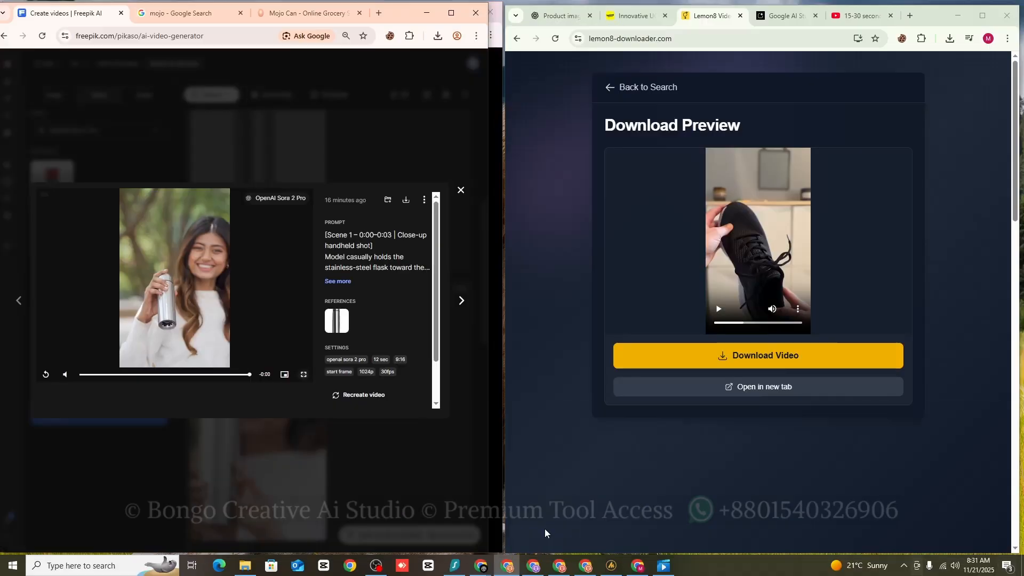
pyautogui.click(461, 190)
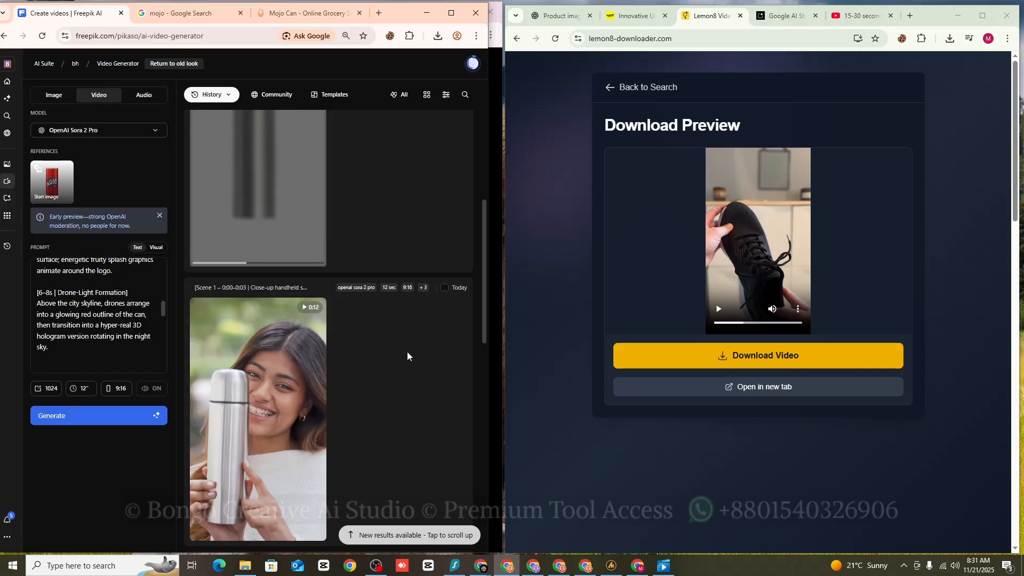
pyautogui.moveTo(283, 368)
pyautogui.click(268, 393)
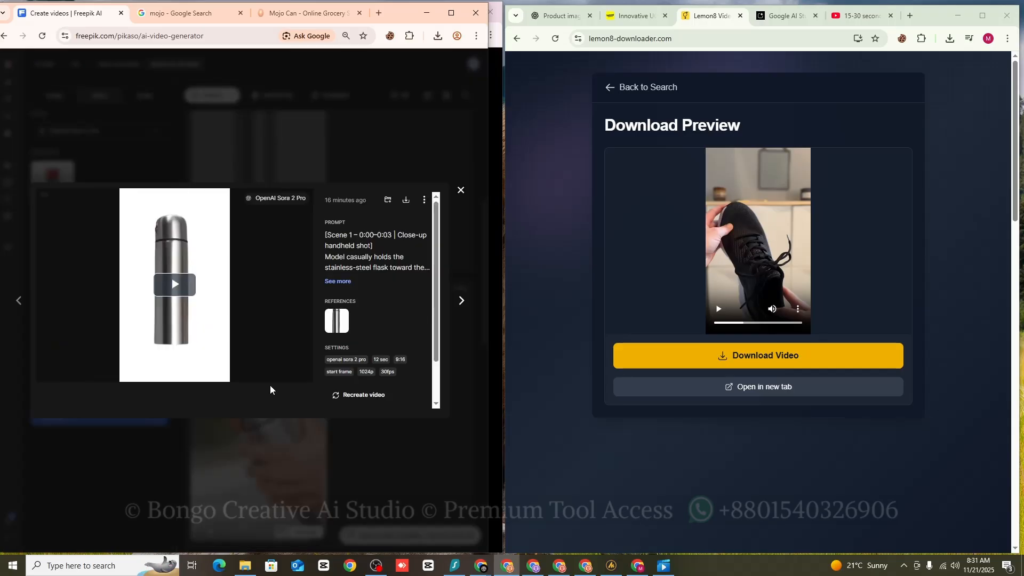
pyautogui.click(300, 371)
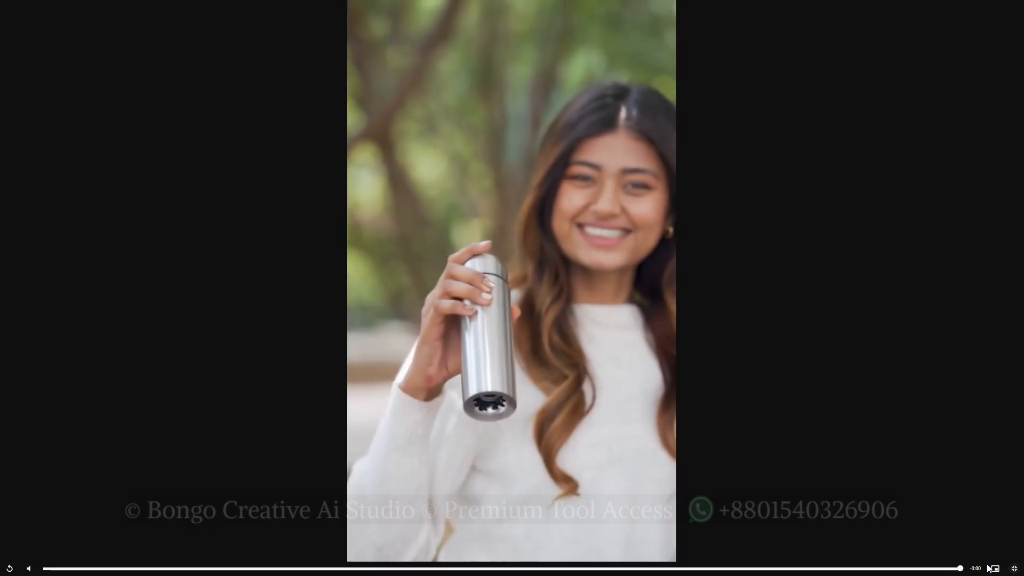
pyautogui.click(1014, 569)
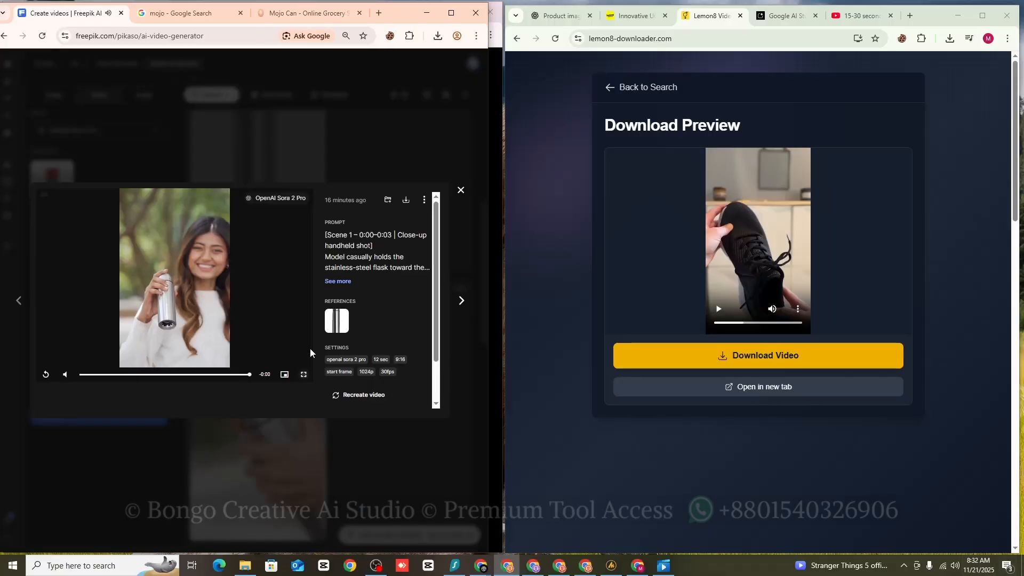
pyautogui.click(461, 191)
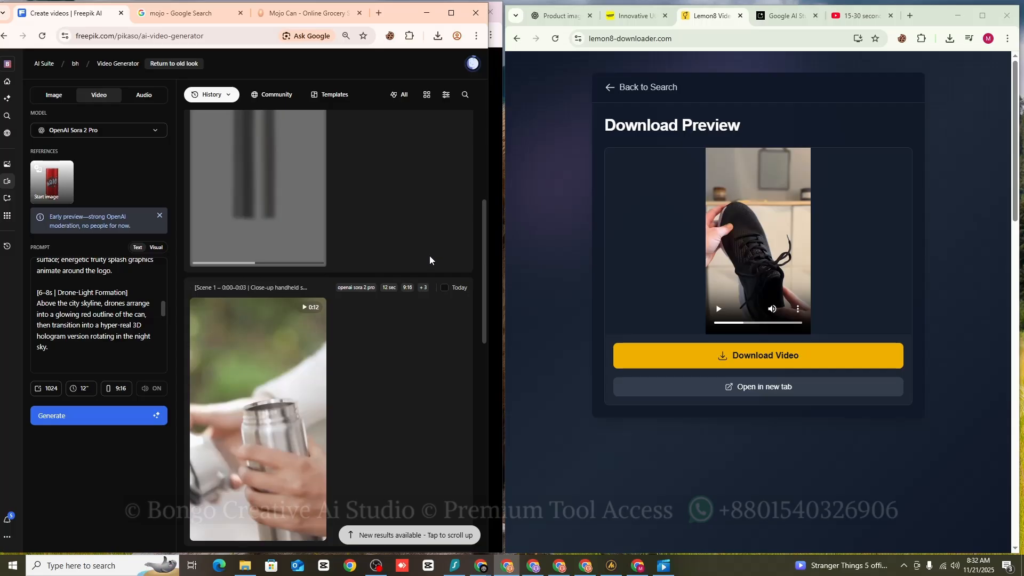
# Step: Permanently delete the second Extreme Close-Up Mojo video, made from the thermos start image, from the generation history
pyautogui.scroll(3, 292, 304)
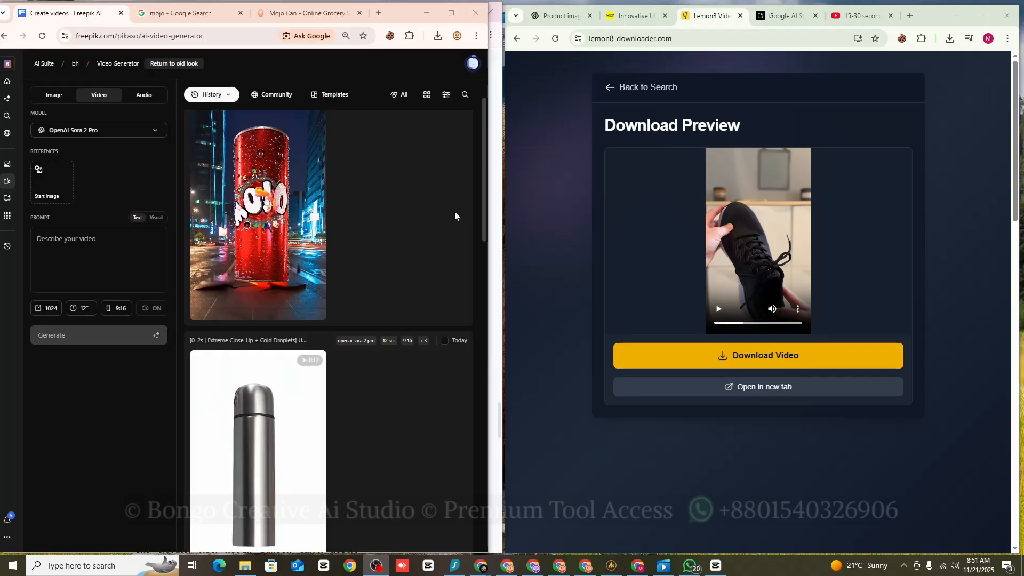
pyautogui.scroll(-1, 454, 212)
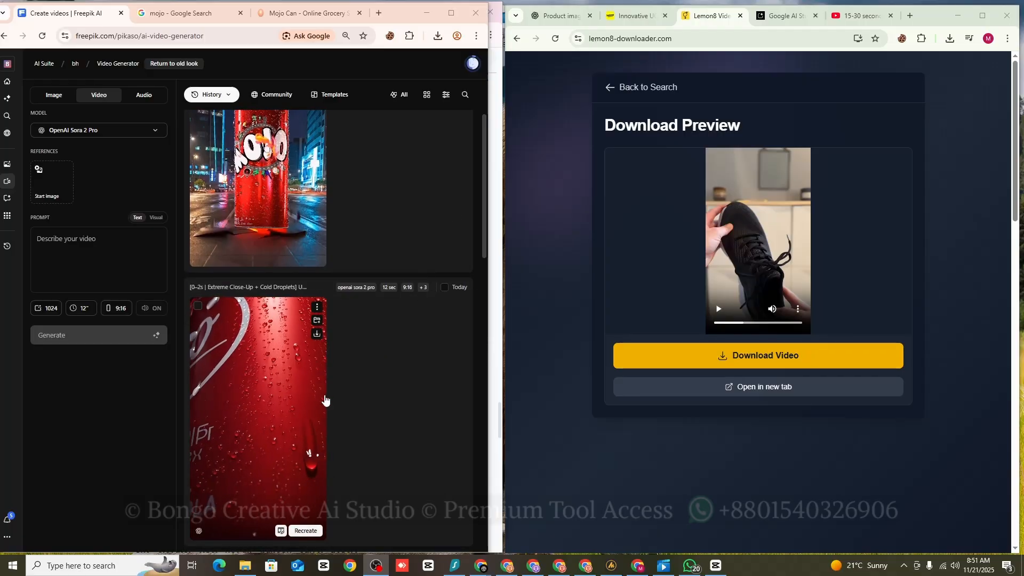
pyautogui.scroll(2, 325, 402)
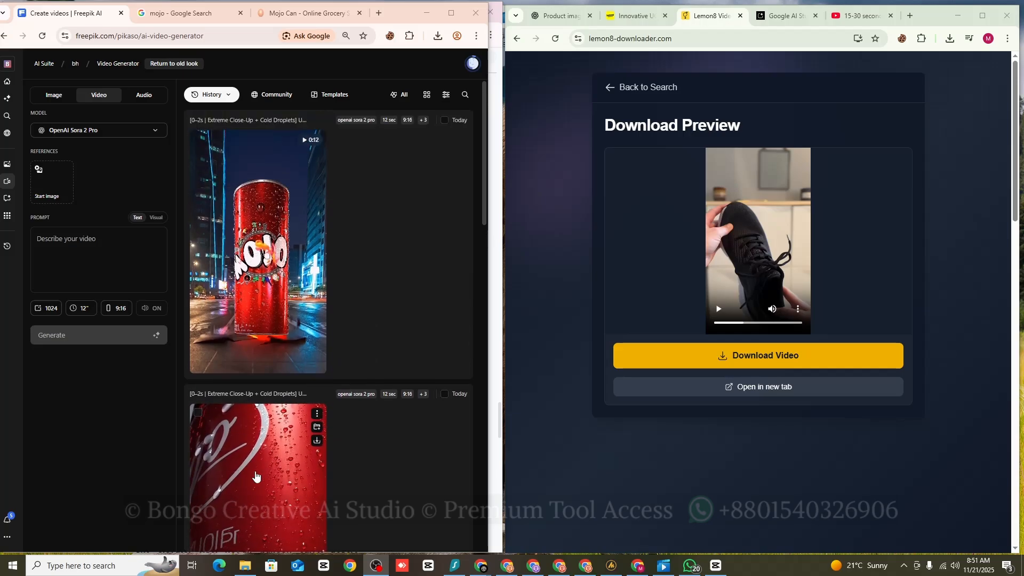
pyautogui.click(317, 414)
pyautogui.click(297, 477)
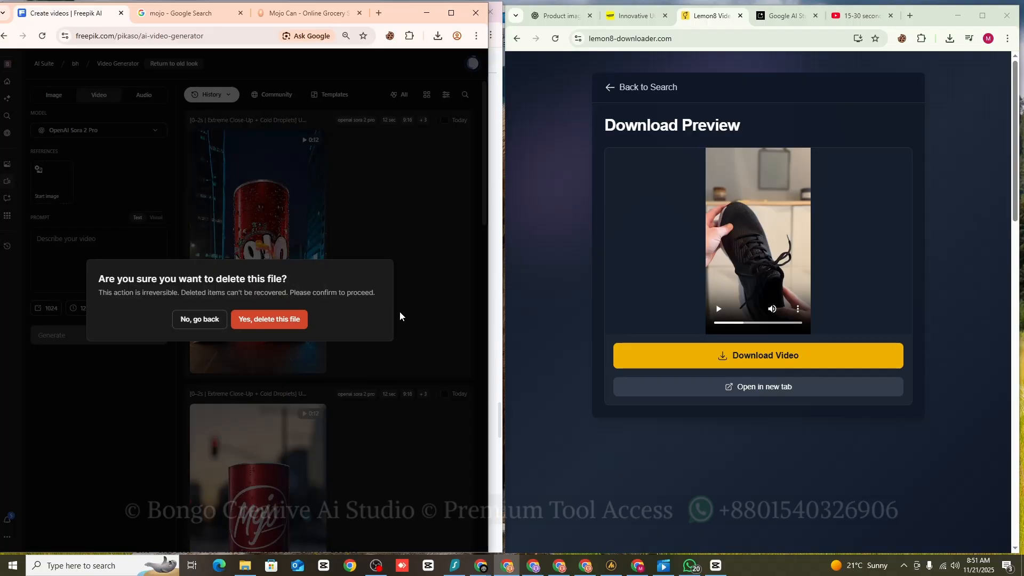
pyautogui.click(294, 319)
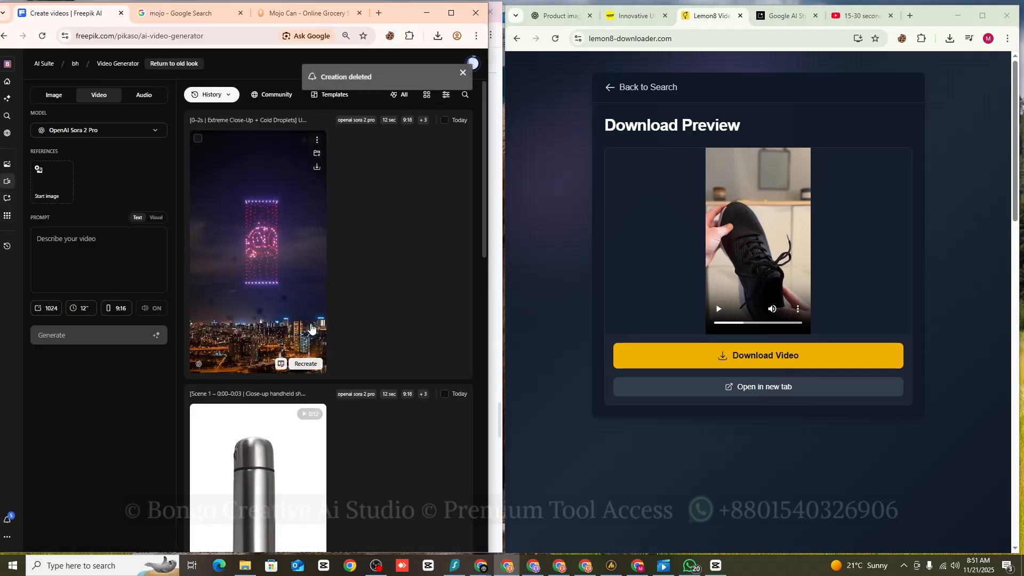
# Step: Open the remaining Mojo can video from the history, watch it full screen, and replay it
pyautogui.click(316, 333)
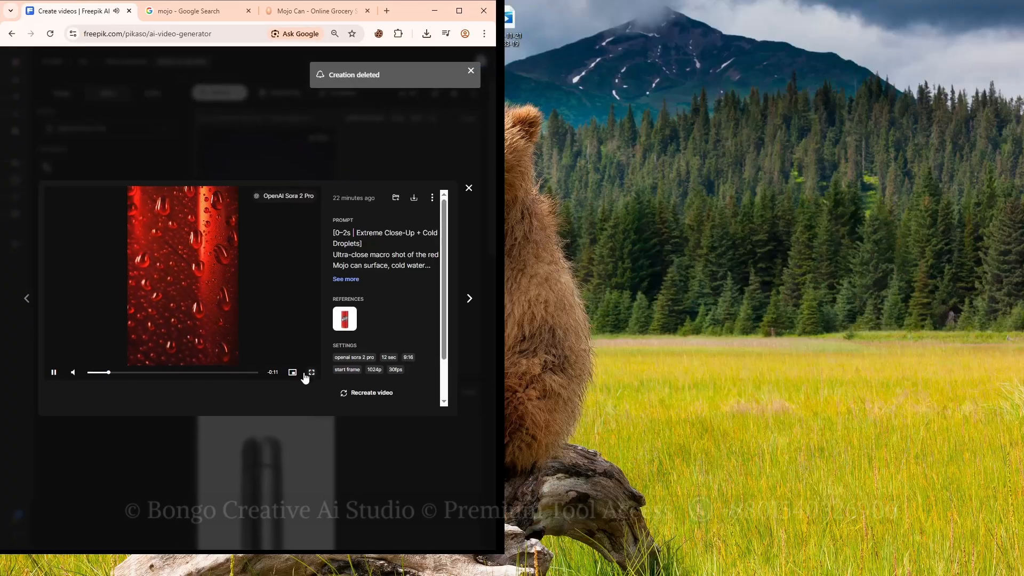
pyautogui.click(310, 374)
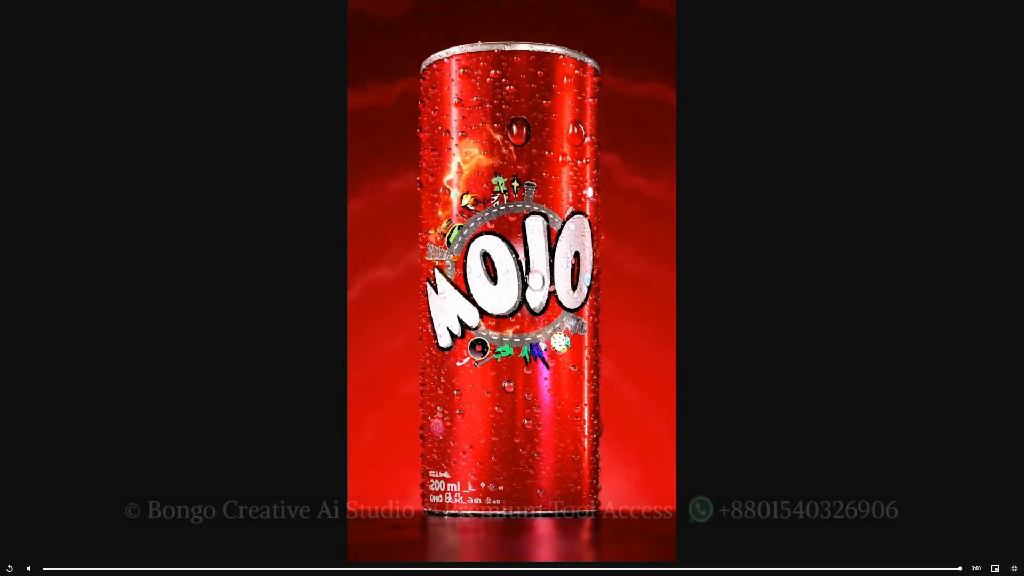
pyautogui.moveTo(57, 569); pyautogui.dragTo(35, 569)
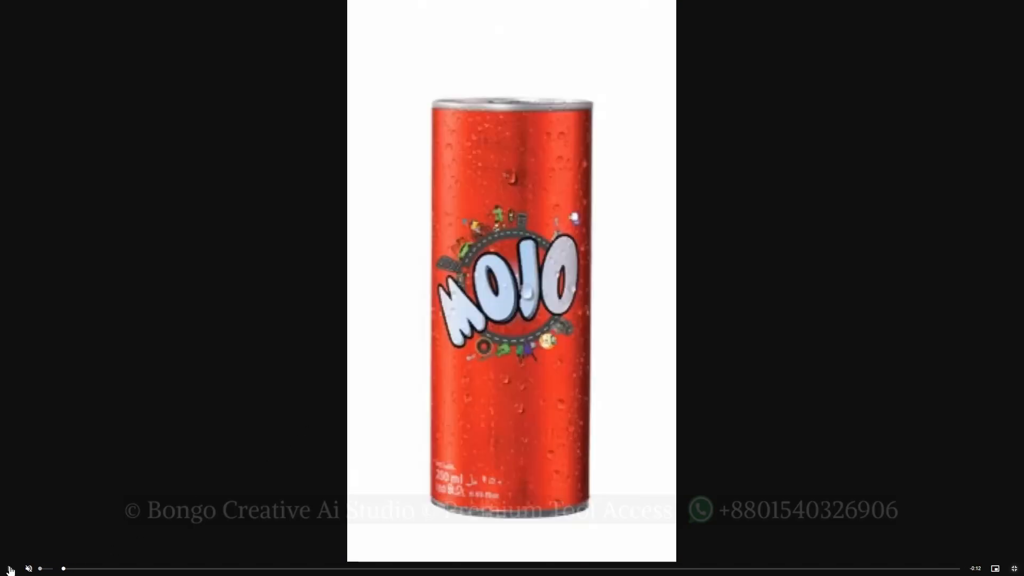
pyautogui.click(10, 570)
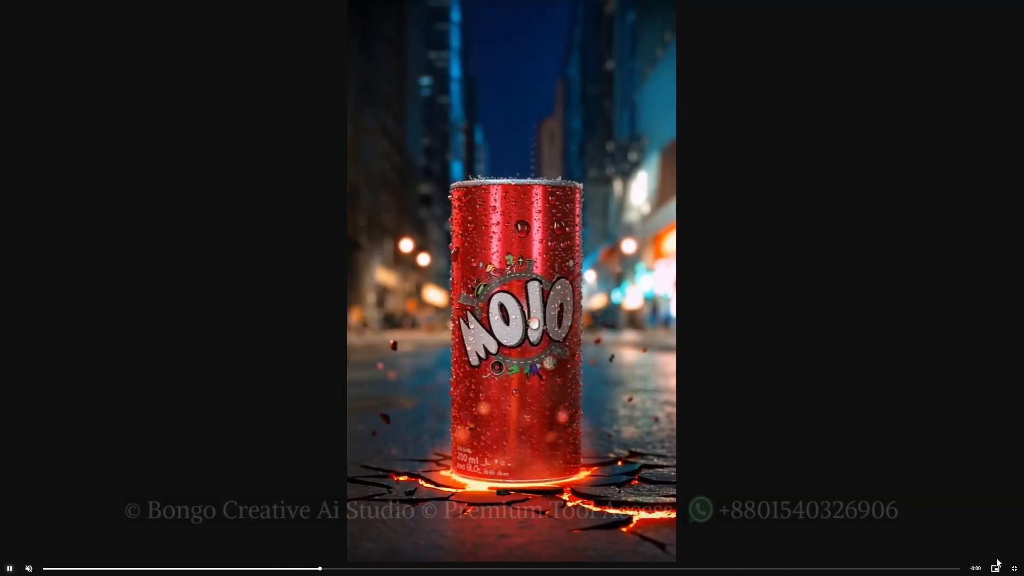
# Step: Unmute the Mojo can video and play it again full screen from near the beginning
pyautogui.press('Escape')
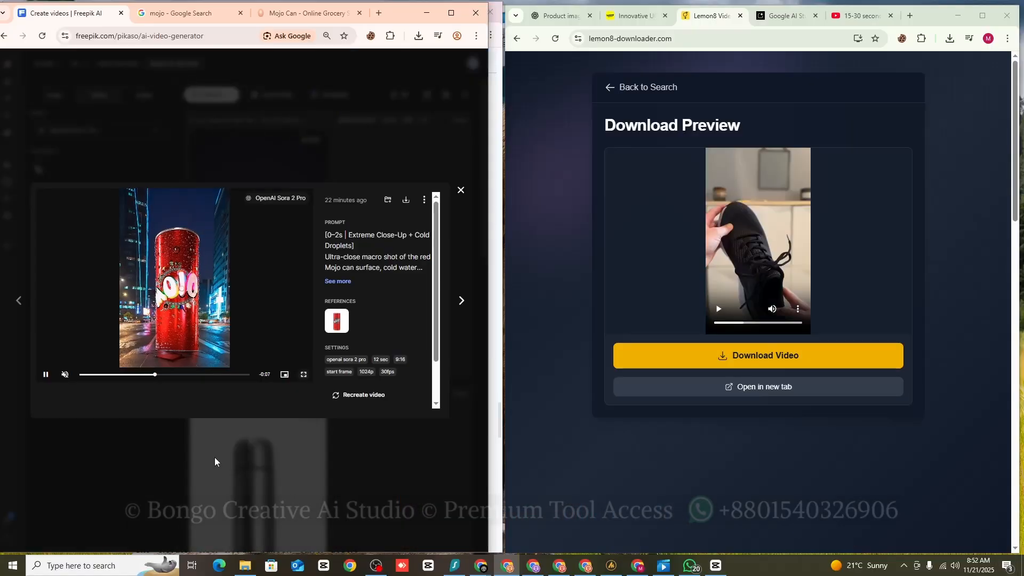
pyautogui.click(66, 376)
pyautogui.click(303, 375)
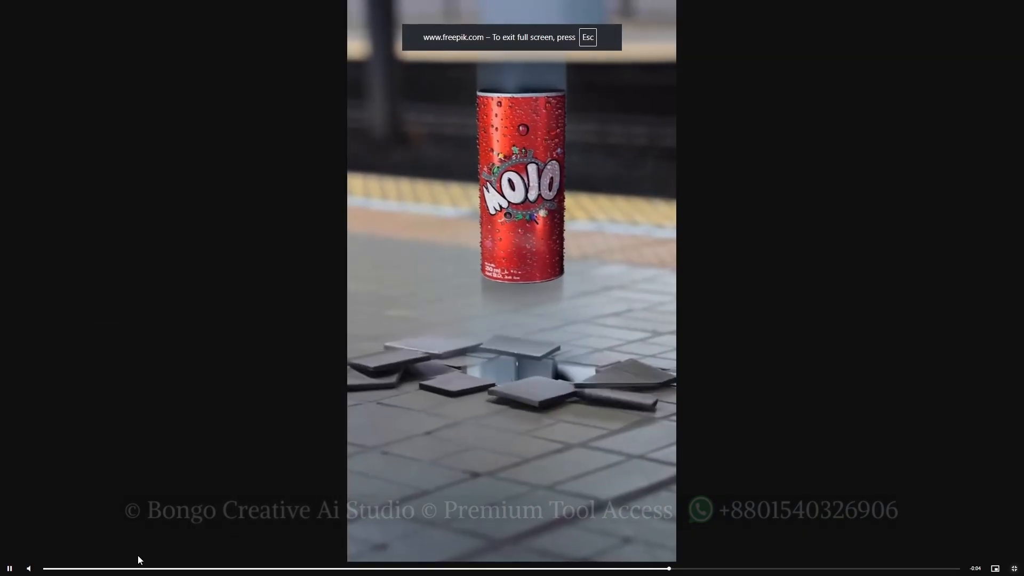
pyautogui.click(110, 569)
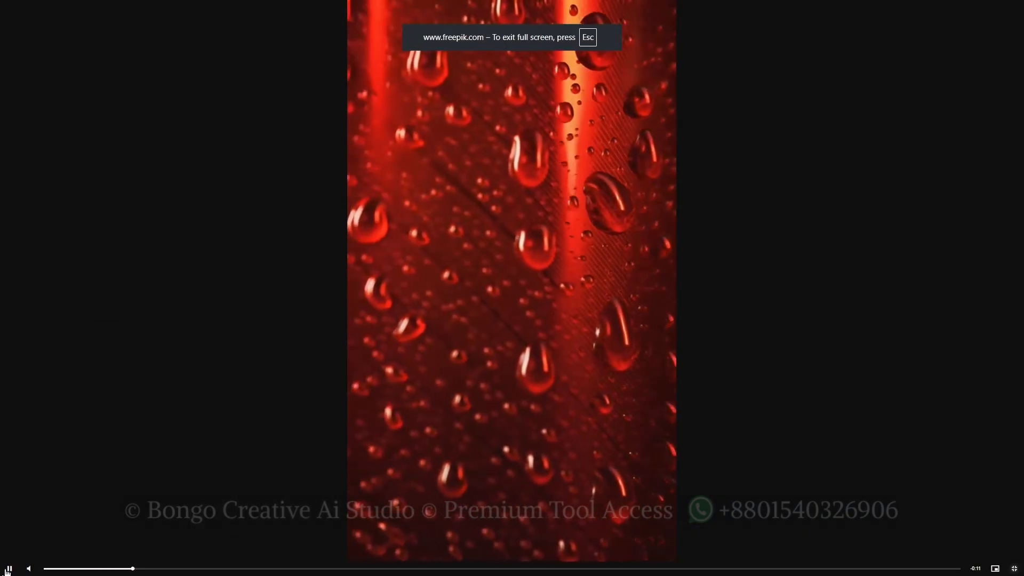
# Step: Close the full-screen MOJO can video preview and minimize the Freepik window to return to the Google Docs prompt document
pyautogui.press('Left')
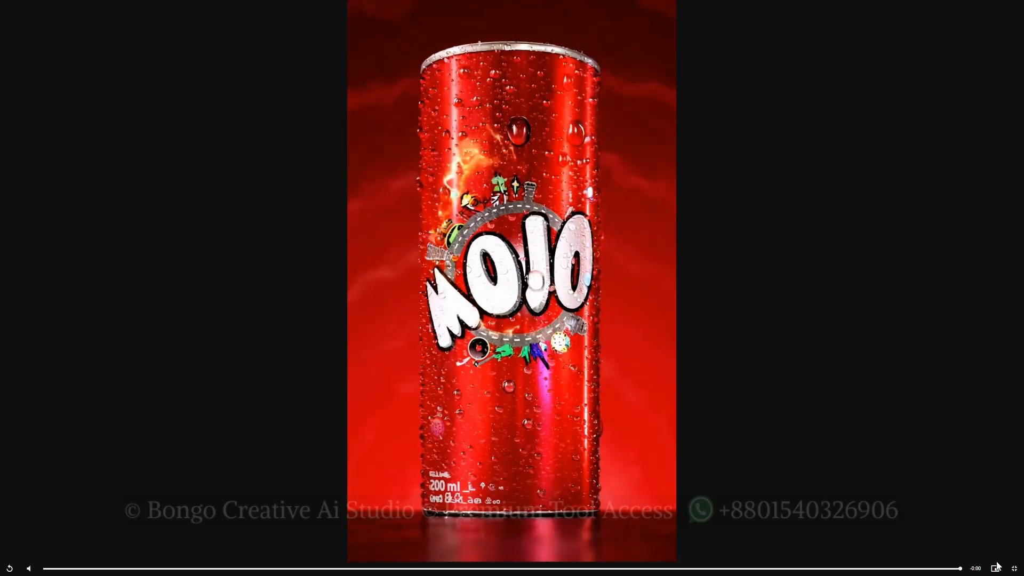
pyautogui.click(1016, 570)
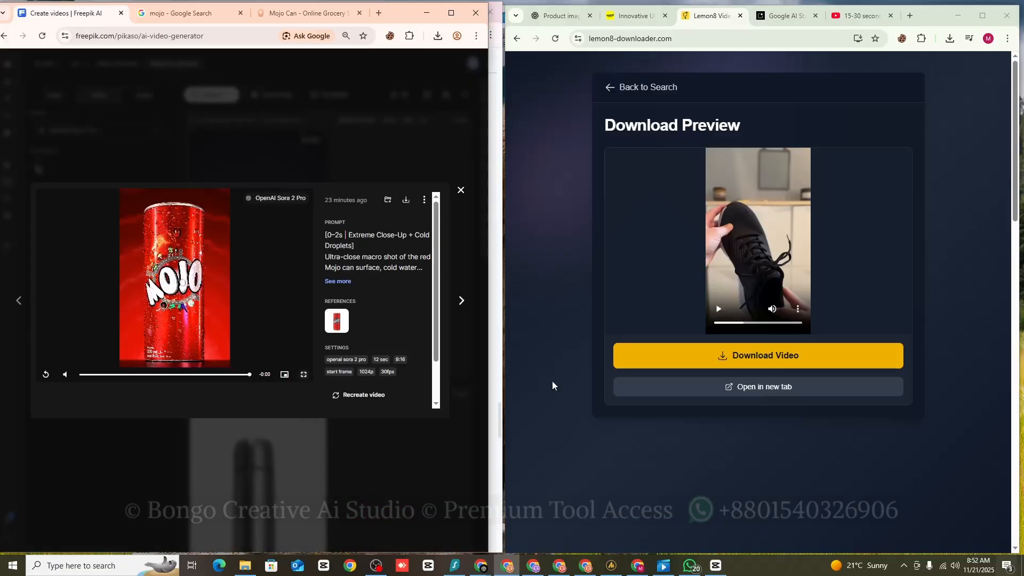
pyautogui.click(459, 190)
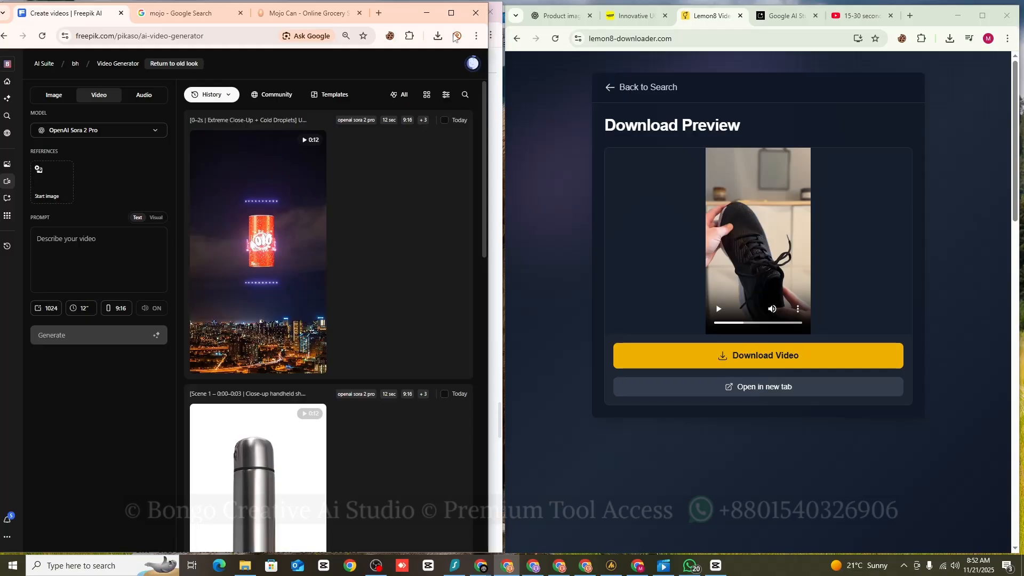
pyautogui.click(427, 13)
# Step: Find the "Create Vieo From Analysis" prompt under the 15-30 Seconds Commercial/Promotional Ad Video heading
pyautogui.scroll(15, 375, 256)
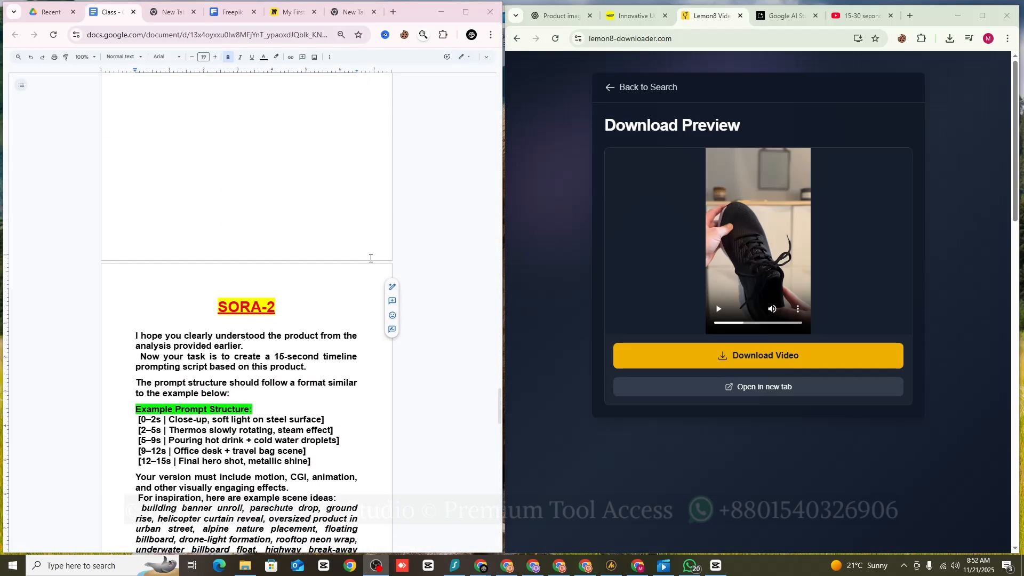
pyautogui.scroll(15, 374, 273)
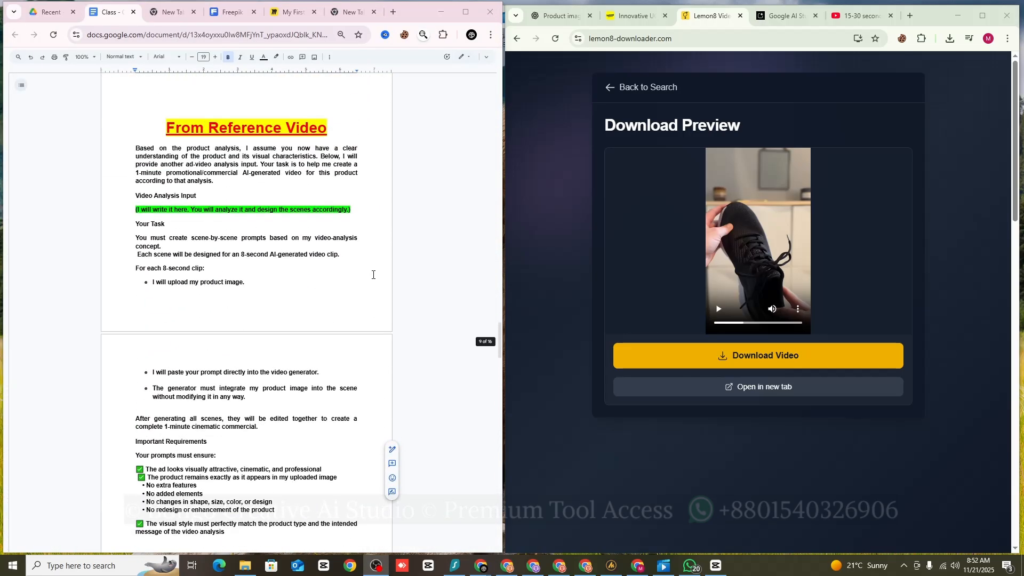
pyautogui.scroll(15, 375, 275)
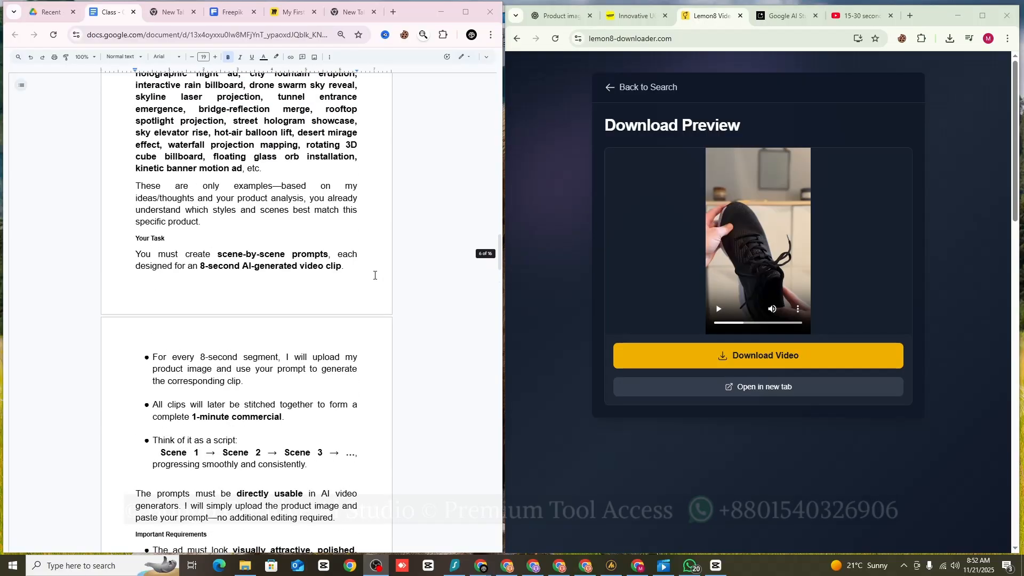
pyautogui.scroll(-15, 375, 276)
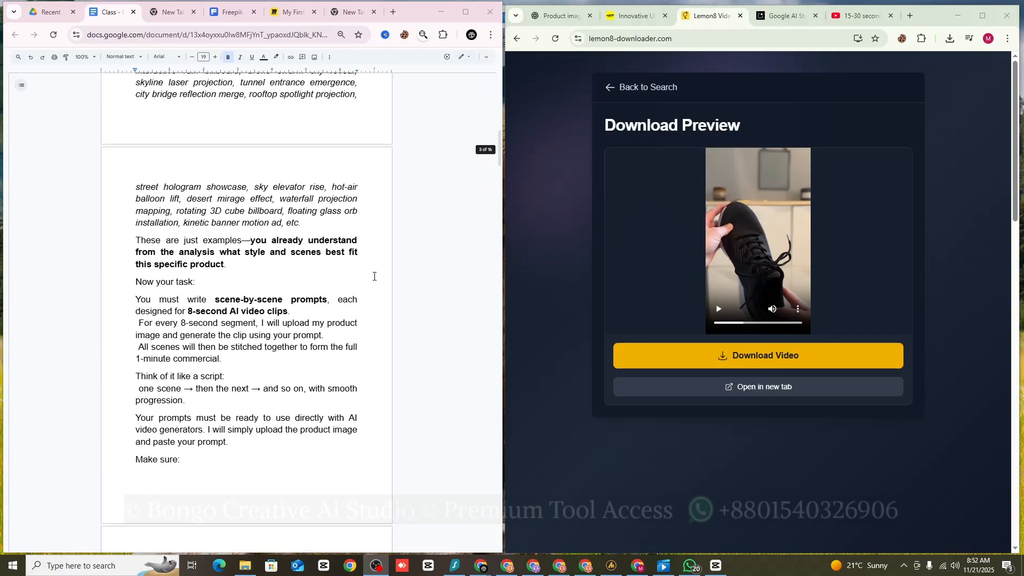
pyautogui.scroll(9, 374, 277)
pyautogui.scroll(-1, 374, 276)
pyautogui.scroll(-2, 375, 277)
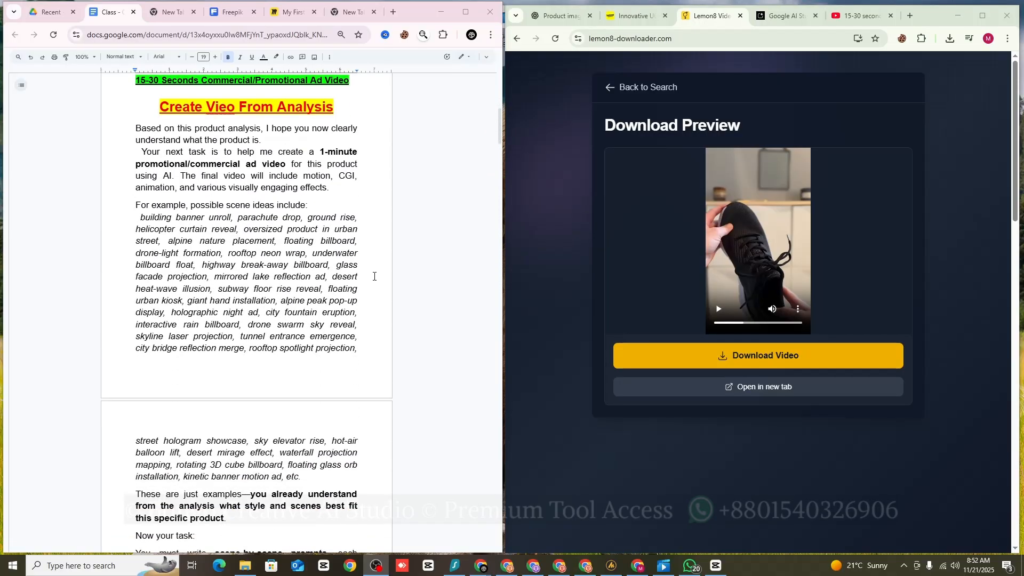
pyautogui.scroll(1, 374, 276)
# Step: Open a new tab in the second browser window beside the prompt document
pyautogui.click(910, 16)
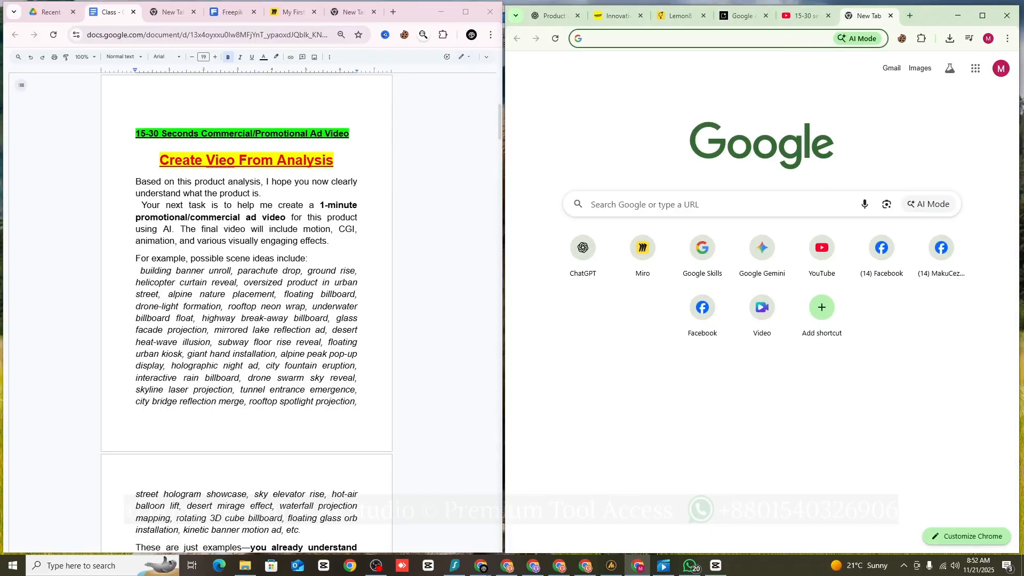
pyautogui.click(533, 565)
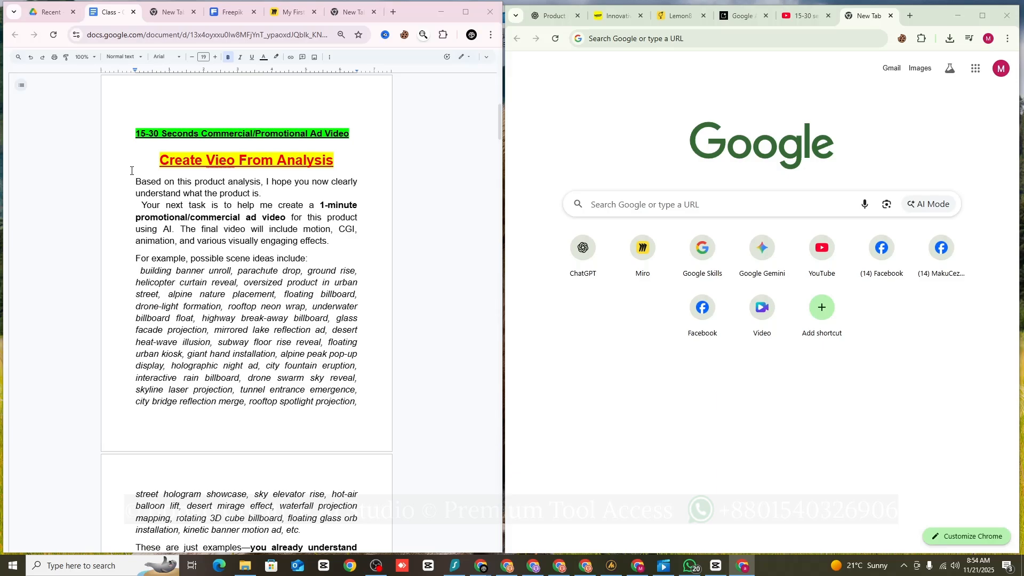
pyautogui.scroll(-1, 132, 170)
pyautogui.scroll(1, 131, 170)
# Step: Switch to the ChatGPT product image analysis chat and locate the 15-second timeline request below the MOJO can analysis
pyautogui.click(553, 18)
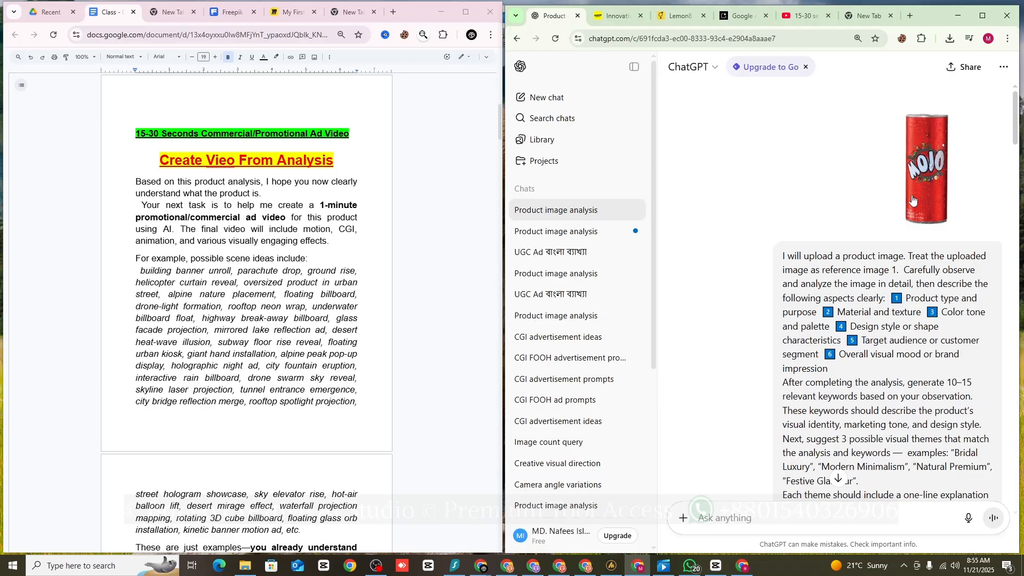
pyautogui.scroll(-5, 810, 288)
pyautogui.scroll(-5, 810, 288)
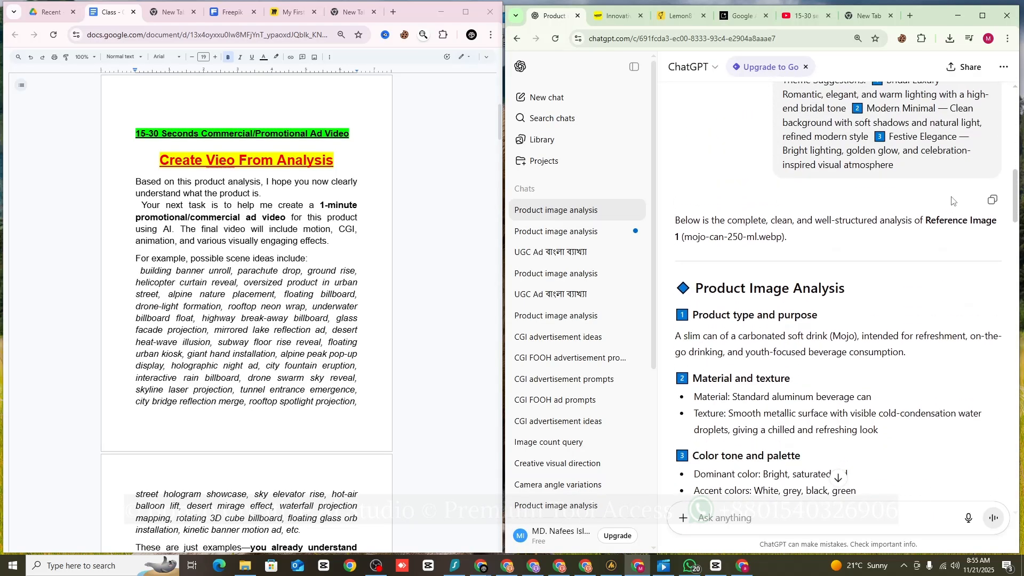
pyautogui.click(839, 478)
pyautogui.scroll(-5, 866, 236)
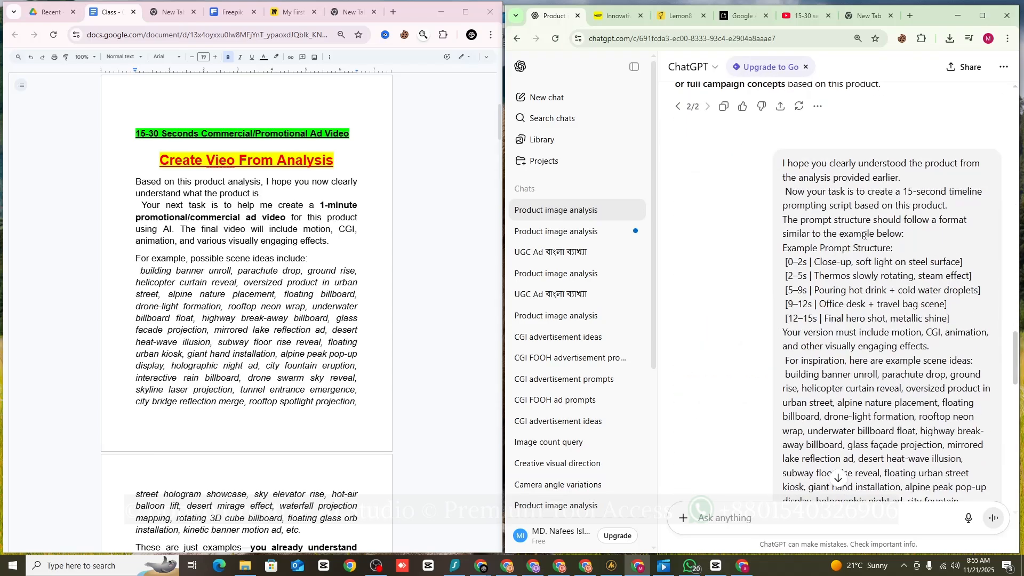
pyautogui.scroll(2, 777, 208)
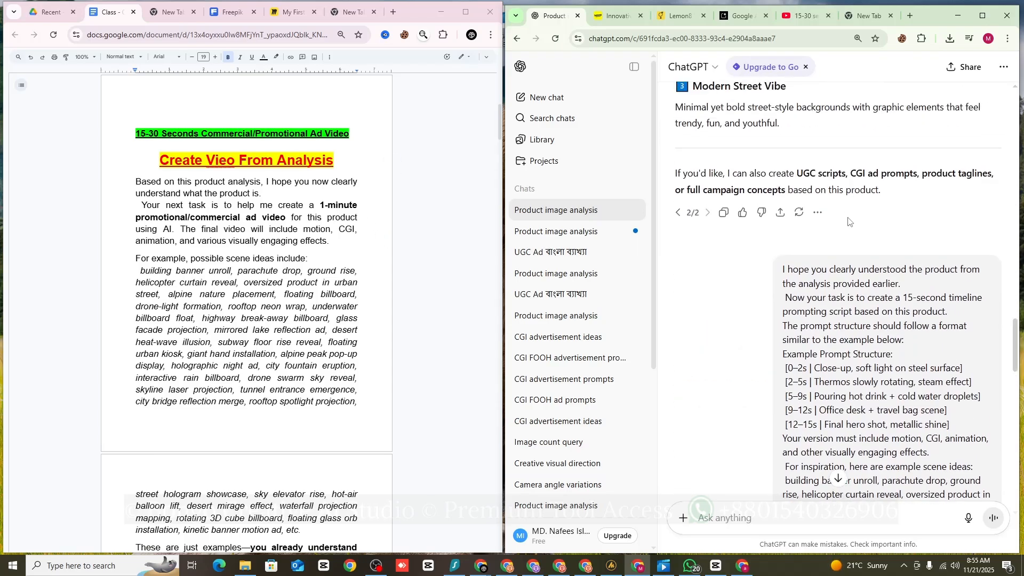
pyautogui.scroll(2, 850, 221)
# Step: Copy the 1-minute commercial prompt from "Based on this product analysis" through the last product requirement
pyautogui.click(137, 182)
pyautogui.moveTo(137, 182); pyautogui.dragTo(201, 217)
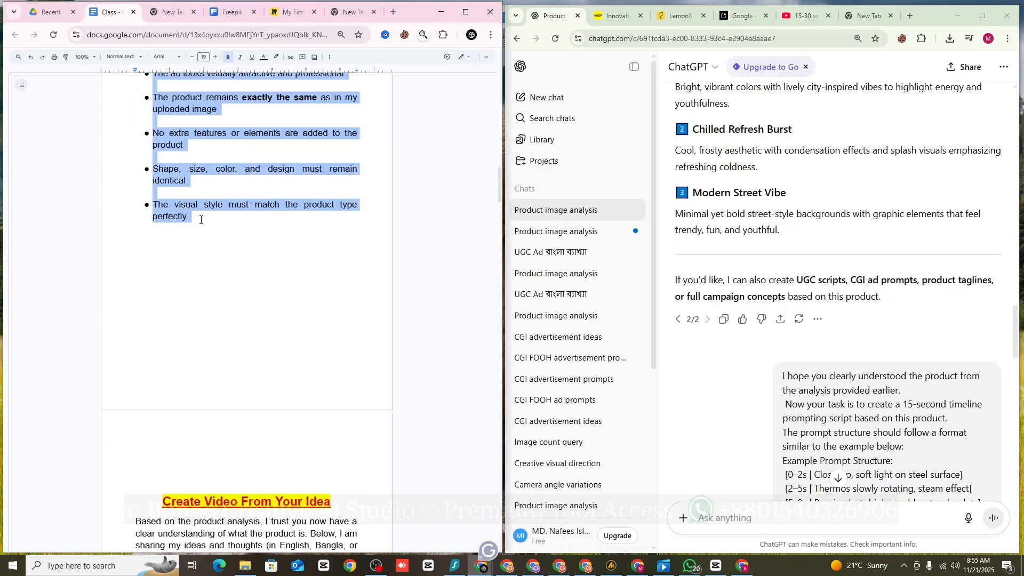
pyautogui.rightClick(213, 224)
pyautogui.click(245, 274)
# Step: Review the 1-minute commercial prompt from its opening paragraph to the product requirements list
pyautogui.scroll(7, 245, 281)
pyautogui.scroll(-3, 243, 281)
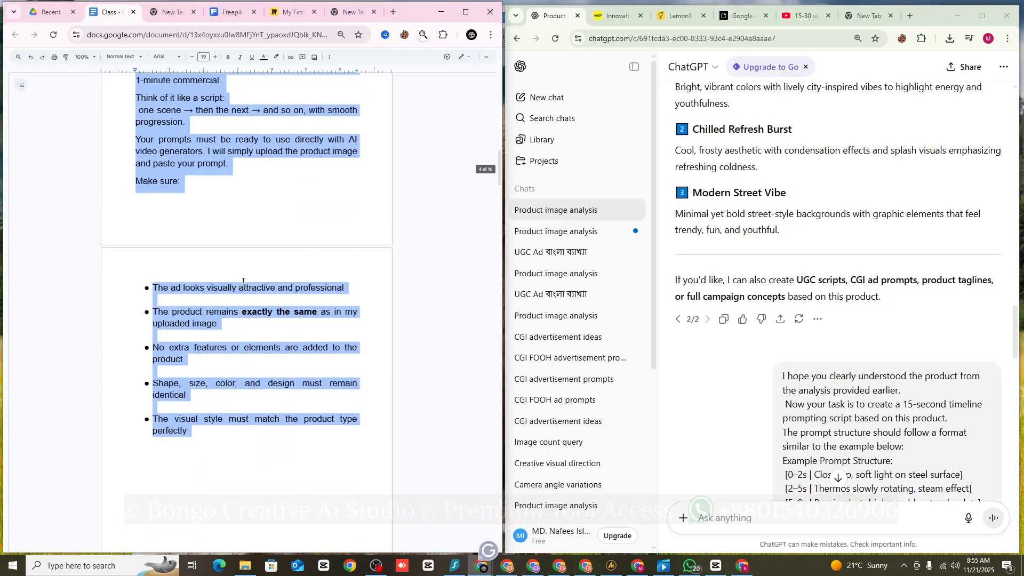
pyautogui.scroll(10, 243, 281)
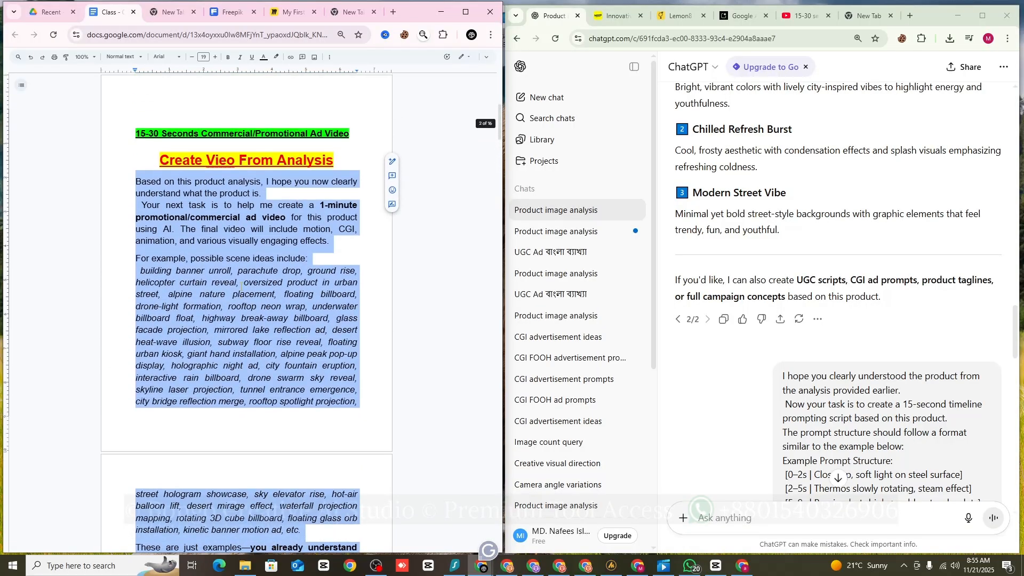
pyautogui.scroll(-6, 241, 287)
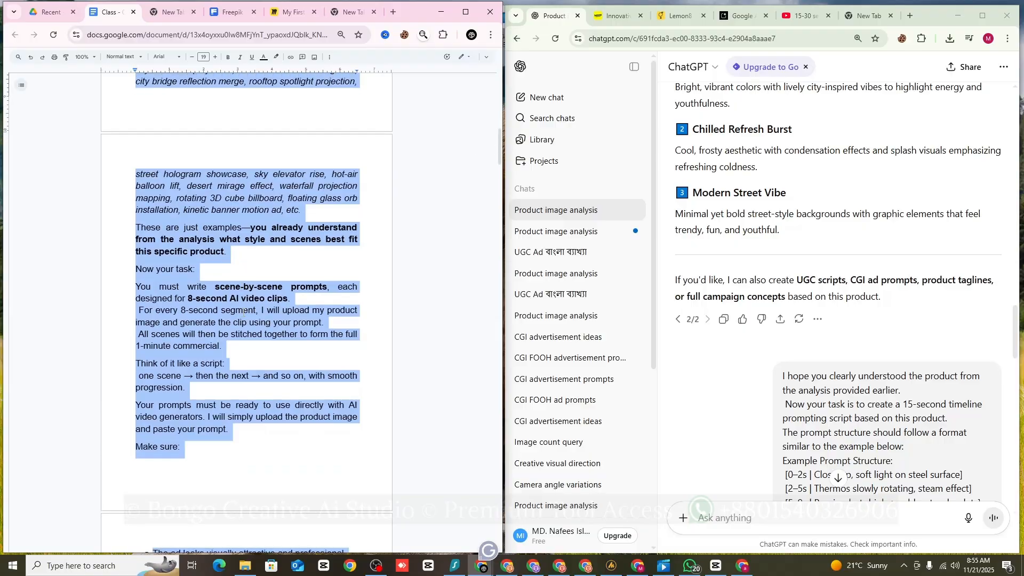
pyautogui.scroll(-4, 243, 311)
pyautogui.scroll(4, 244, 326)
pyautogui.click(207, 326)
pyautogui.scroll(3, 207, 316)
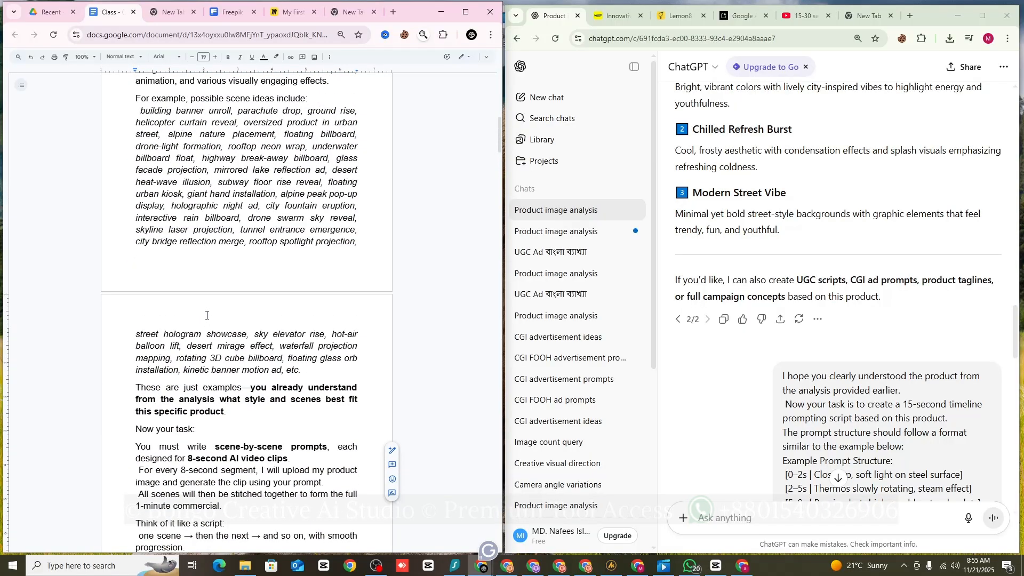
pyautogui.scroll(4, 207, 315)
pyautogui.scroll(-2, 207, 315)
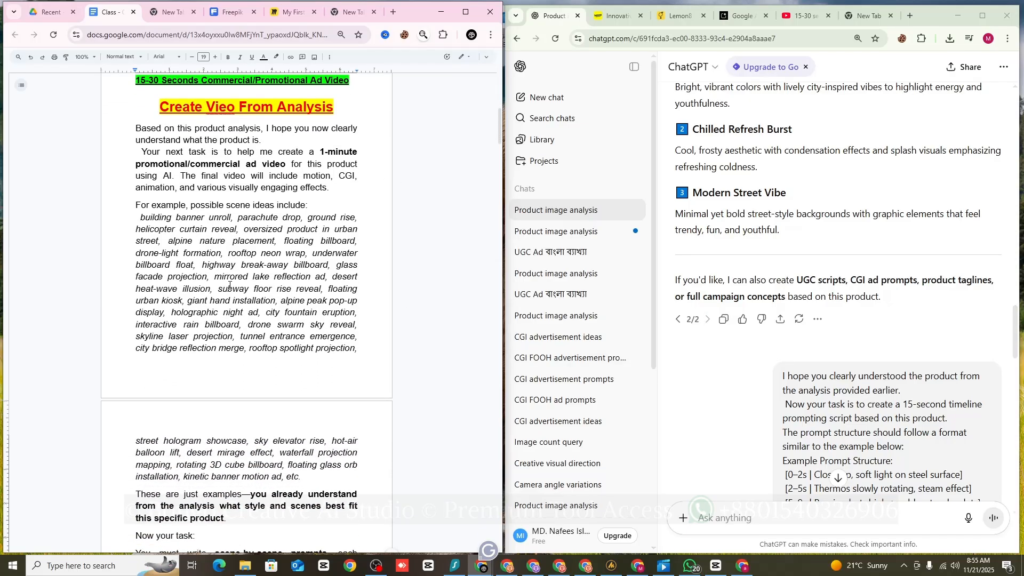
pyautogui.scroll(-1, 223, 273)
pyautogui.scroll(1, 223, 273)
# Step: Highlight the "1-minute" duration and the "8-second AI video clips" wording in the prompt to check the timing instructions
pyautogui.doubleClick(323, 152)
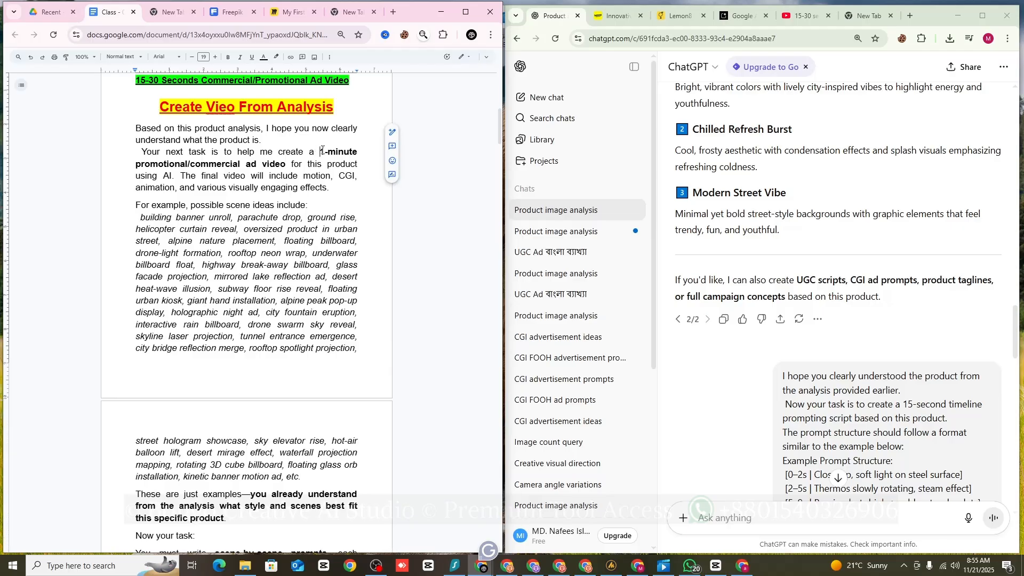
pyautogui.moveTo(324, 149); pyautogui.dragTo(357, 158)
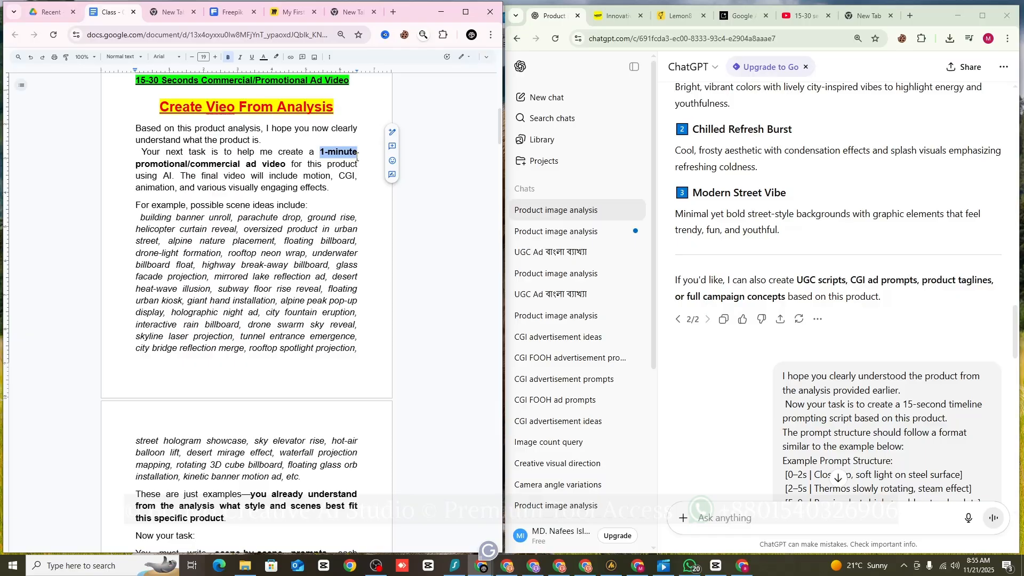
pyautogui.moveTo(324, 149); pyautogui.dragTo(359, 147)
pyautogui.scroll(-5, 185, 318)
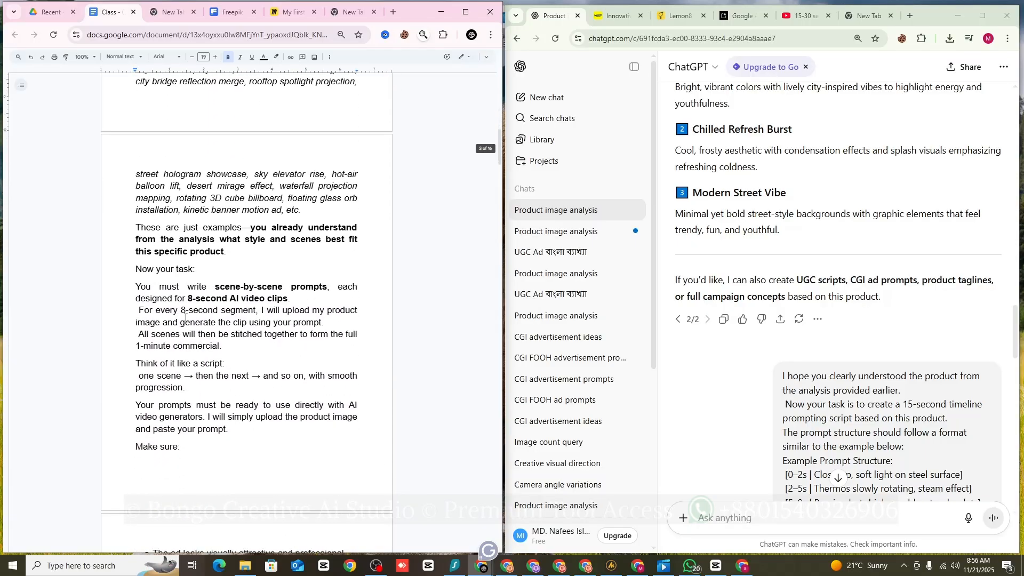
pyautogui.moveTo(188, 299); pyautogui.dragTo(289, 303)
pyautogui.scroll(5, 154, 166)
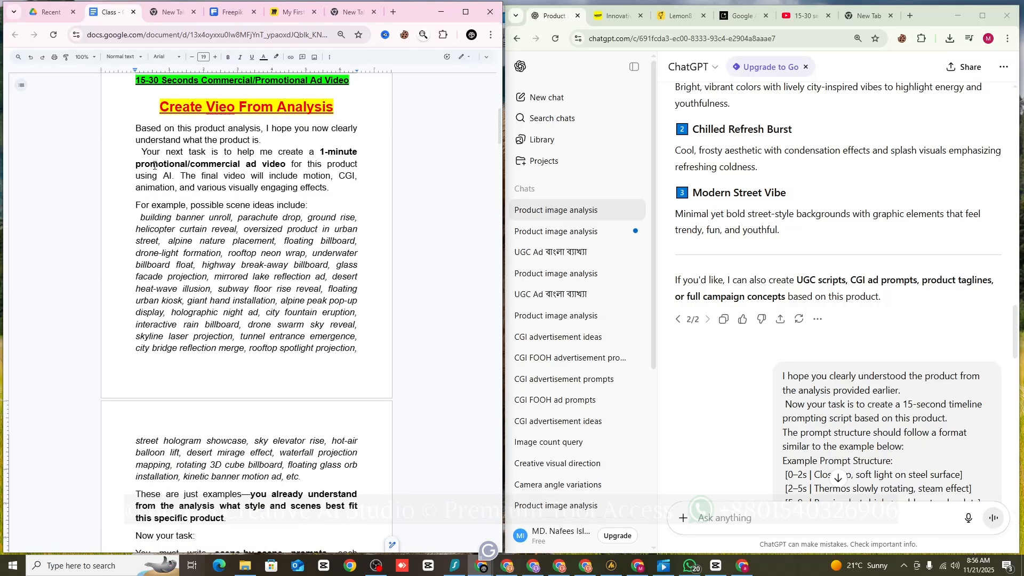
# Step: Select the full text of the "Create Vieo From Analysis" prompt, including the bulleted product requirements, and copy it
pyautogui.moveTo(137, 128); pyautogui.dragTo(189, 378)
pyautogui.scroll(-3, 265, 212)
pyautogui.scroll(-7, 240, 212)
pyautogui.scroll(-1, 189, 201)
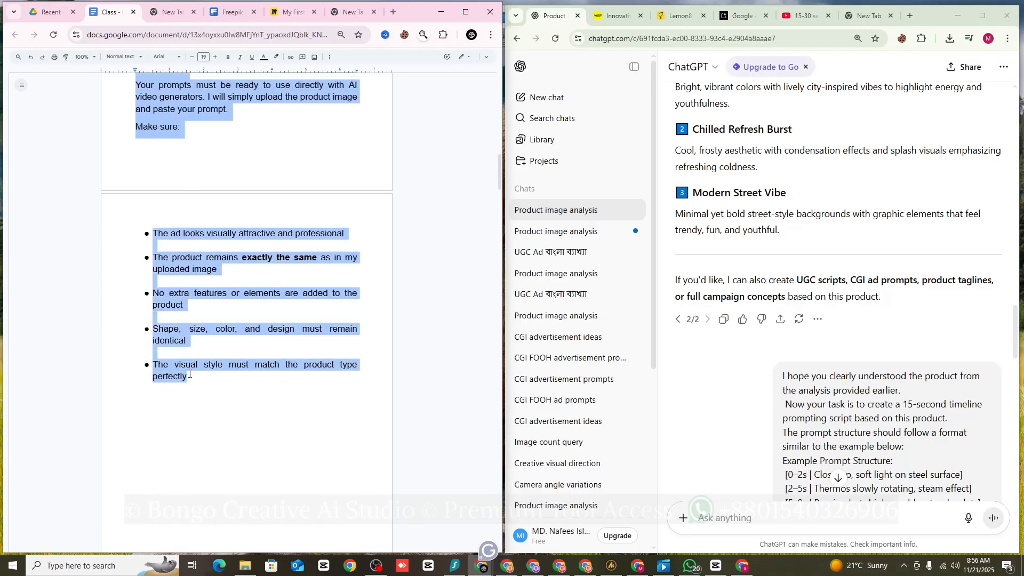
pyautogui.rightClick(201, 346)
pyautogui.click(220, 363)
pyautogui.scroll(-4, 187, 378)
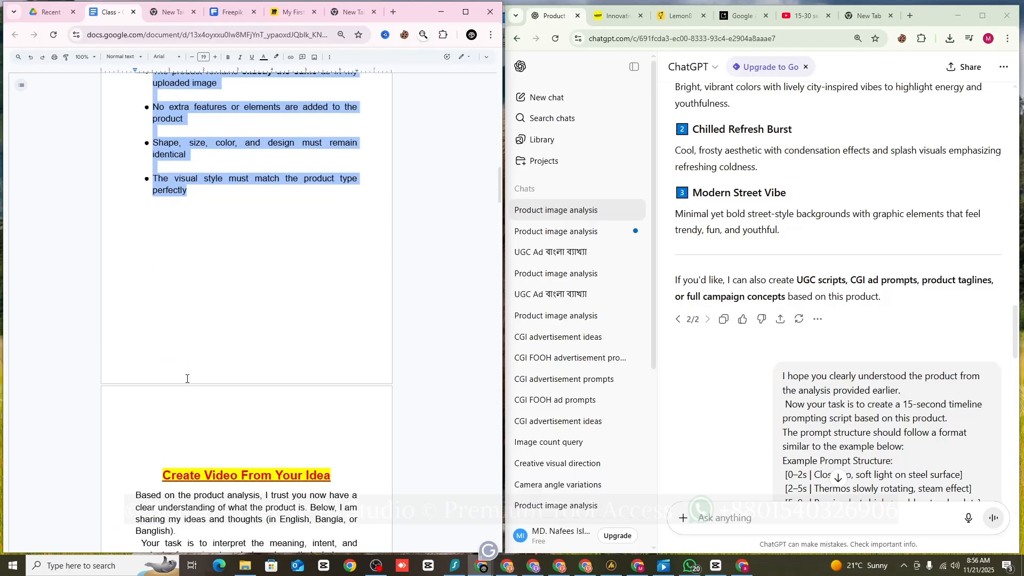
pyautogui.scroll(3, 187, 379)
pyautogui.scroll(3, 186, 378)
# Step: Replace the 15-second timeline message in the ChatGPT chat with the copied 1-minute commercial prompt and send it
pyautogui.scroll(-10, 951, 313)
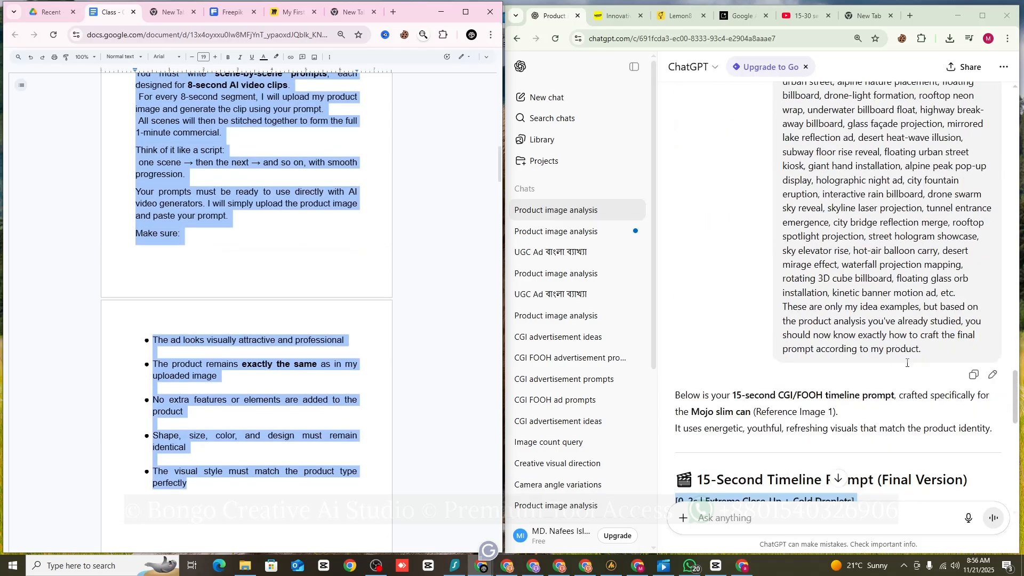
pyautogui.click(993, 321)
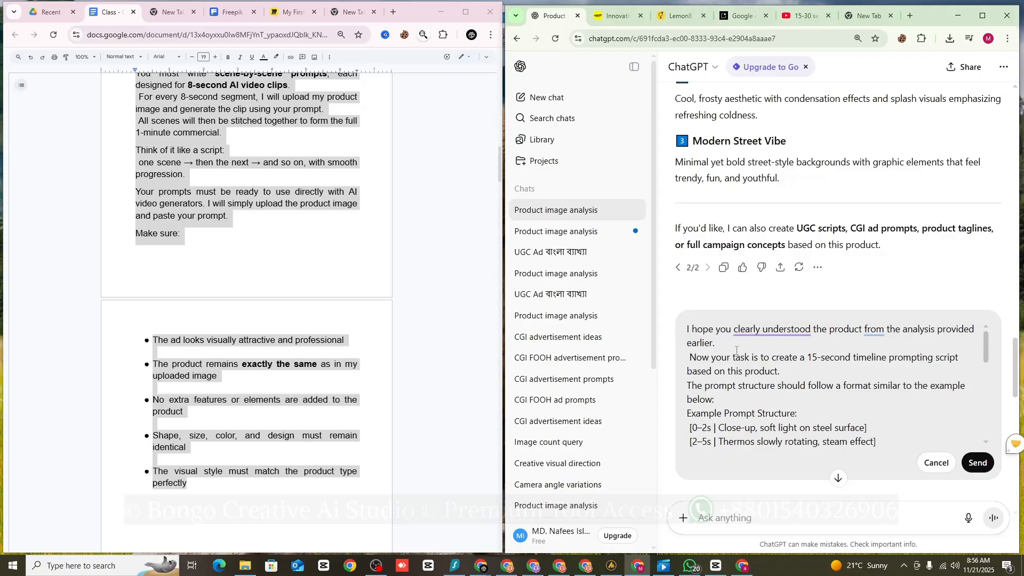
pyautogui.hotkey('ctrl', 'a')
pyautogui.scroll(-10, 833, 384)
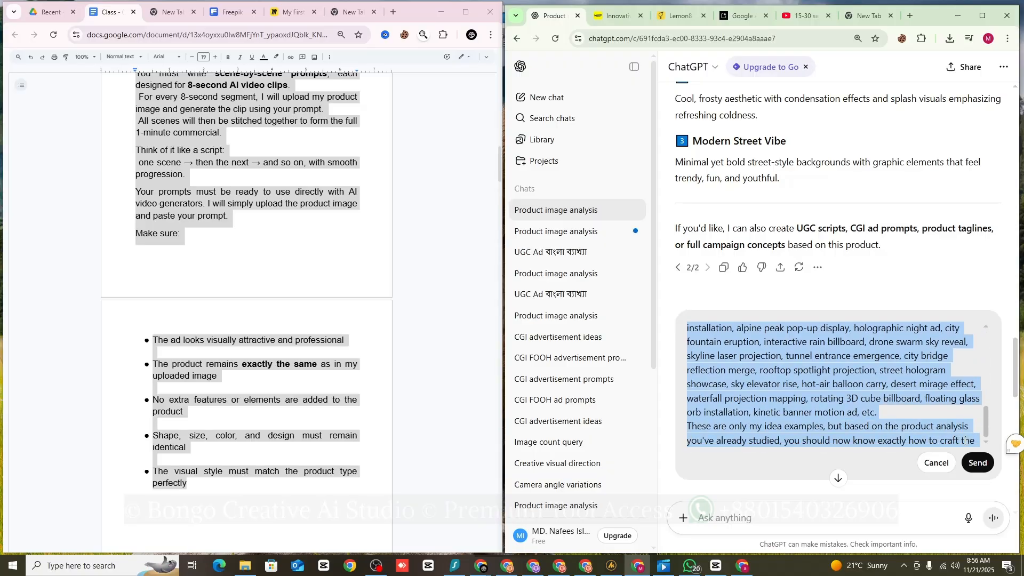
pyautogui.hotkey('ctrl', 'v')
pyautogui.click(978, 463)
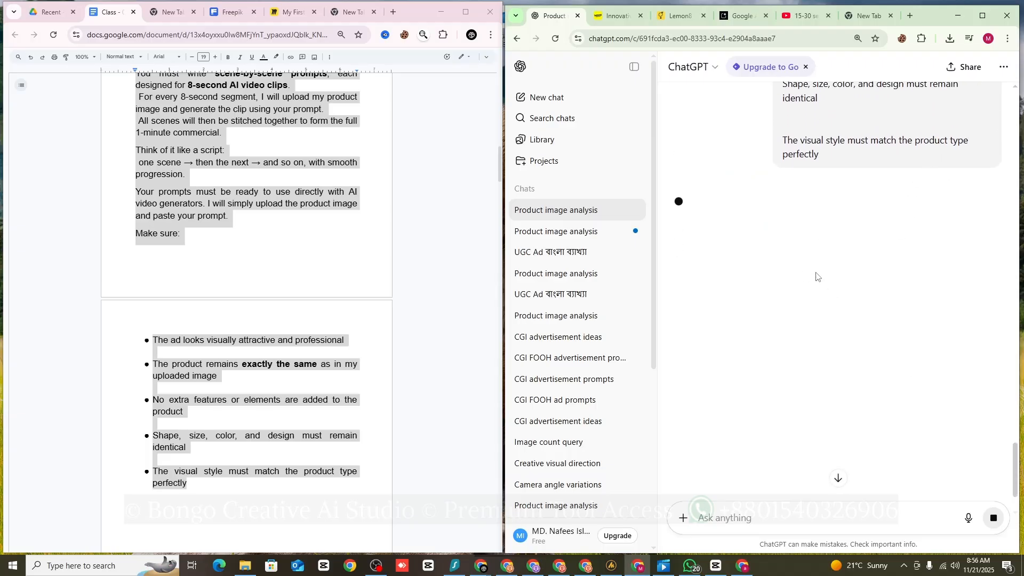
# Step: Review the generated 8-second scene prompts for the MOJO commercial, from the final scene back to the introduction
pyautogui.scroll(-2, 752, 228)
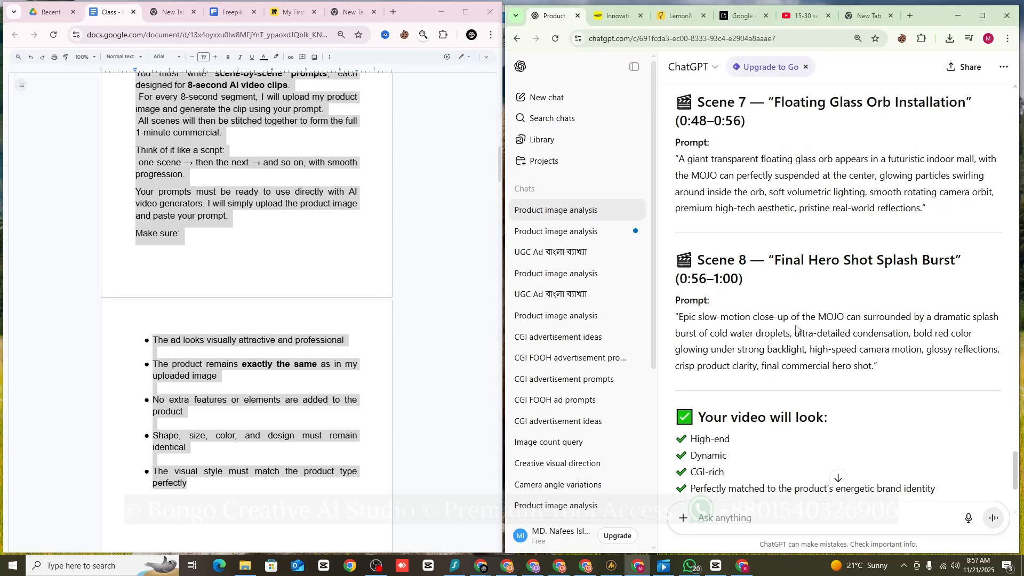
pyautogui.scroll(2, 795, 334)
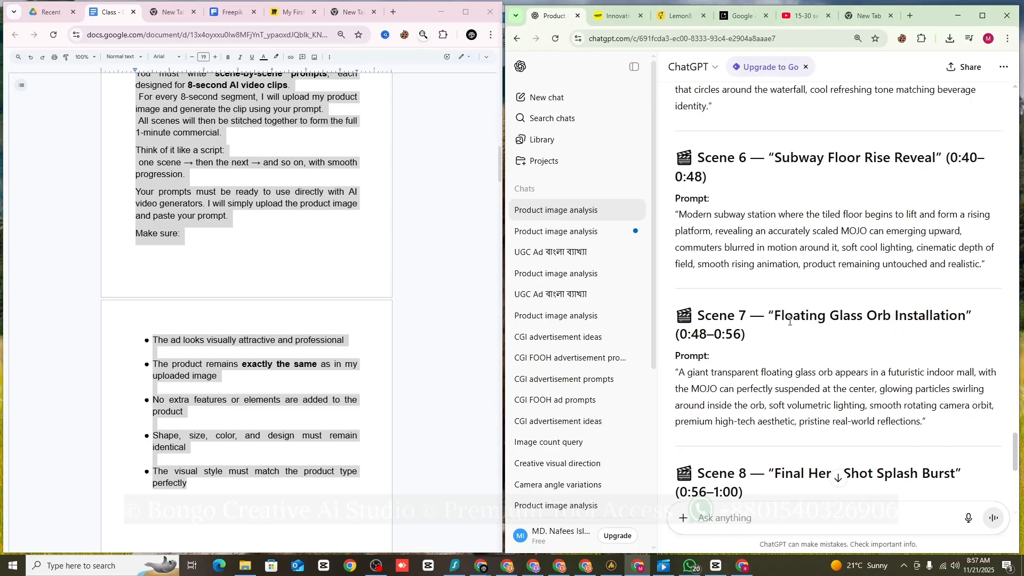
pyautogui.scroll(6, 788, 348)
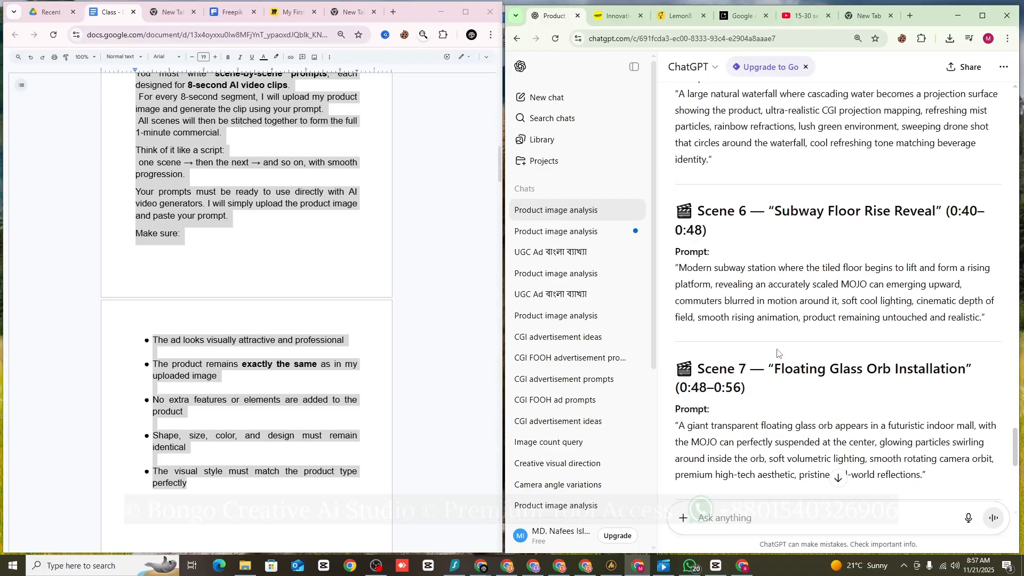
pyautogui.scroll(13, 780, 350)
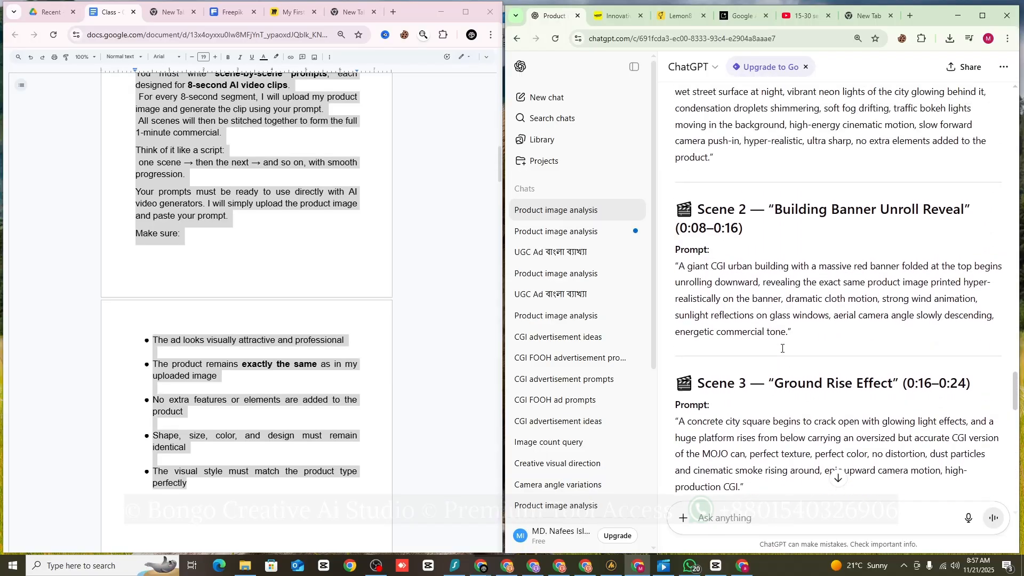
pyautogui.scroll(6, 783, 349)
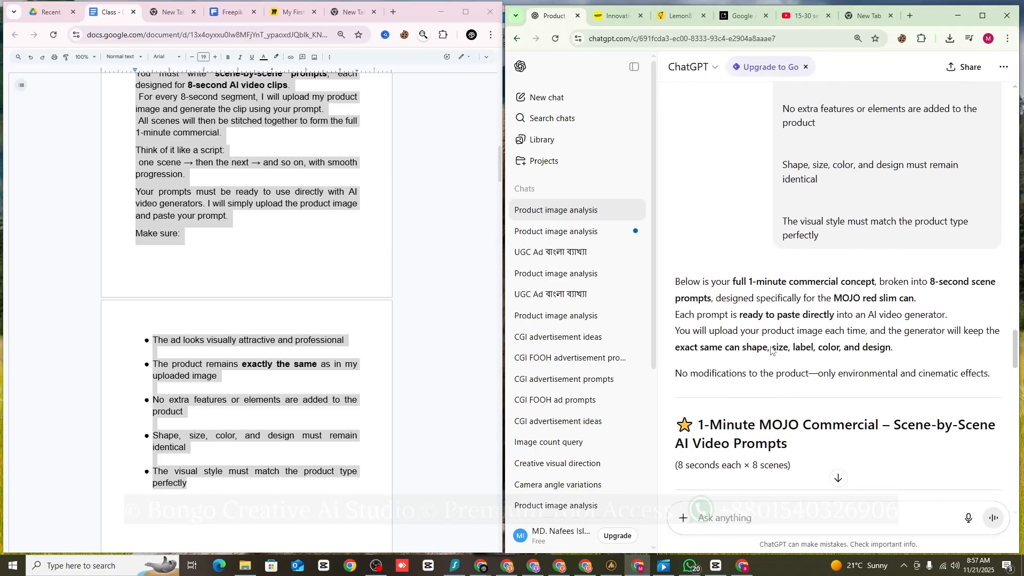
# Step: Copy the Scene 1 "Urban Energy Kickoff" prompt text from the ChatGPT response
pyautogui.scroll(-4, 771, 347)
pyautogui.scroll(-1, 771, 348)
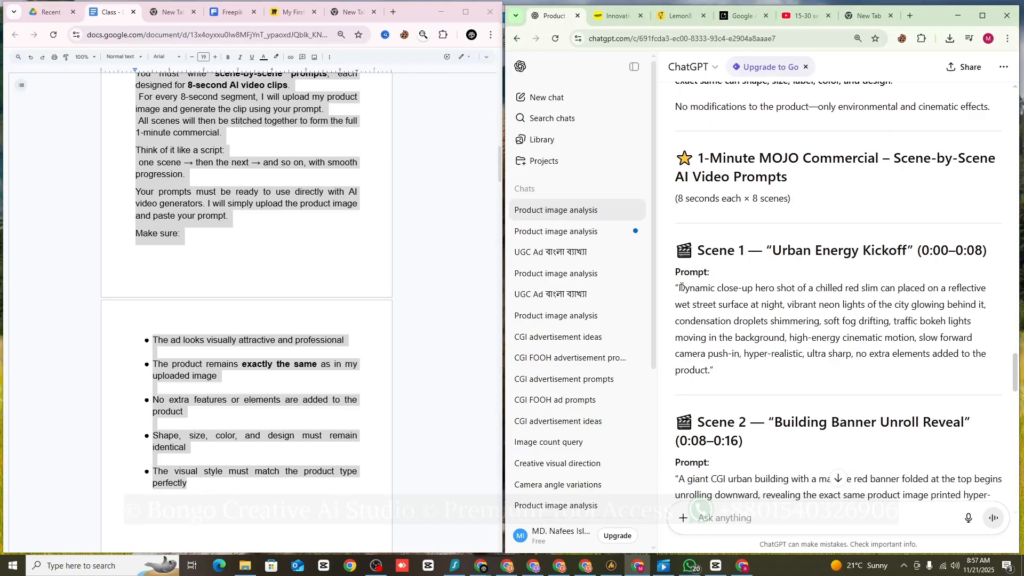
pyautogui.moveTo(682, 289); pyautogui.dragTo(712, 370)
pyautogui.rightClick(702, 339)
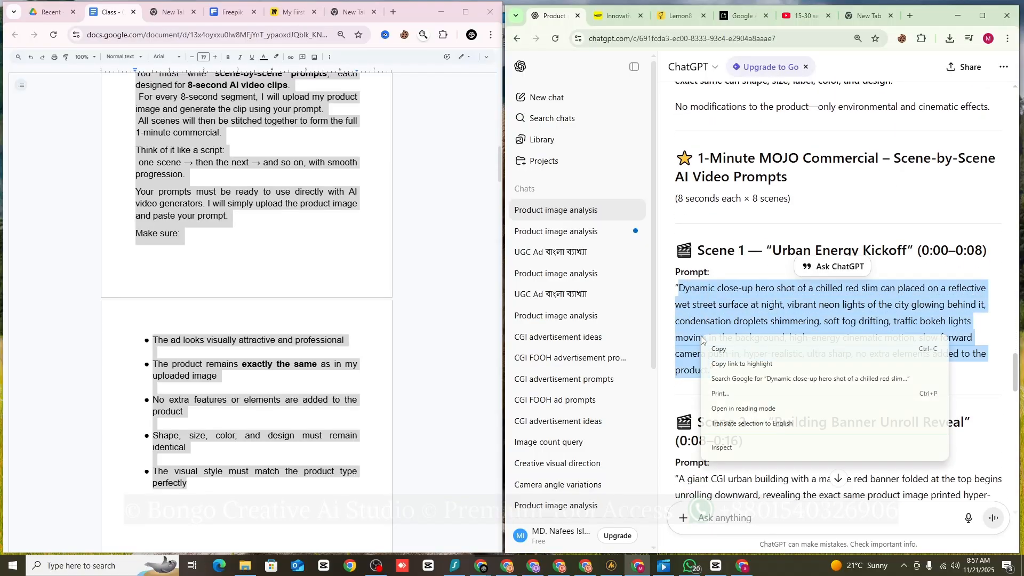
pyautogui.click(718, 349)
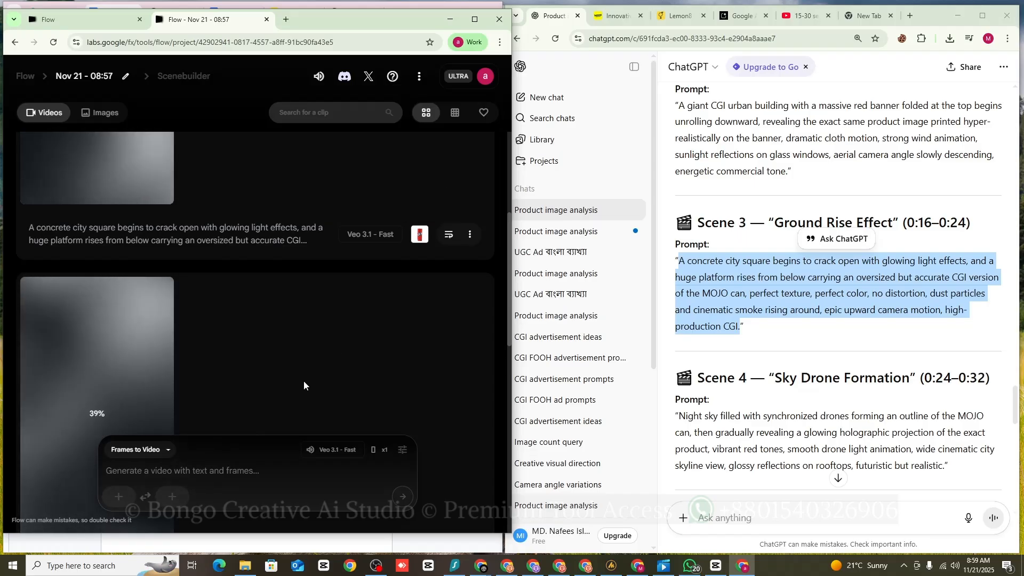
# Step: Check the account's remaining AI credits in Flow, close that information, and look over the generated MOJO clips
pyautogui.click(481, 83)
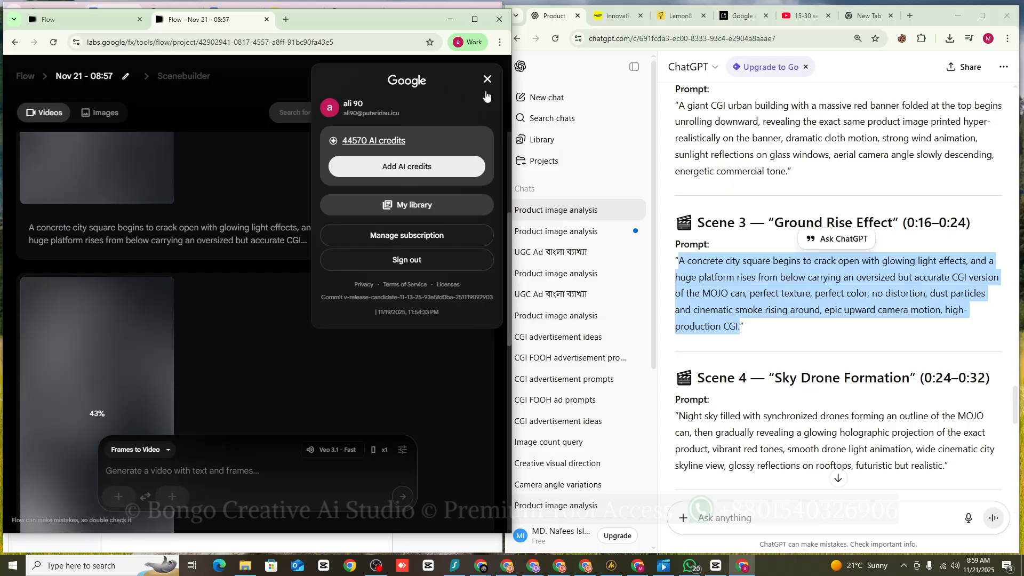
pyautogui.click(487, 81)
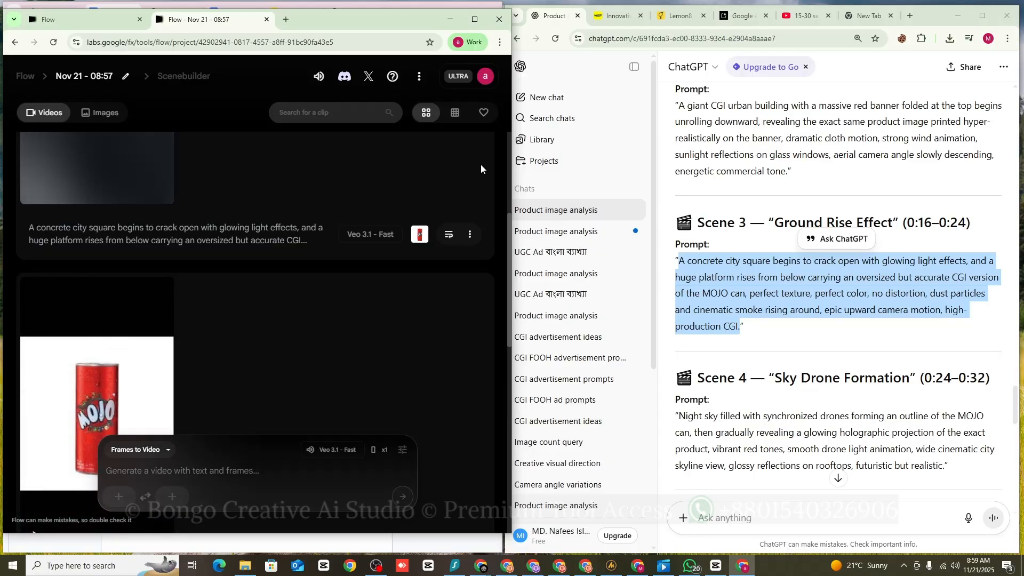
pyautogui.scroll(5, 165, 344)
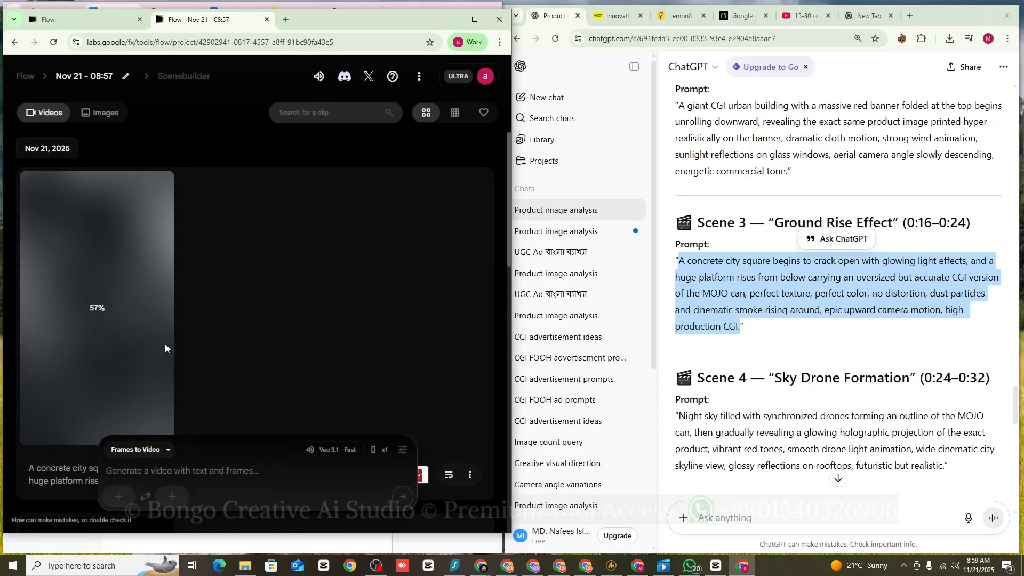
pyautogui.scroll(-12, 165, 344)
pyautogui.scroll(5, 166, 349)
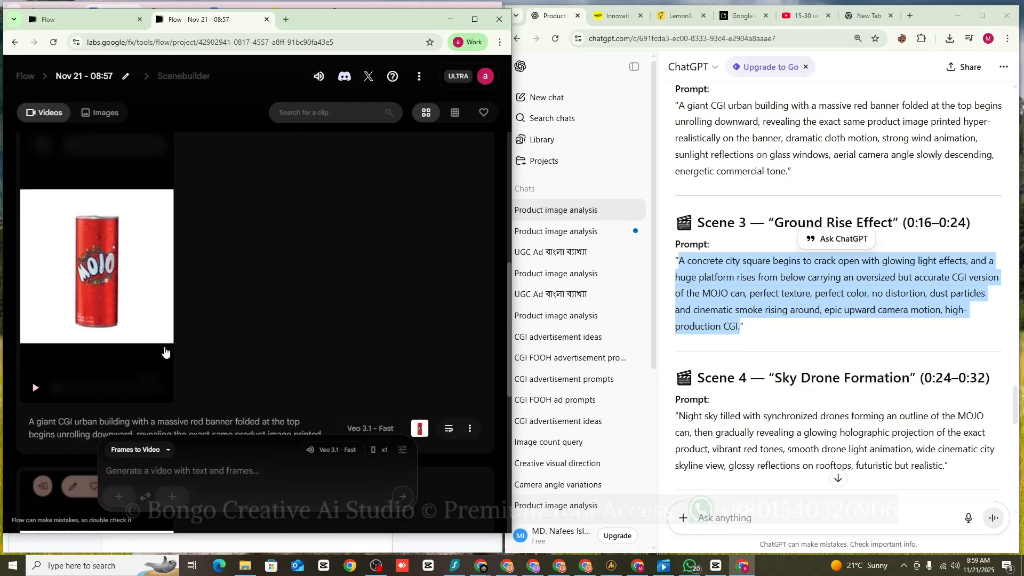
pyautogui.scroll(-2, 739, 397)
pyautogui.scroll(-1, 739, 397)
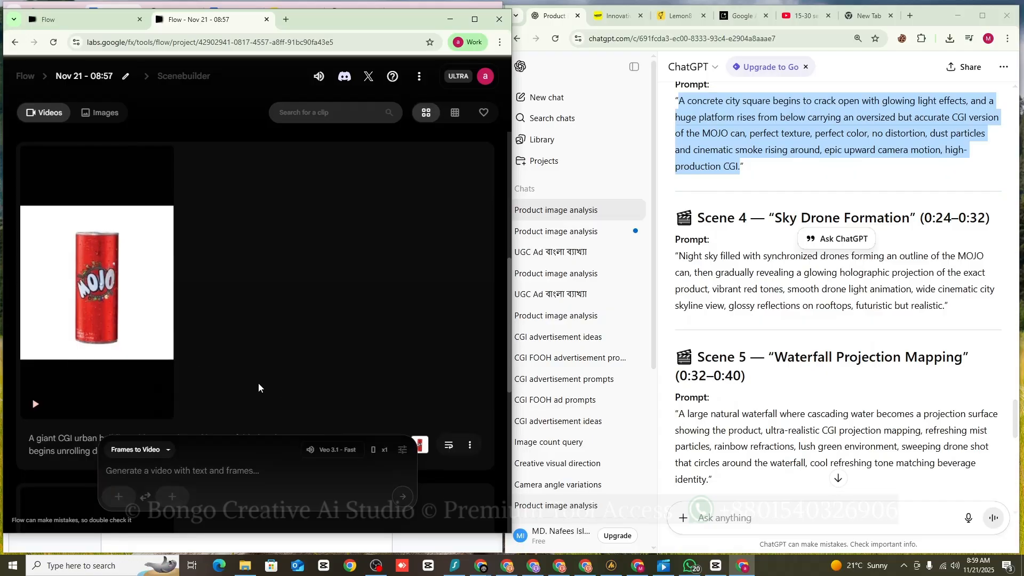
pyautogui.scroll(1, 213, 342)
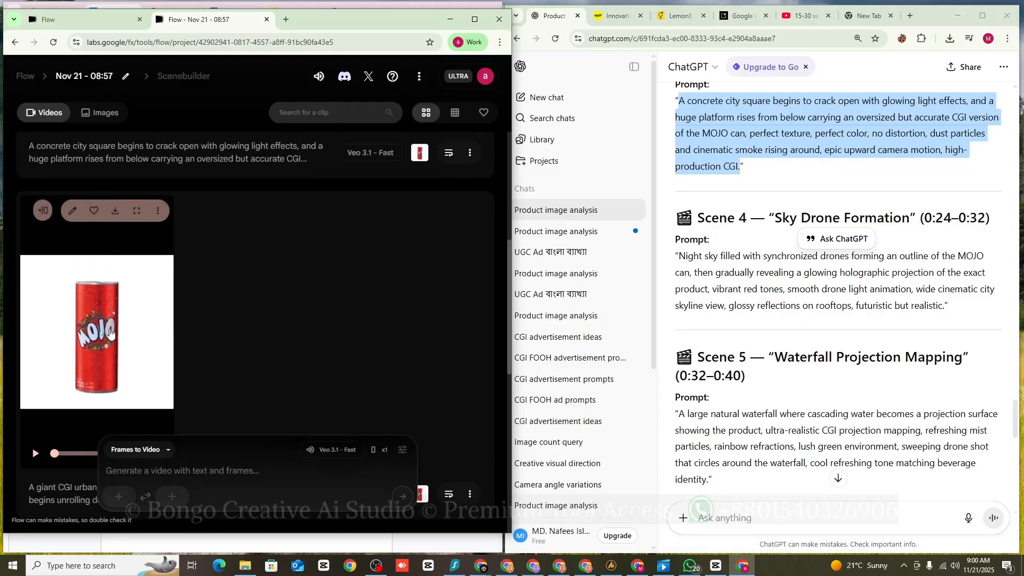
# Step: Play the generated clips for the neon street close-up, the building banner unroll and the concrete city square scene
pyautogui.scroll(-8, 63, 378)
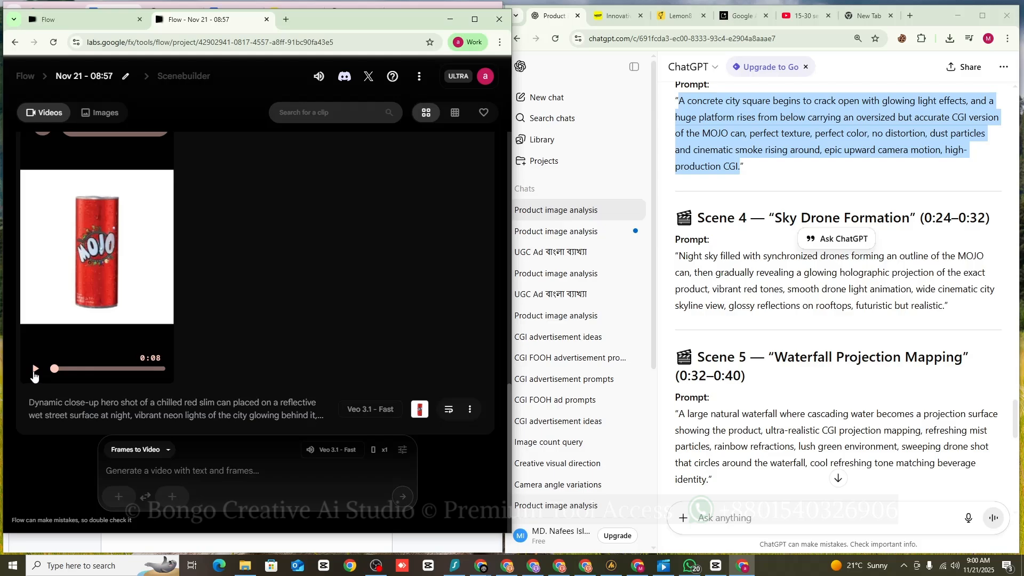
pyautogui.click(34, 372)
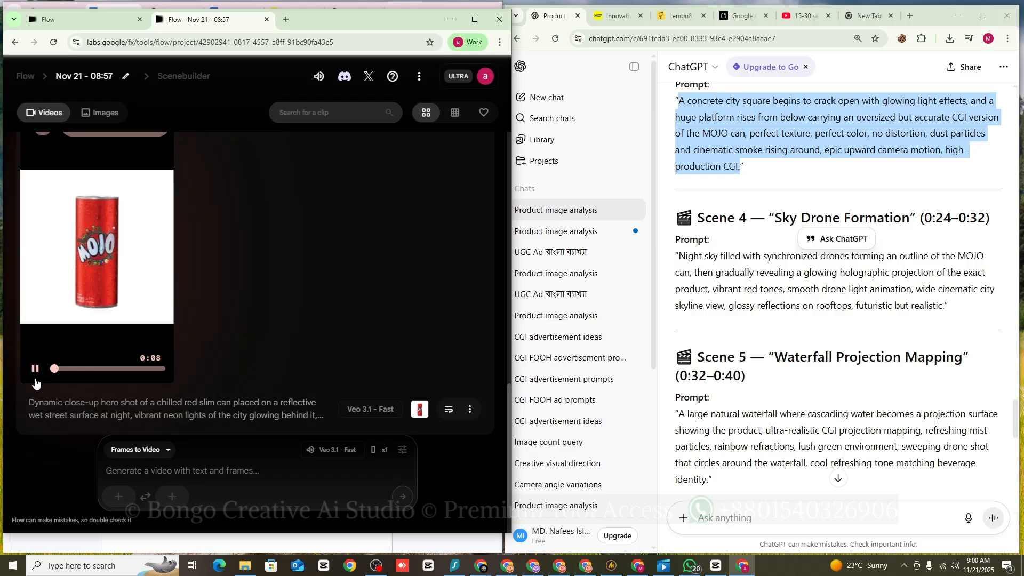
pyautogui.scroll(1, 37, 384)
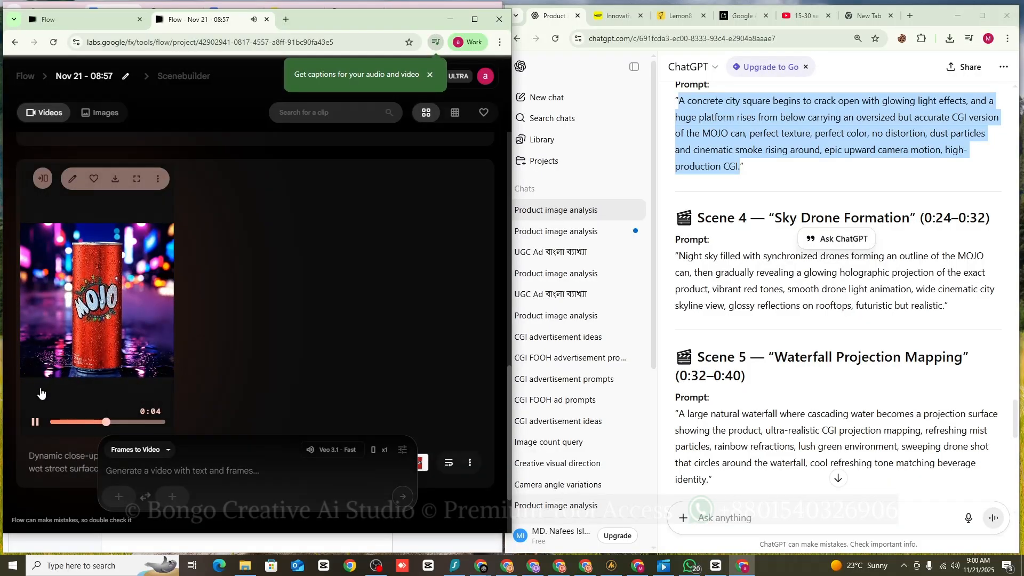
pyautogui.click(35, 423)
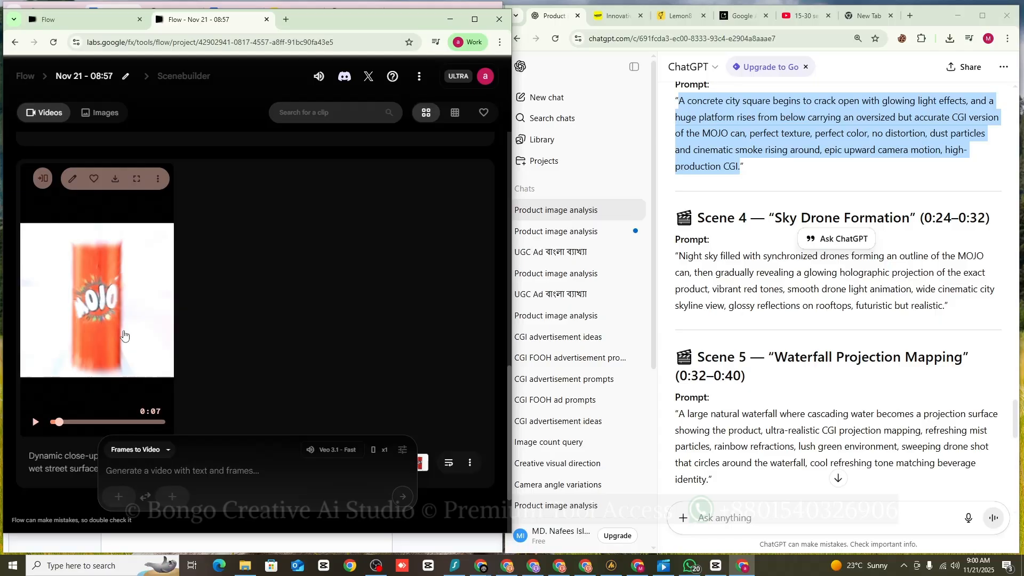
pyautogui.scroll(4, 124, 335)
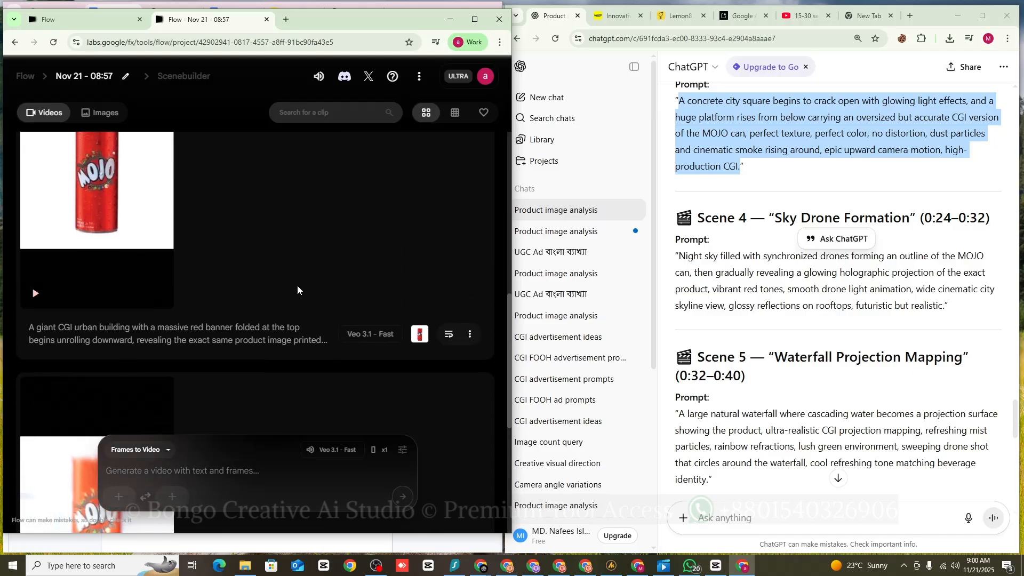
pyautogui.scroll(2, 158, 331)
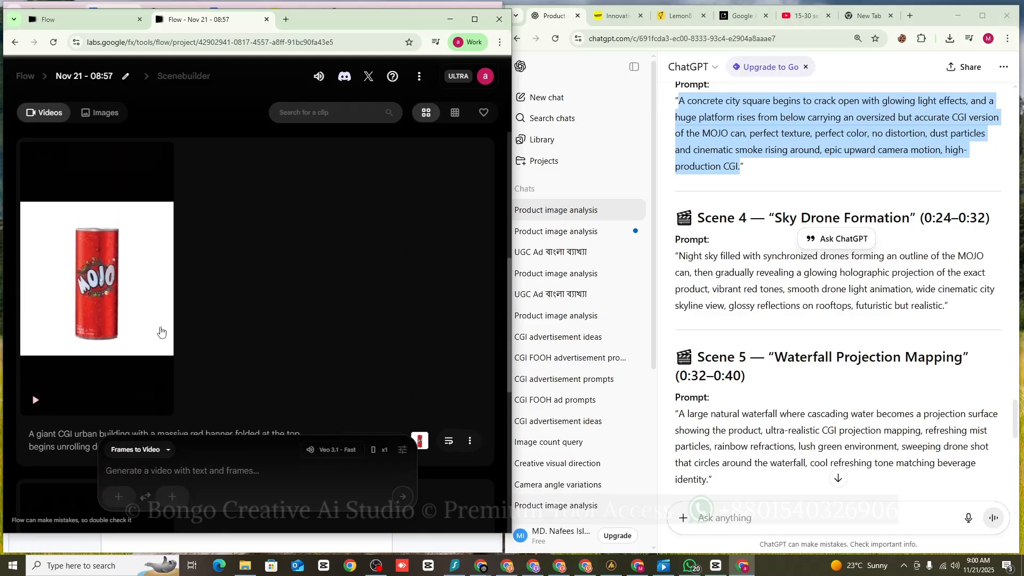
pyautogui.click(35, 400)
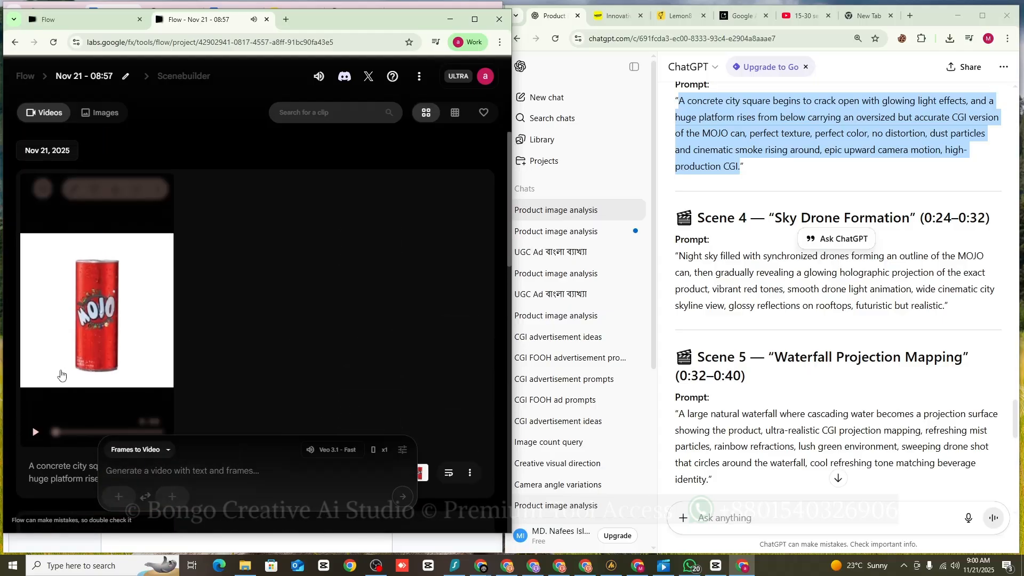
pyautogui.click(36, 431)
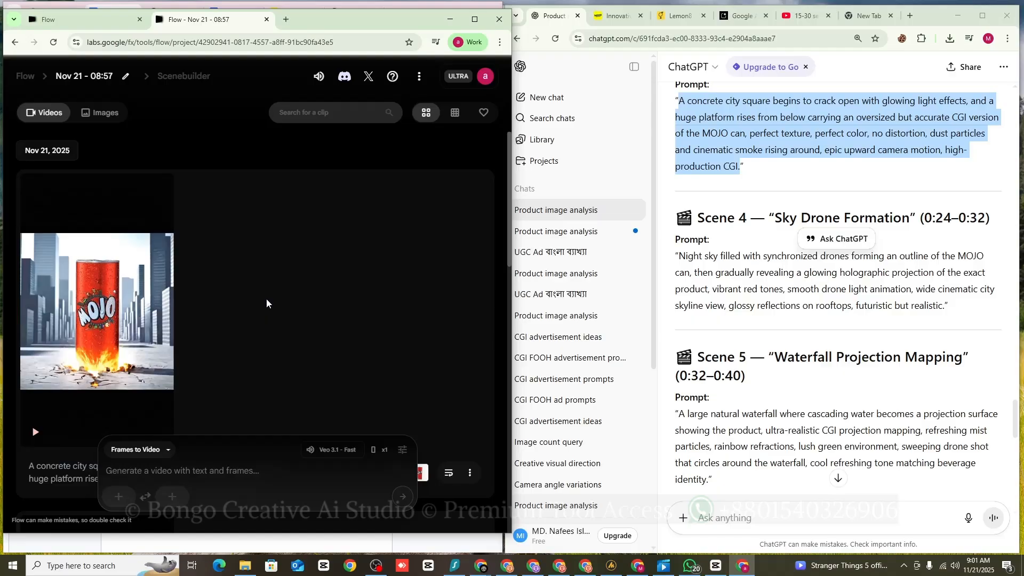
# Step: Minimize the Flow window and look through the Google Docs document down to the "From Reference Video" prompt
pyautogui.click(450, 19)
pyautogui.scroll(-5, 171, 346)
pyautogui.scroll(-5, 171, 345)
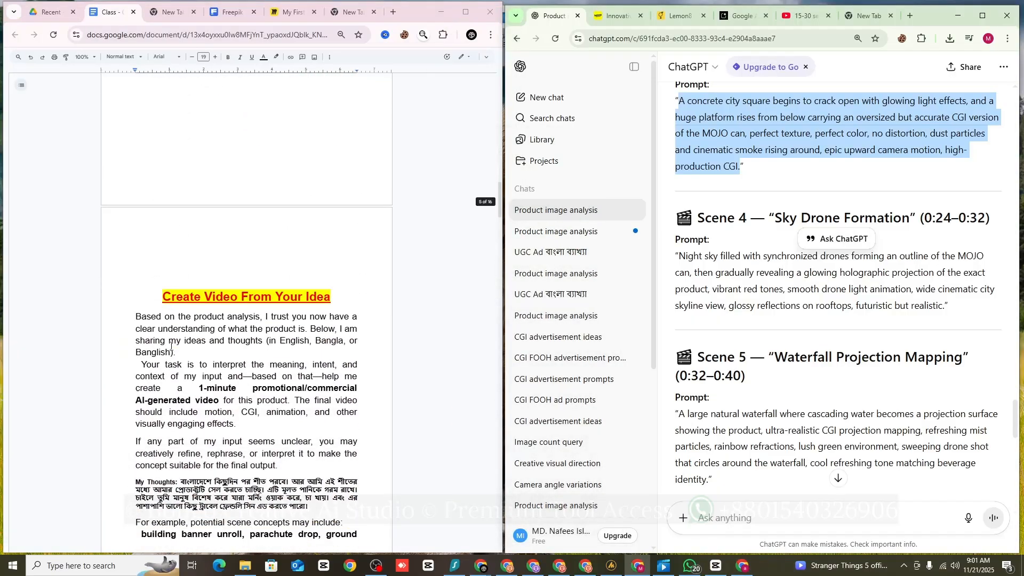
pyautogui.scroll(-3, 170, 346)
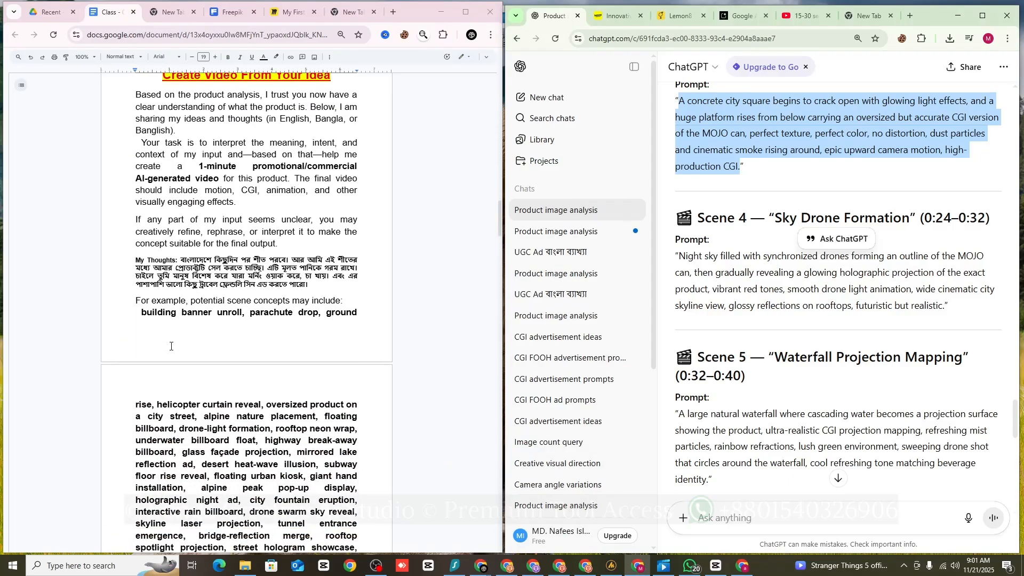
pyautogui.scroll(-20, 171, 346)
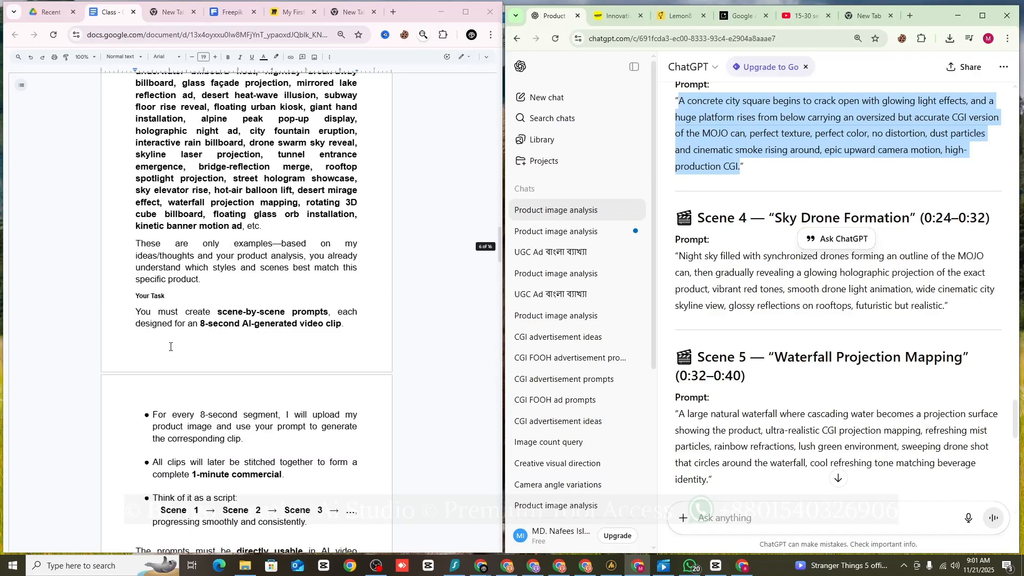
pyautogui.scroll(-2, 171, 346)
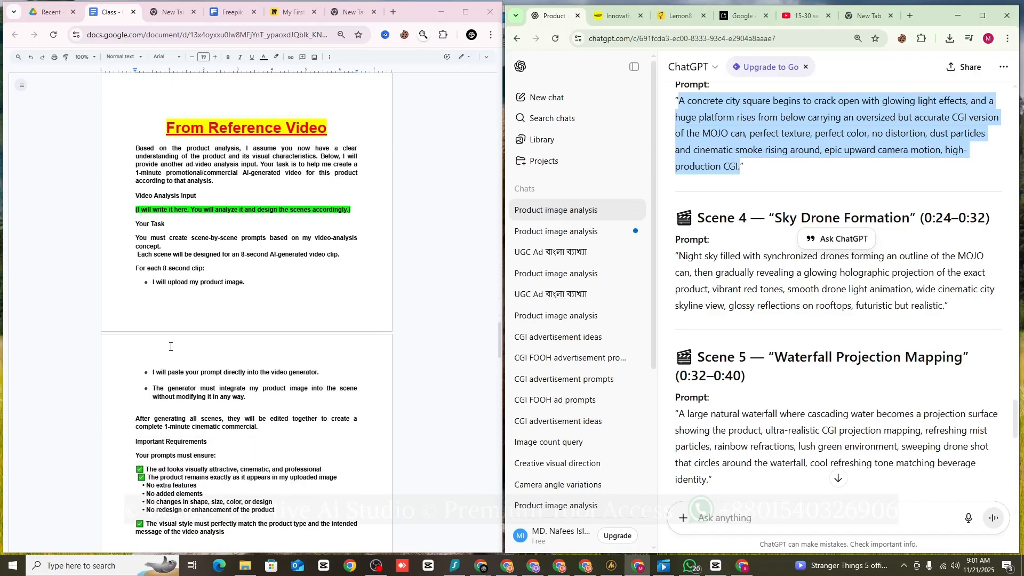
# Step: Switch to the YouTube results, open the Short "This perfume ad was made completely with AI", and watch it
pyautogui.click(804, 15)
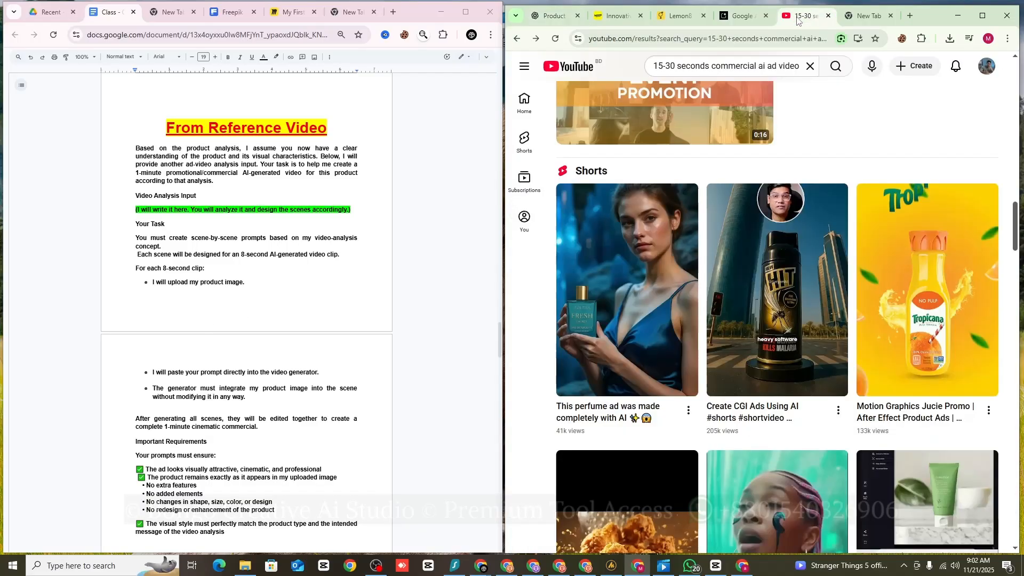
pyautogui.click(622, 265)
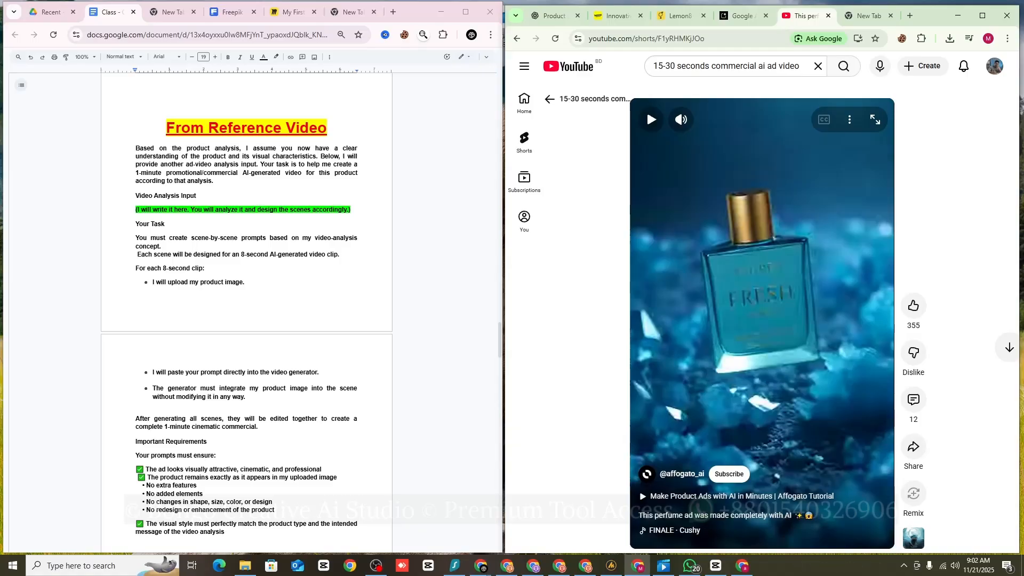
pyautogui.click(753, 317)
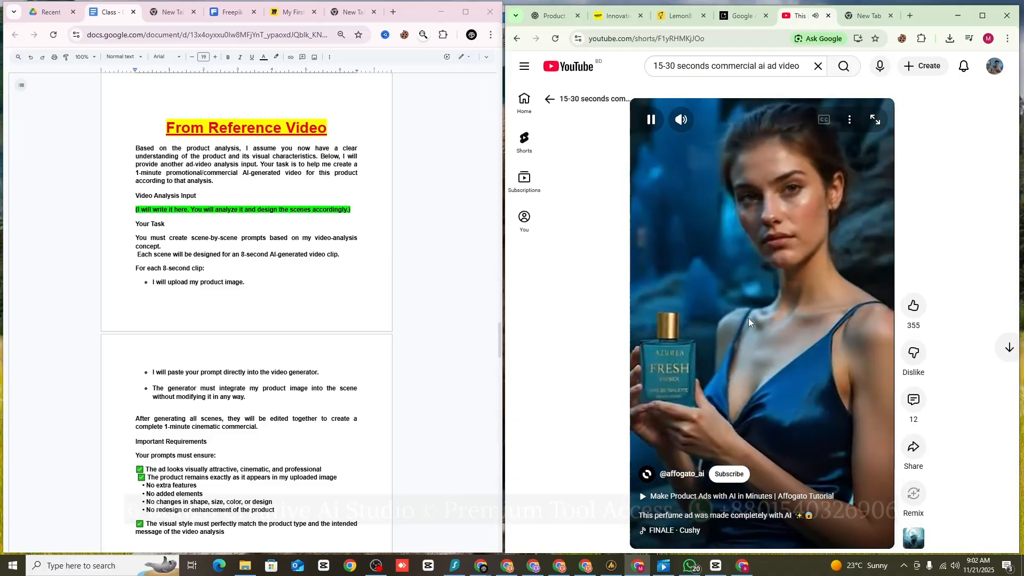
pyautogui.click(748, 318)
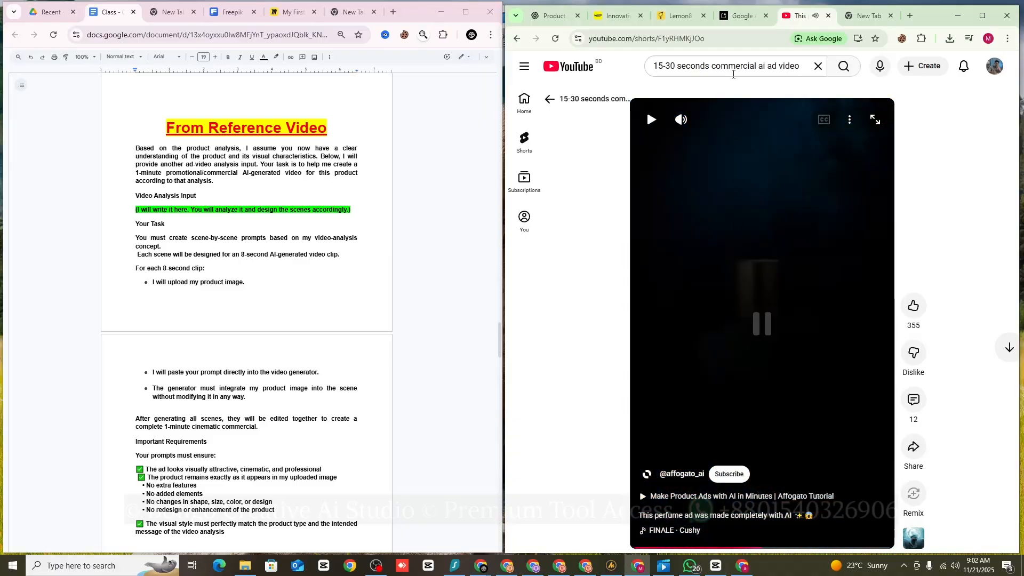
# Step: Copy the perfume Short's URL and paste it into the Google AI Studio prompt to attach the video
pyautogui.click(713, 38)
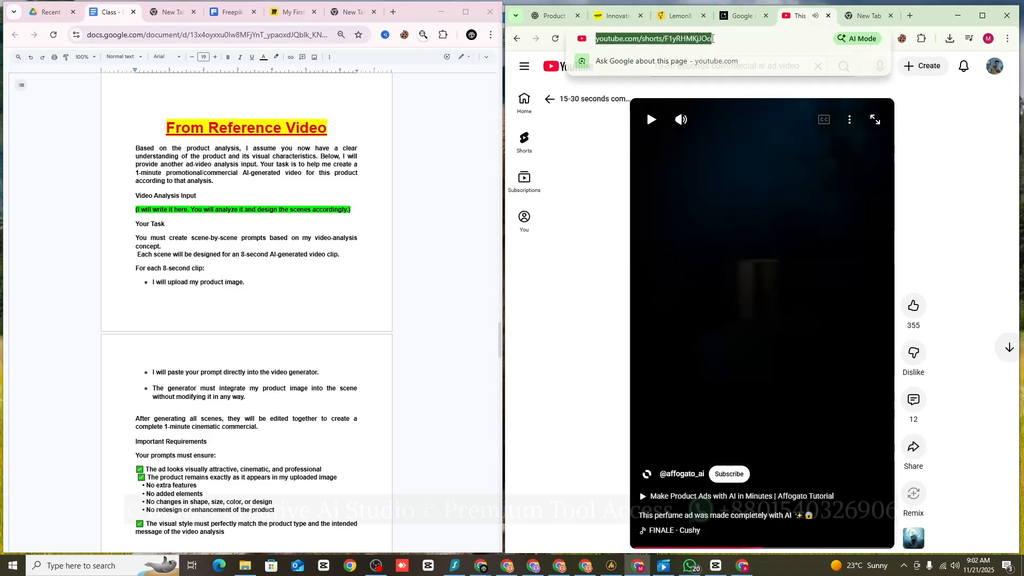
pyautogui.rightClick(707, 42)
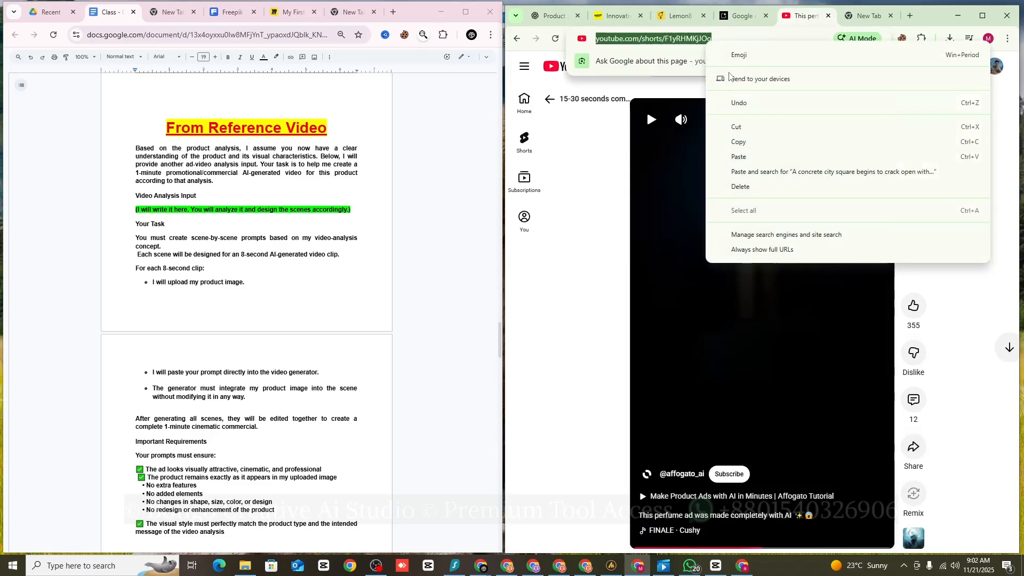
pyautogui.click(745, 144)
pyautogui.click(735, 20)
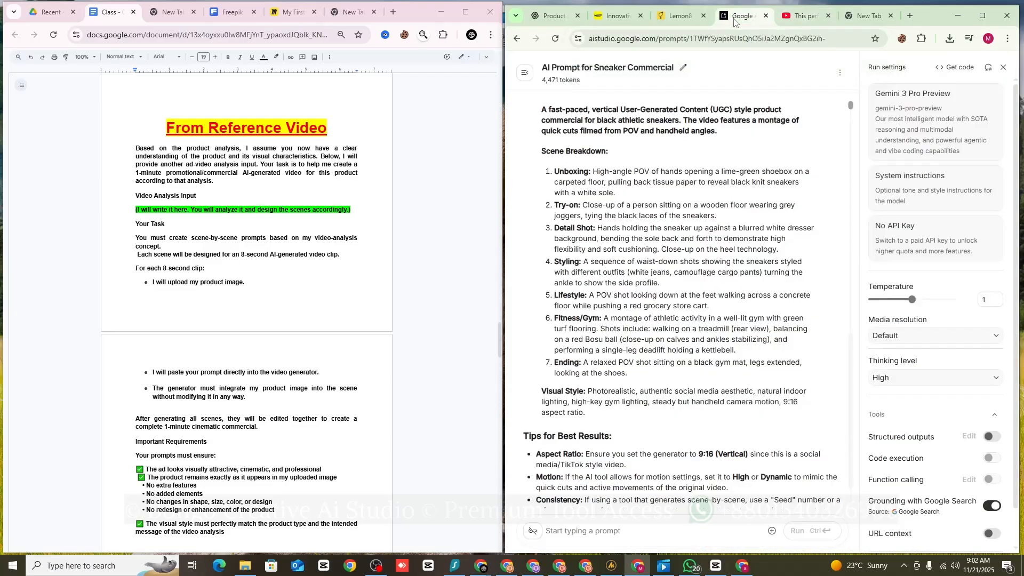
pyautogui.scroll(-1, 683, 299)
pyautogui.rightClick(578, 530)
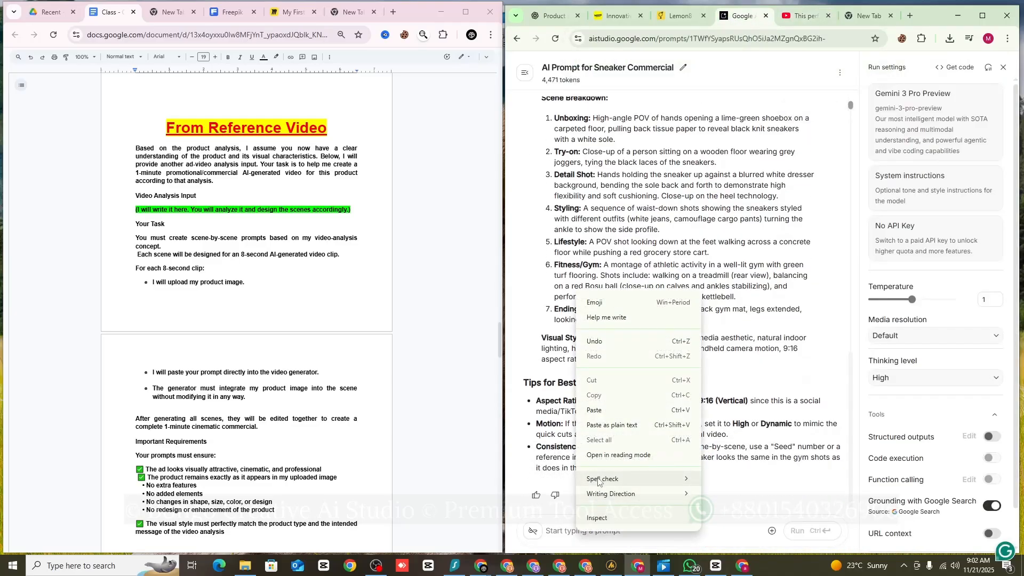
pyautogui.click(622, 410)
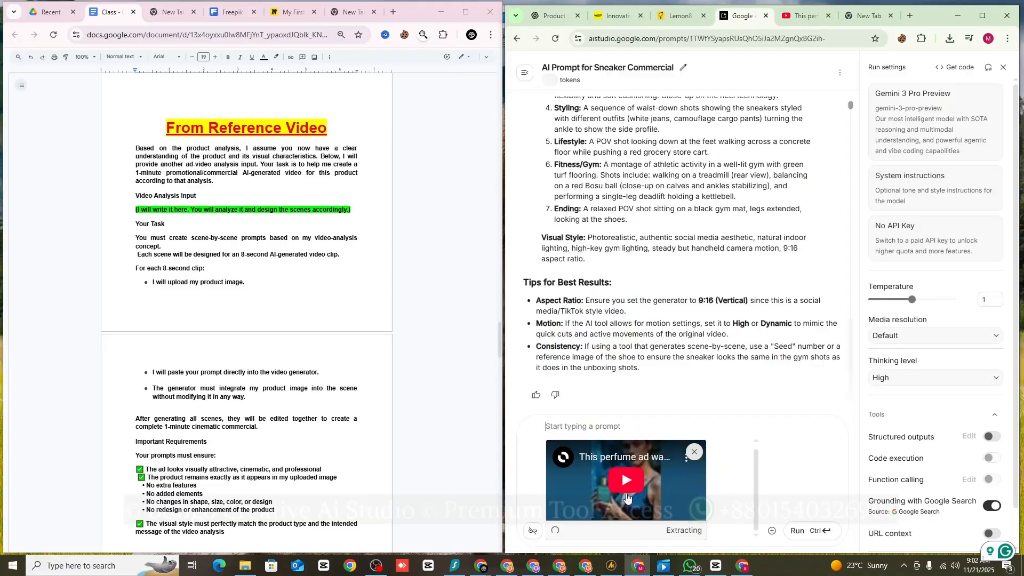
# Step: Reuse the earlier prompt "Analyze this video and write a detailed prompt that I can use in an AI video generator to recreate a similar video." and run it
pyautogui.scroll(10, 679, 237)
pyautogui.scroll(1, 679, 237)
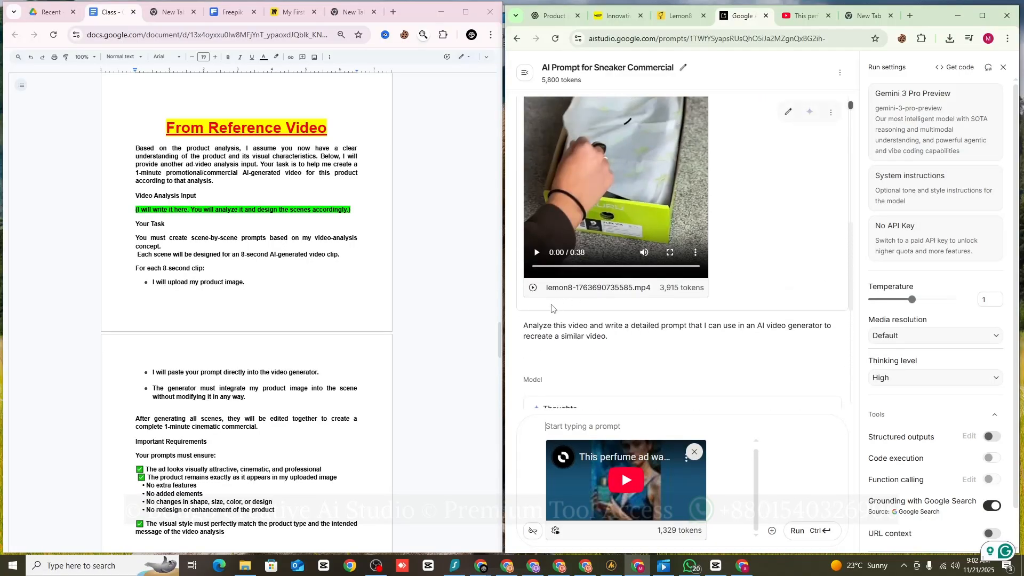
pyautogui.moveTo(524, 324); pyautogui.dragTo(608, 340)
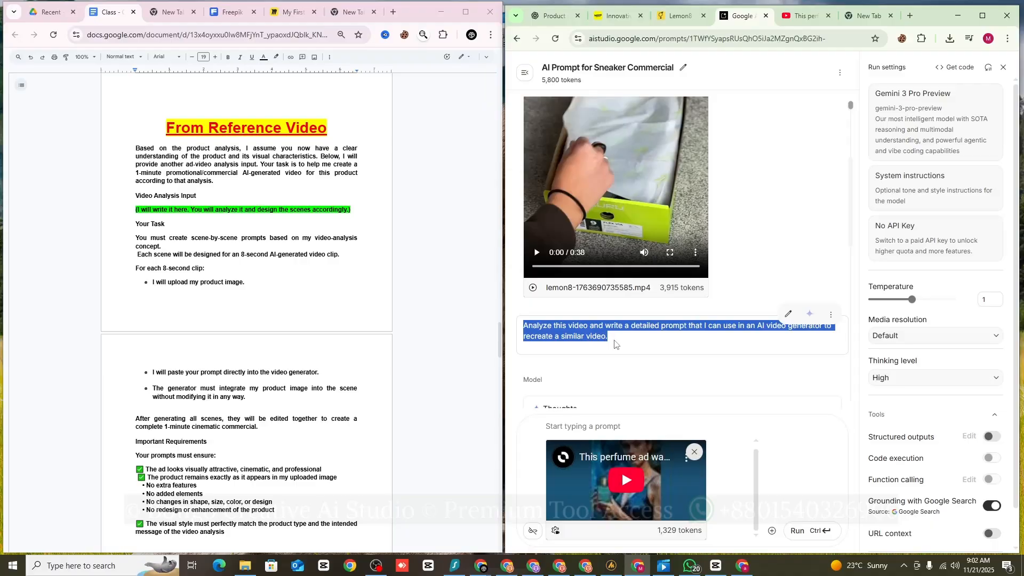
pyautogui.click(610, 354)
pyautogui.click(602, 422)
pyautogui.hotkey('ctrl', 'v')
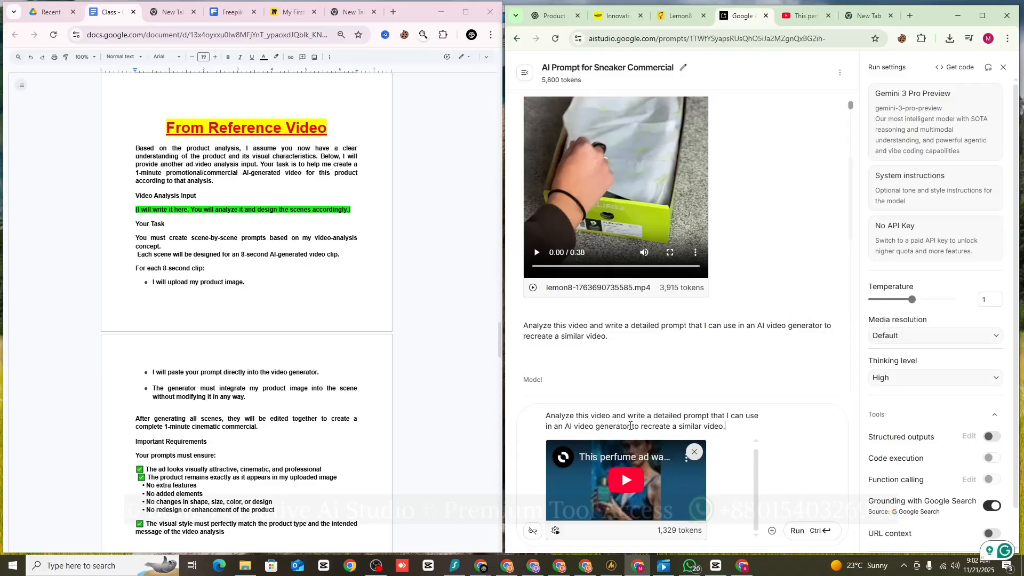
pyautogui.click(797, 531)
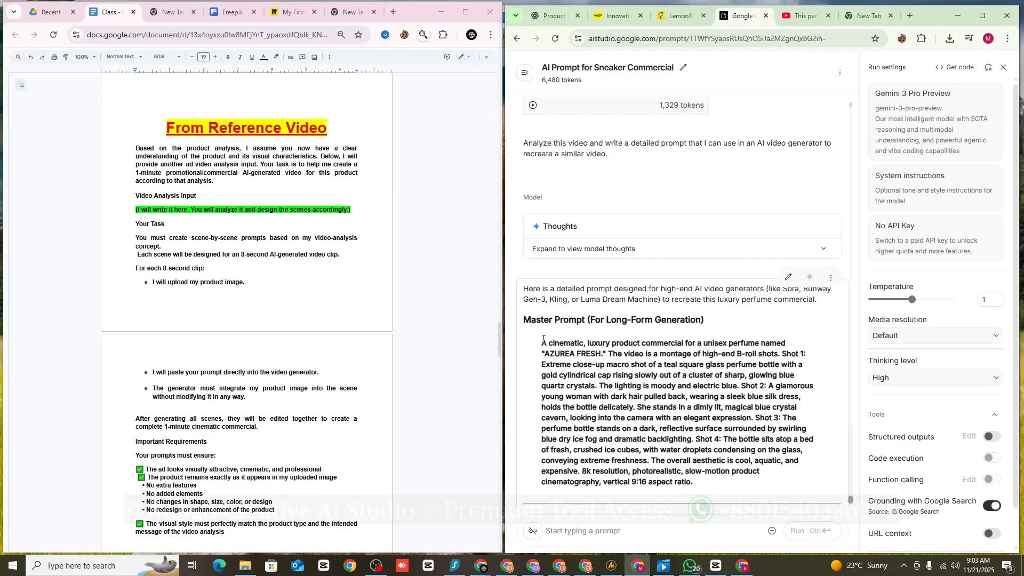
# Step: Copy the generated video analysis in AI Studio from the Master Prompt text through the negative prompts in Visual Style Settings & Keywords
pyautogui.moveTo(543, 340); pyautogui.dragTo(695, 473)
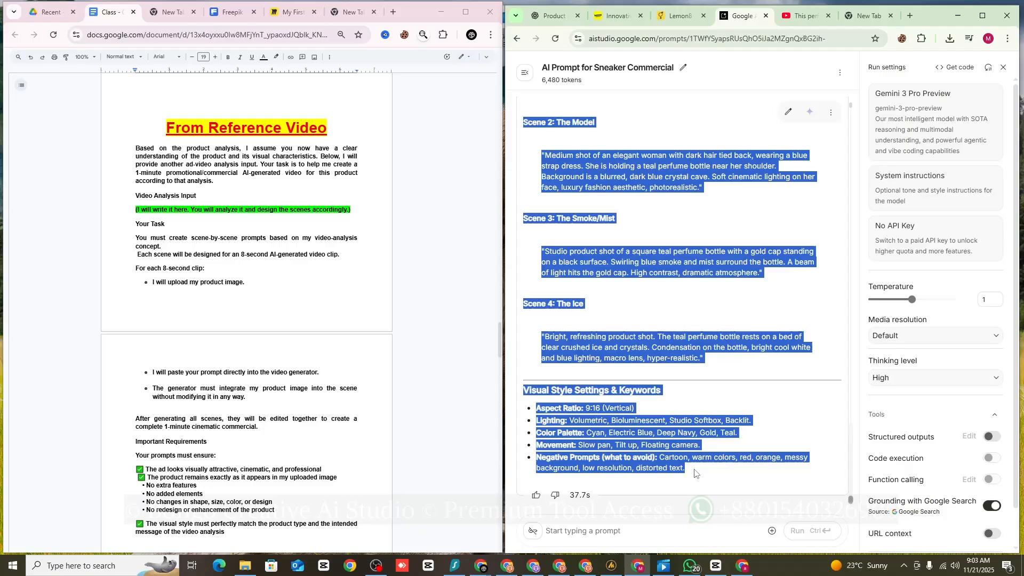
pyautogui.rightClick(653, 347)
pyautogui.click(671, 359)
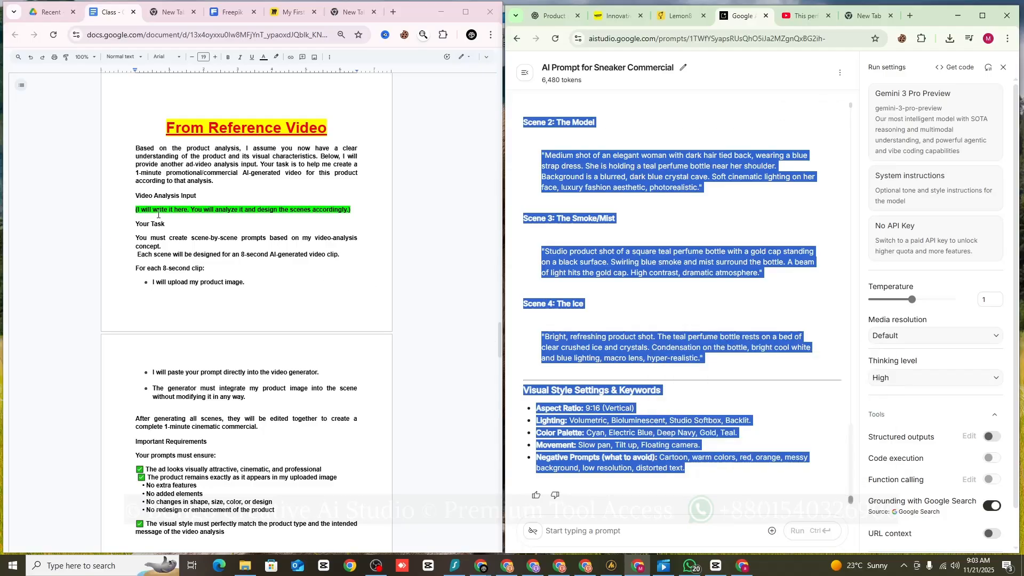
# Step: In the Google Docs prompt, replace the green-highlighted placeholder under "Video Analysis Input" with the copied video analysis
pyautogui.scroll(2, 162, 230)
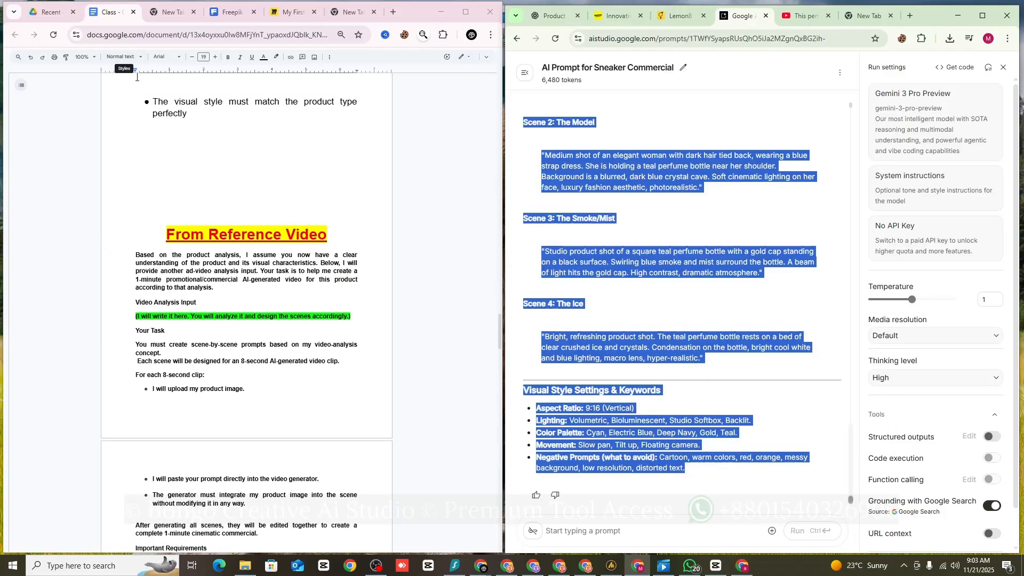
pyautogui.scroll(-2, 179, 206)
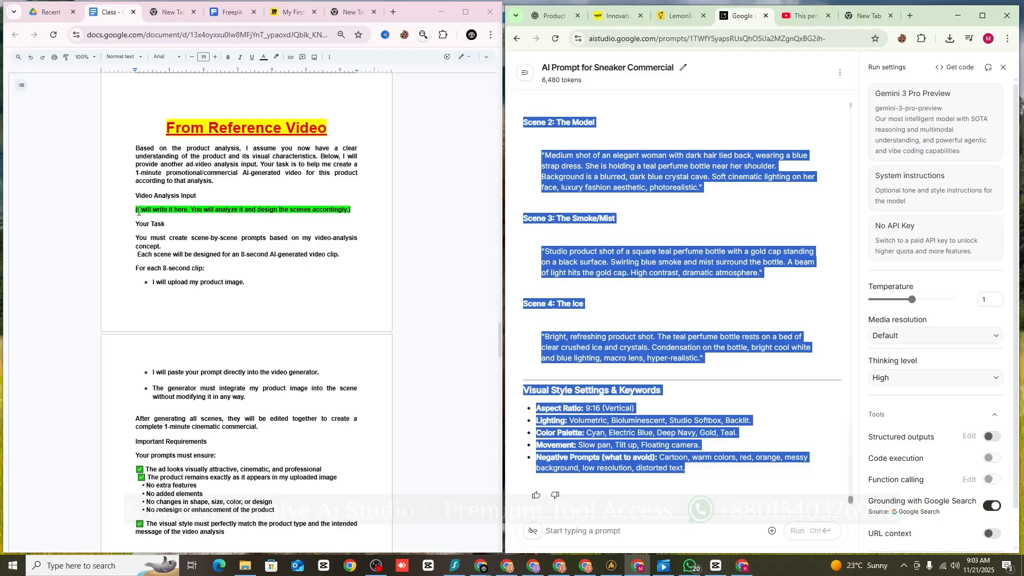
pyautogui.moveTo(137, 212); pyautogui.dragTo(238, 206)
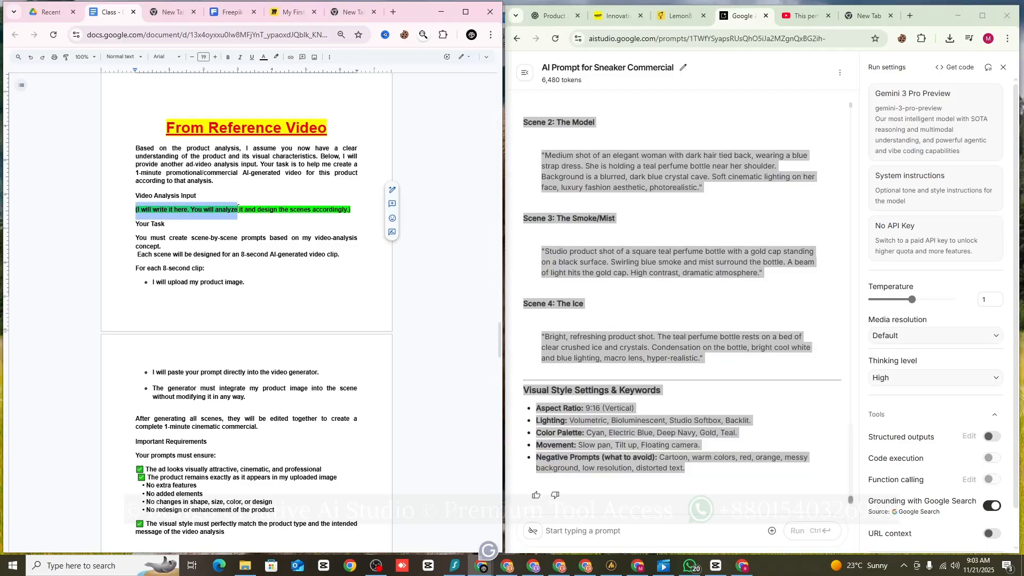
pyautogui.click(245, 208)
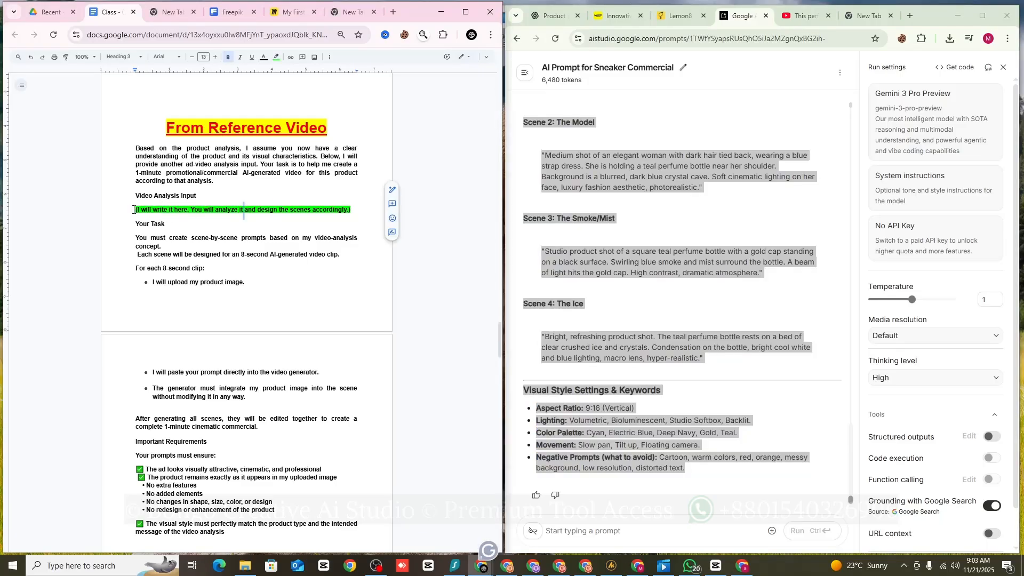
pyautogui.moveTo(133, 209); pyautogui.dragTo(353, 205)
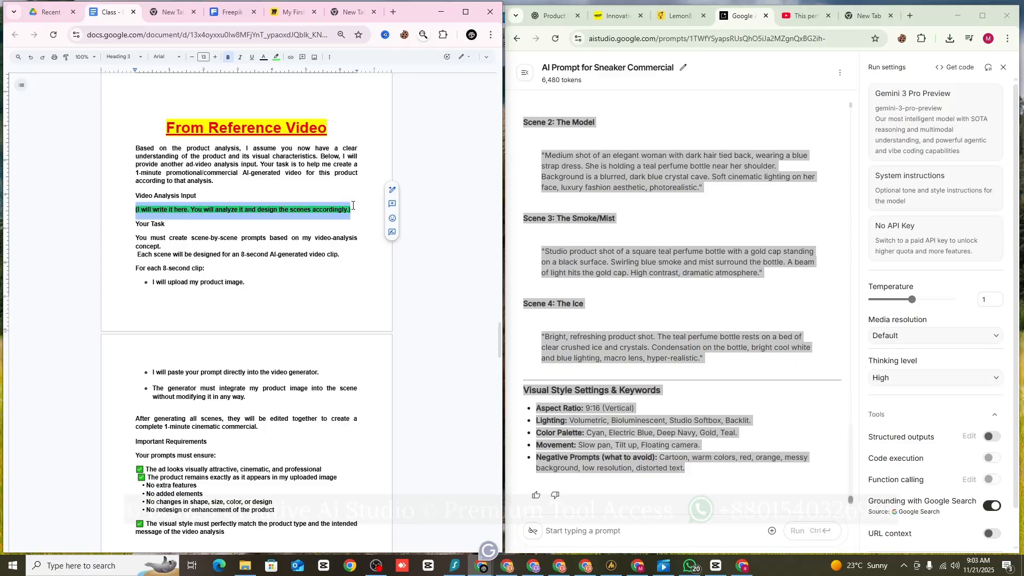
pyautogui.rightClick(353, 210)
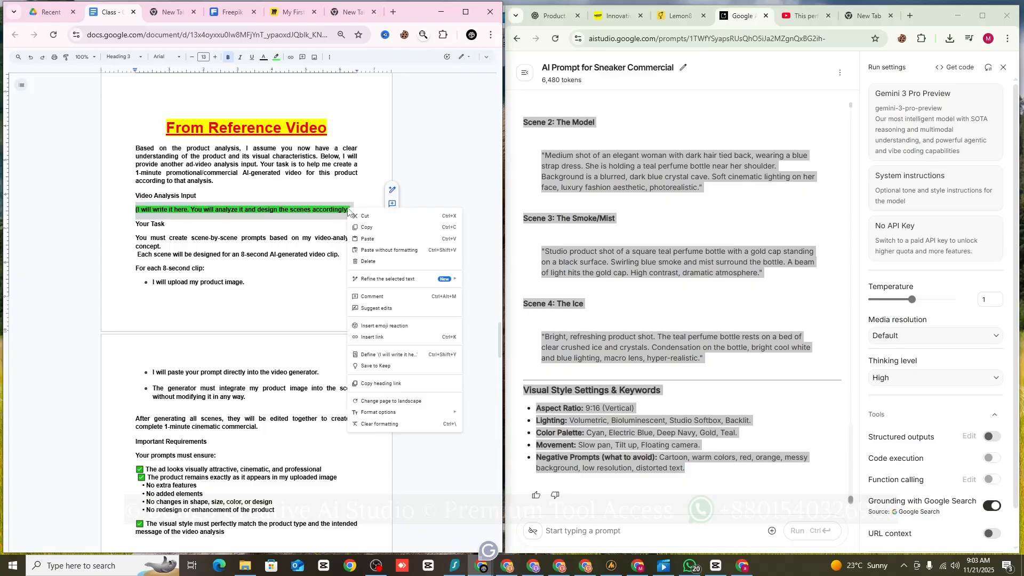
pyautogui.click(376, 243)
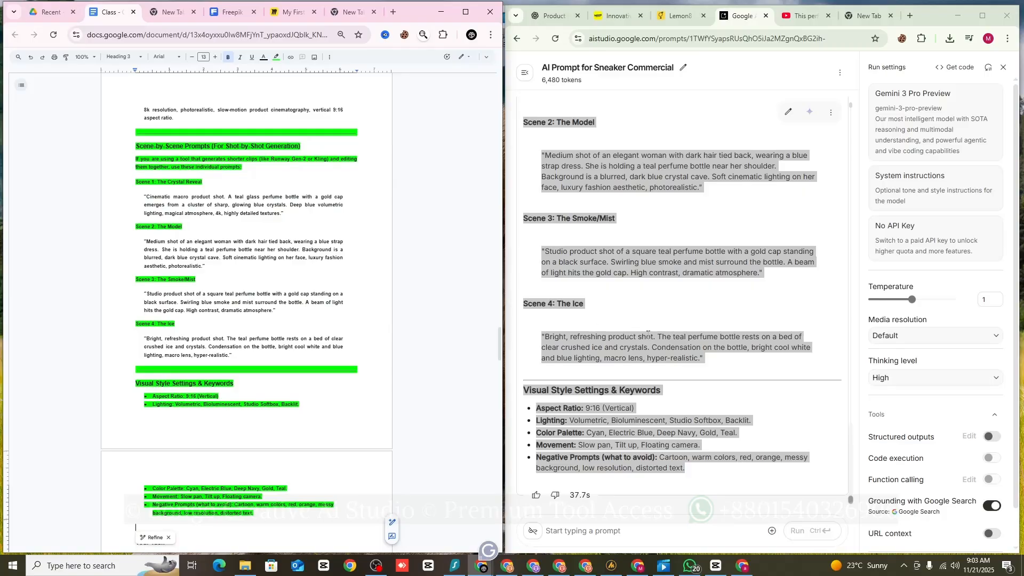
# Step: Select the whole "From Reference Video" prompt, from "Based on the product analysis" to the final visual style requirement
pyautogui.scroll(5, 195, 272)
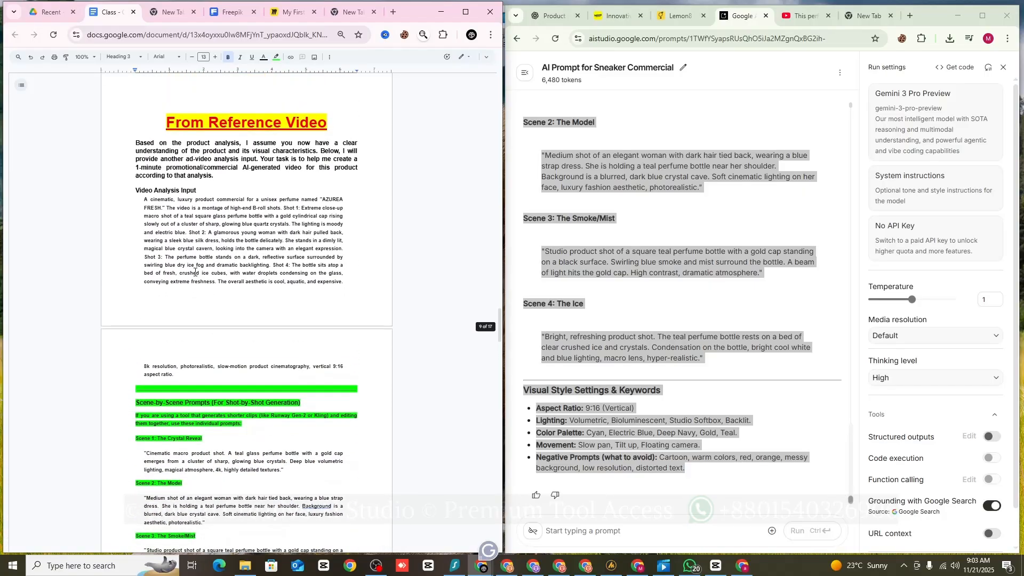
pyautogui.moveTo(136, 151); pyautogui.dragTo(232, 407)
pyautogui.scroll(-4, 209, 236)
pyautogui.scroll(-6, 210, 240)
pyautogui.scroll(-1, 201, 291)
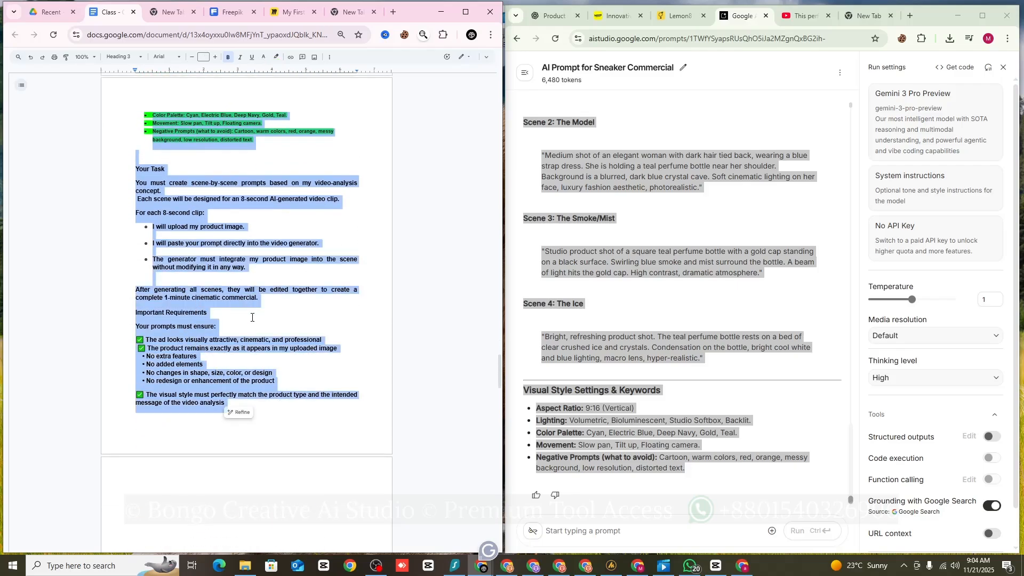
pyautogui.scroll(1, 250, 278)
# Step: Switch to ChatGPT and clear all text from the unsent message, keeping the perfume bottle image attached
pyautogui.click(554, 16)
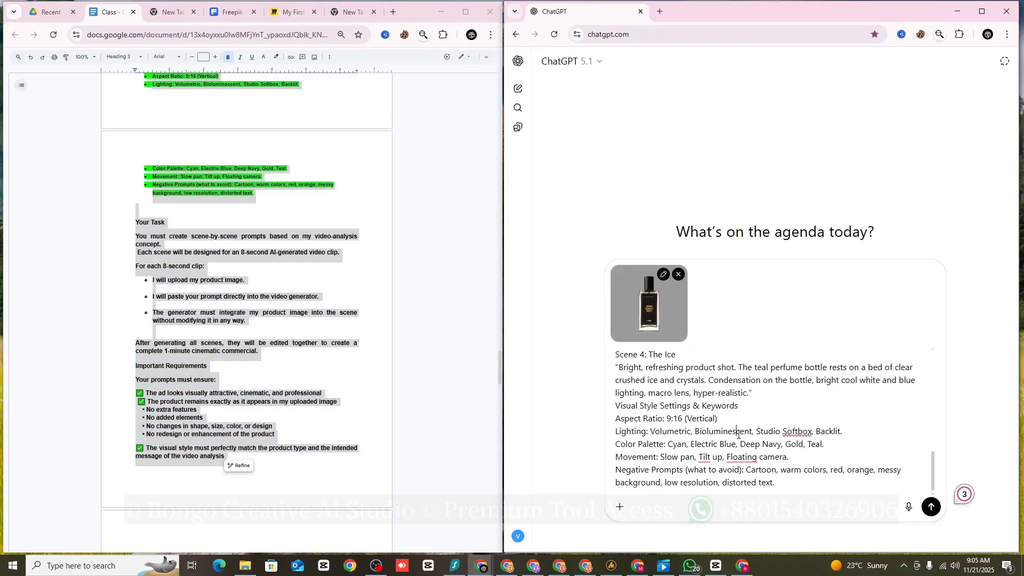
pyautogui.hotkey('ctrl', 'a')
pyautogui.press('BackSpace')
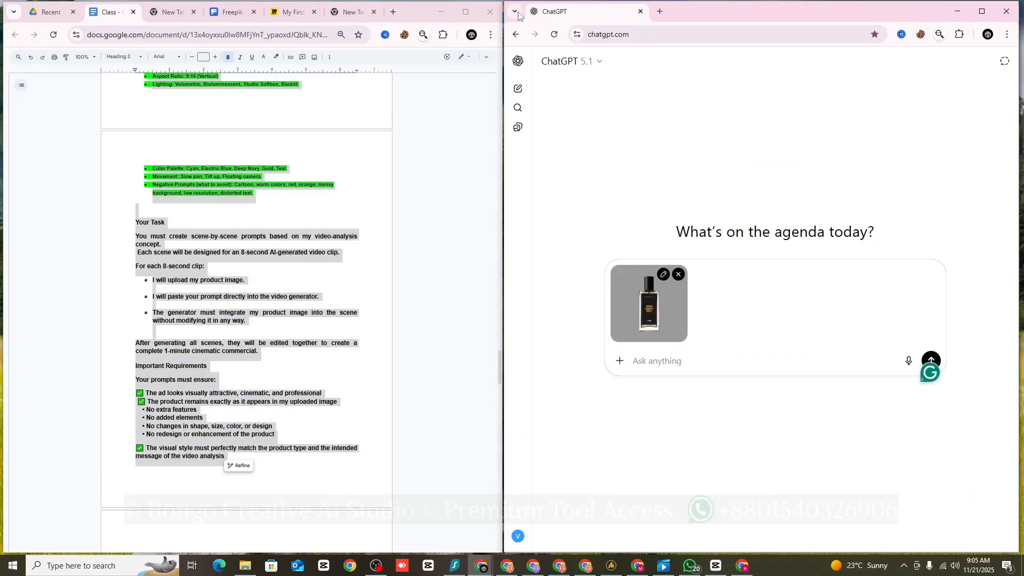
# Step: Copy the "1) Product Image Analysis" prompt from the Miro board and send it in ChatGPT with the perfume bottle image
pyautogui.click(292, 12)
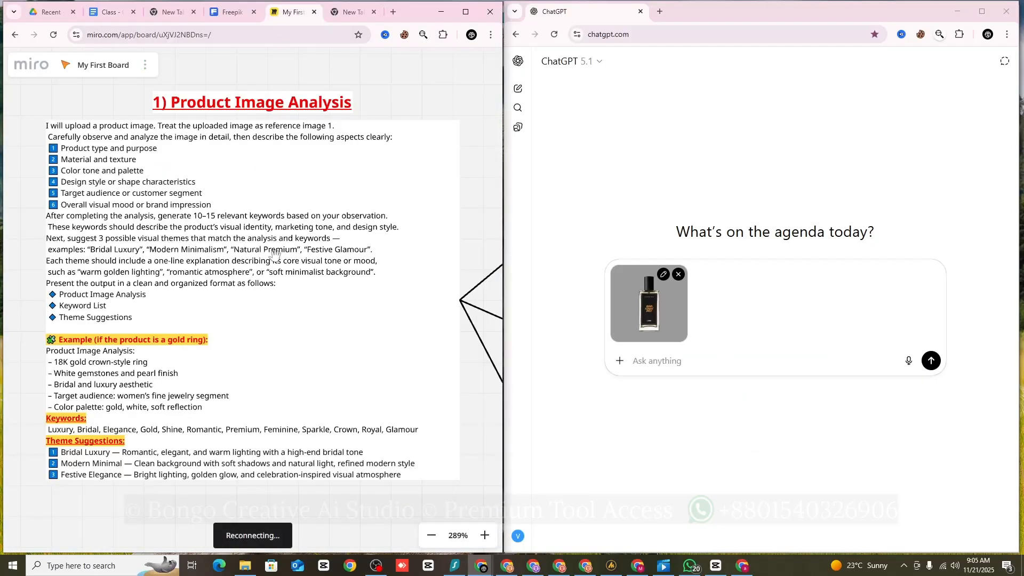
pyautogui.click(299, 282)
pyautogui.hotkey('ctrl', 'a')
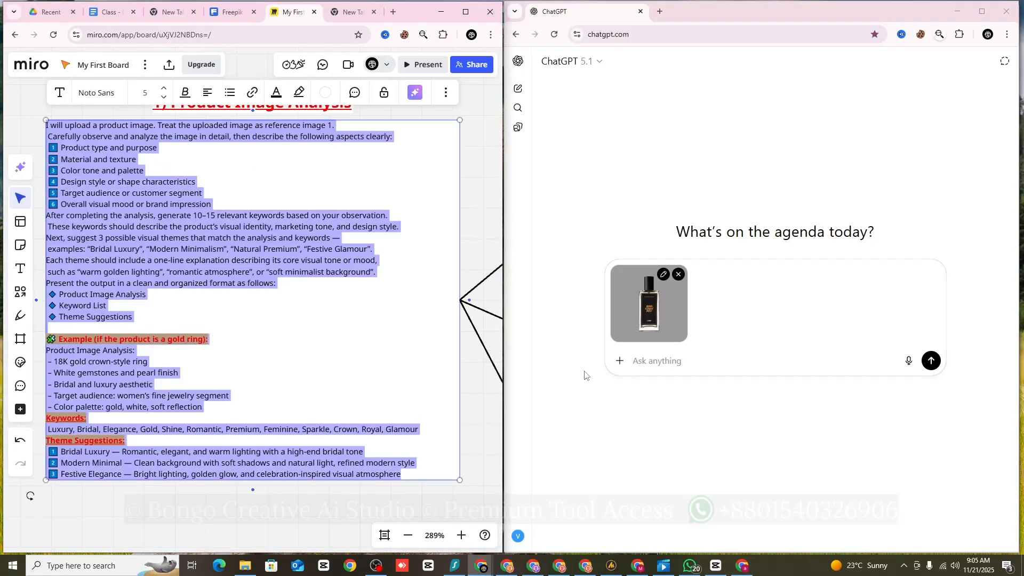
pyautogui.click(673, 361)
pyautogui.hotkey('ctrl', 'v')
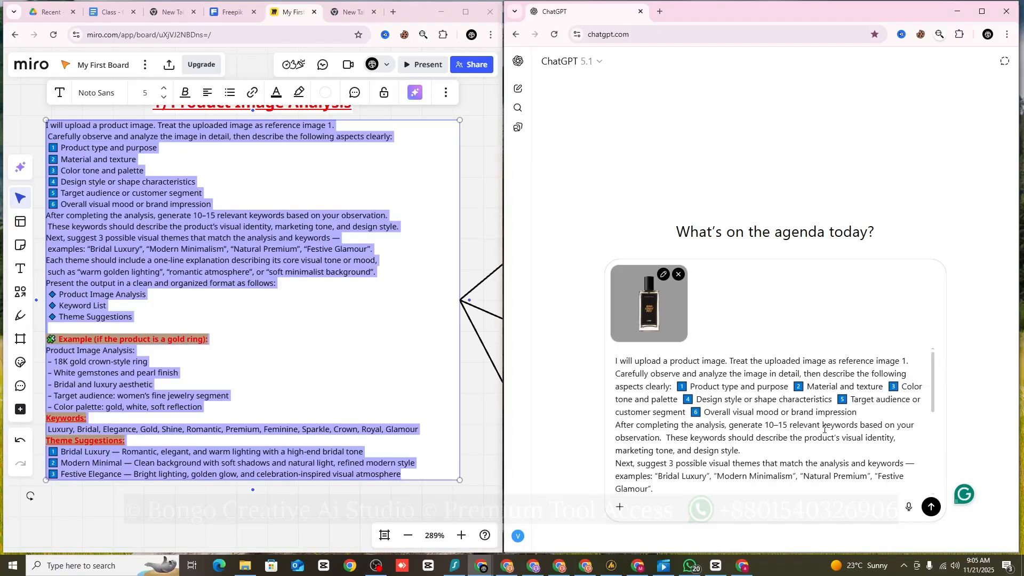
pyautogui.click(934, 508)
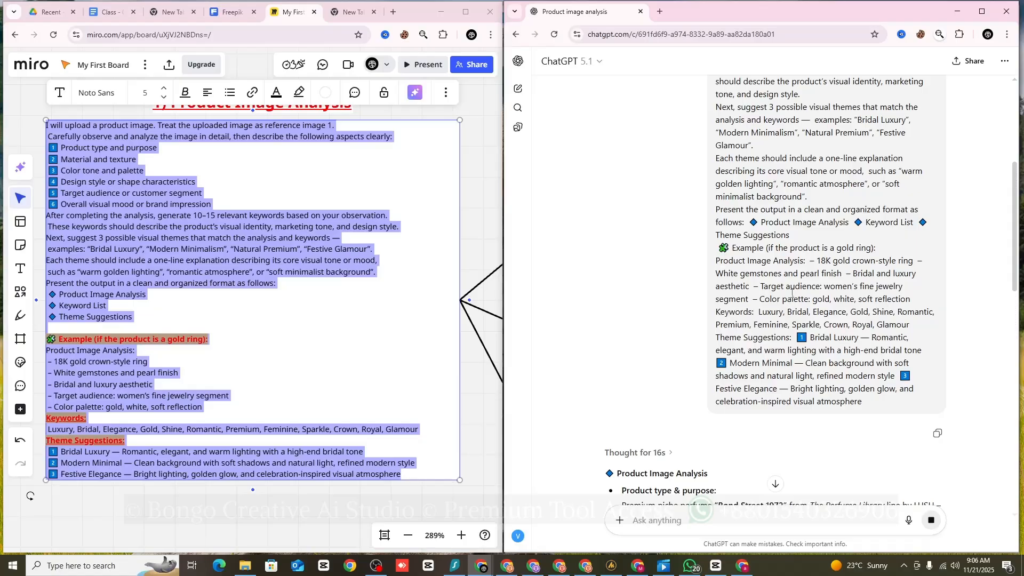
# Step: Review the perfume bottle's product analysis, keyword list and theme suggestions in the ChatGPT reply
pyautogui.scroll(5, 792, 292)
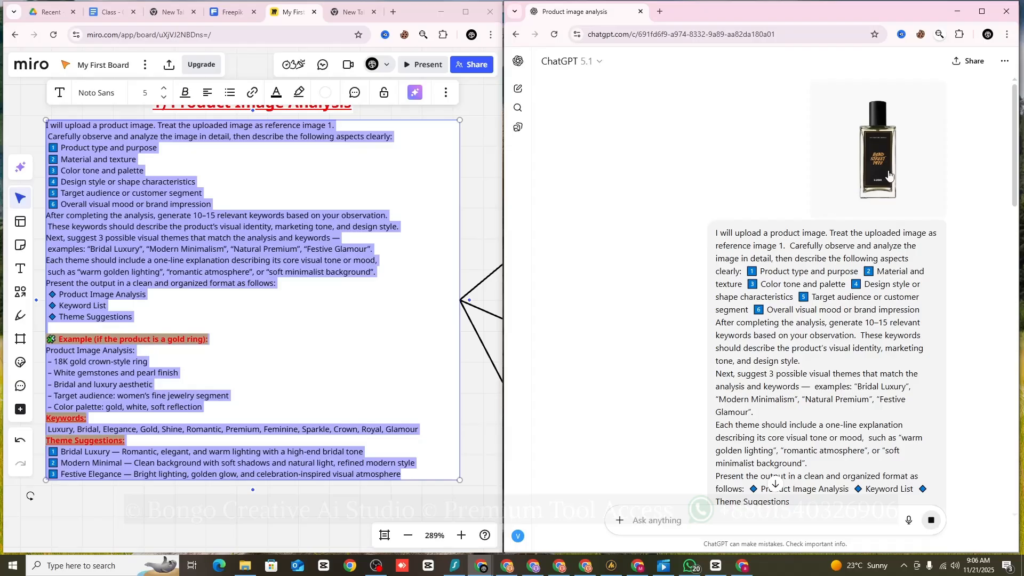
pyautogui.scroll(-10, 788, 308)
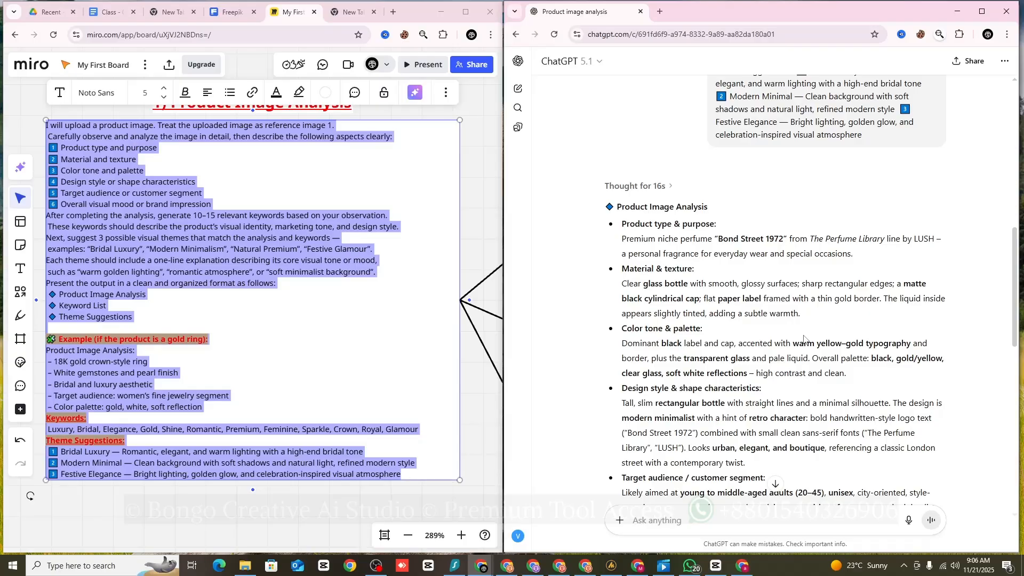
pyautogui.scroll(-5, 804, 339)
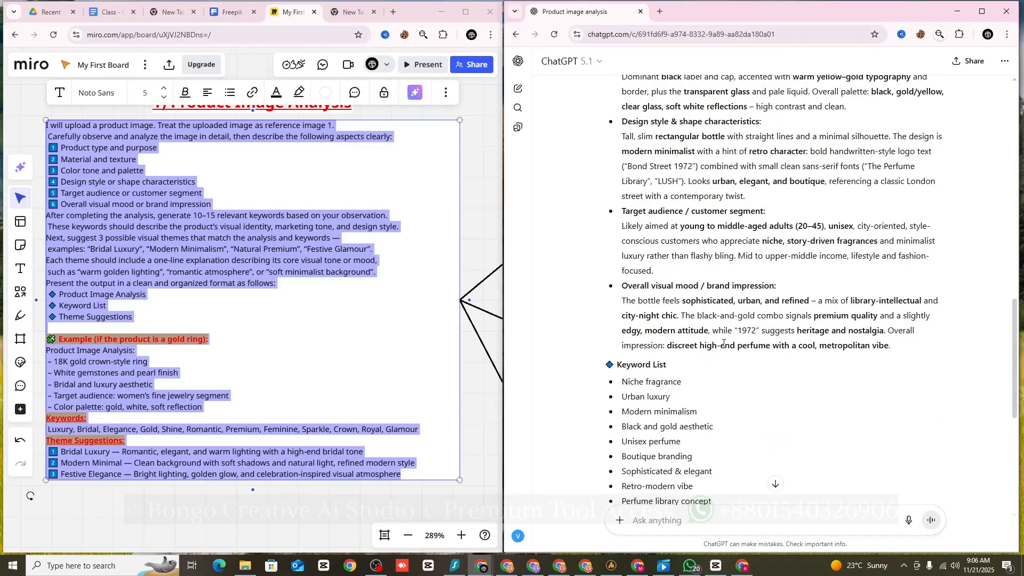
pyautogui.scroll(-1, 705, 390)
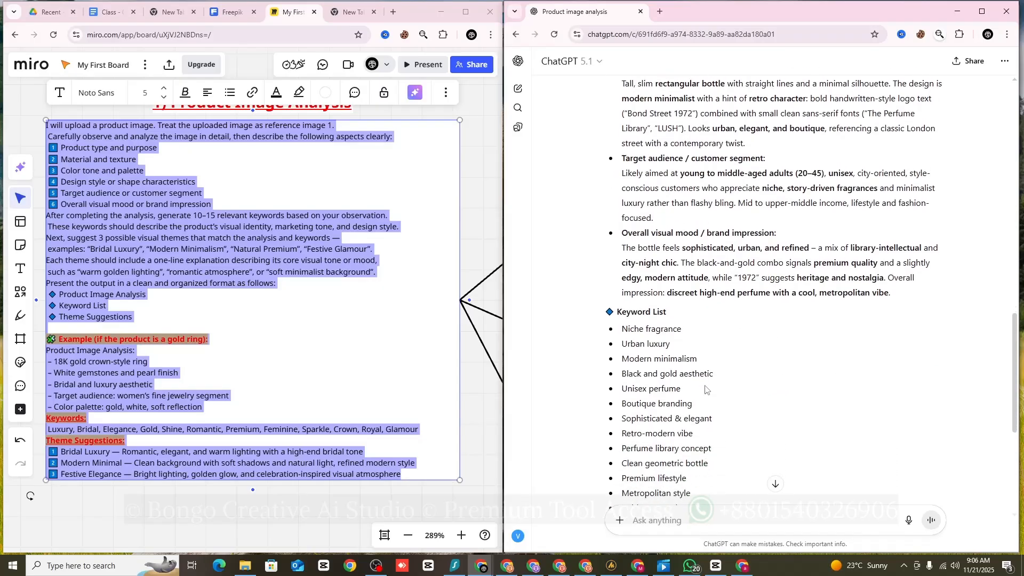
pyautogui.scroll(-5, 727, 388)
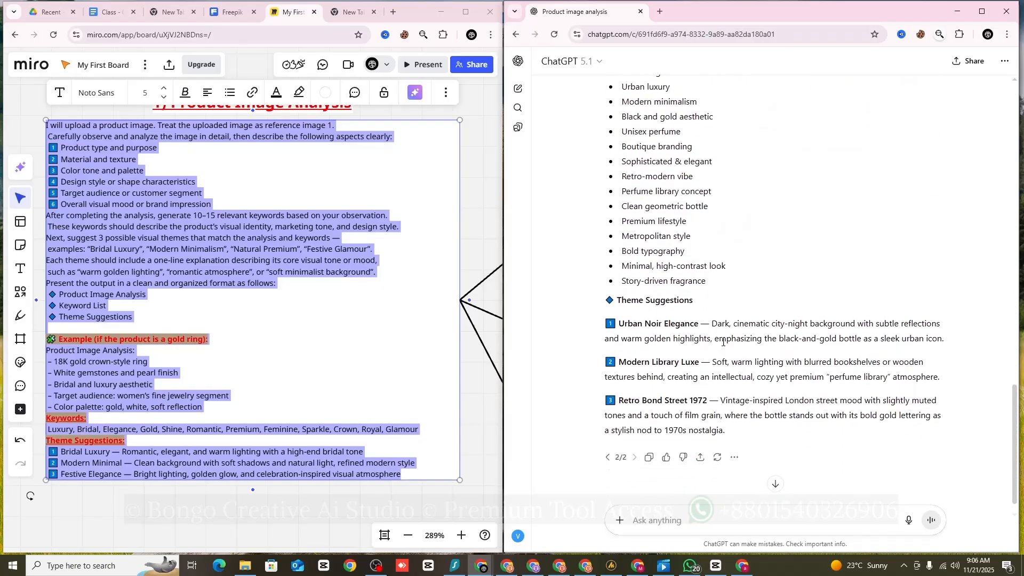
pyautogui.scroll(2, 721, 350)
pyautogui.scroll(20, 720, 351)
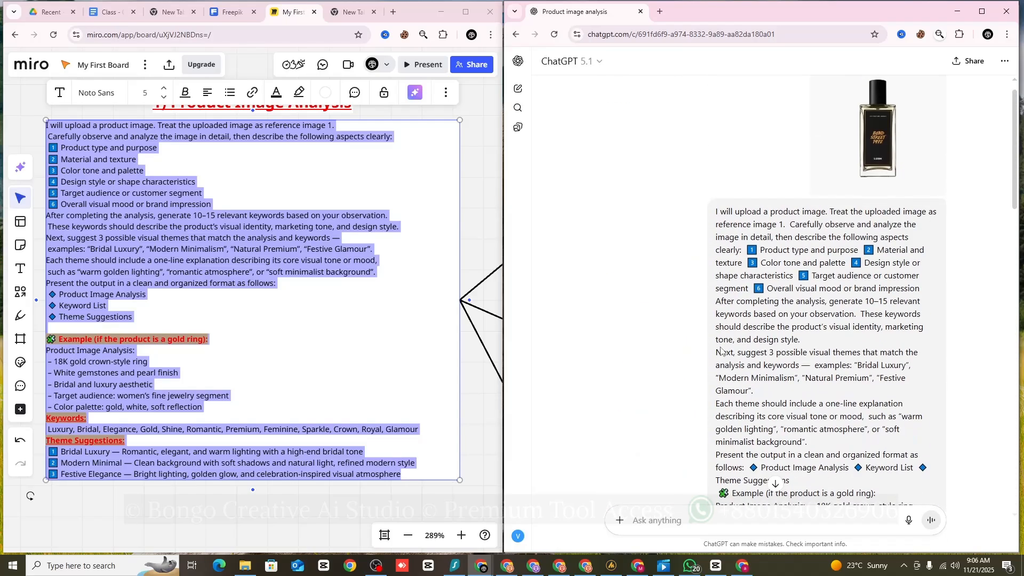
pyautogui.scroll(-10, 711, 332)
pyautogui.scroll(-10, 711, 331)
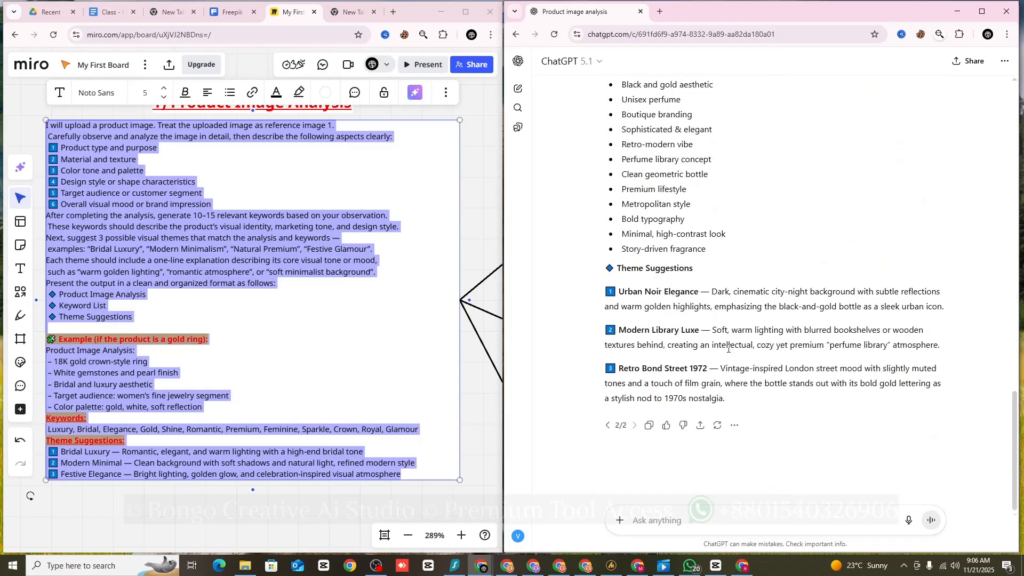
pyautogui.scroll(-2, 98, 471)
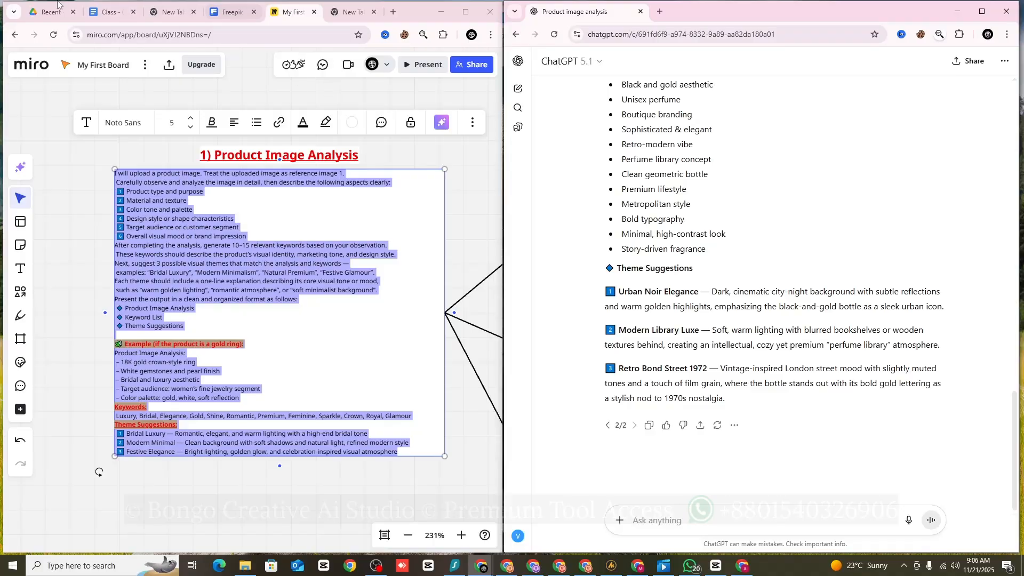
# Step: Copy the selected "From Reference Video" prompt from the Google Docs document and paste it into the ChatGPT message box
pyautogui.click(109, 12)
pyautogui.scroll(3, 226, 274)
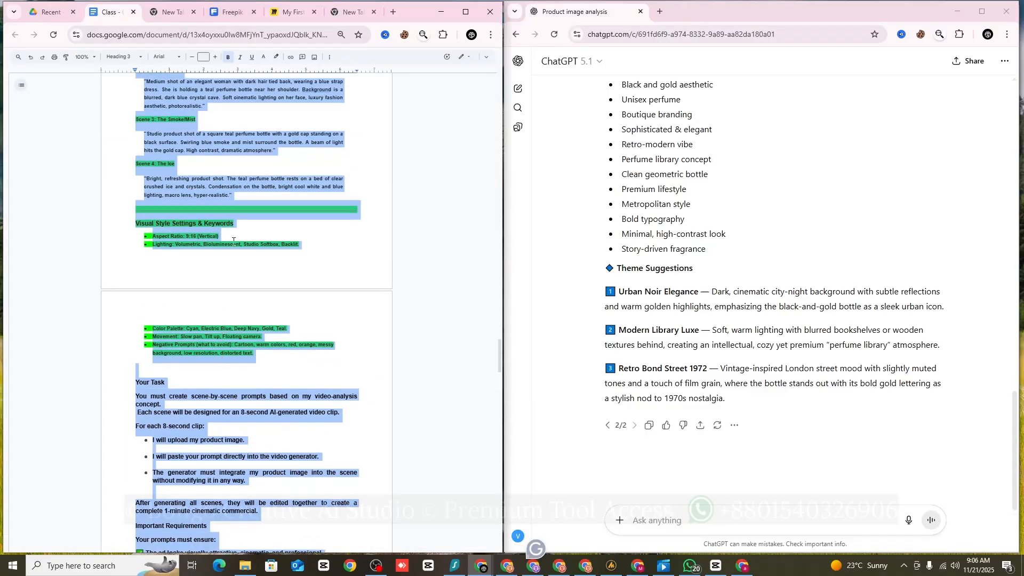
pyautogui.rightClick(235, 242)
pyautogui.click(247, 262)
pyautogui.click(640, 520)
pyautogui.rightClick(676, 521)
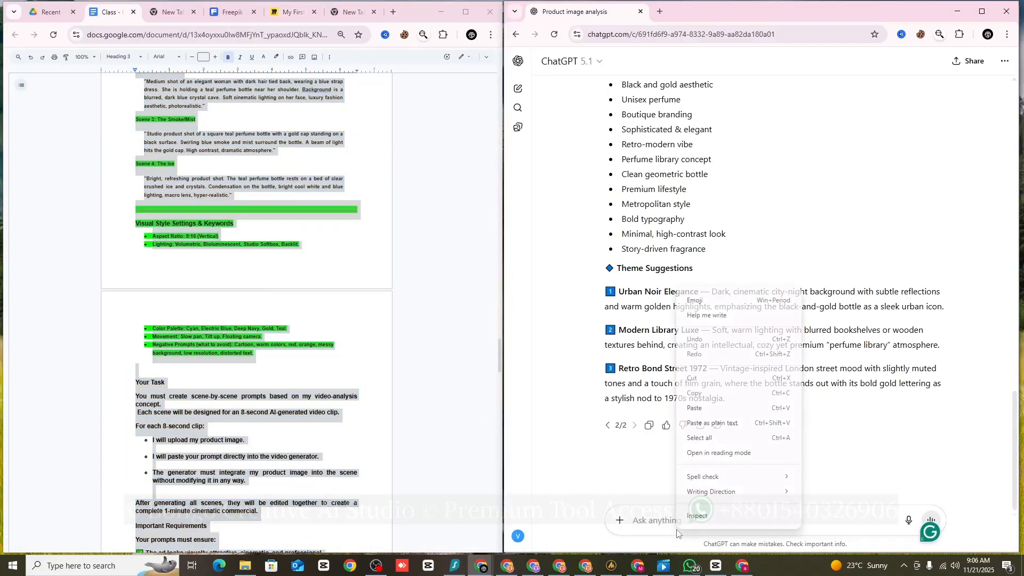
pyautogui.click(709, 409)
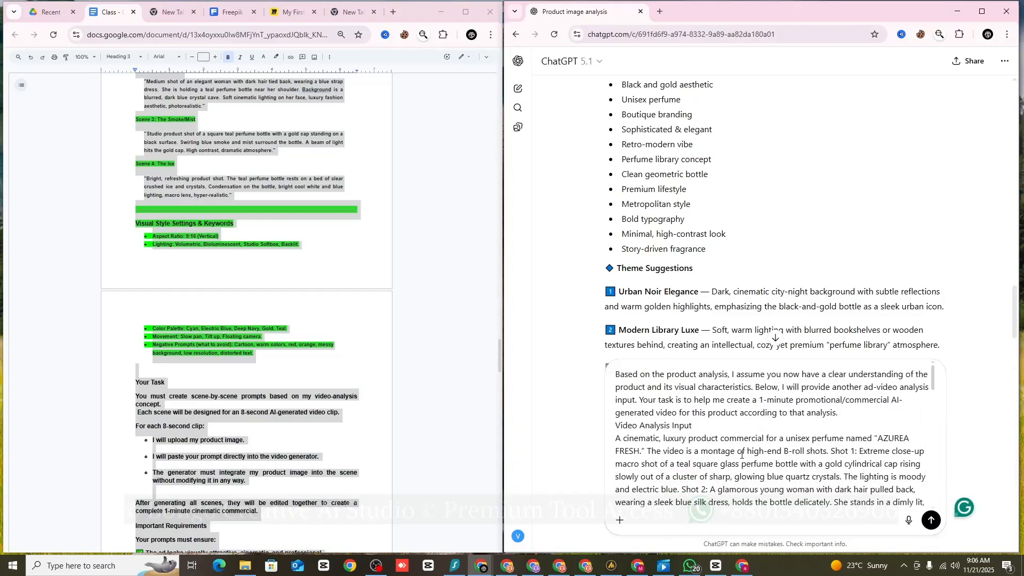
# Step: Check the pasted prompt down to its Important Requirements and send it to generate the scene prompts
pyautogui.scroll(-10, 741, 455)
pyautogui.scroll(10, 748, 456)
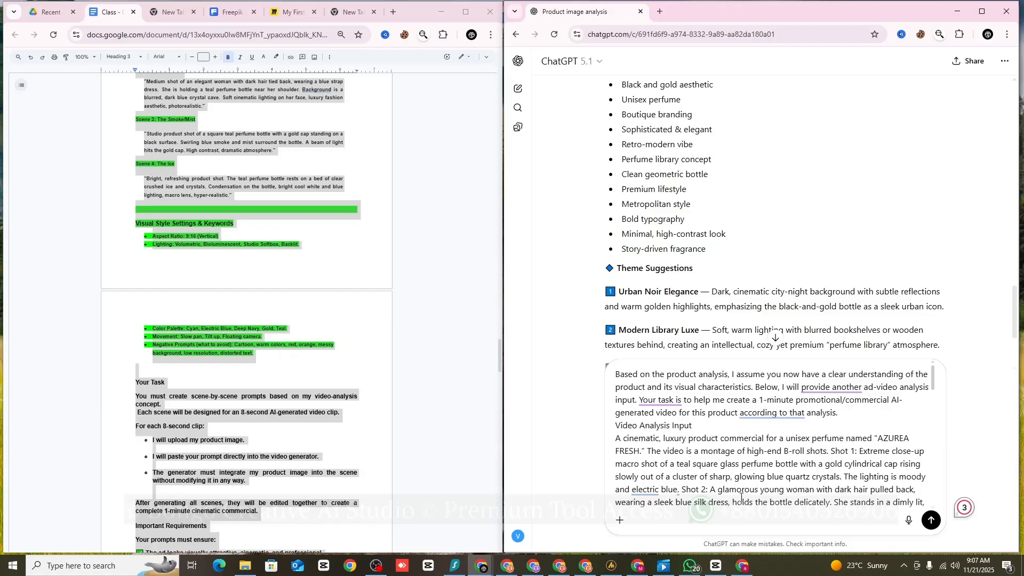
pyautogui.scroll(-15, 741, 497)
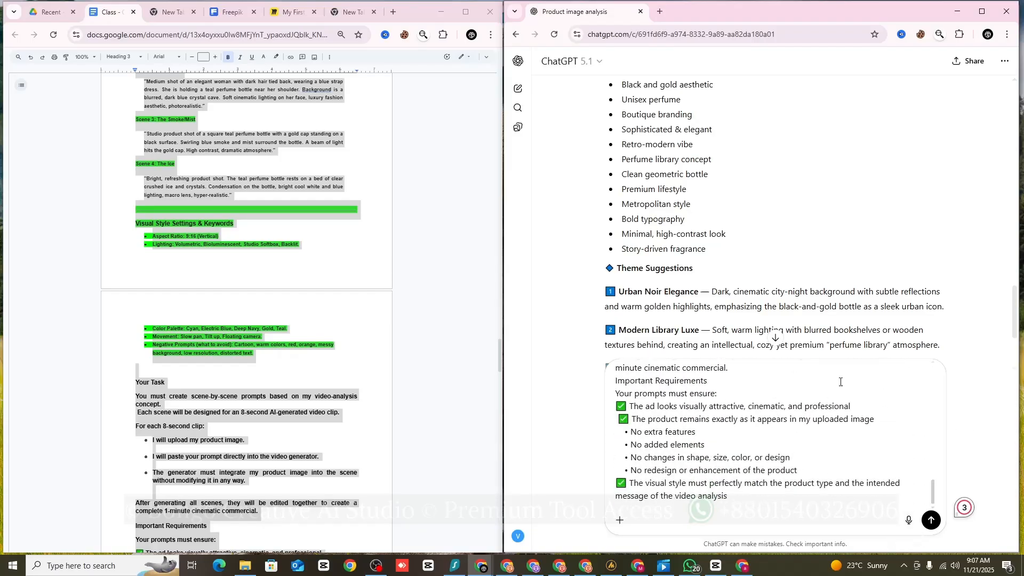
pyautogui.scroll(-3, 840, 382)
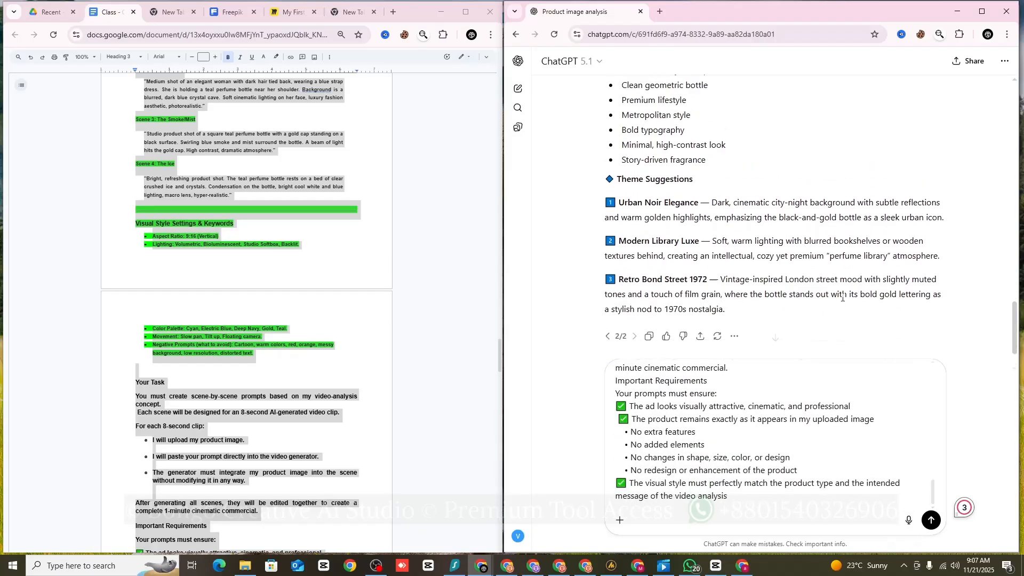
pyautogui.click(932, 520)
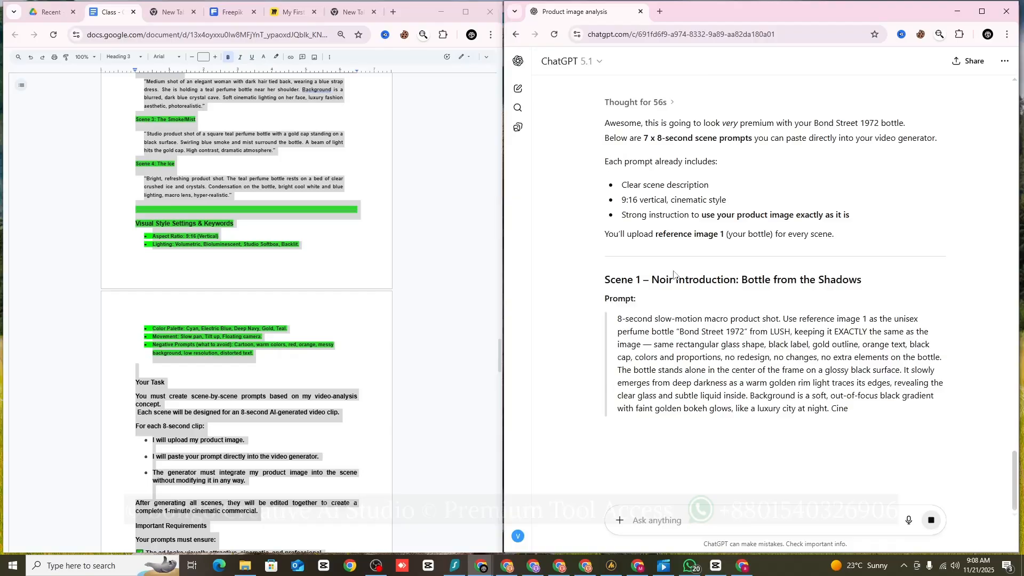
# Step: Copy the full prompt text of "Scene 1 – Noir Introduction: Bottle from the Shadows" from the ChatGPT reply
pyautogui.scroll(-2, 670, 275)
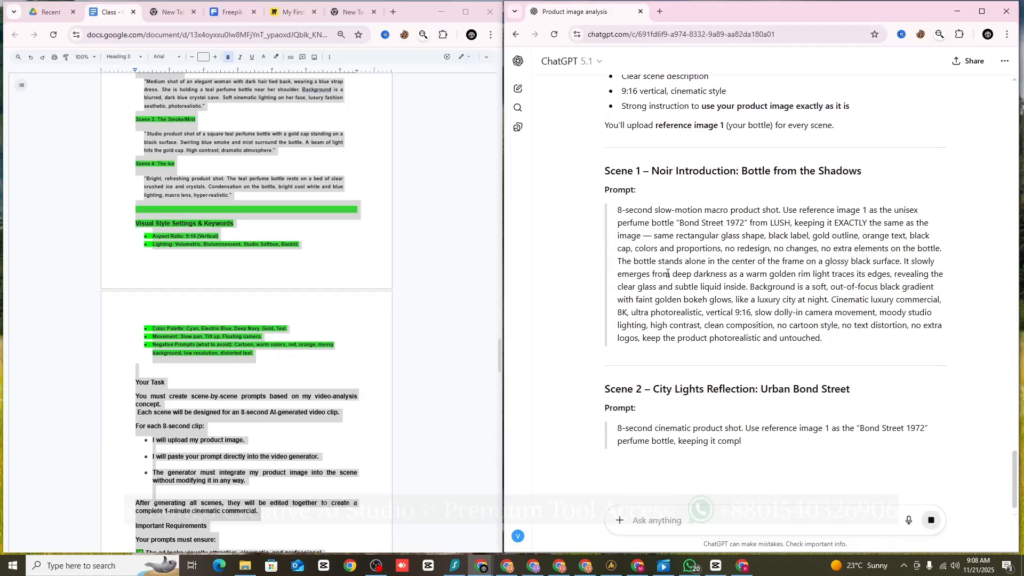
pyautogui.moveTo(617, 210); pyautogui.dragTo(824, 341)
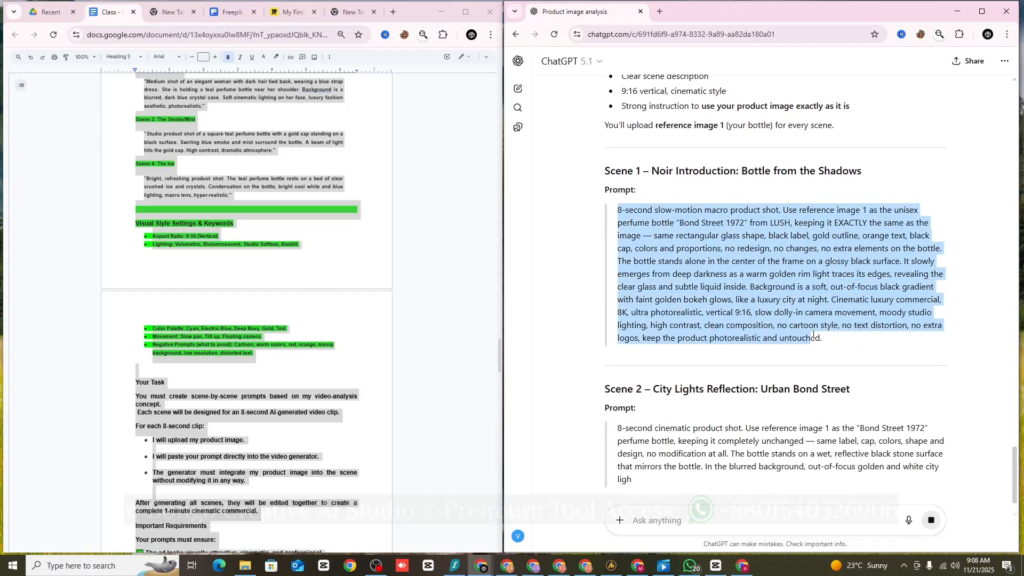
pyautogui.rightClick(623, 283)
pyautogui.click(779, 296)
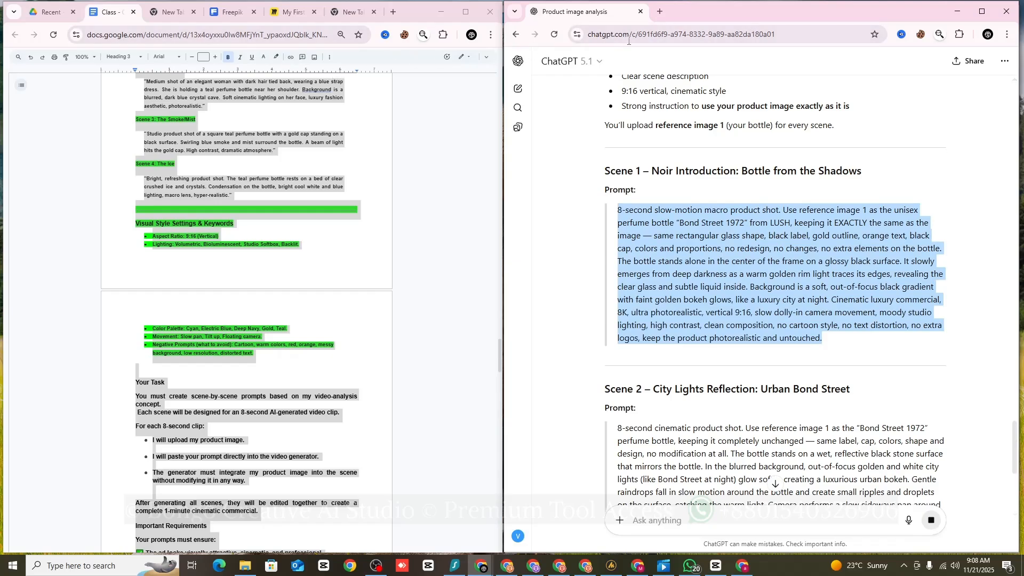
# Step: Switch to Flow, create a new project and set the generation mode to Frames to Video
pyautogui.click(742, 565)
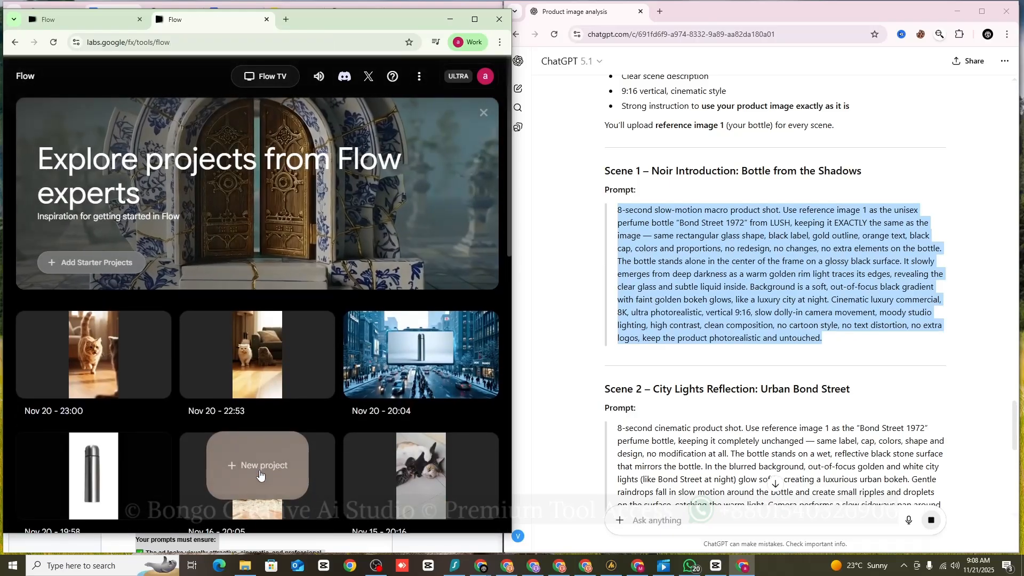
pyautogui.click(259, 470)
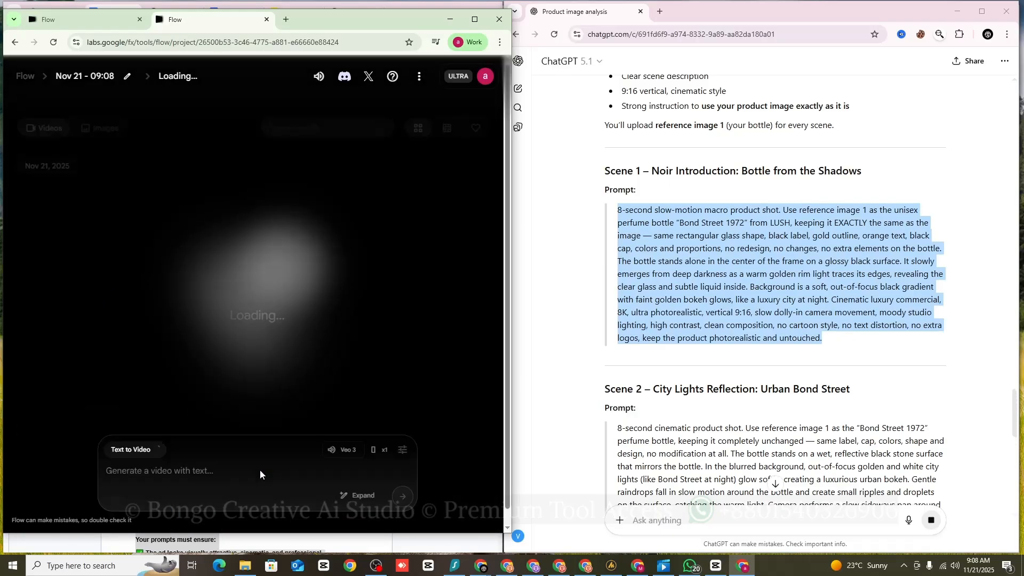
pyautogui.click(151, 452)
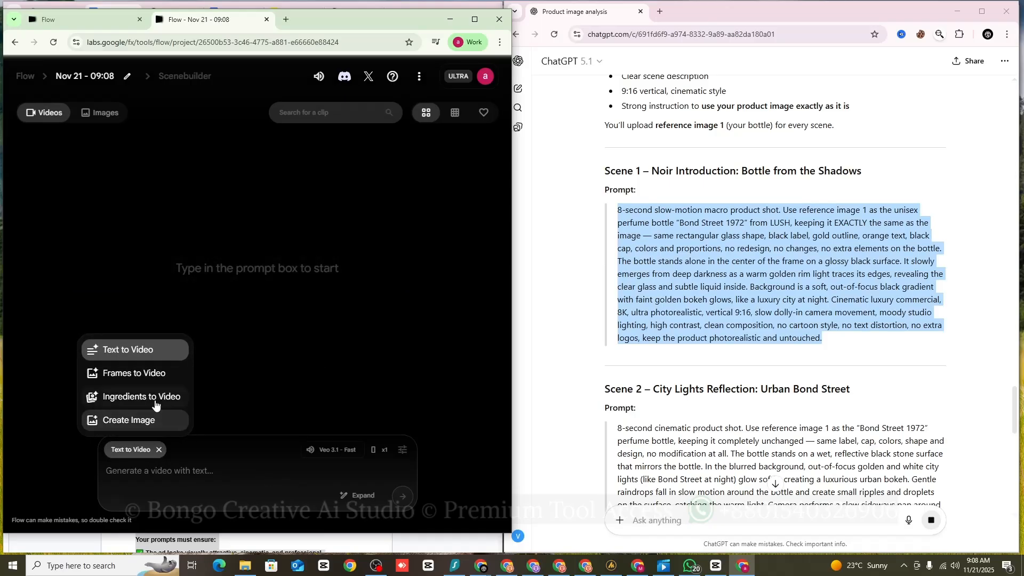
pyautogui.click(142, 373)
# Step: Upload the "Bond Street 1972" perfume bottle image as the start frame, cropped to Portrait
pyautogui.click(119, 497)
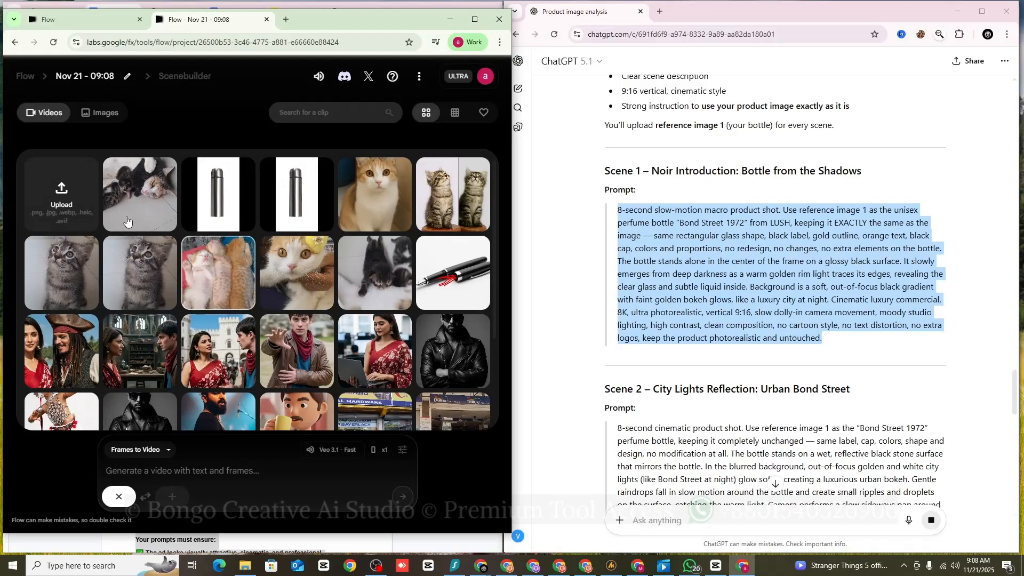
pyautogui.click(70, 213)
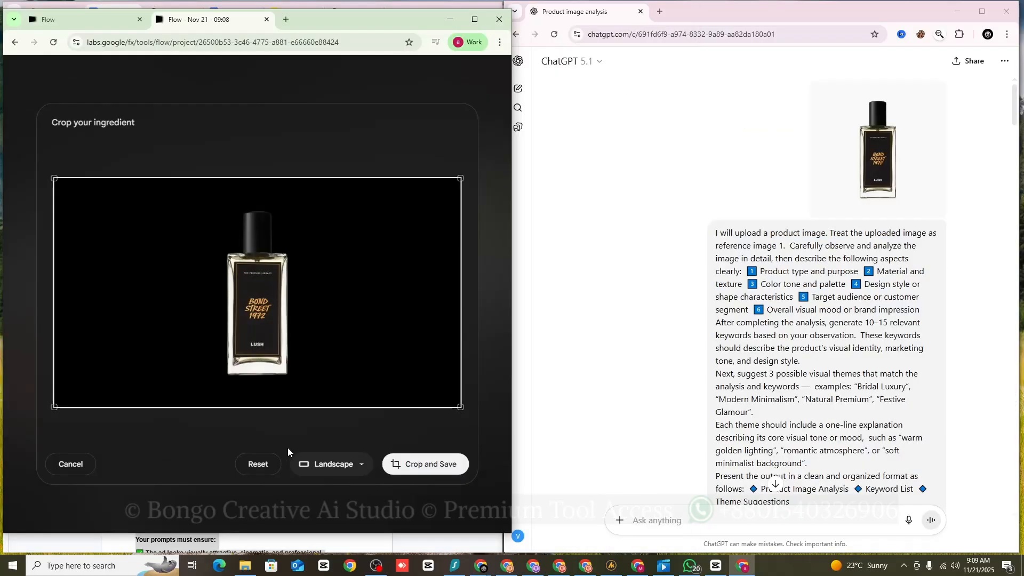
pyautogui.click(317, 460)
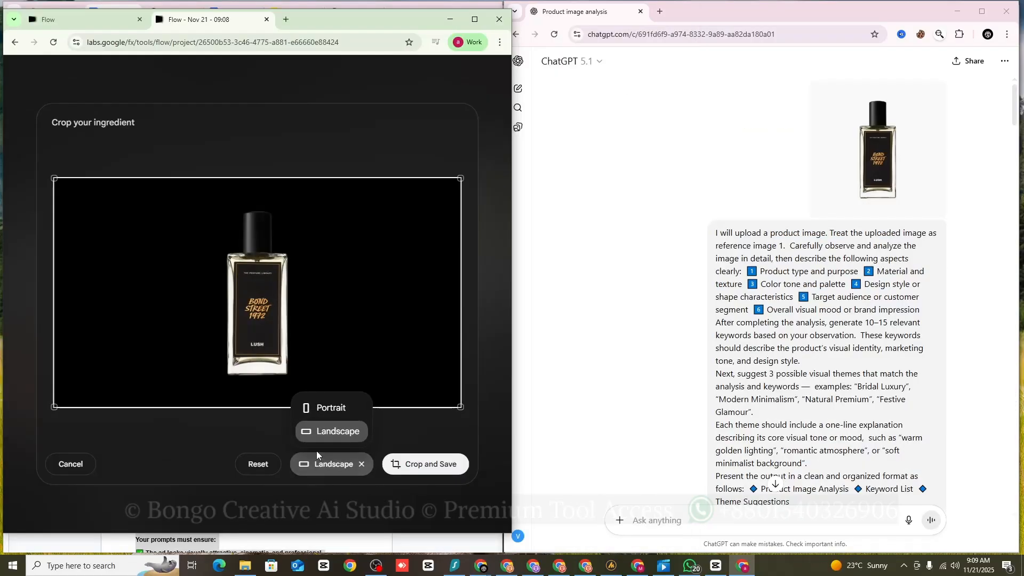
pyautogui.click(332, 405)
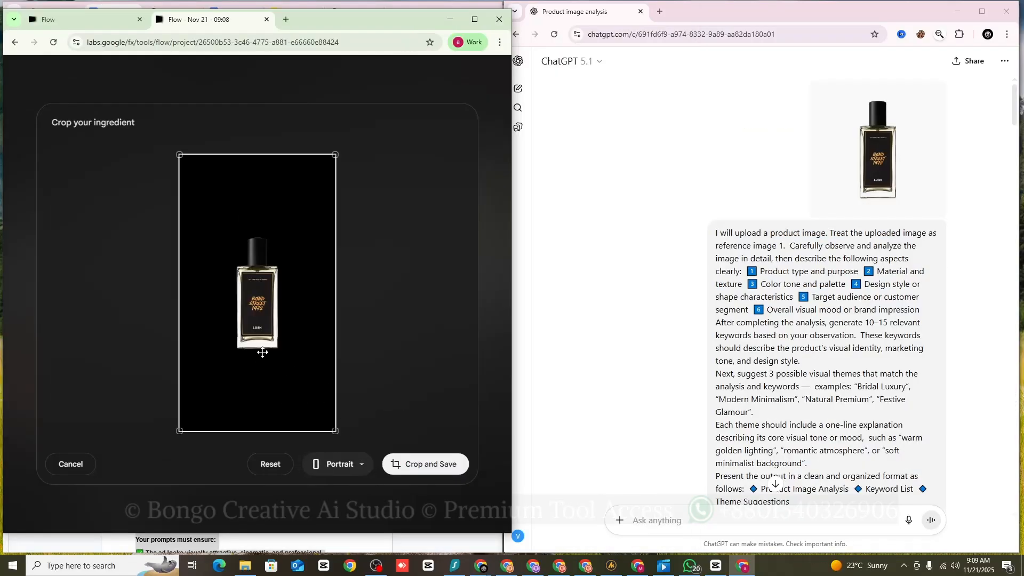
pyautogui.click(416, 467)
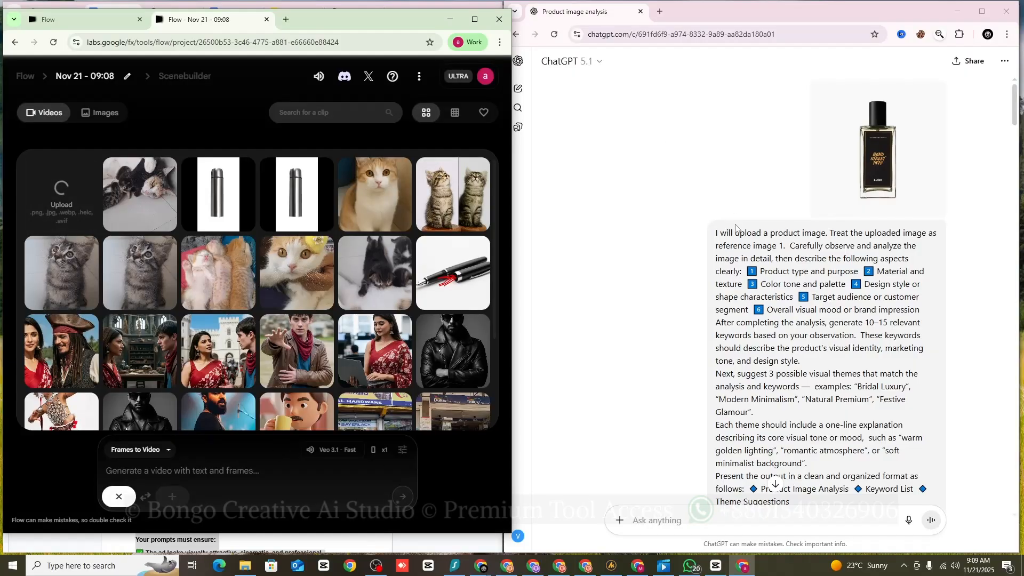
# Step: Copy the Scene 1 prompt from the ChatGPT reply, paste it into Flow's video prompt and generate the clip
pyautogui.scroll(-20, 736, 228)
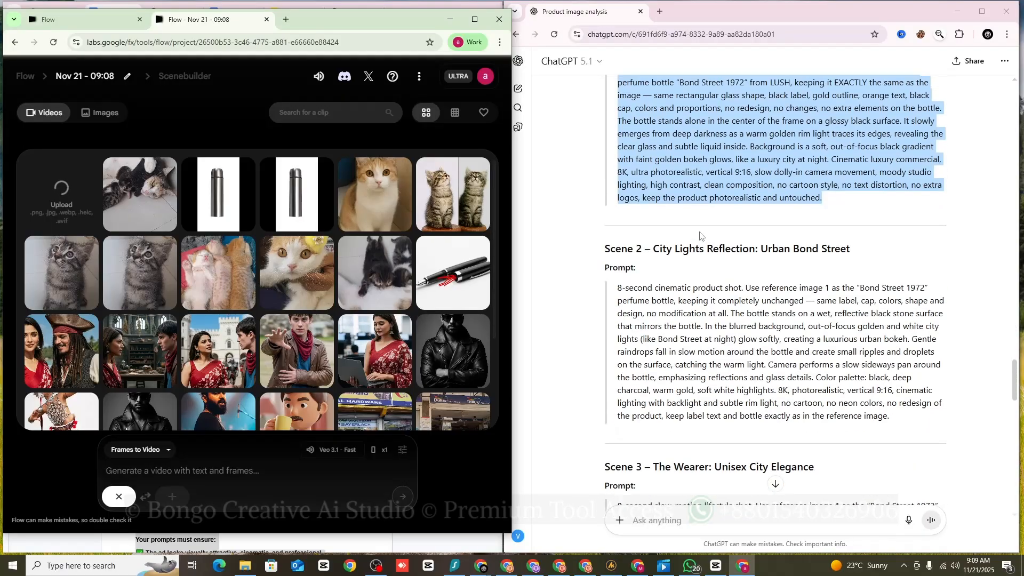
pyautogui.scroll(3, 701, 236)
pyautogui.rightClick(689, 235)
pyautogui.click(705, 242)
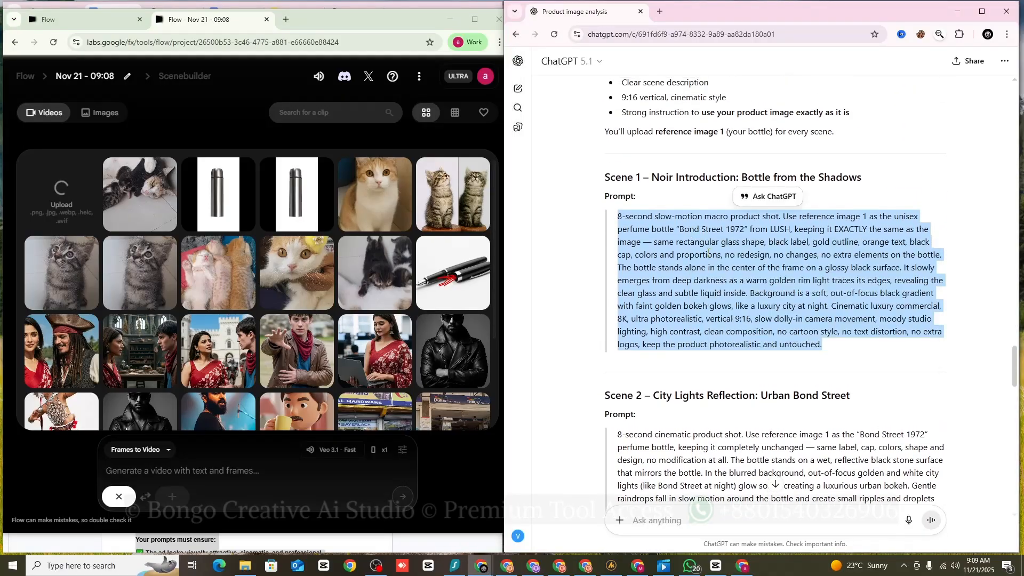
pyautogui.click(140, 462)
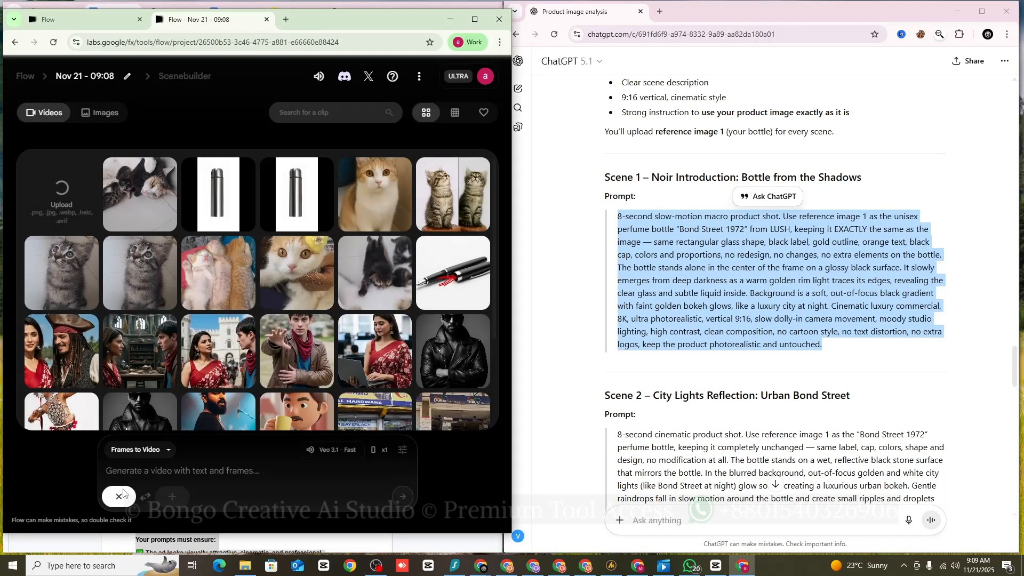
pyautogui.rightClick(181, 463)
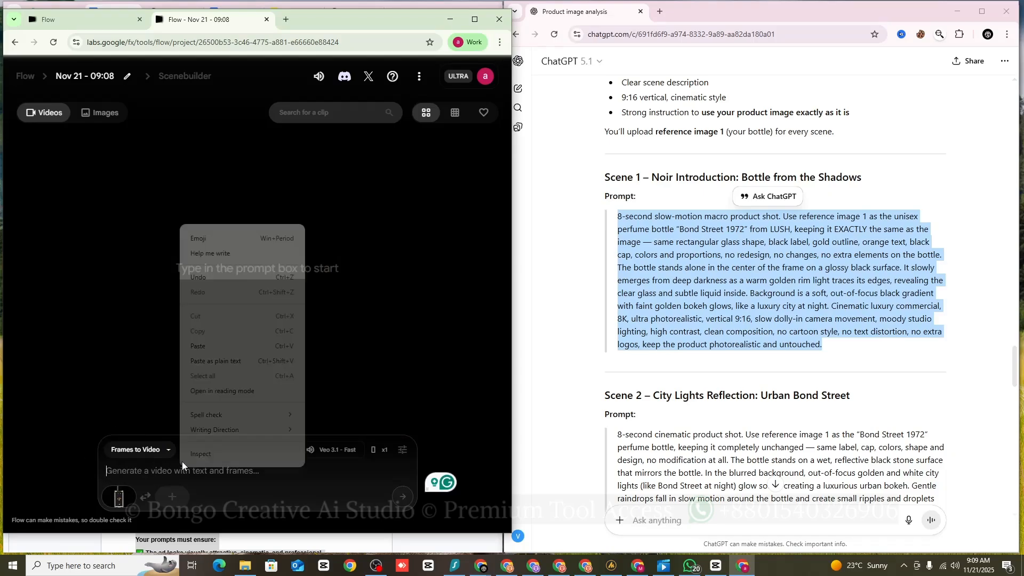
pyautogui.click(197, 346)
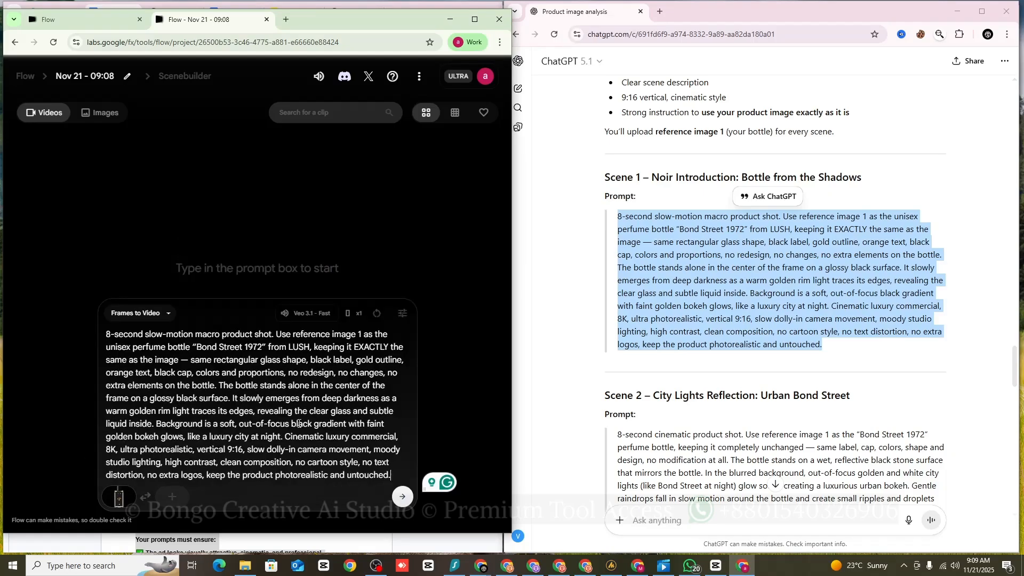
pyautogui.click(402, 498)
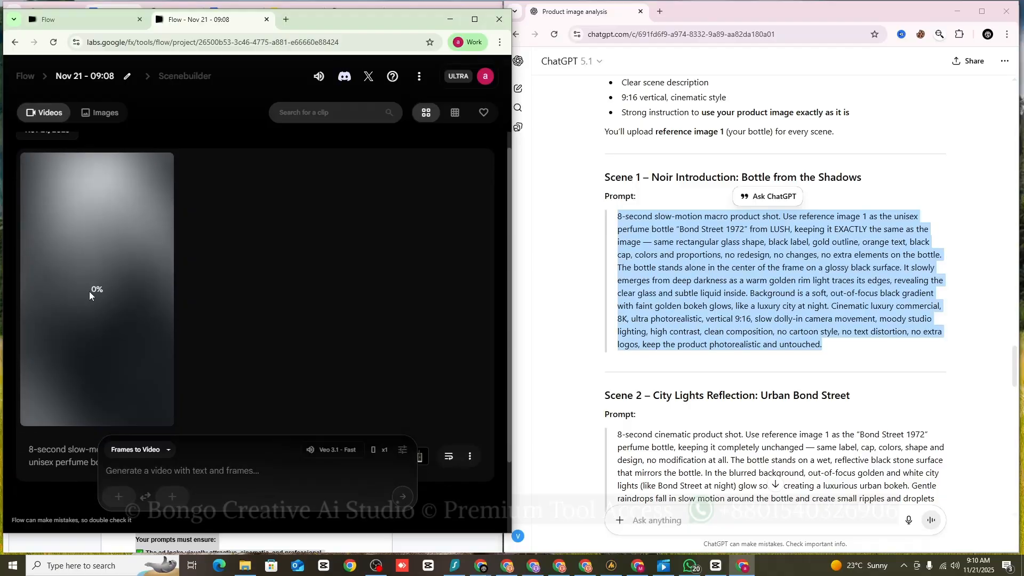
# Step: Copy the full prompt text of "Scene 2 – City Lights Reflection: Urban Bond Street" from the ChatGPT reply
pyautogui.scroll(-3, 725, 263)
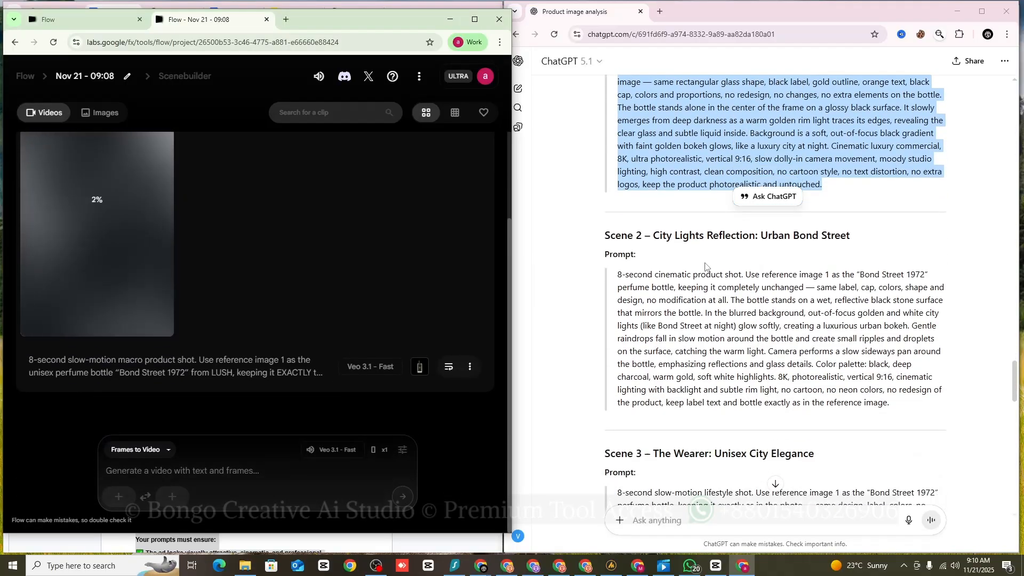
pyautogui.moveTo(617, 274); pyautogui.dragTo(901, 409)
pyautogui.rightClick(588, 336)
pyautogui.click(603, 343)
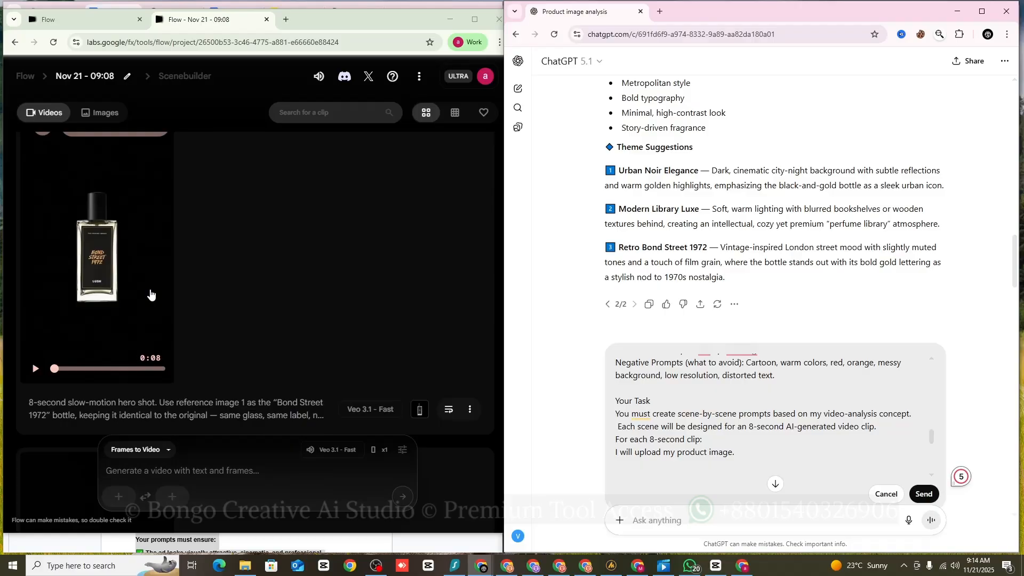
# Step: Maximize the Flow window and play the generated Scene 1 slow-motion macro product clip
pyautogui.scroll(-6, 150, 293)
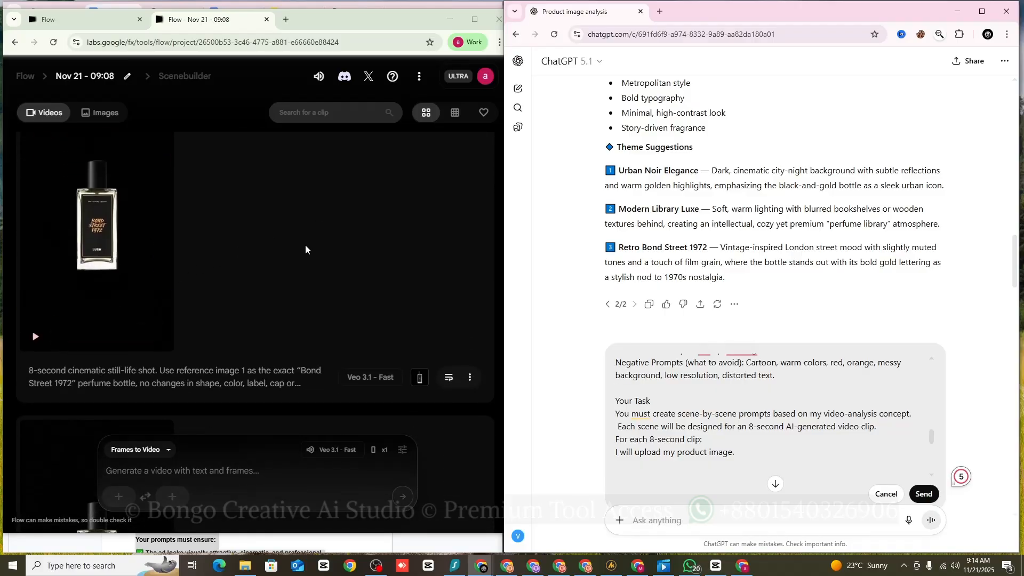
pyautogui.click(475, 20)
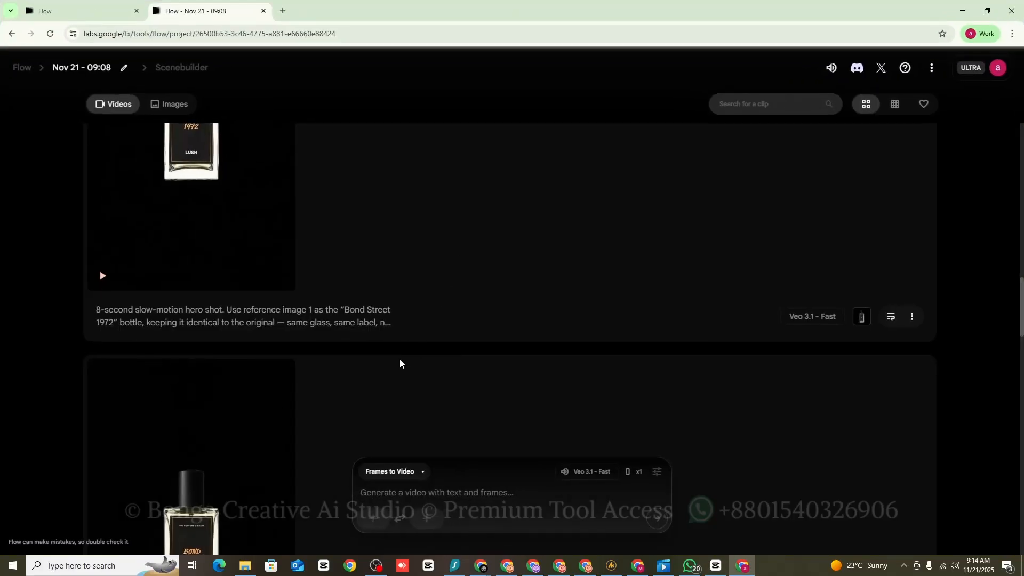
pyautogui.scroll(-10, 132, 409)
pyautogui.scroll(-4, 132, 409)
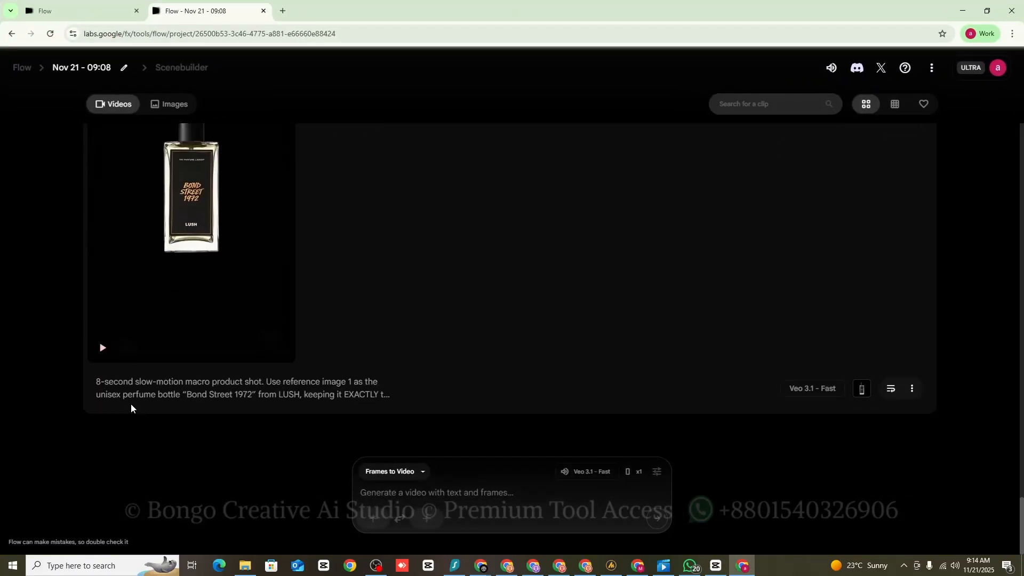
pyautogui.click(101, 350)
pyautogui.scroll(2, 135, 411)
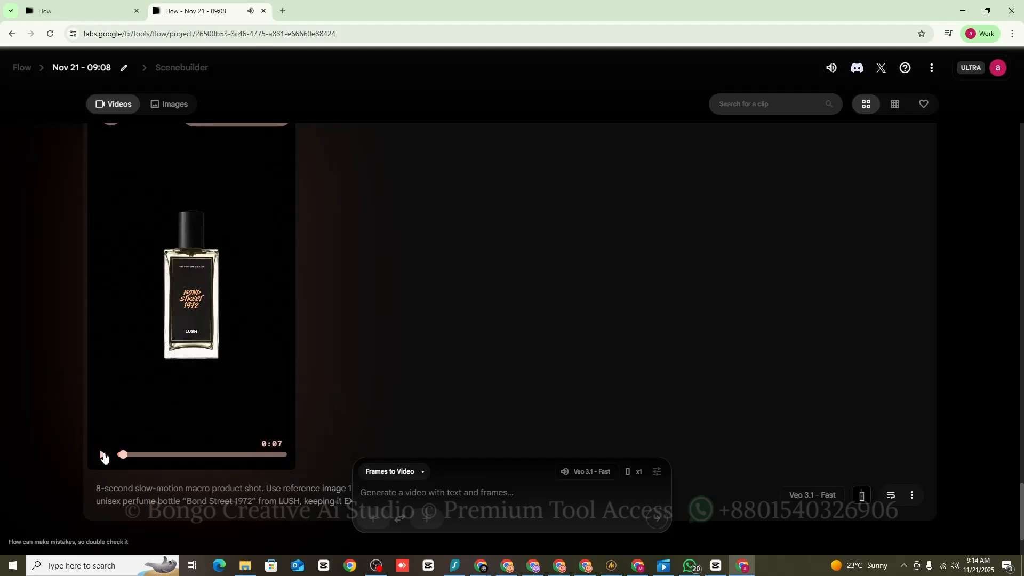
# Step: Play the generated Scene 2 cinematic product clip and the cinematic still-life clip of the perfume bottle
pyautogui.scroll(7, 128, 417)
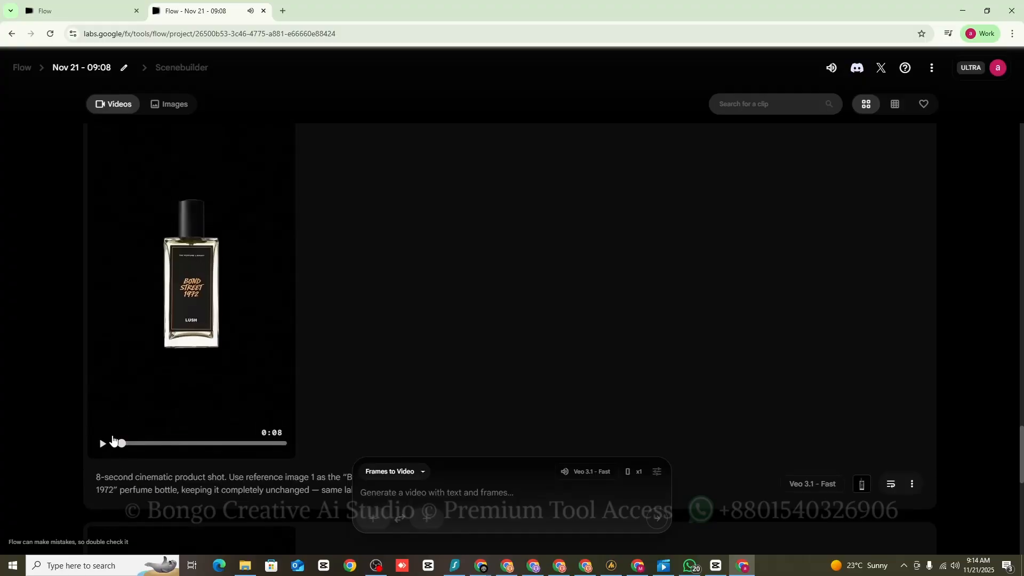
pyautogui.click(103, 445)
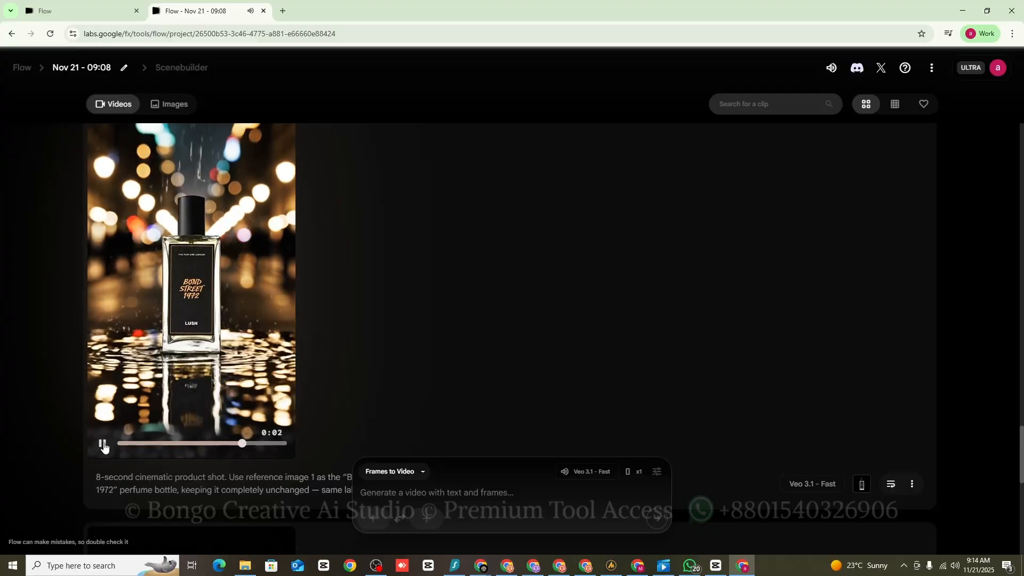
pyautogui.scroll(7, 106, 416)
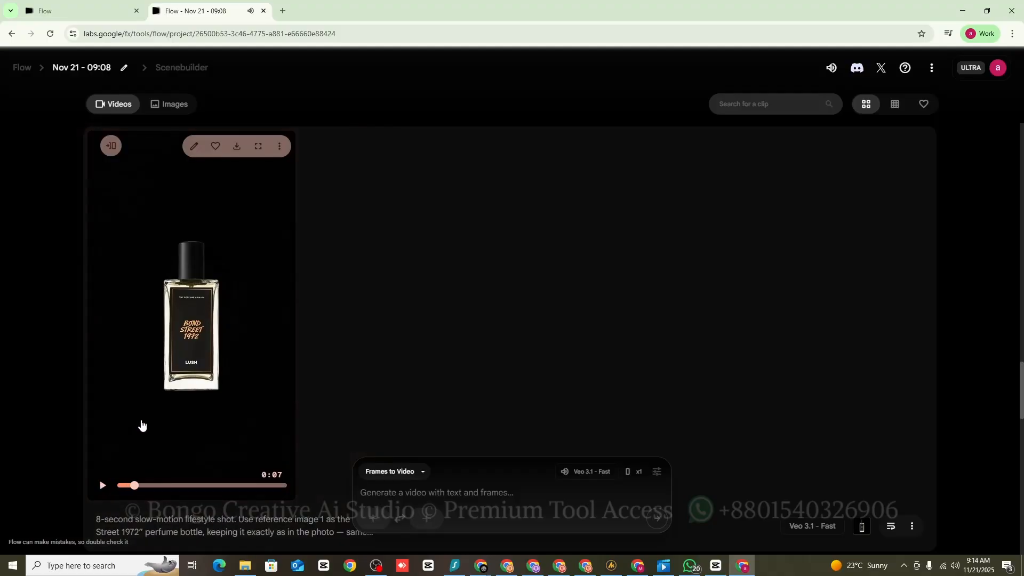
pyautogui.scroll(-2, 141, 425)
pyautogui.scroll(1, 128, 424)
pyautogui.click(103, 422)
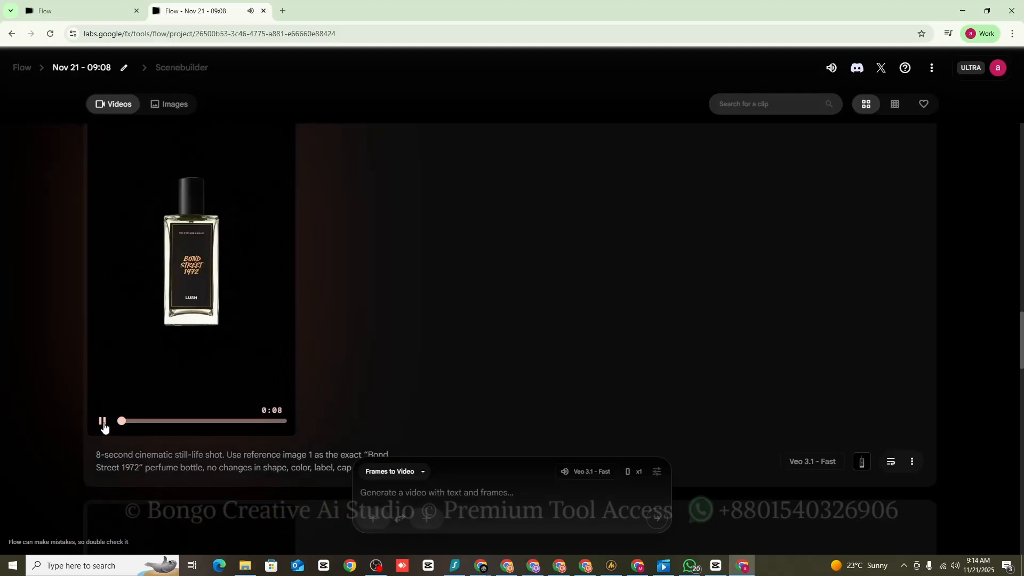
pyautogui.scroll(1, 104, 427)
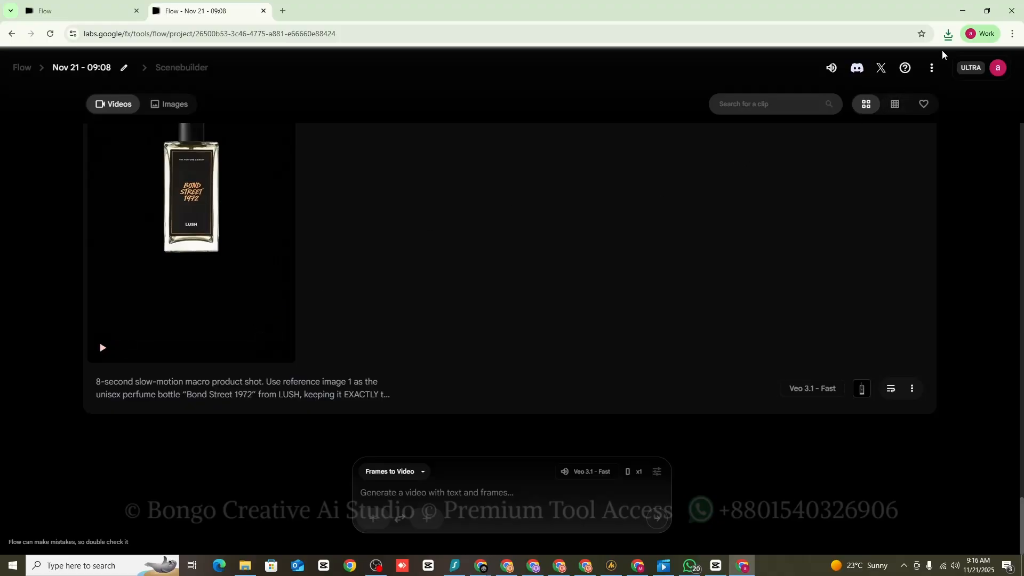
# Step: Restore the Flow window size, return to the Google Docs document and locate the "Create Video From Your Idea" prompt
pyautogui.click(988, 11)
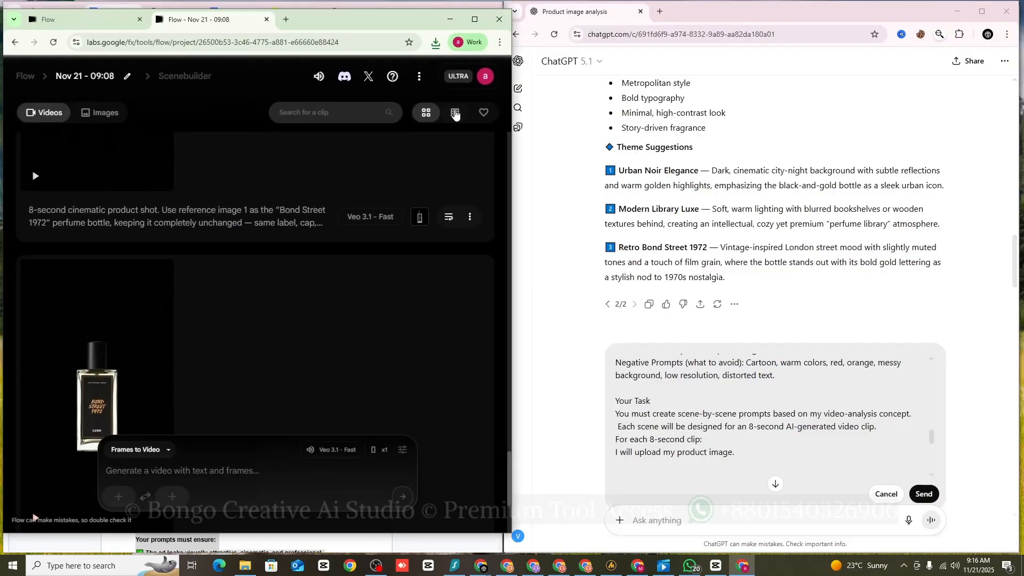
pyautogui.click(441, 11)
pyautogui.scroll(-9, 212, 347)
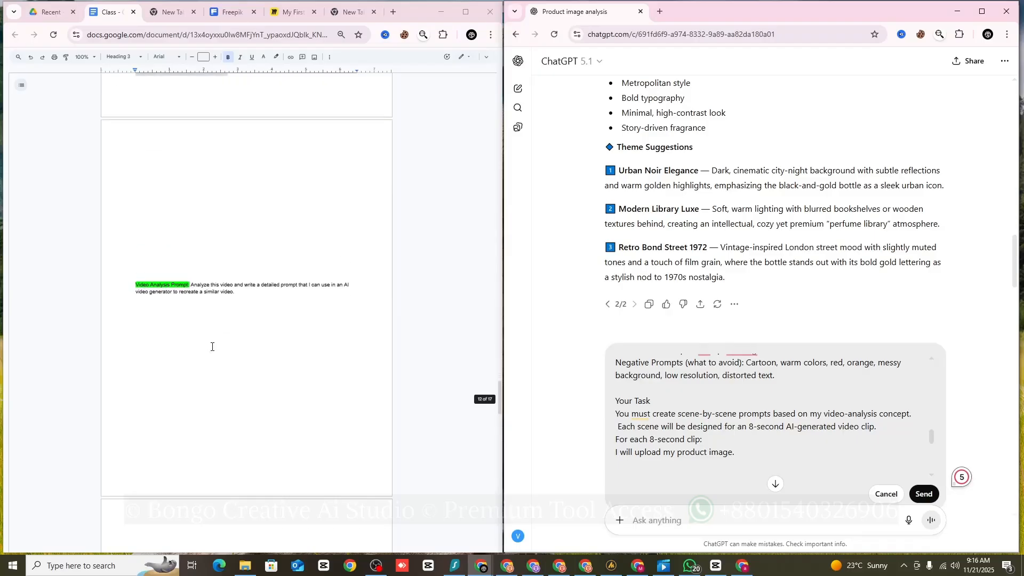
pyautogui.scroll(6, 212, 347)
pyautogui.scroll(-5, 212, 347)
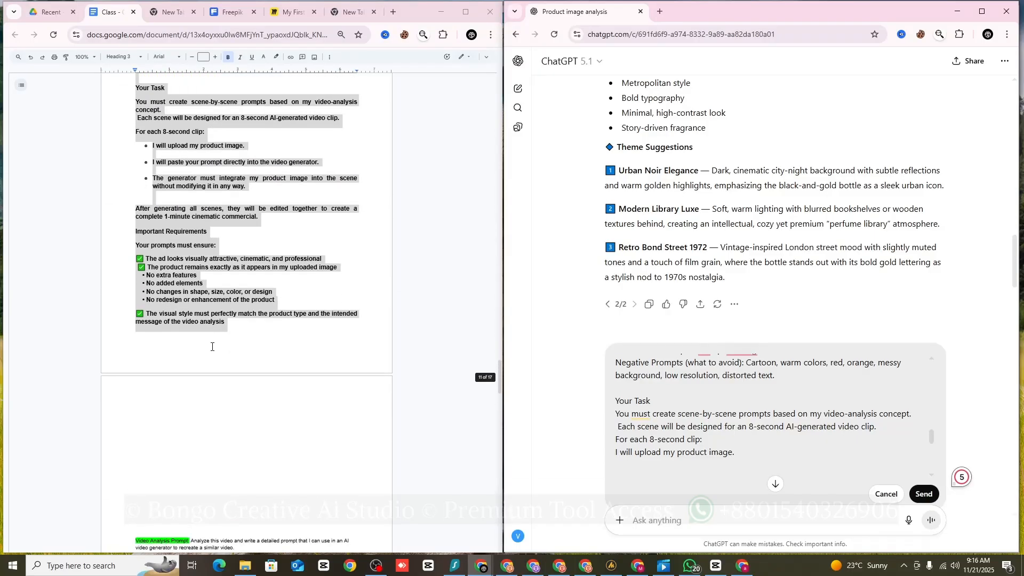
pyautogui.scroll(1, 212, 347)
pyautogui.scroll(20, 211, 346)
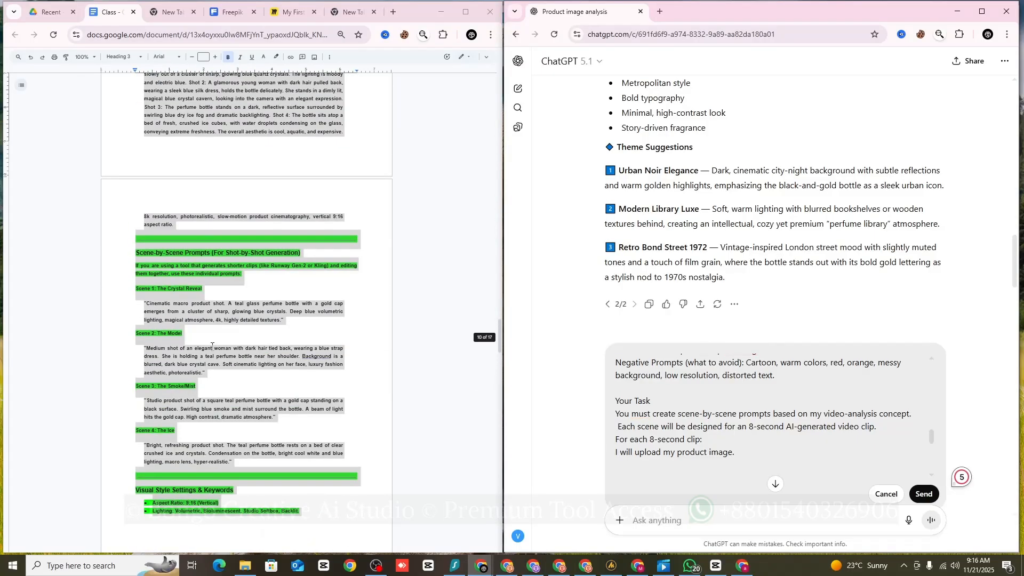
pyautogui.scroll(15, 212, 347)
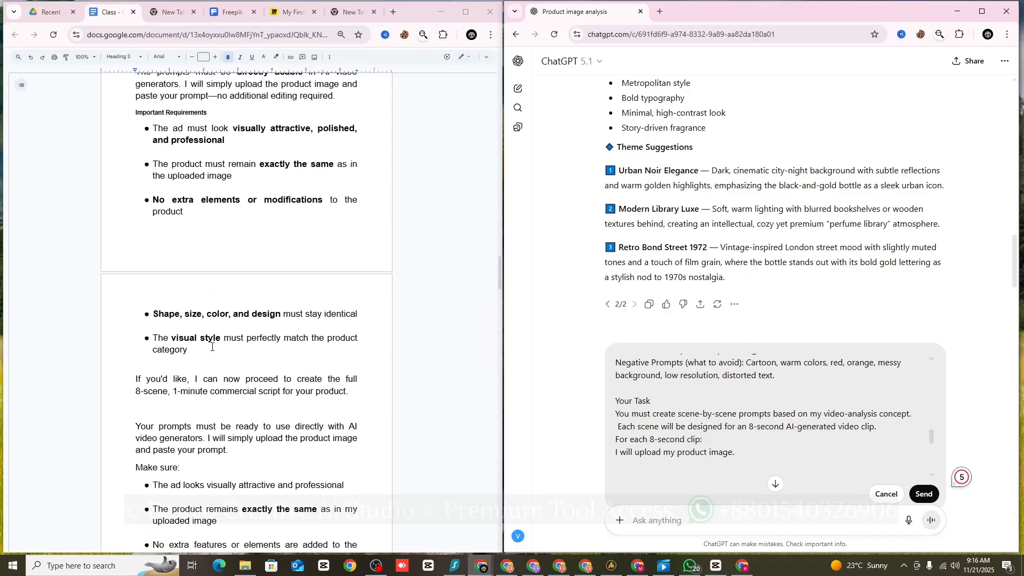
pyautogui.scroll(15, 212, 346)
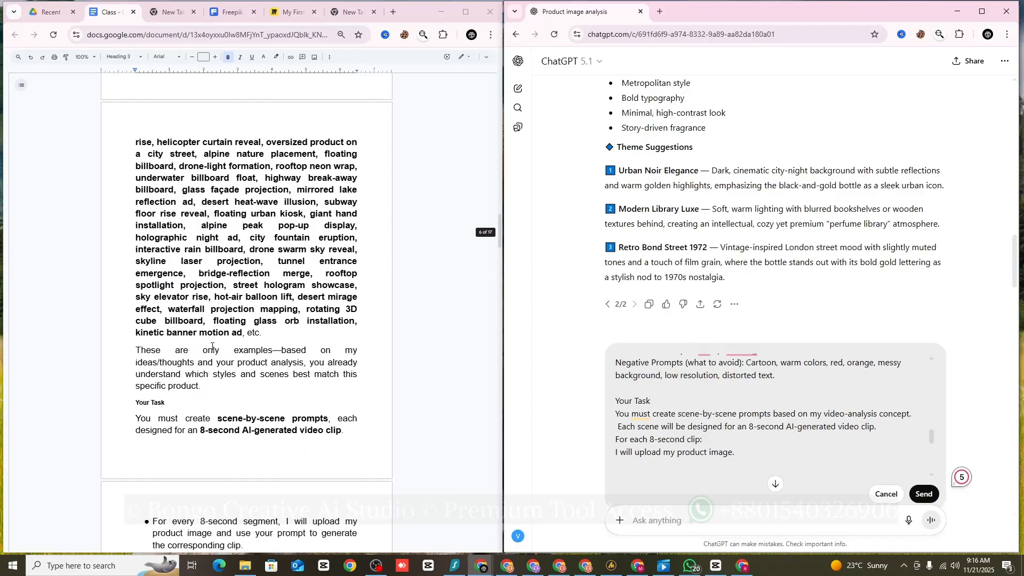
pyautogui.scroll(1, 211, 346)
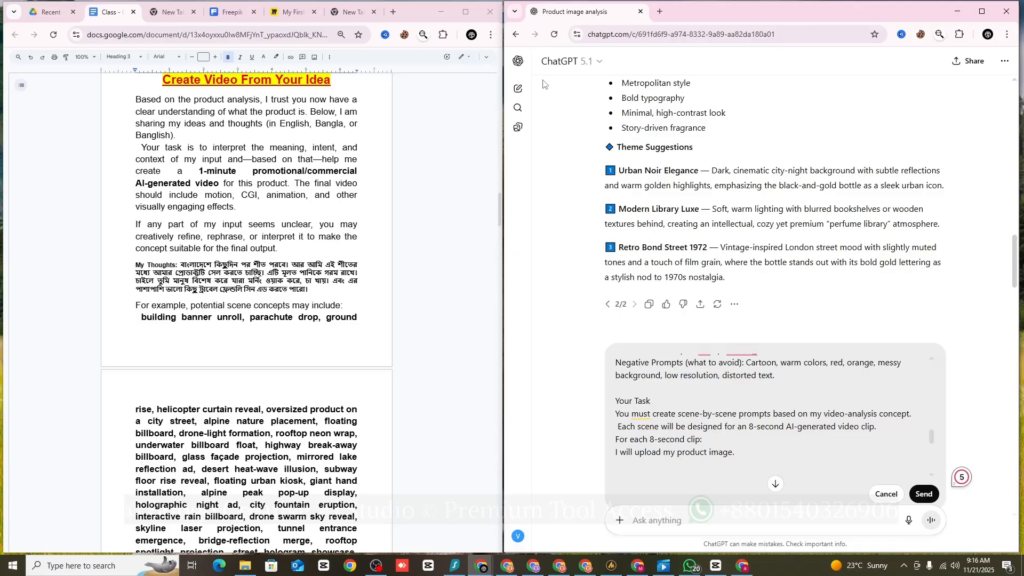
# Step: Attach the steel thermos image "Untitled design (12)" from Downloads to a new ChatGPT chat
pyautogui.hotkey('ctrl', 'u')
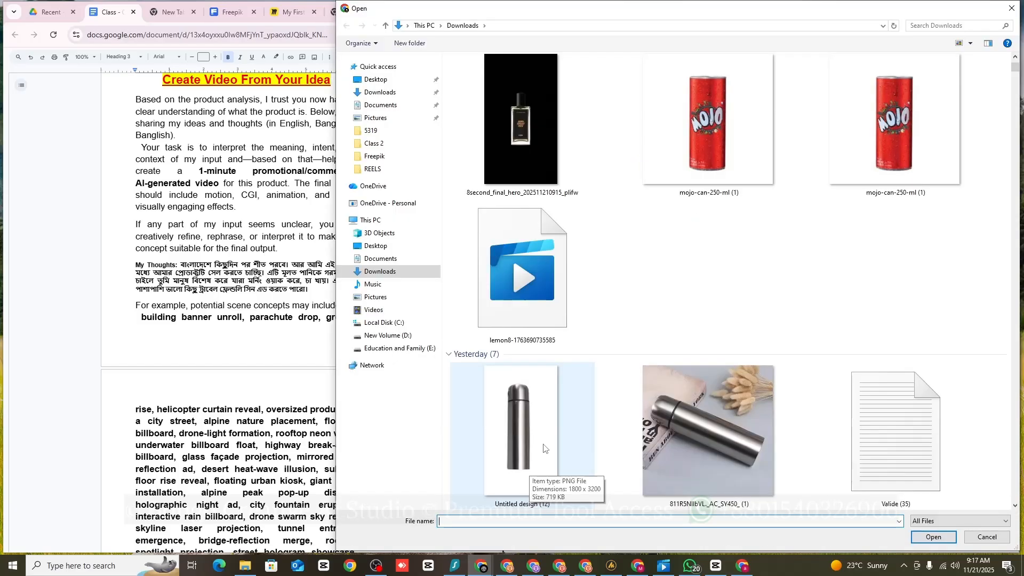
pyautogui.click(533, 422)
pyautogui.click(947, 542)
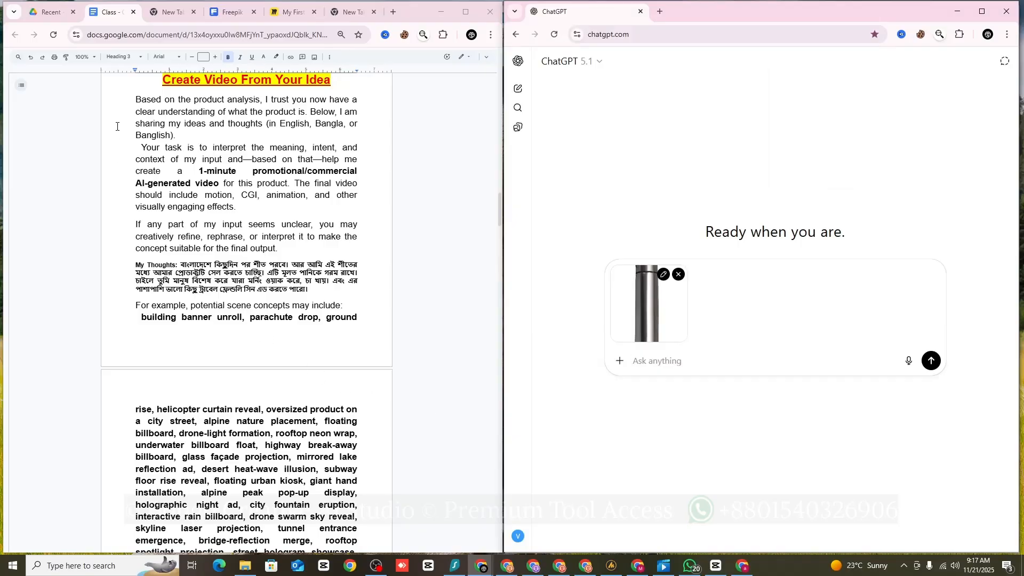
# Step: Send the "1) Product Image Analysis" prompt from the Miro board with the attached thermos image in ChatGPT and review the reply
pyautogui.moveTo(127, 96); pyautogui.dragTo(235, 380)
pyautogui.scroll(1, 235, 379)
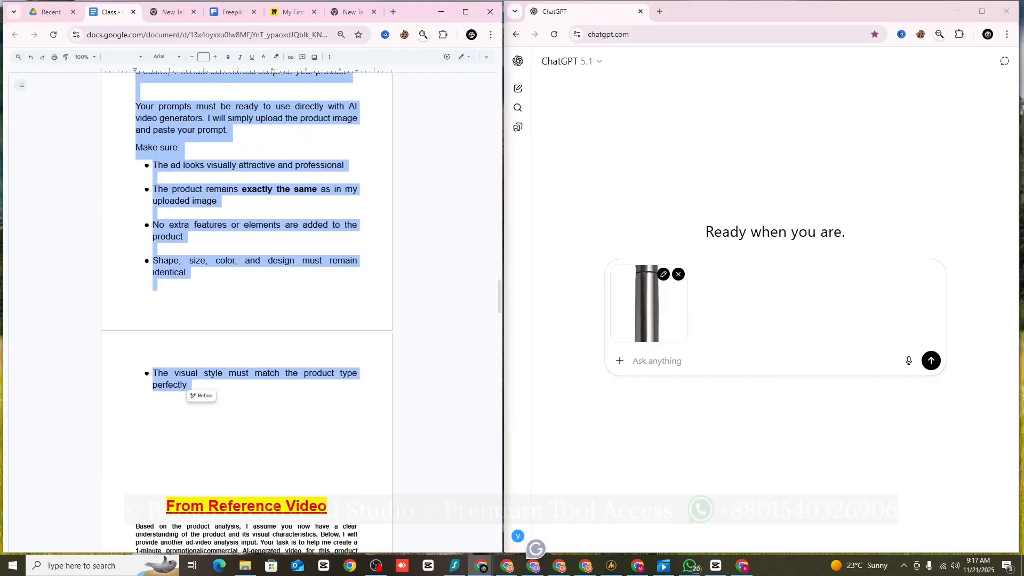
pyautogui.click(286, 13)
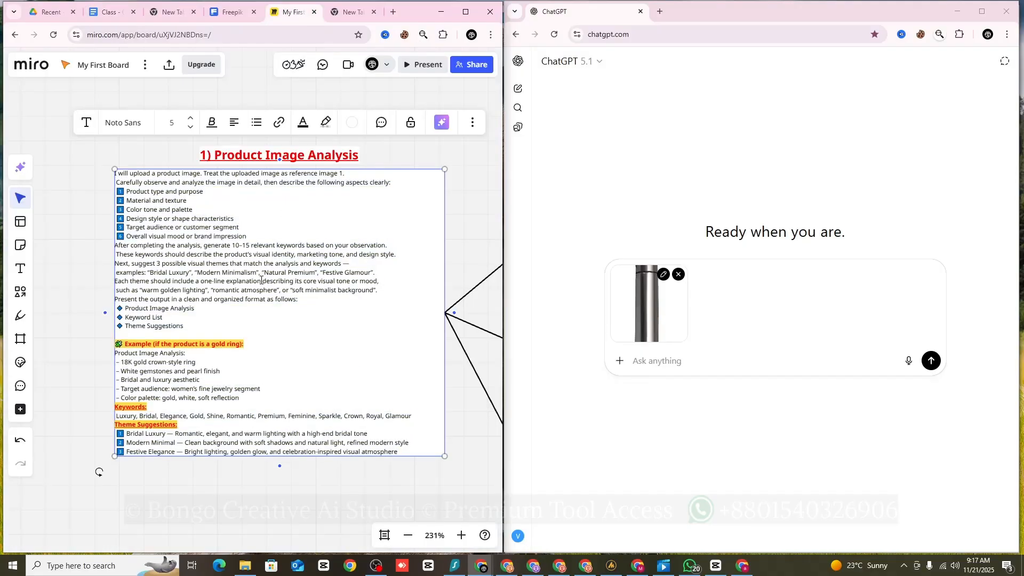
pyautogui.hotkey('ctrl', 'a')
pyautogui.click(675, 355)
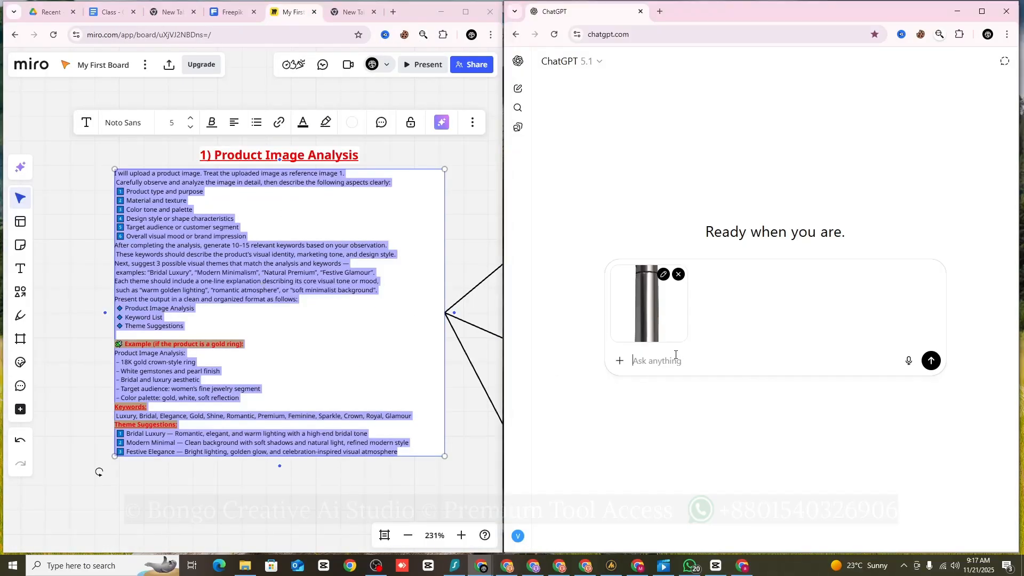
pyautogui.hotkey('ctrl', 'v')
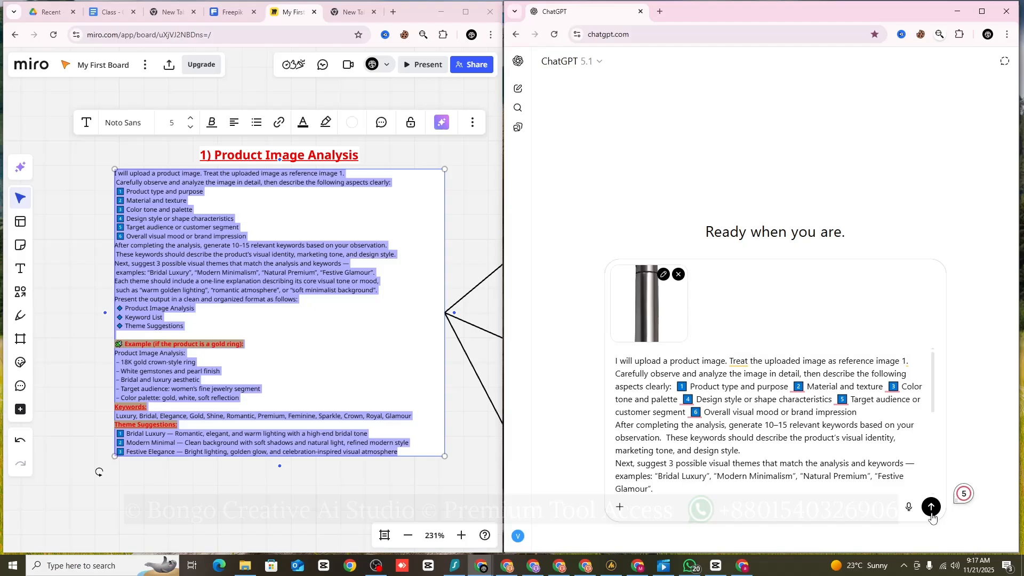
pyautogui.click(932, 507)
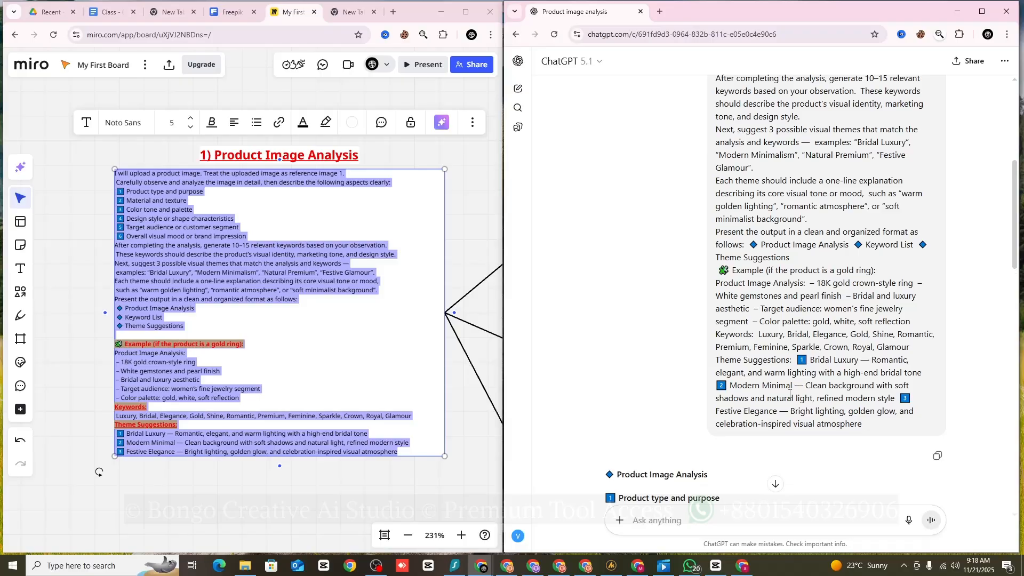
pyautogui.scroll(-1, 790, 394)
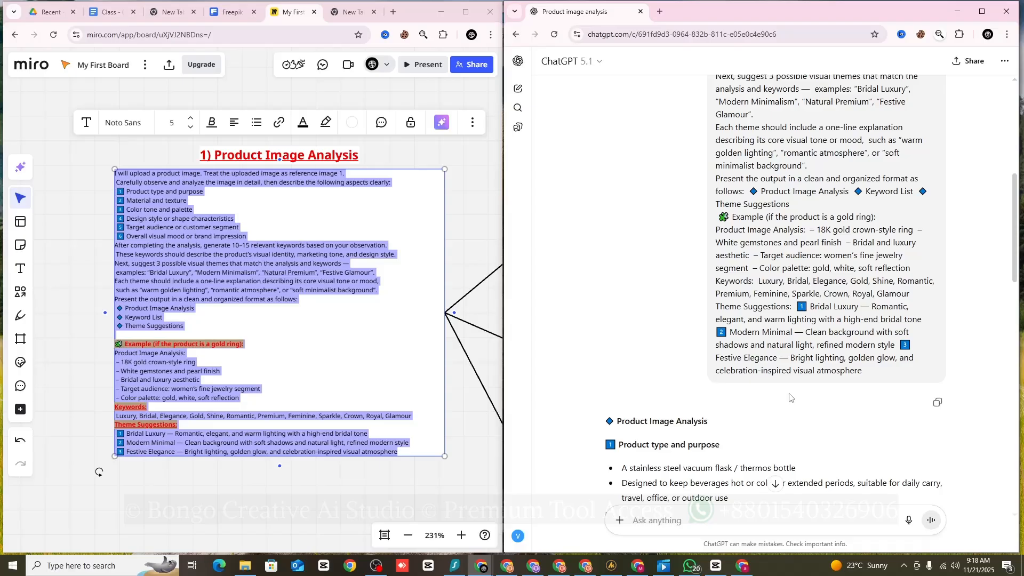
pyautogui.scroll(-1, 790, 397)
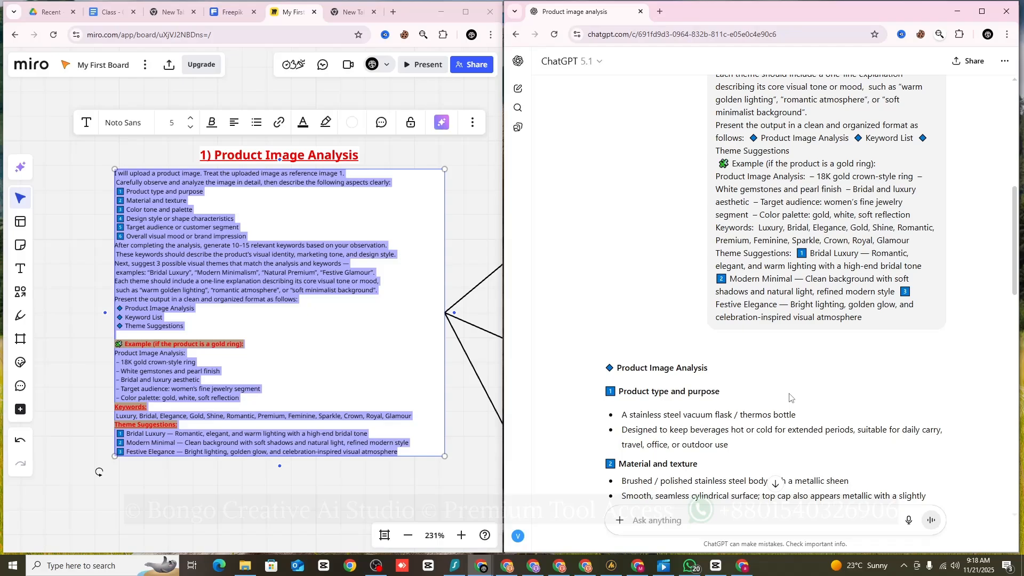
pyautogui.scroll(-15, 790, 398)
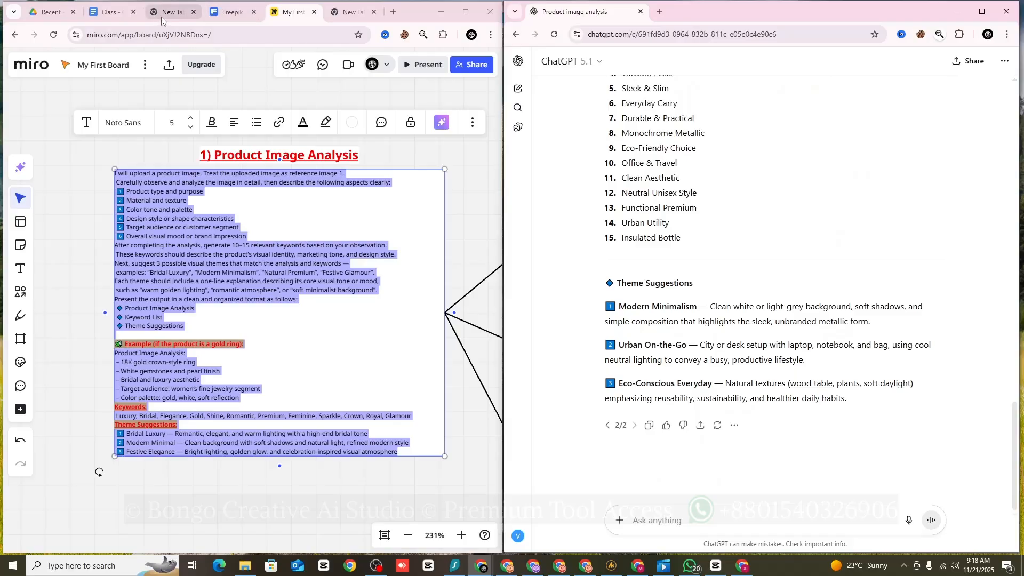
# Step: Highlight the "My Thoughts:" label in green within the "Create Video From Your Idea" prompt in the Google Docs document
pyautogui.click(107, 12)
pyautogui.scroll(10, 188, 323)
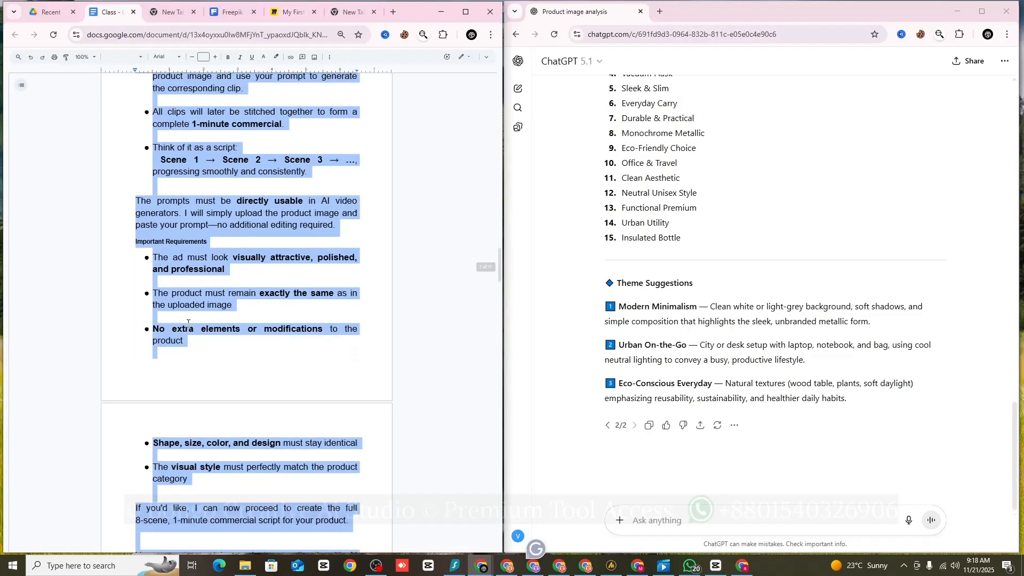
pyautogui.scroll(10, 188, 323)
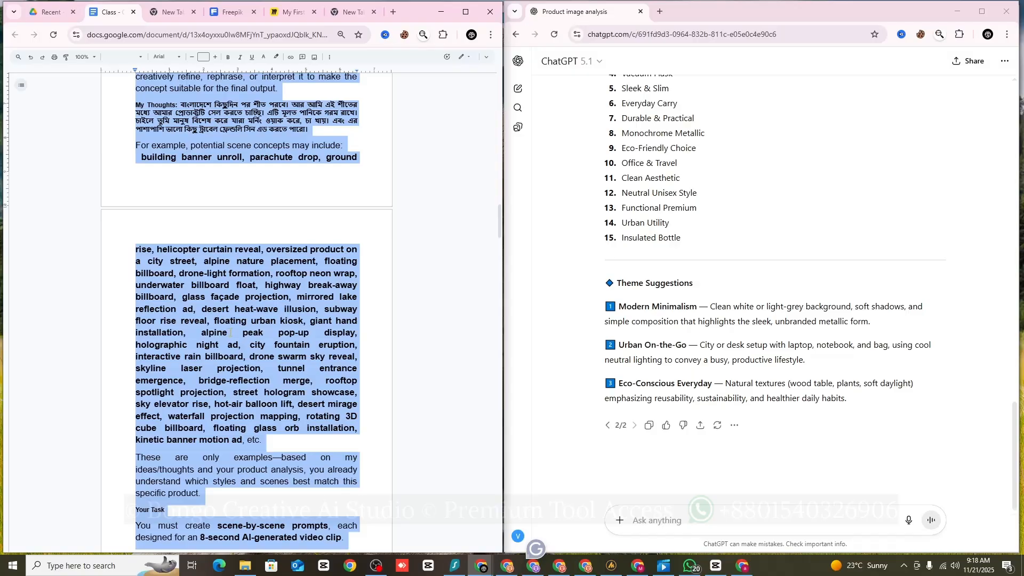
pyautogui.scroll(4, 230, 333)
pyautogui.click(213, 345)
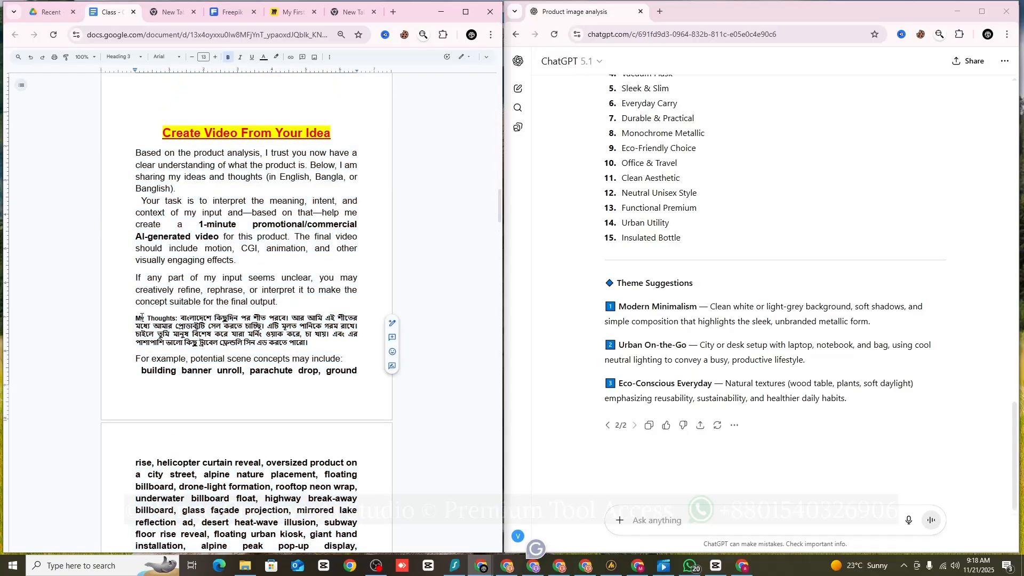
pyautogui.moveTo(135, 318); pyautogui.dragTo(182, 318)
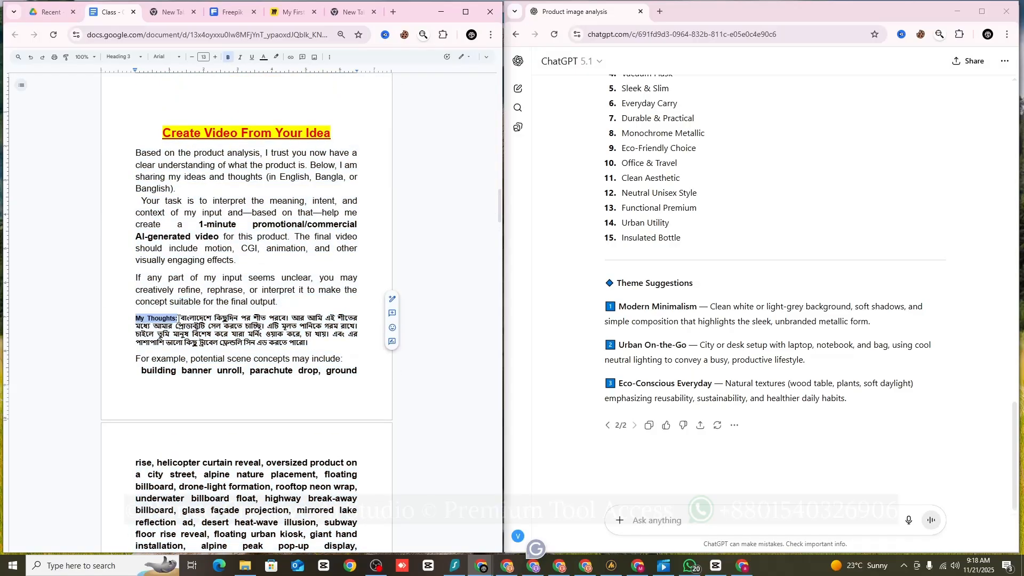
pyautogui.click(276, 56)
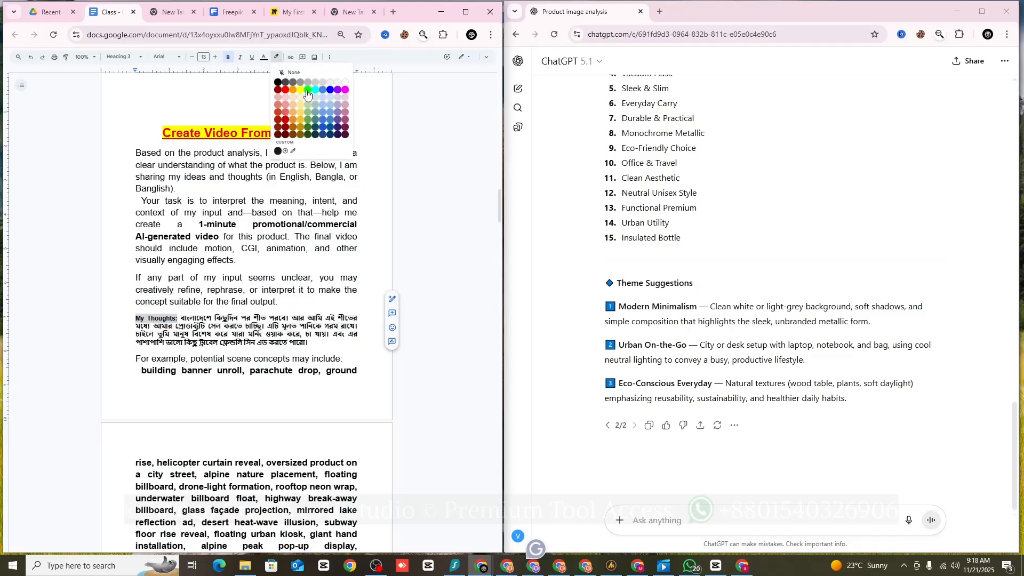
pyautogui.click(311, 92)
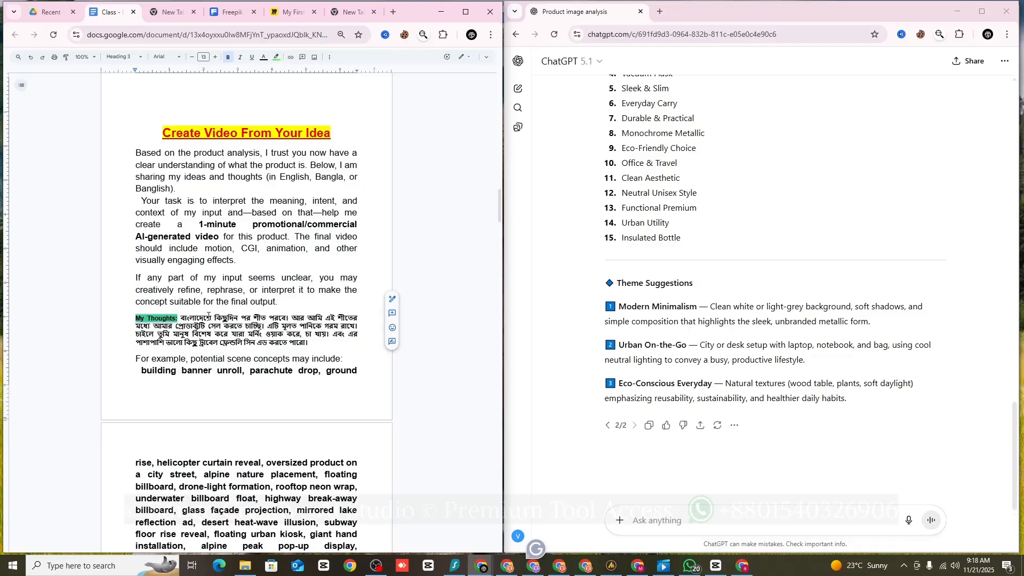
pyautogui.moveTo(180, 318); pyautogui.dragTo(315, 342)
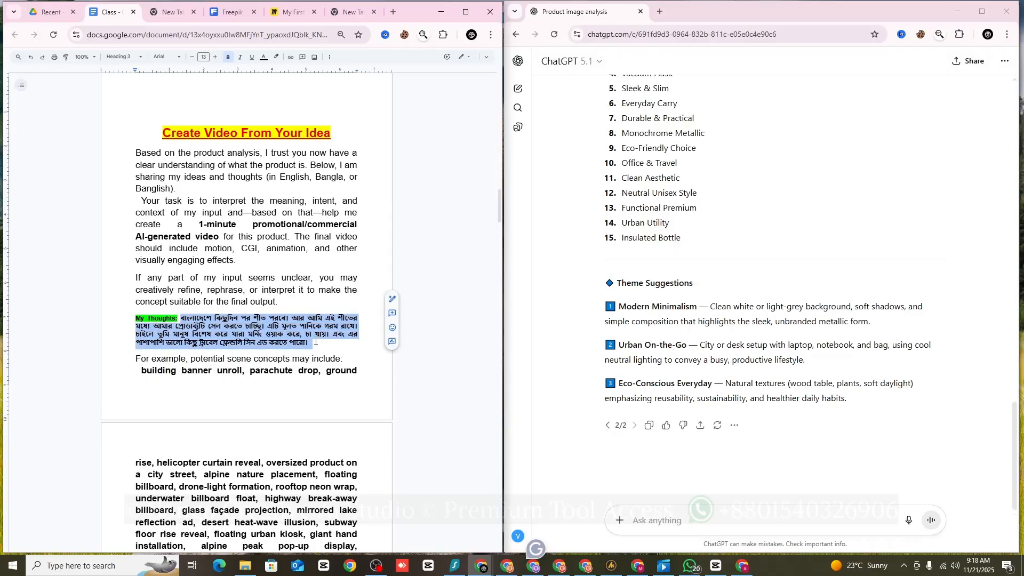
pyautogui.moveTo(315, 342); pyautogui.dragTo(315, 342)
pyautogui.click(210, 326)
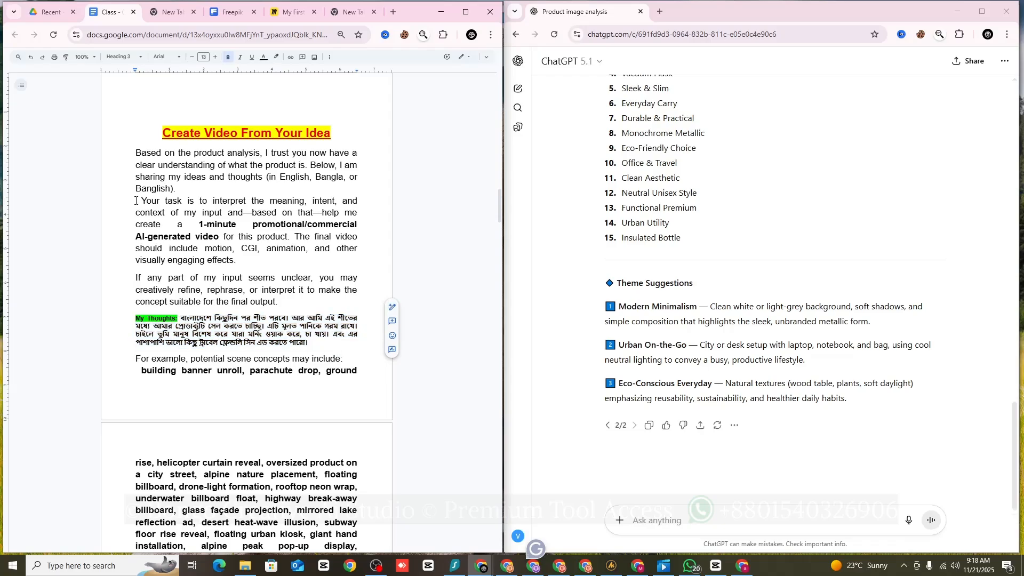
# Step: Copy the full "Create Video From Your Idea" prompt, from "Based on the product analysis" through "The visual style must match the product type perfectly"
pyautogui.moveTo(127, 154); pyautogui.dragTo(293, 320)
pyautogui.scroll(-2, 297, 316)
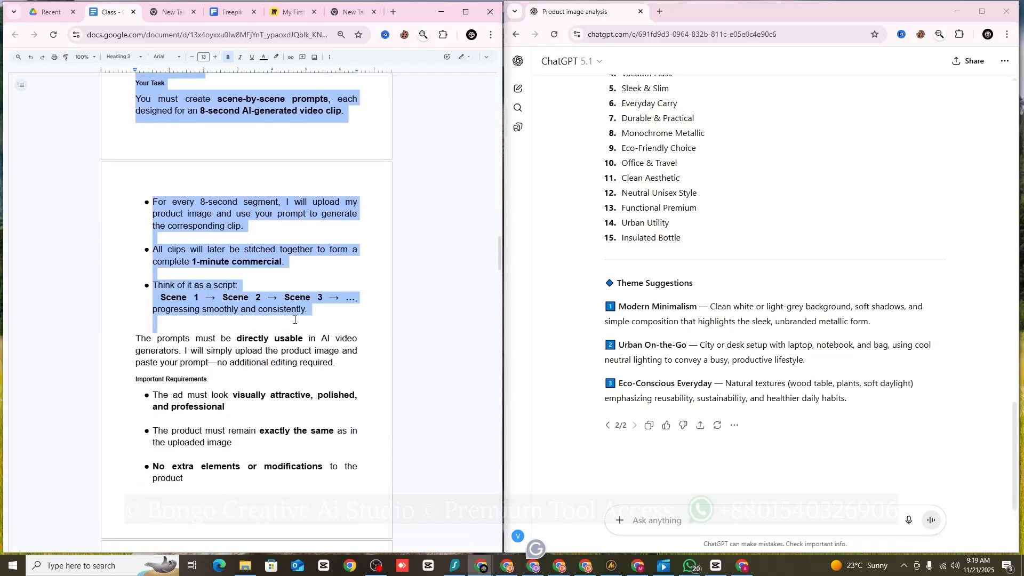
pyautogui.moveTo(294, 320); pyautogui.dragTo(192, 439)
pyautogui.scroll(-2, 282, 369)
pyautogui.scroll(-6, 270, 388)
pyautogui.scroll(-2, 233, 414)
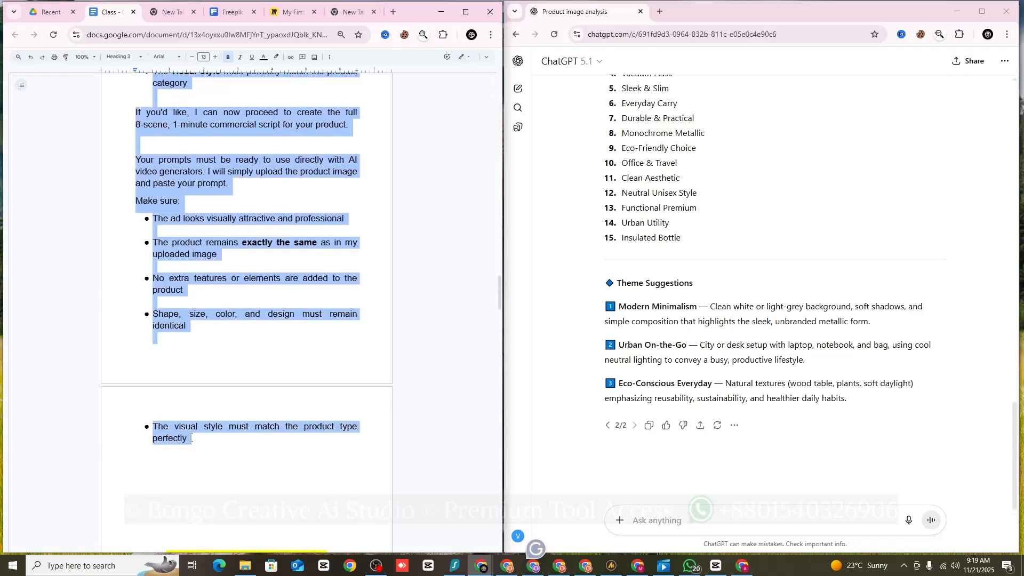
pyautogui.rightClick(215, 331)
pyautogui.click(238, 333)
# Step: Paste the copied video idea prompt into the thermos chat in ChatGPT, check its text to the end and send it
pyautogui.click(667, 523)
pyautogui.rightClick(666, 523)
pyautogui.click(689, 374)
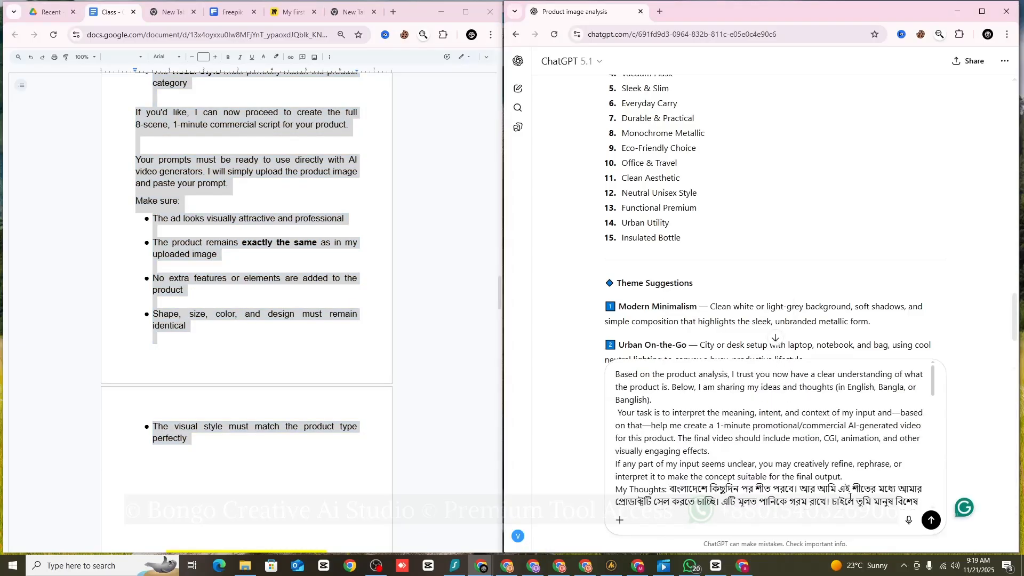
pyautogui.scroll(-3, 854, 480)
pyautogui.scroll(-5, 854, 480)
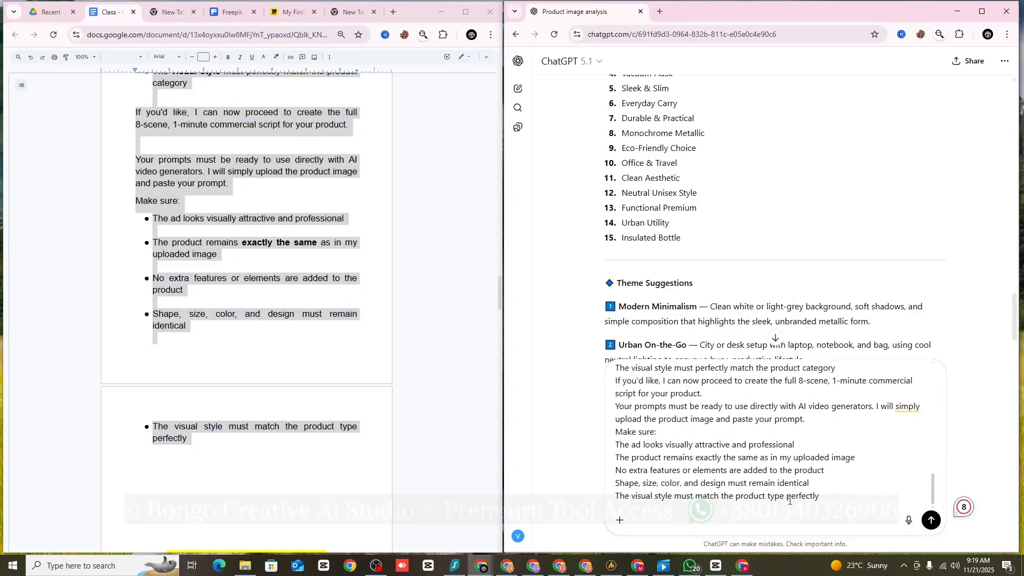
pyautogui.click(933, 521)
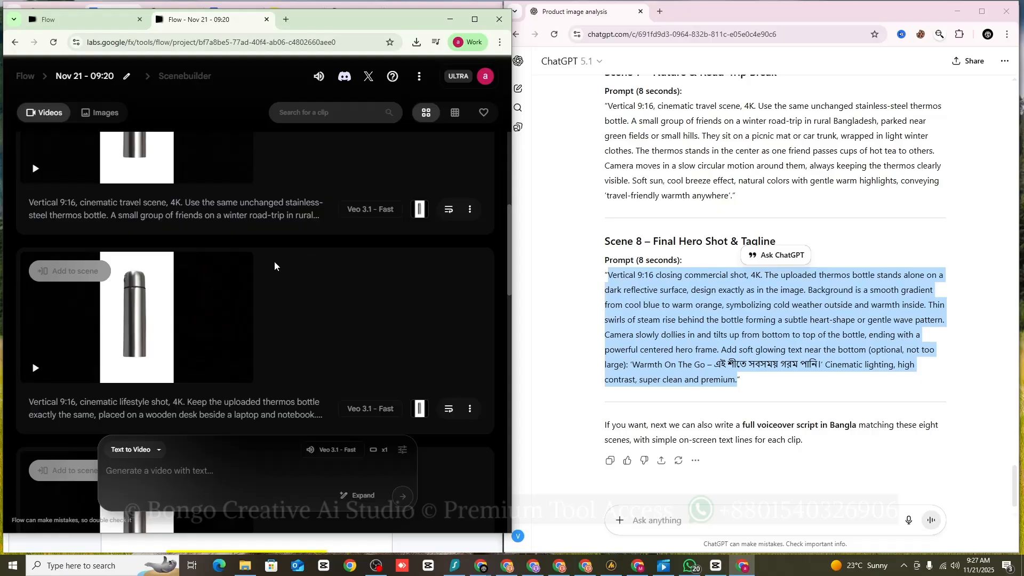
# Step: Play the generated Scene 8 closing thermos clip in the Flow project and download it
pyautogui.scroll(6, 247, 276)
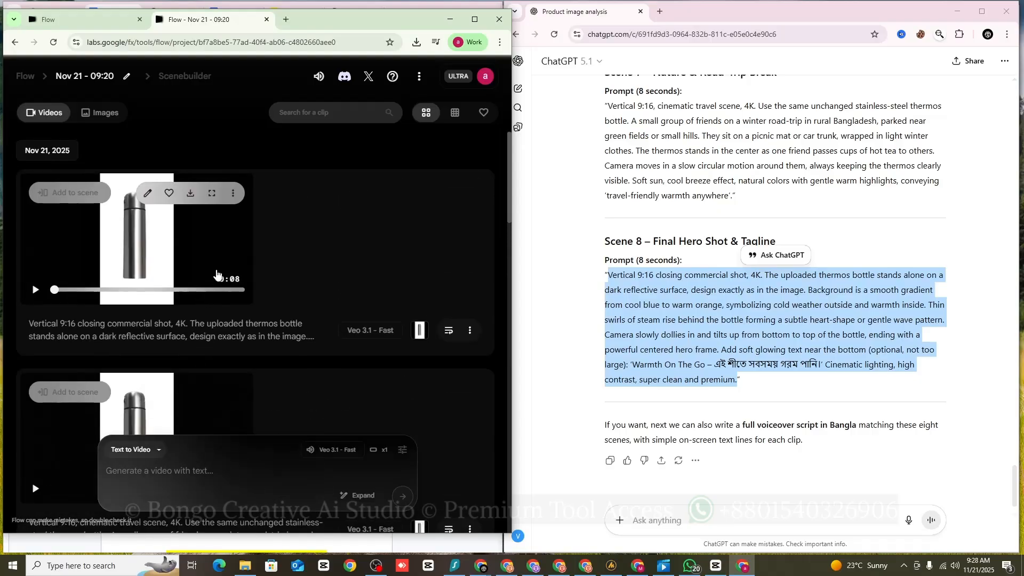
pyautogui.click(35, 291)
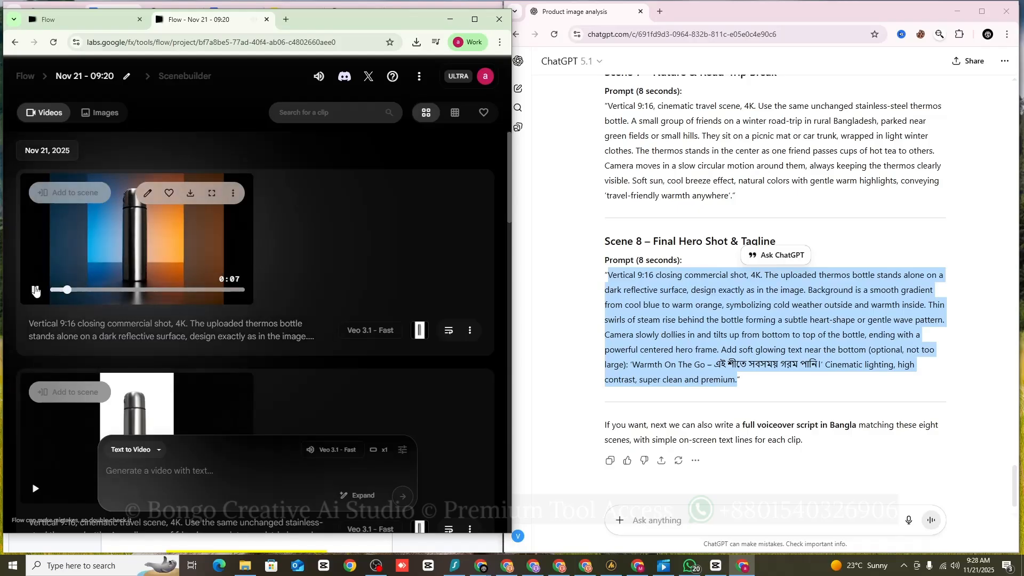
pyautogui.click(168, 245)
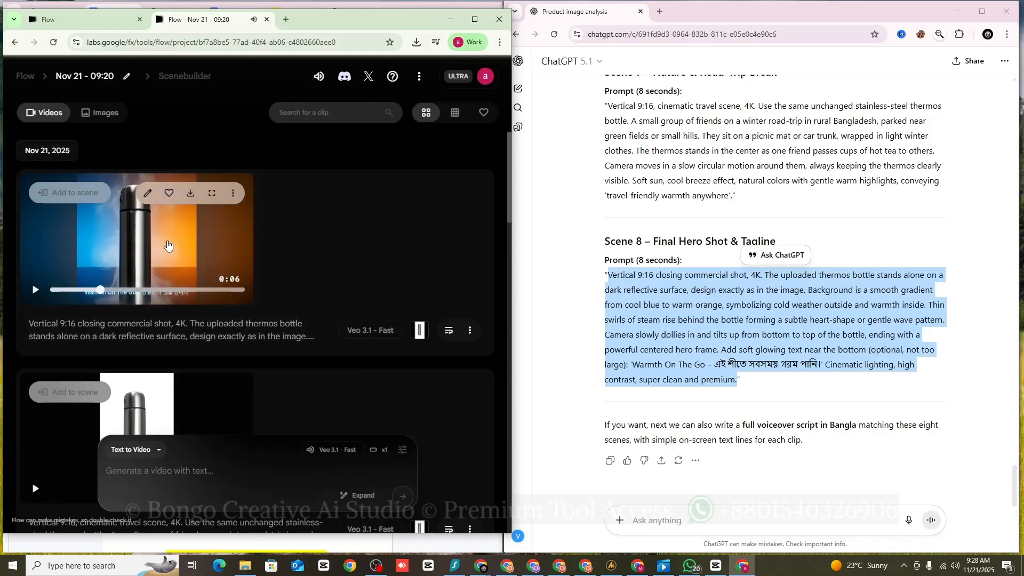
pyautogui.click(190, 194)
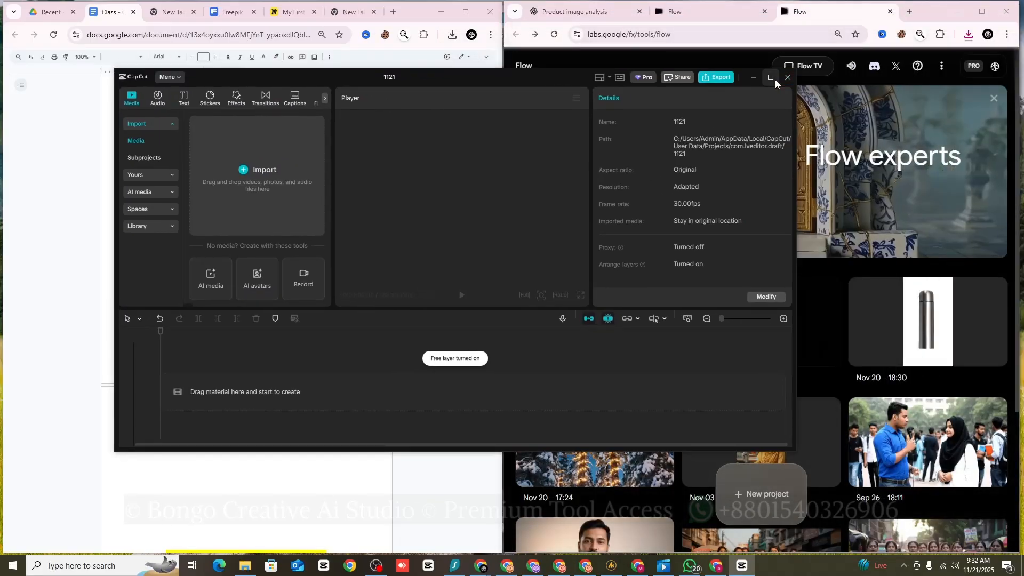
# Step: In the CapCut project 1121, import the product media and place the final hero perfume clip at the start of the timeline
pyautogui.click(776, 79)
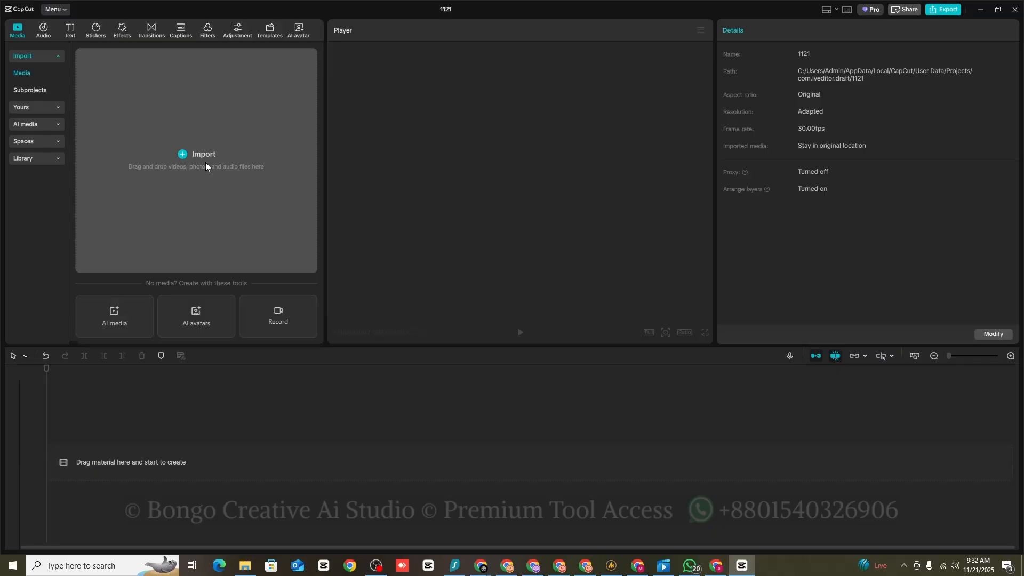
pyautogui.click(206, 162)
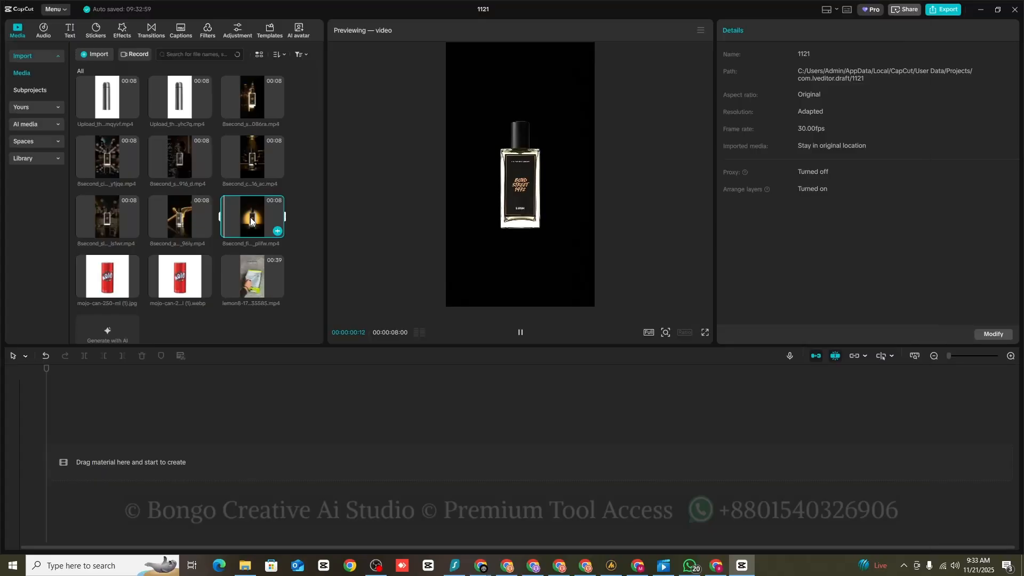
pyautogui.moveTo(251, 216); pyautogui.dragTo(98, 460)
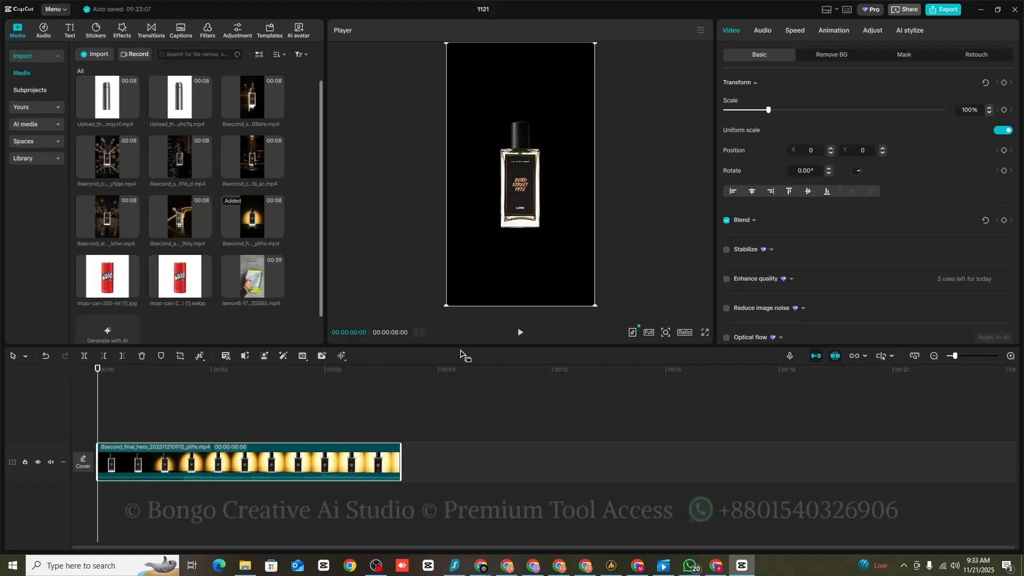
# Step: Preview the final hero perfume clip's opening and cut off everything before 00:00:01:01
pyautogui.click(521, 333)
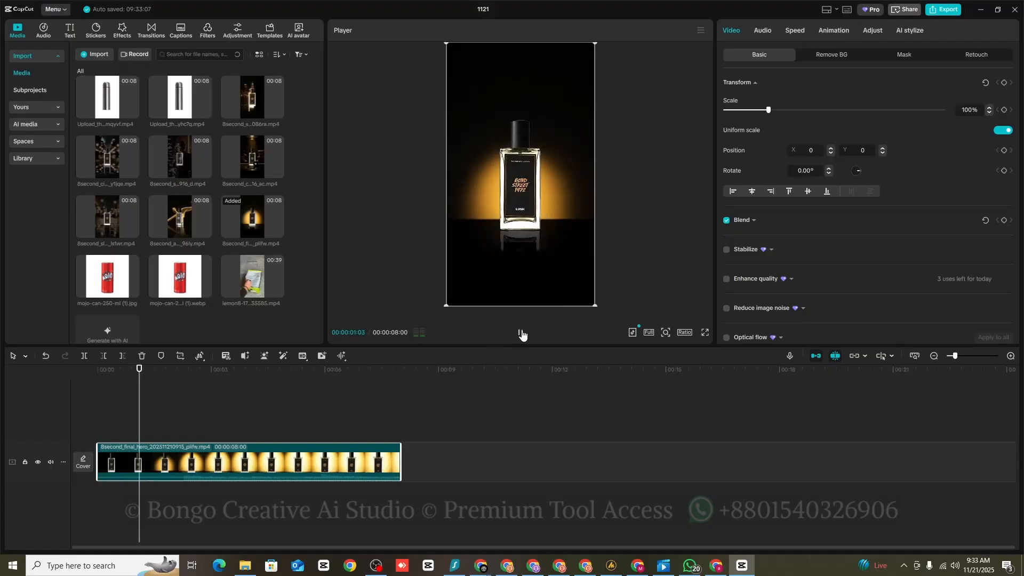
pyautogui.click(519, 334)
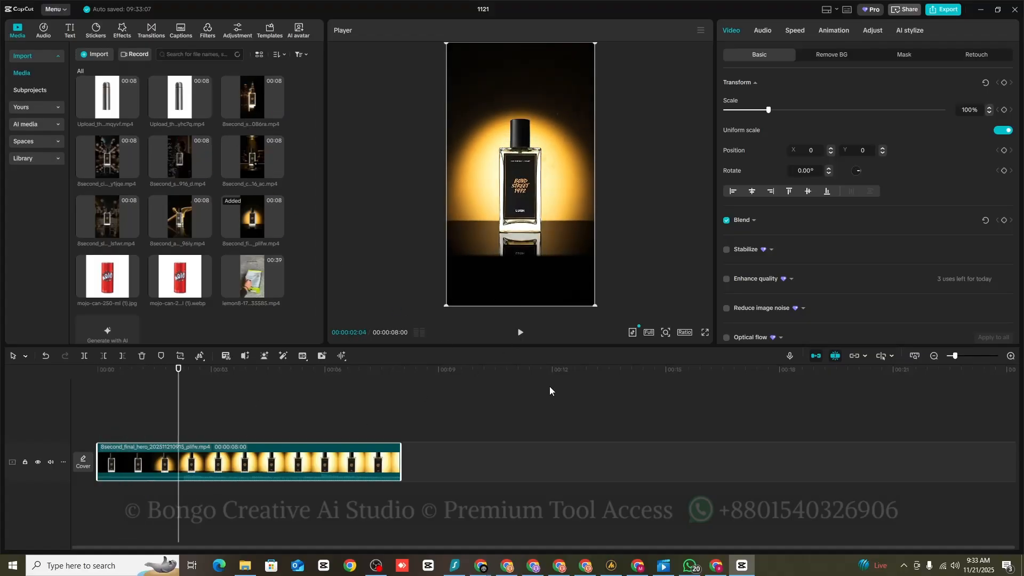
pyautogui.moveTo(180, 514); pyautogui.dragTo(136, 529)
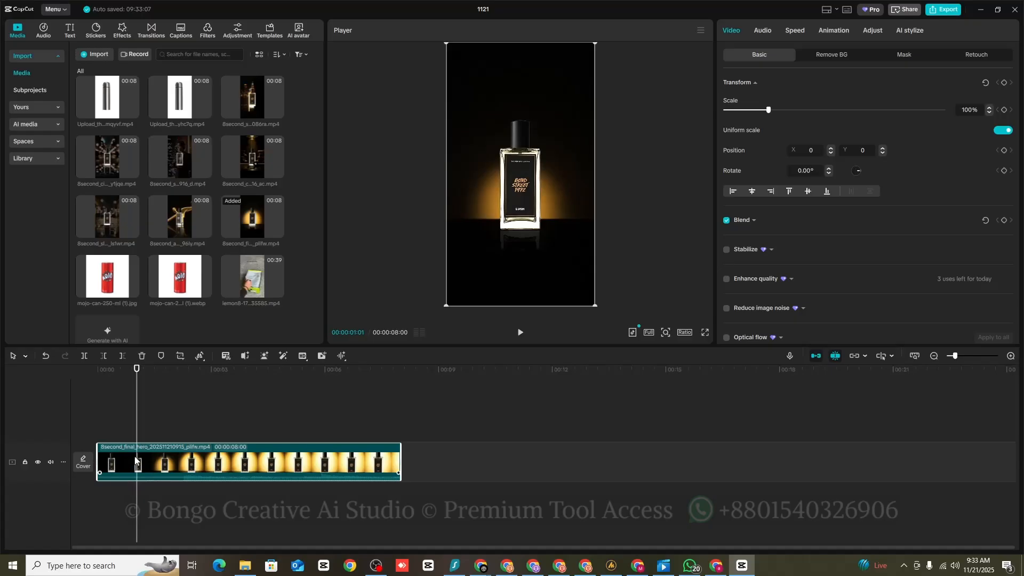
pyautogui.click(104, 358)
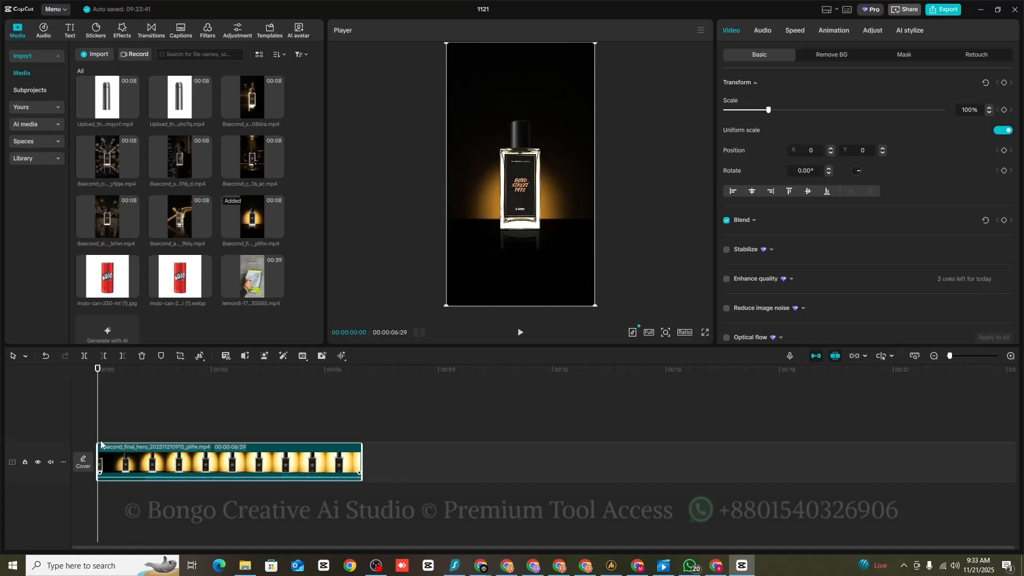
# Step: Preview several perfume clips from the imported media and place the slow-motion lifestyle clip after the final hero clip
pyautogui.moveTo(97, 402); pyautogui.dragTo(362, 434)
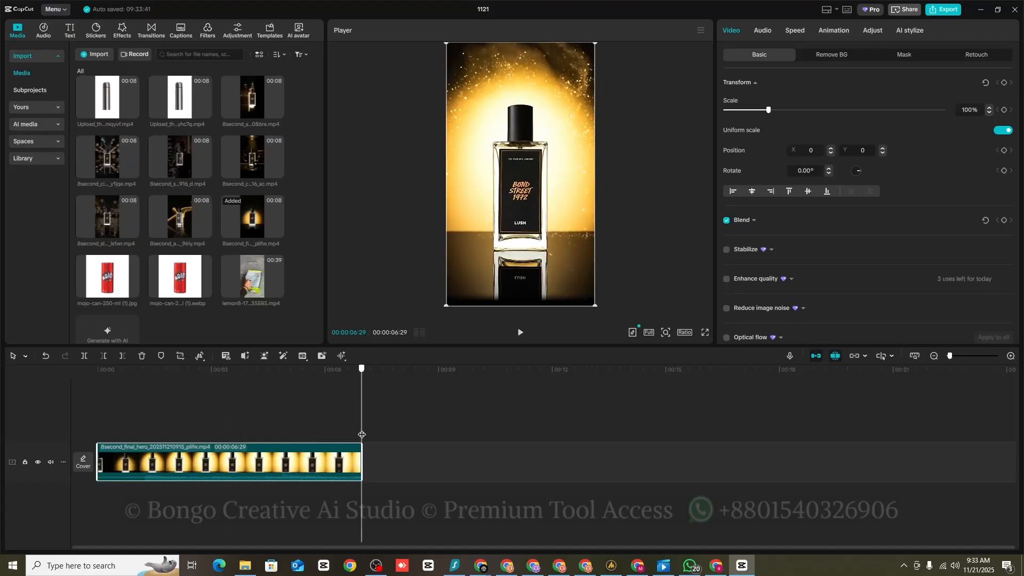
pyautogui.click(258, 110)
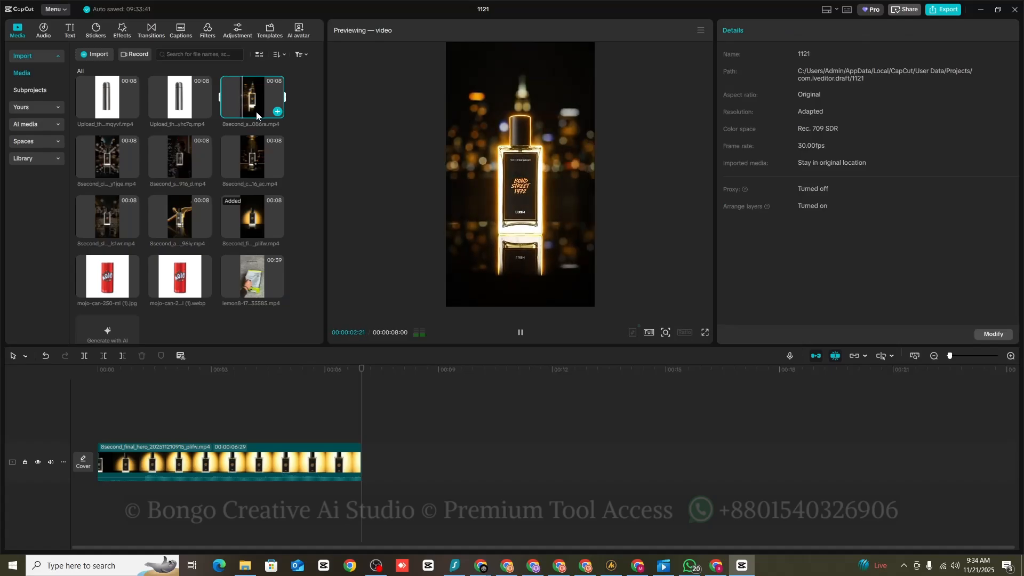
pyautogui.click(93, 164)
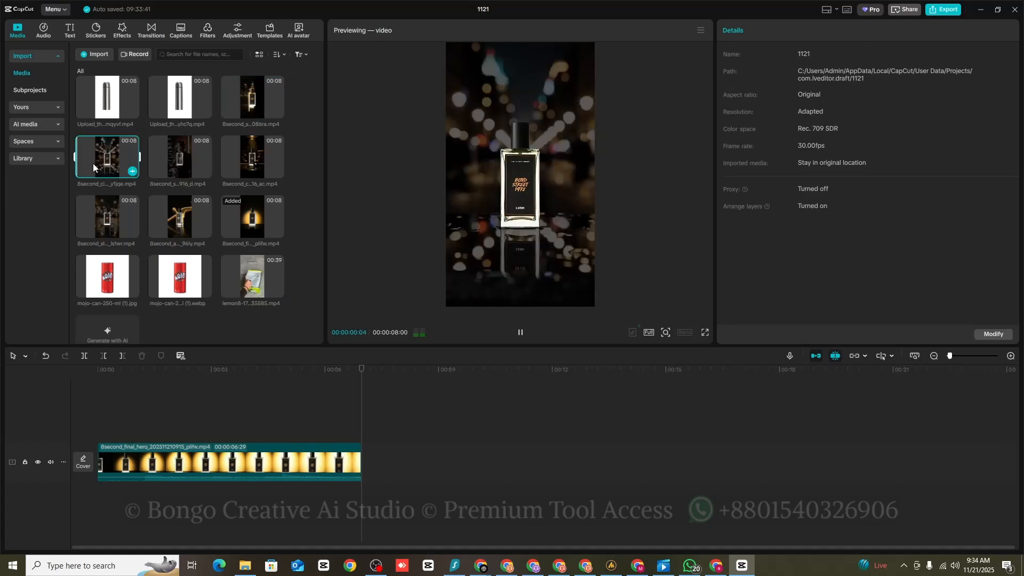
pyautogui.click(176, 164)
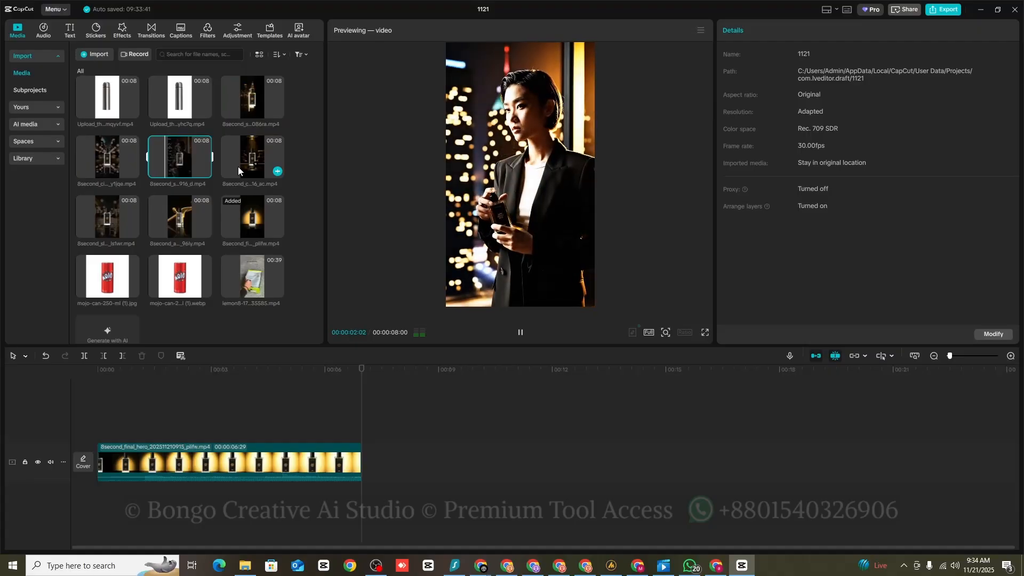
pyautogui.moveTo(212, 160); pyautogui.dragTo(382, 458)
# Step: Cut off the lifestyle clip's opening before 00:00:09:05 and play back its join with the final hero clip
pyautogui.click(348, 424)
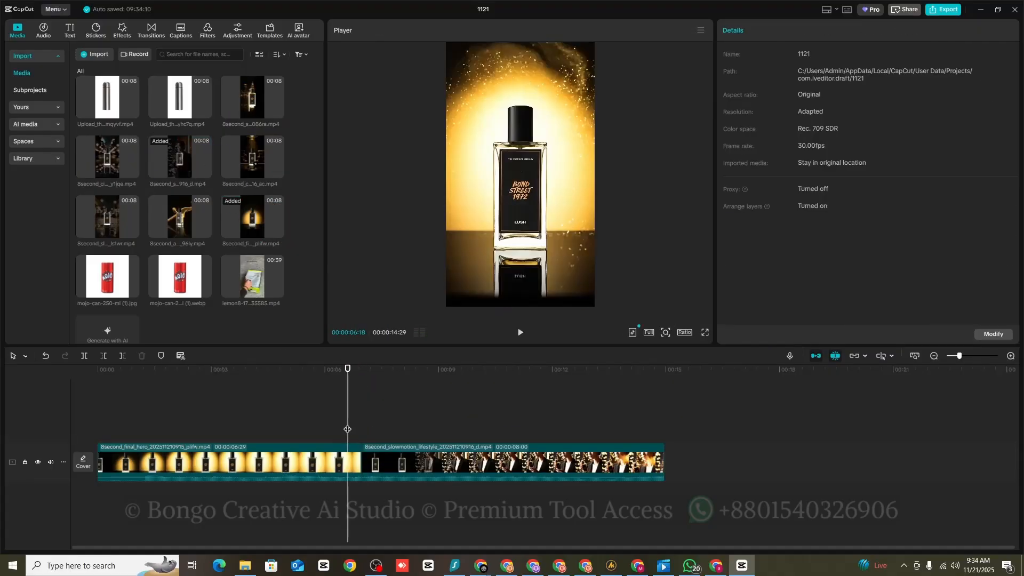
pyautogui.moveTo(330, 426); pyautogui.dragTo(445, 443)
pyautogui.click(434, 459)
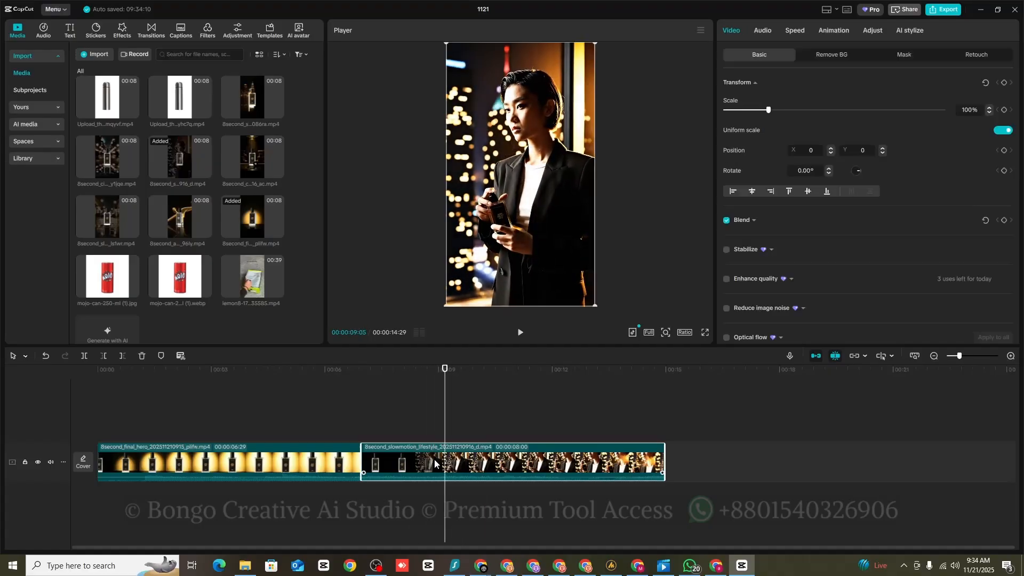
pyautogui.click(104, 356)
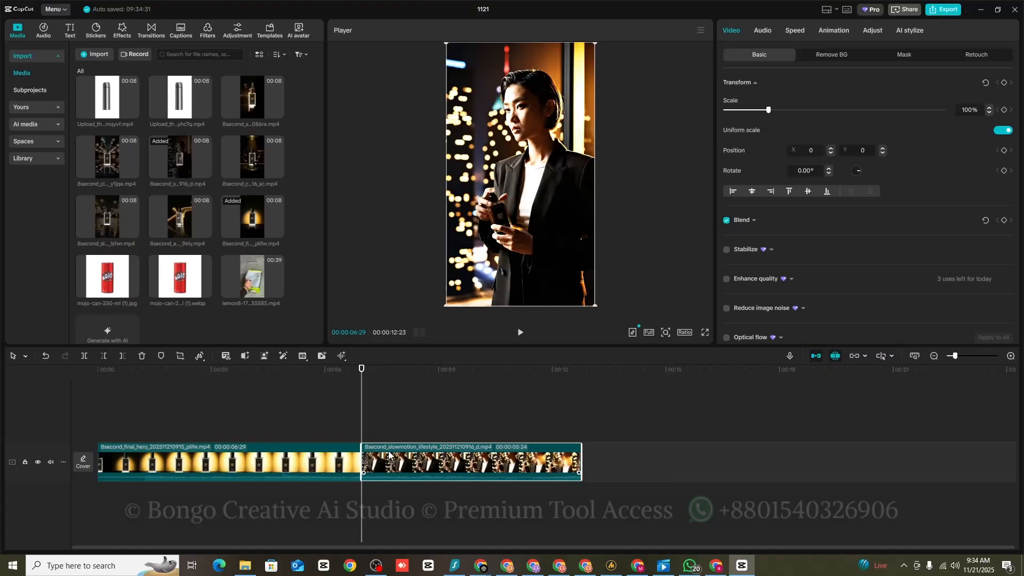
pyautogui.click(344, 434)
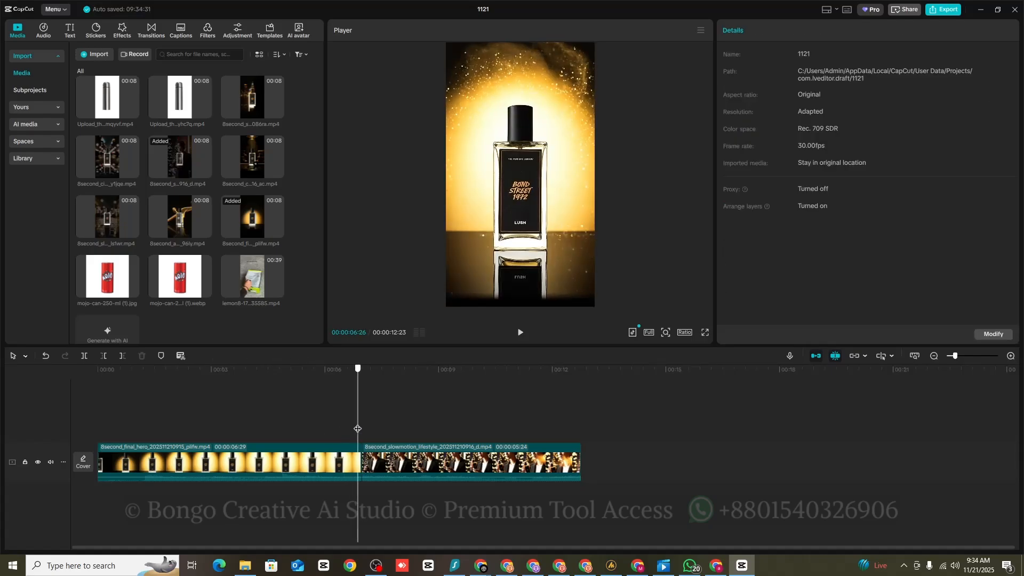
pyautogui.click(521, 334)
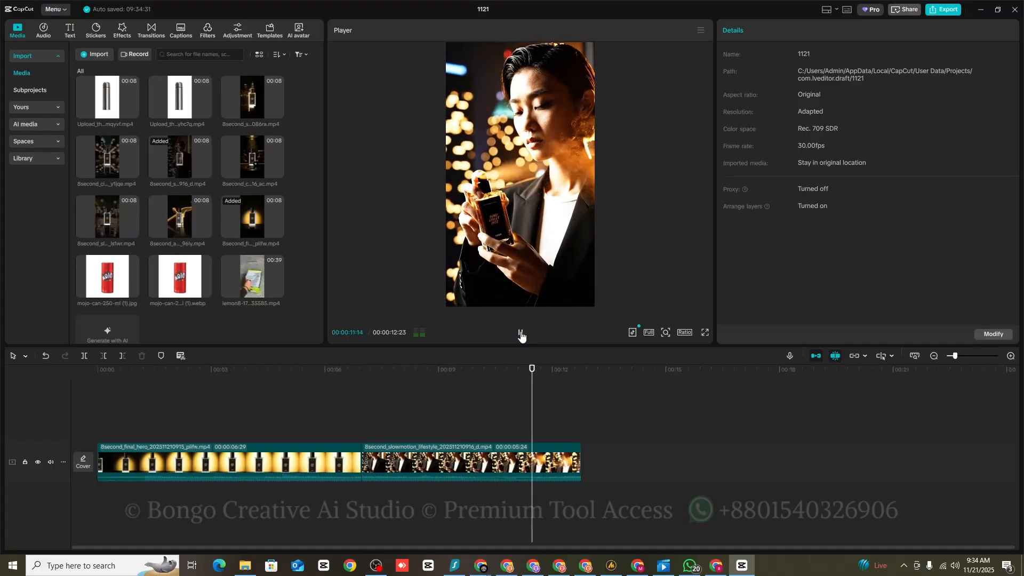
pyautogui.click(521, 334)
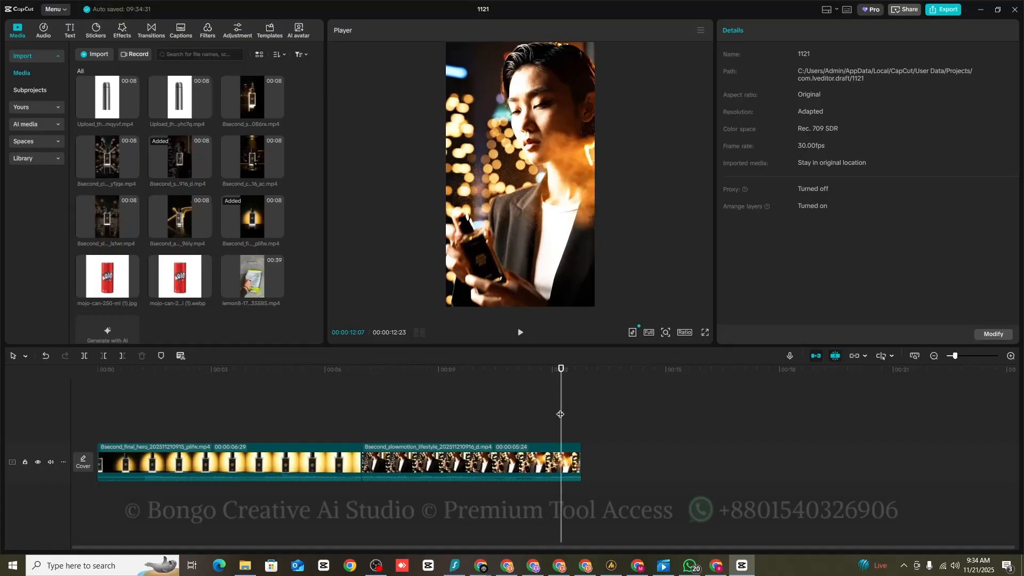
# Step: Preview the remaining perfume clips in the imported media and place the abstract cinematic clip at the end of the timeline
pyautogui.moveTo(561, 415); pyautogui.dragTo(582, 410)
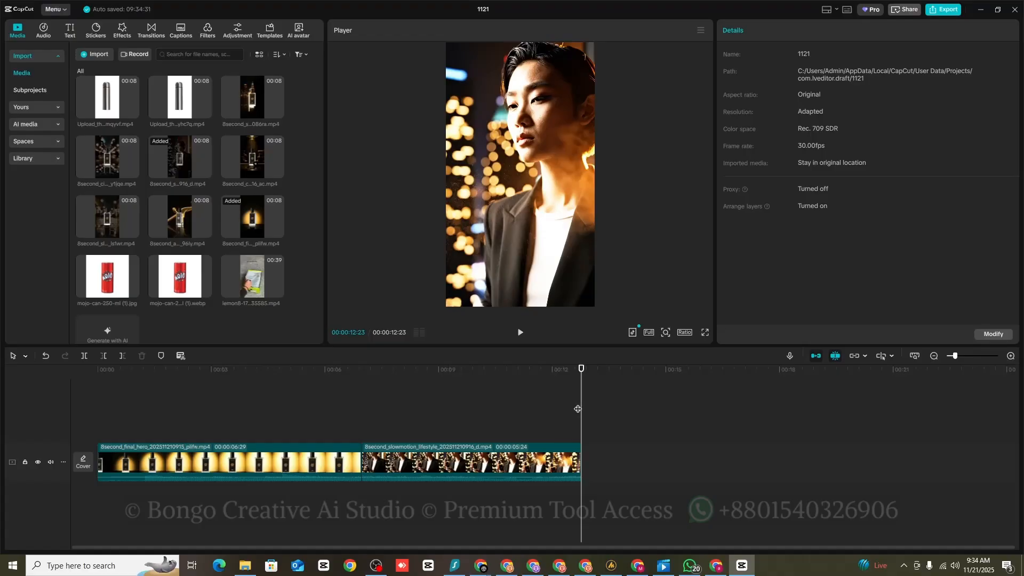
pyautogui.click(258, 169)
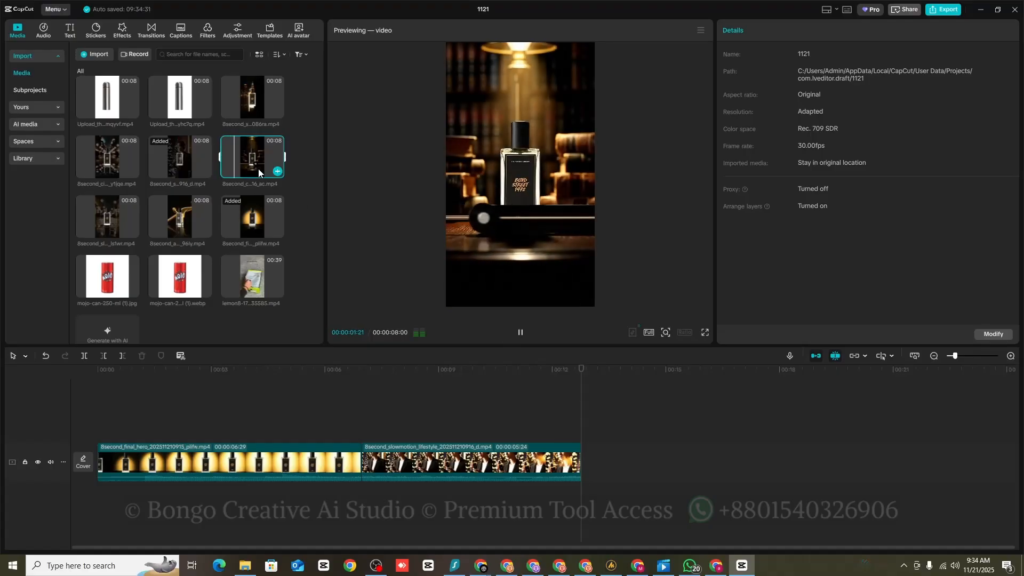
pyautogui.click(238, 228)
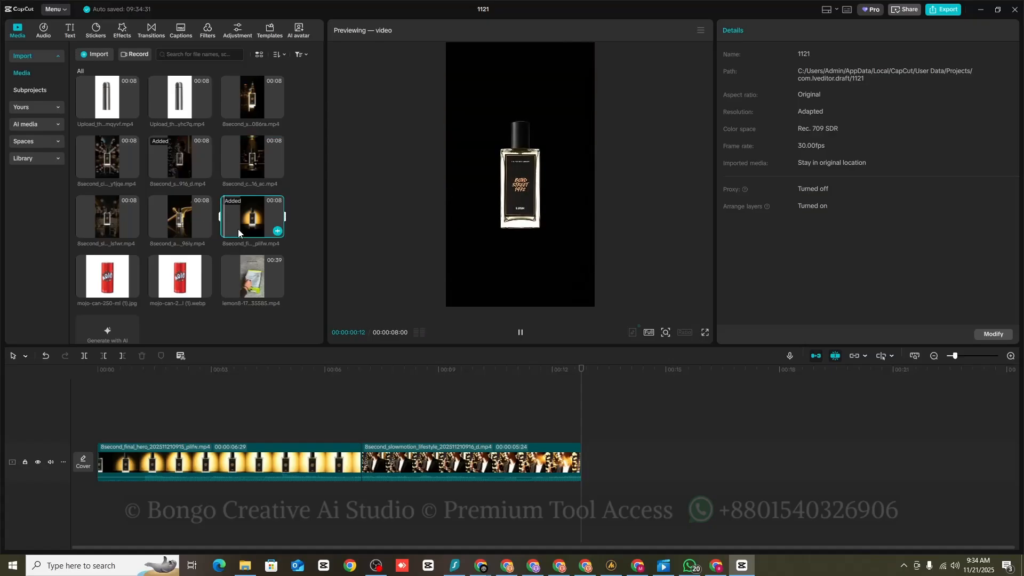
pyautogui.click(175, 223)
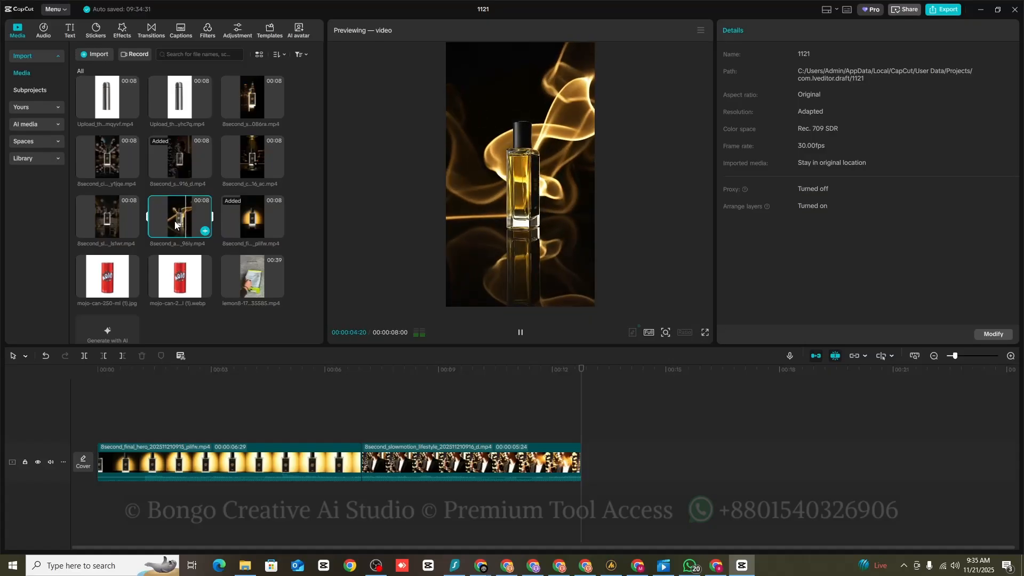
pyautogui.click(112, 219)
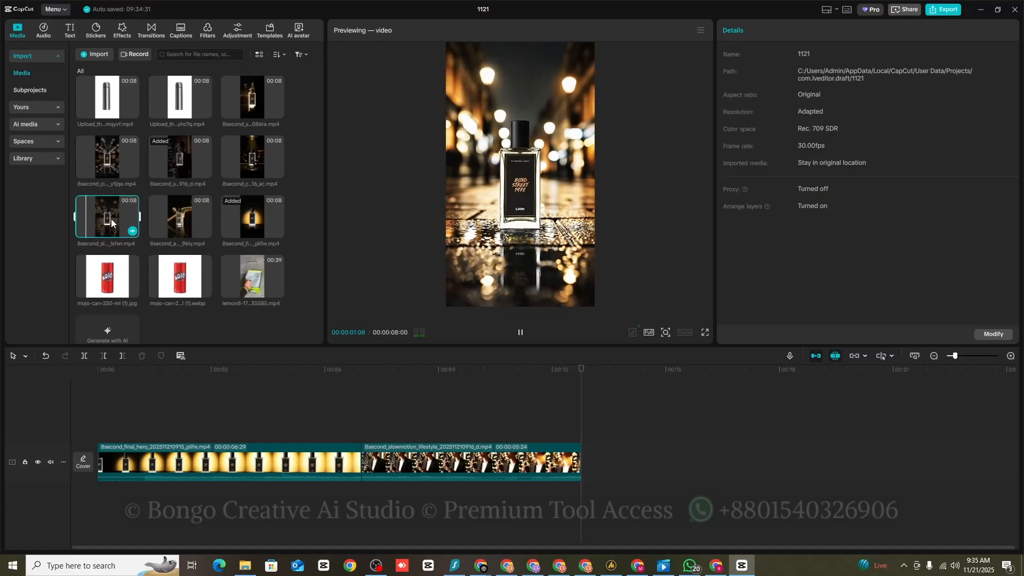
pyautogui.click(114, 159)
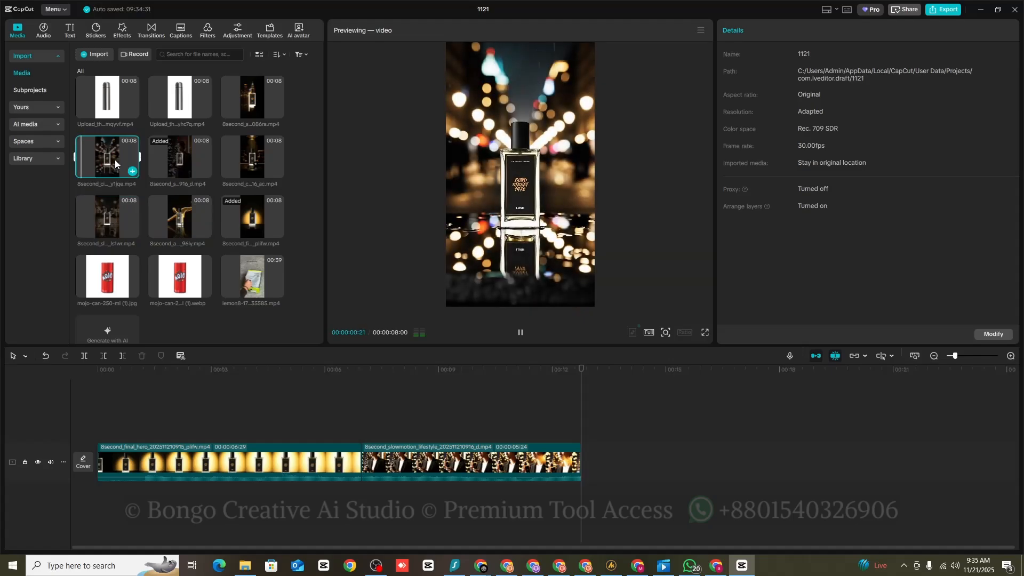
pyautogui.click(255, 105)
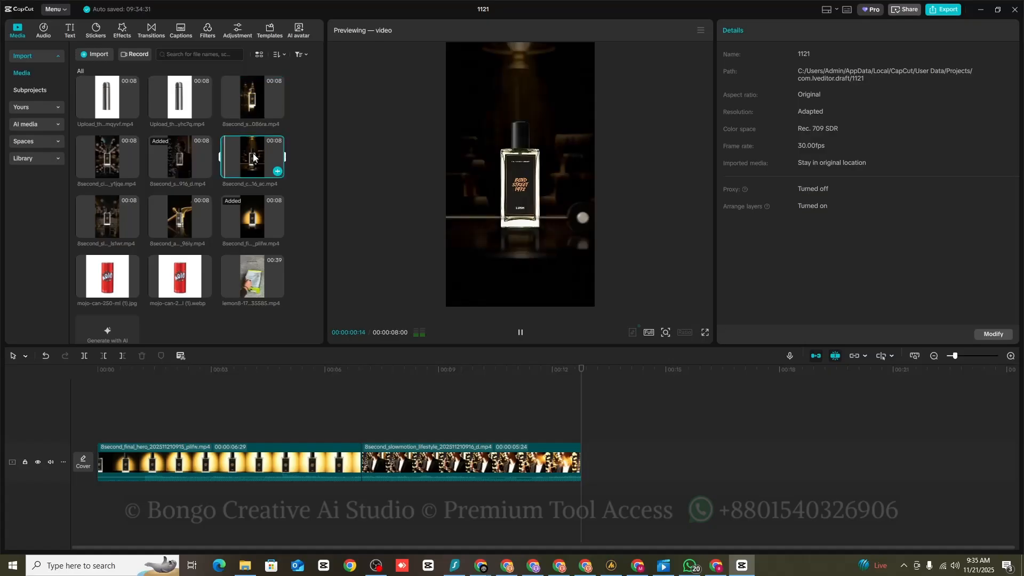
pyautogui.click(170, 162)
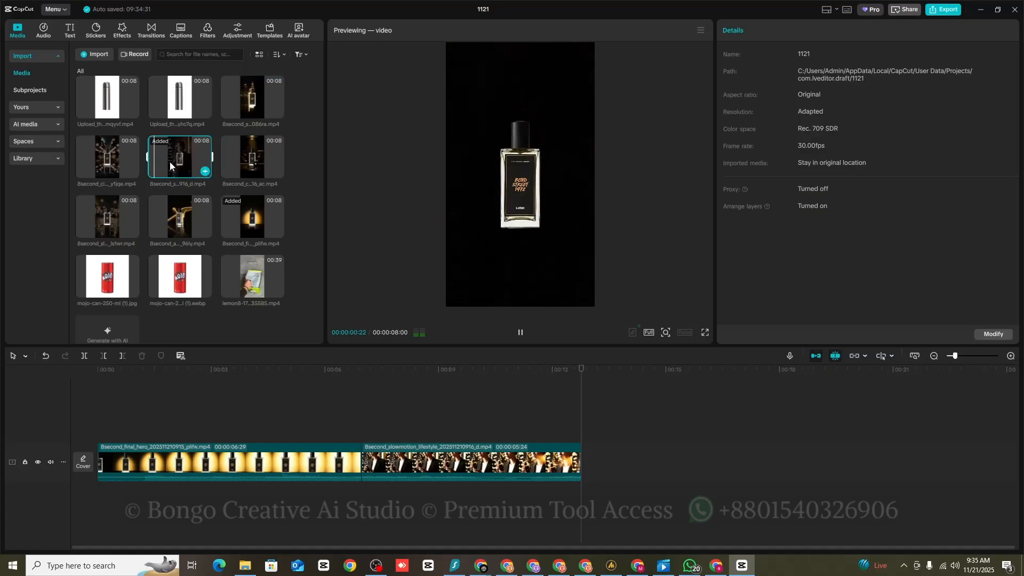
pyautogui.click(99, 222)
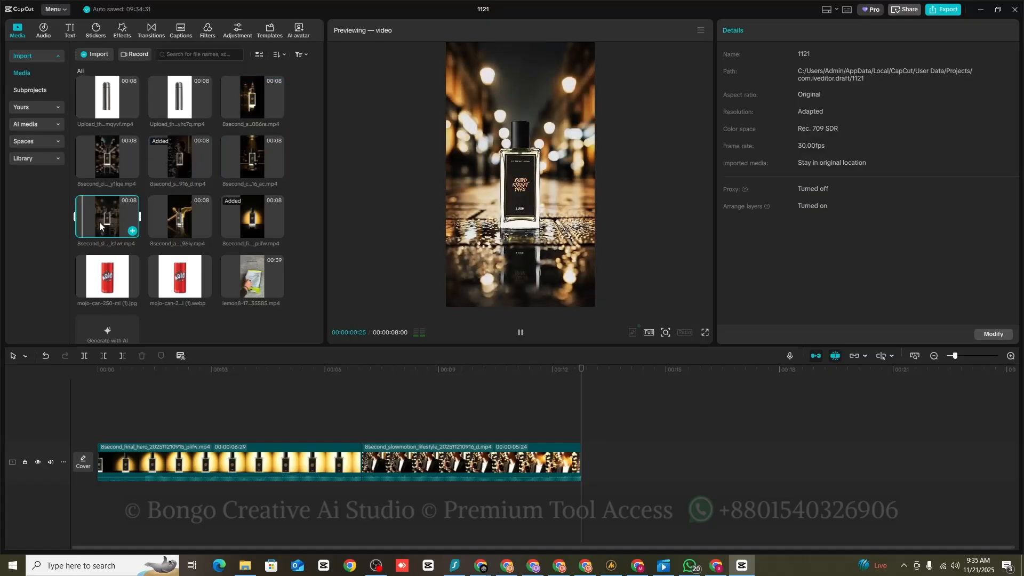
pyautogui.click(162, 223)
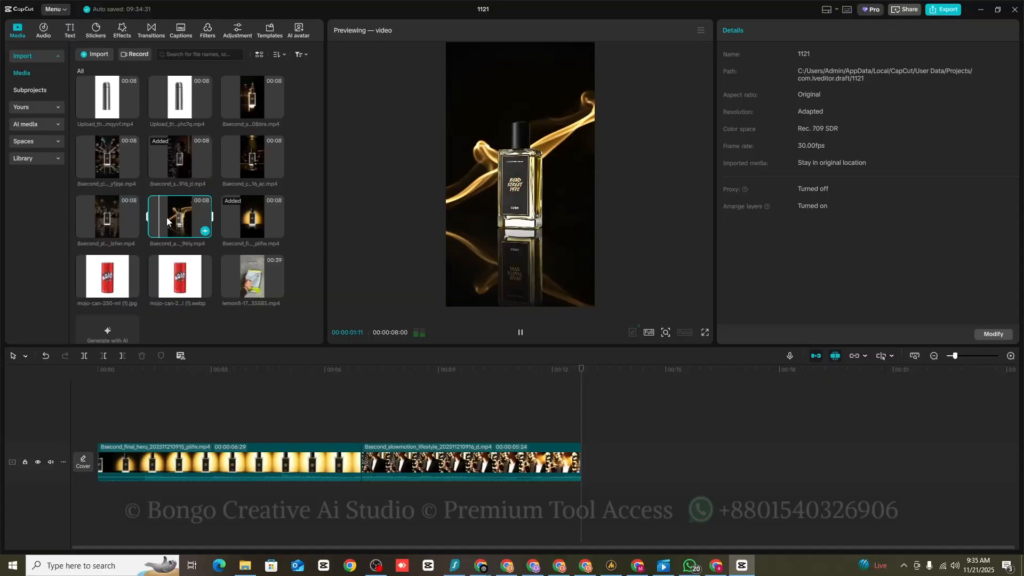
pyautogui.moveTo(166, 216); pyautogui.dragTo(587, 462)
# Step: Cut off the abstract cinematic clip's opening before 00:00:13:08 and play back its join with the lifestyle clip
pyautogui.click(557, 432)
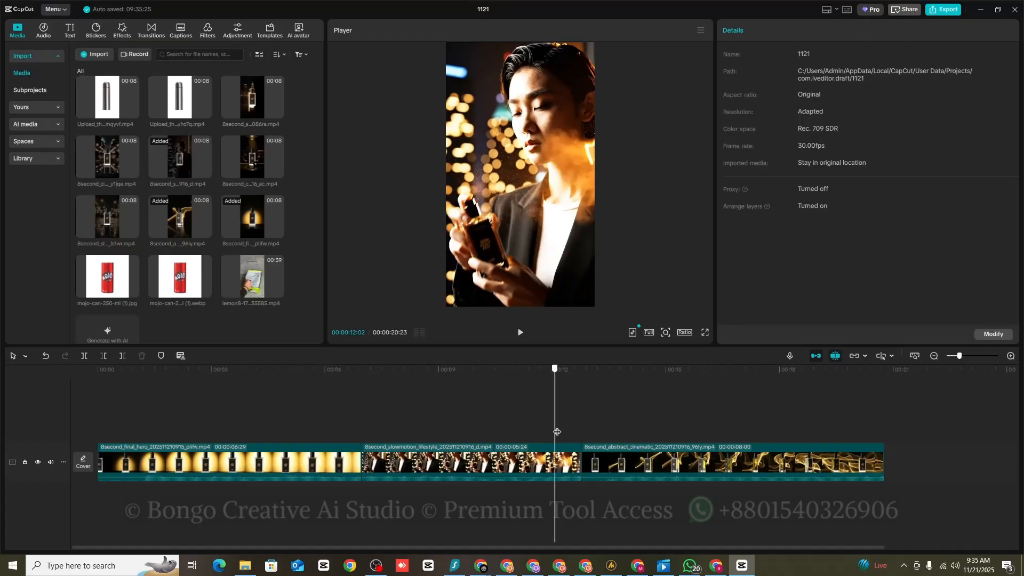
pyautogui.moveTo(557, 432); pyautogui.dragTo(563, 431)
pyautogui.click(521, 333)
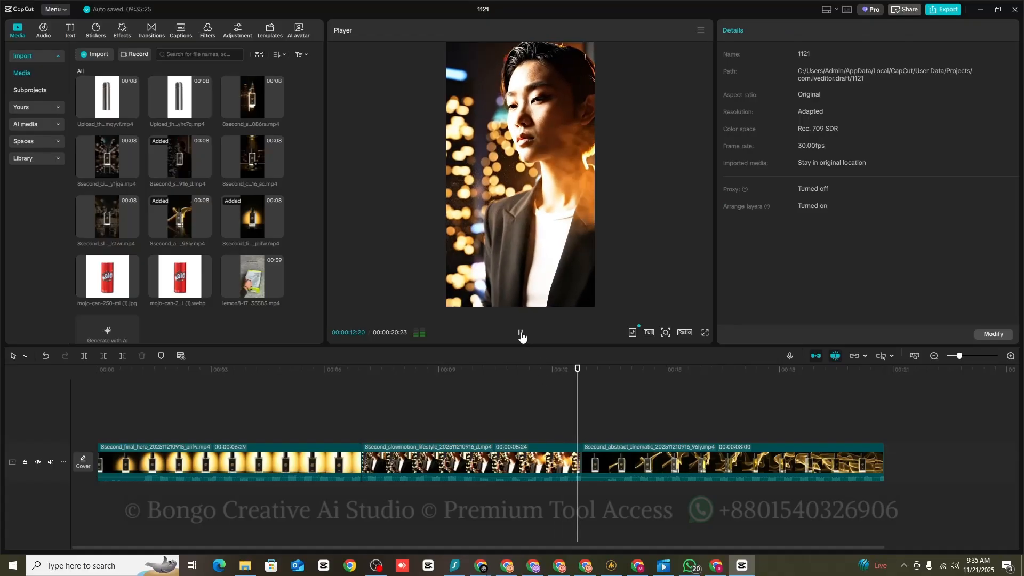
pyautogui.press('space')
pyautogui.moveTo(607, 411)
pyautogui.mouseDown()
pyautogui.moveTo(581, 412)
pyautogui.moveTo(600, 415)
pyautogui.mouseUp()
pyautogui.click(583, 453)
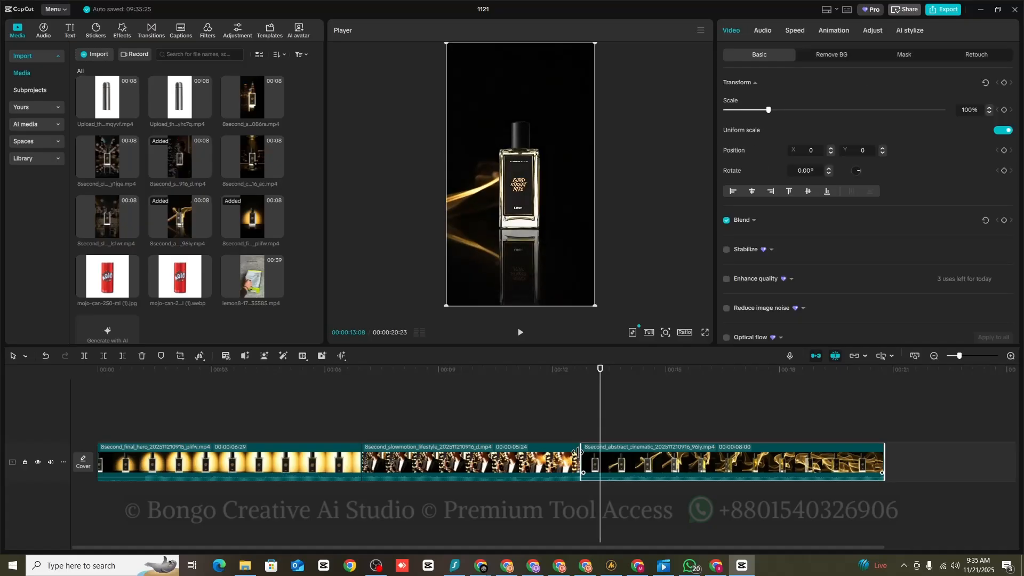
pyautogui.click(104, 359)
pyautogui.click(567, 419)
pyautogui.click(521, 336)
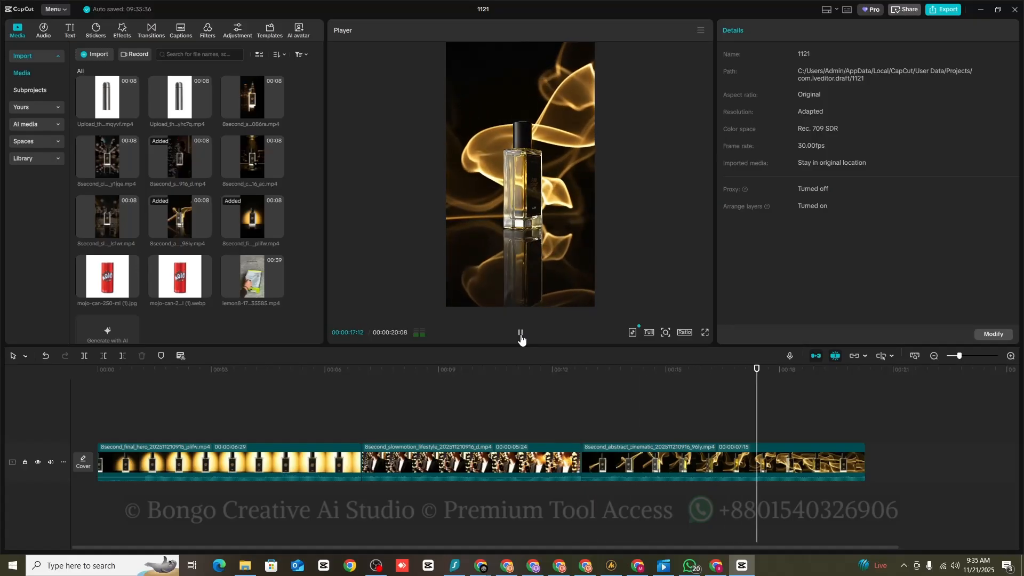
pyautogui.click(521, 336)
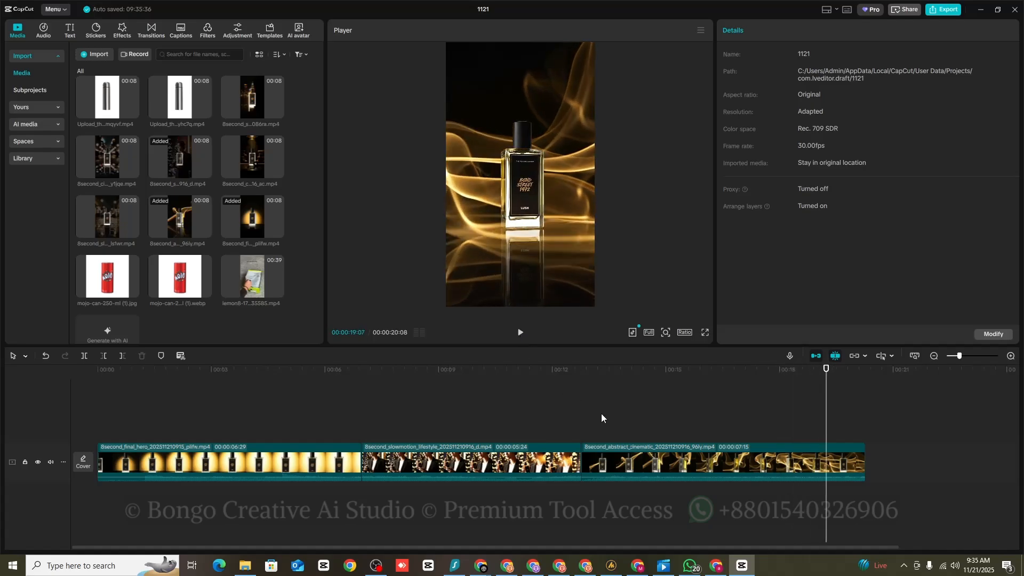
# Step: Preview the rainy-street slow-motion hero clip and place it after the abstract cinematic clip
pyautogui.moveTo(825, 411); pyautogui.dragTo(866, 416)
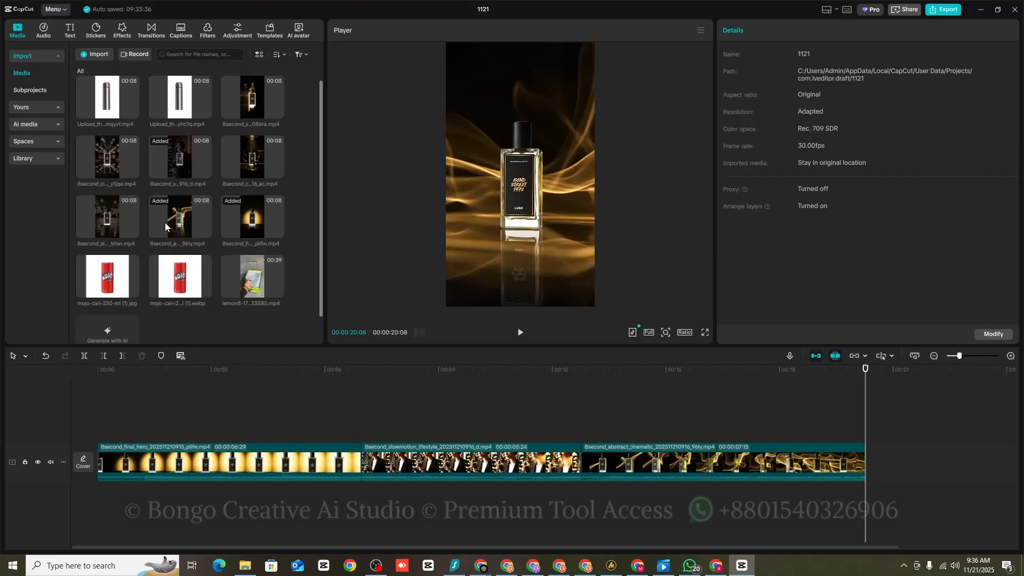
pyautogui.moveTo(123, 210)
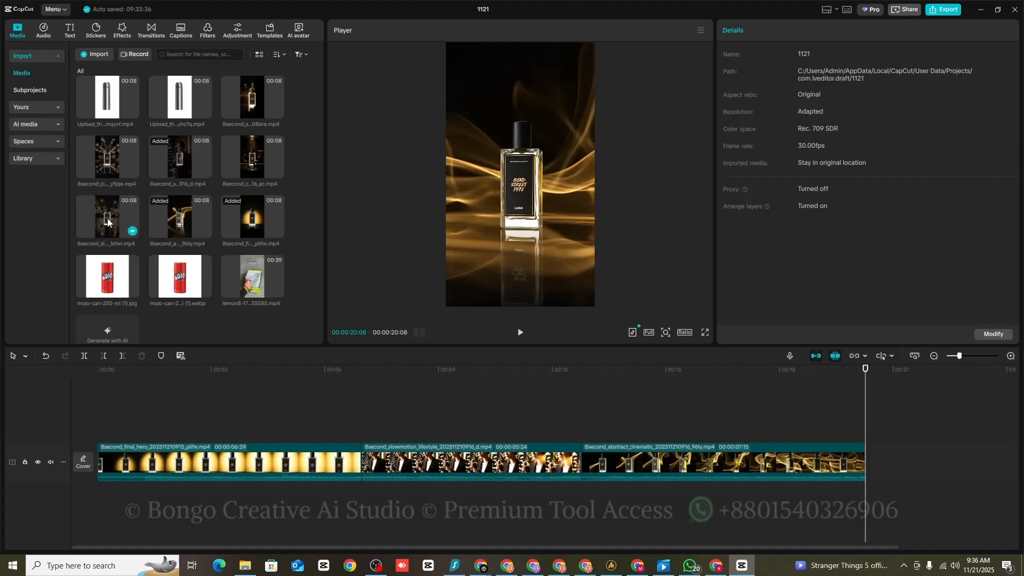
pyautogui.click(107, 219)
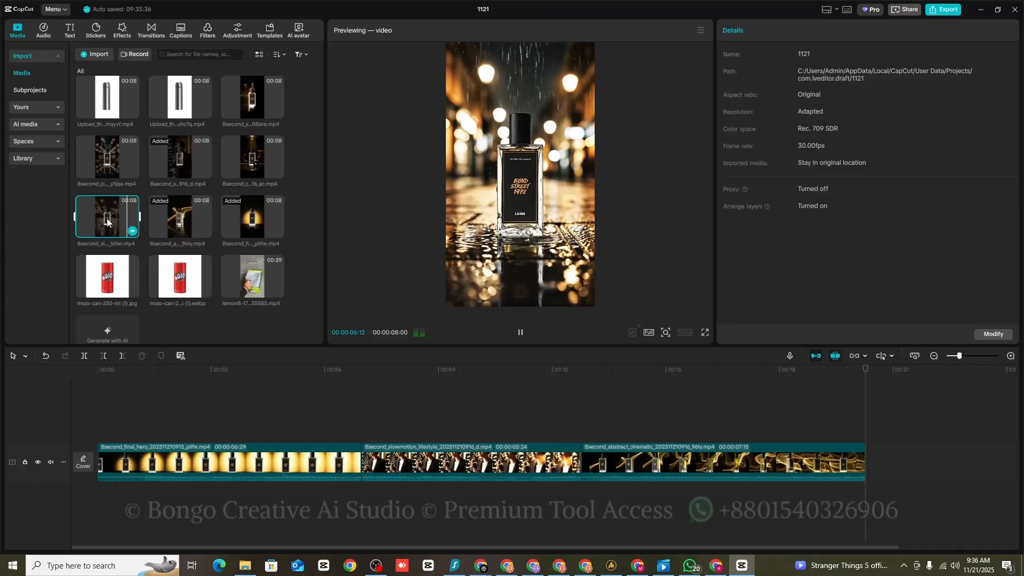
pyautogui.moveTo(107, 223); pyautogui.dragTo(876, 459)
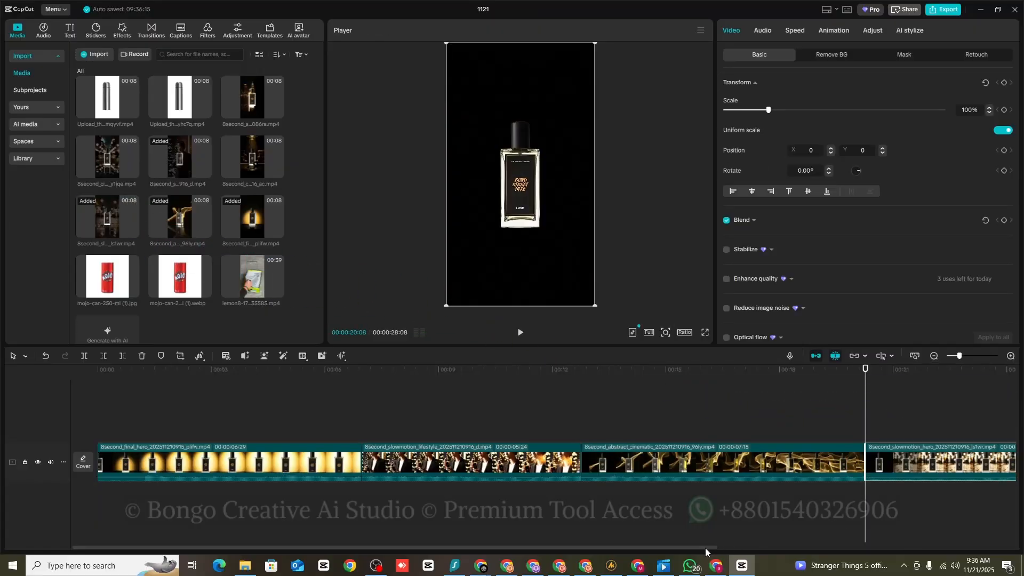
# Step: Scrub into the slow-motion hero clip and cut off its opening before 00:00:22:11
pyautogui.moveTo(706, 548); pyautogui.dragTo(932, 533)
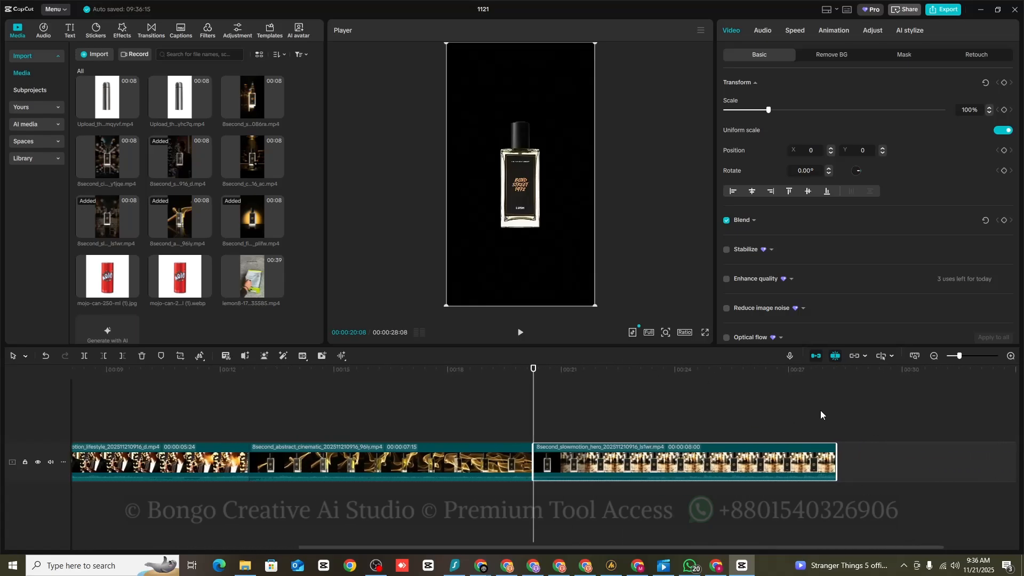
pyautogui.click(518, 406)
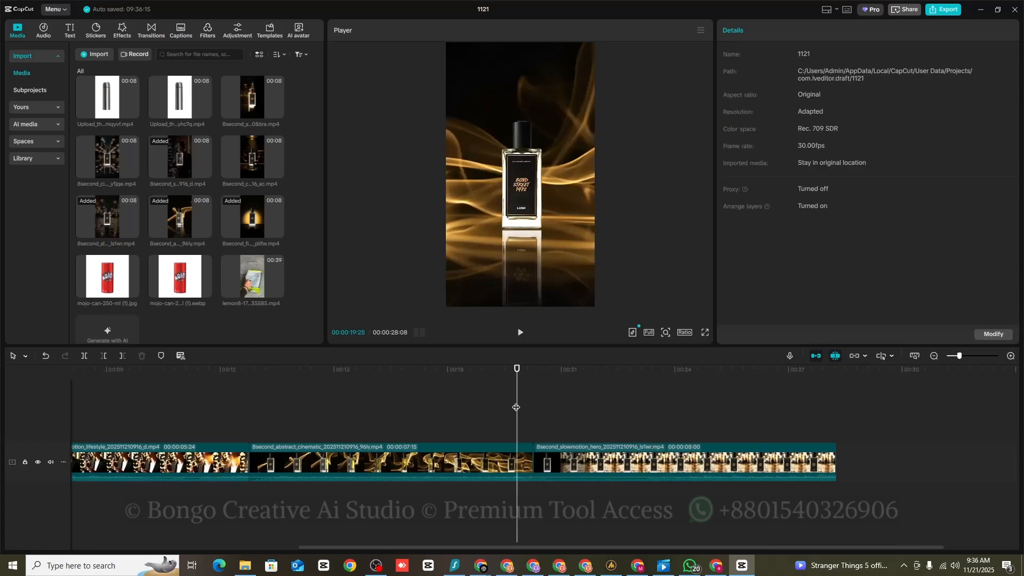
pyautogui.moveTo(517, 407); pyautogui.dragTo(614, 424)
pyautogui.click(618, 454)
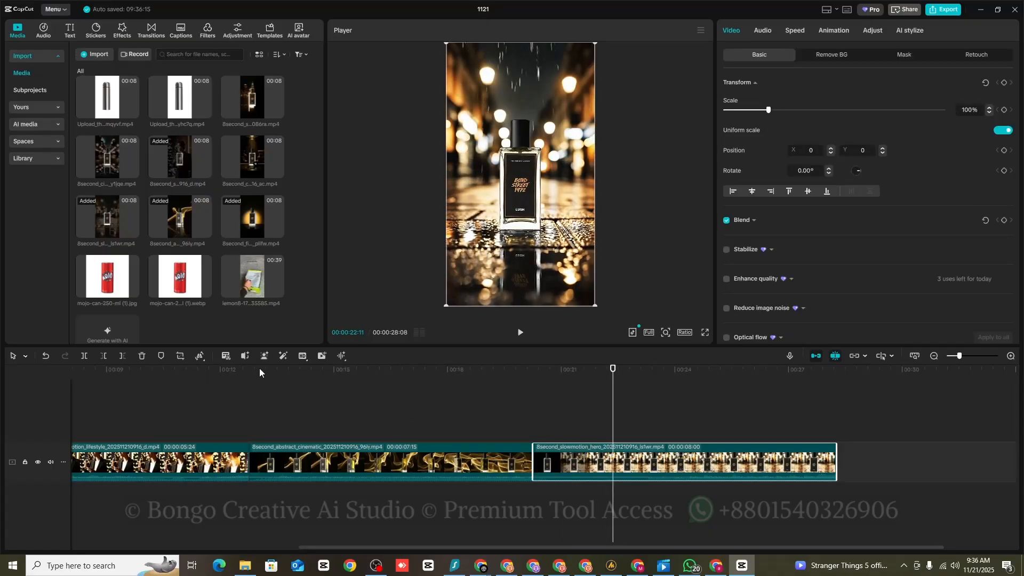
pyautogui.click(106, 357)
# Step: Scrub through the trimmed slow-motion hero clip, then play the timeline from just before the lifestyle clip
pyautogui.moveTo(532, 412)
pyautogui.mouseDown()
pyautogui.moveTo(762, 446)
pyautogui.moveTo(649, 423)
pyautogui.moveTo(537, 429)
pyautogui.mouseUp()
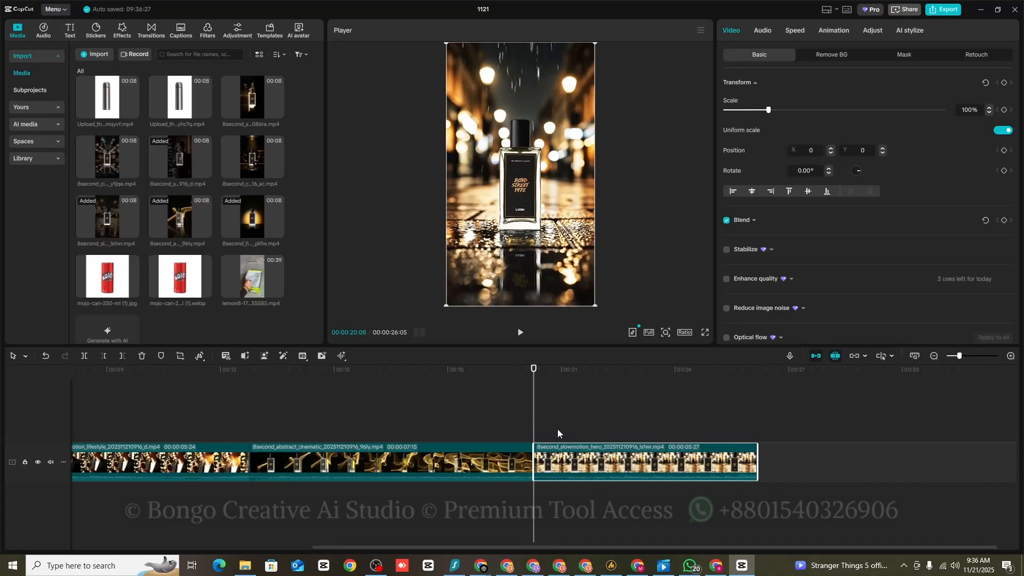
pyautogui.click(600, 431)
pyautogui.moveTo(603, 424)
pyautogui.mouseDown()
pyautogui.moveTo(539, 418)
pyautogui.moveTo(619, 431)
pyautogui.mouseUp()
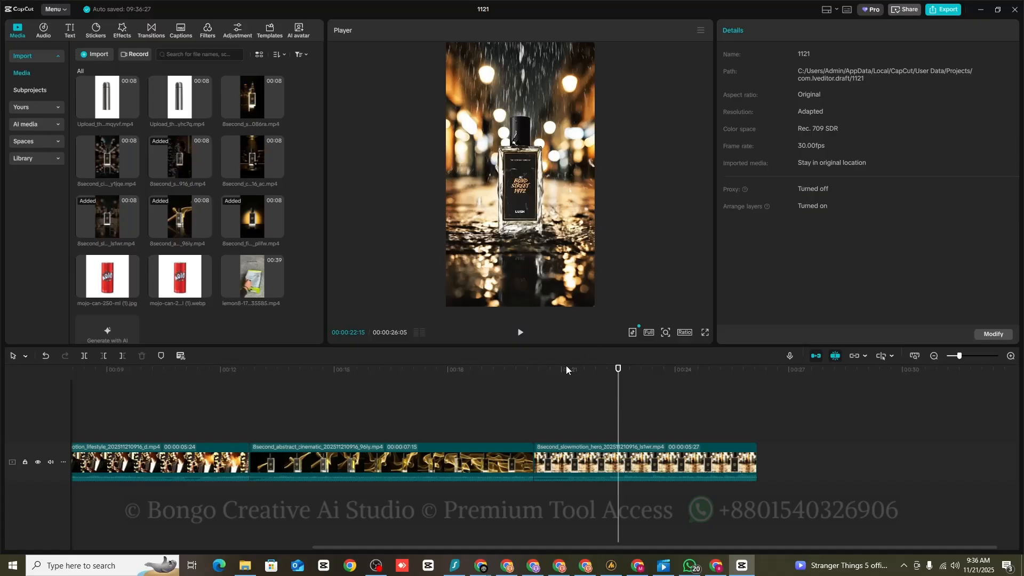
pyautogui.moveTo(618, 405); pyautogui.dragTo(342, 453)
pyautogui.click(521, 335)
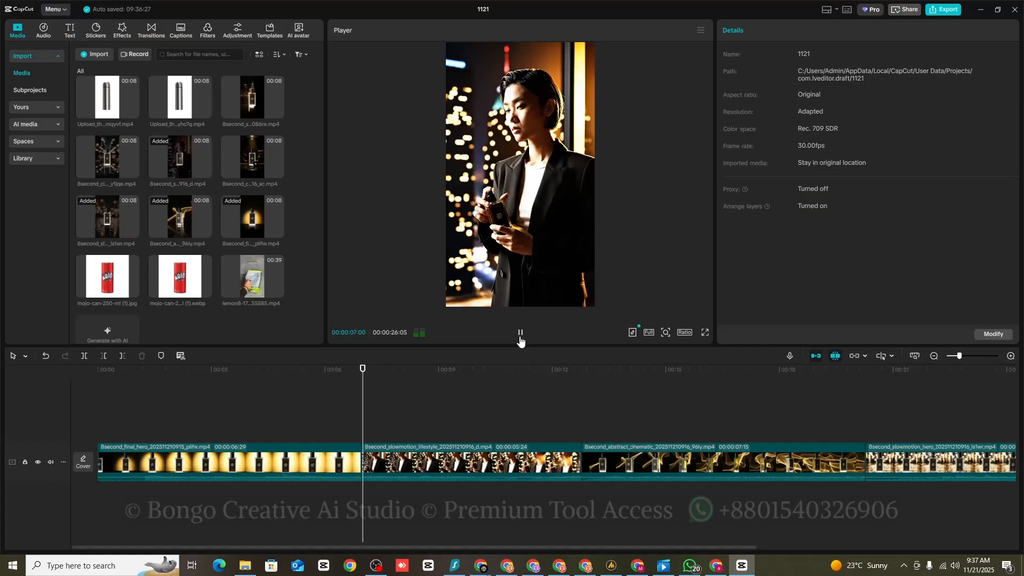
# Step: Add the Black Fade transition between the final hero and slow-motion lifestyle clips and play back the join
pyautogui.click(521, 335)
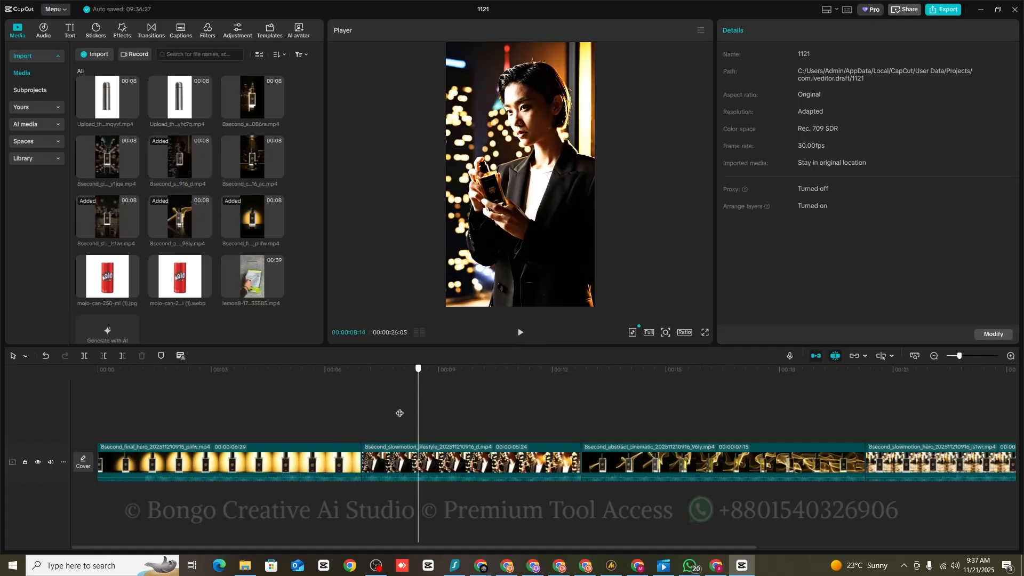
pyautogui.click(345, 419)
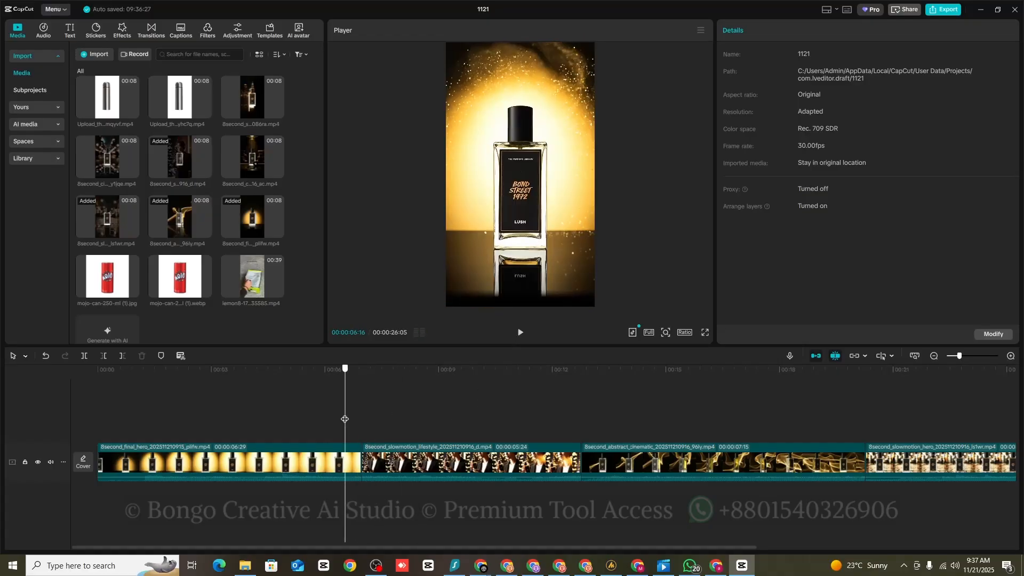
pyautogui.click(149, 36)
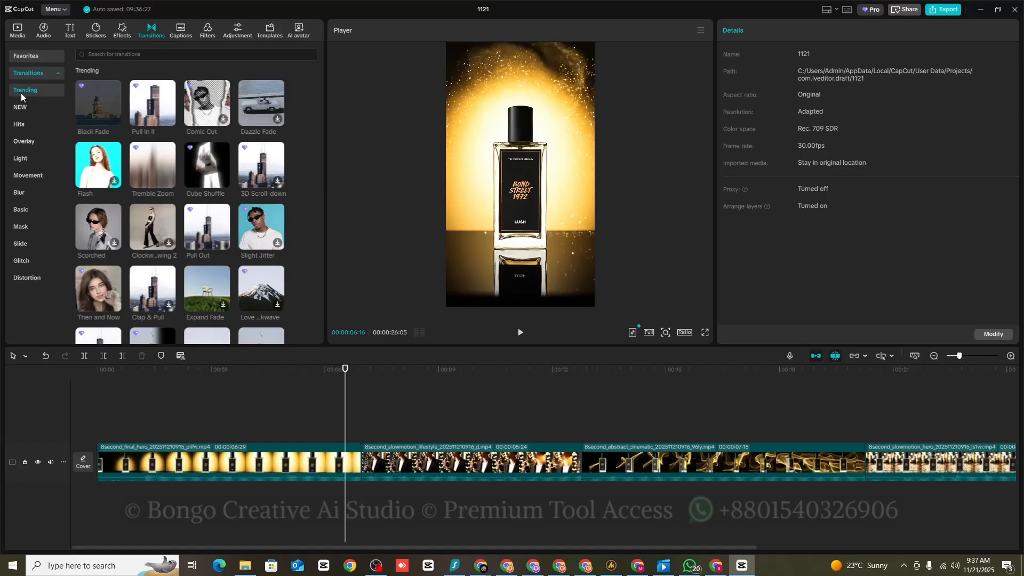
pyautogui.moveTo(102, 112)
pyautogui.moveTo(95, 113); pyautogui.dragTo(354, 458)
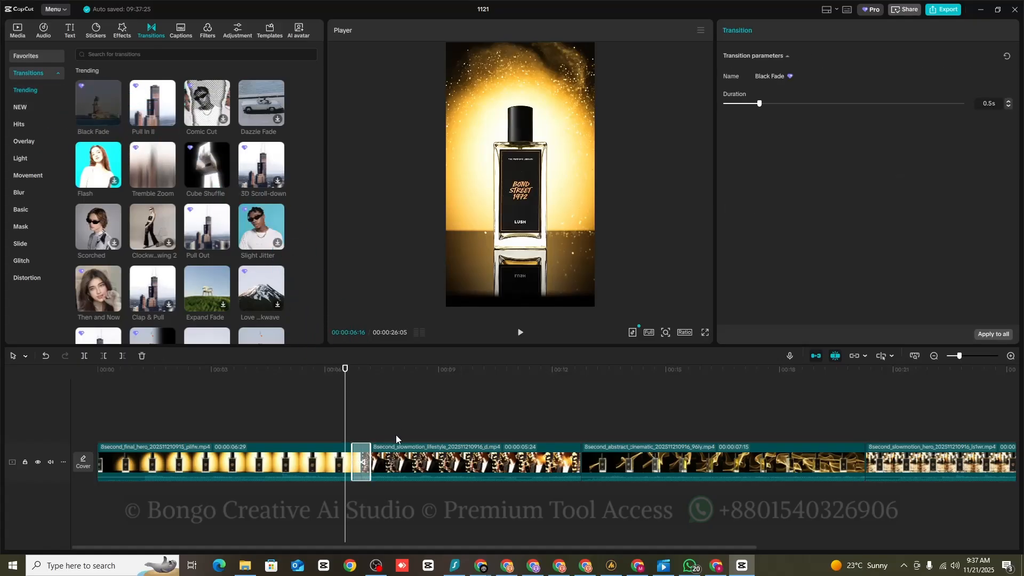
pyautogui.click(521, 333)
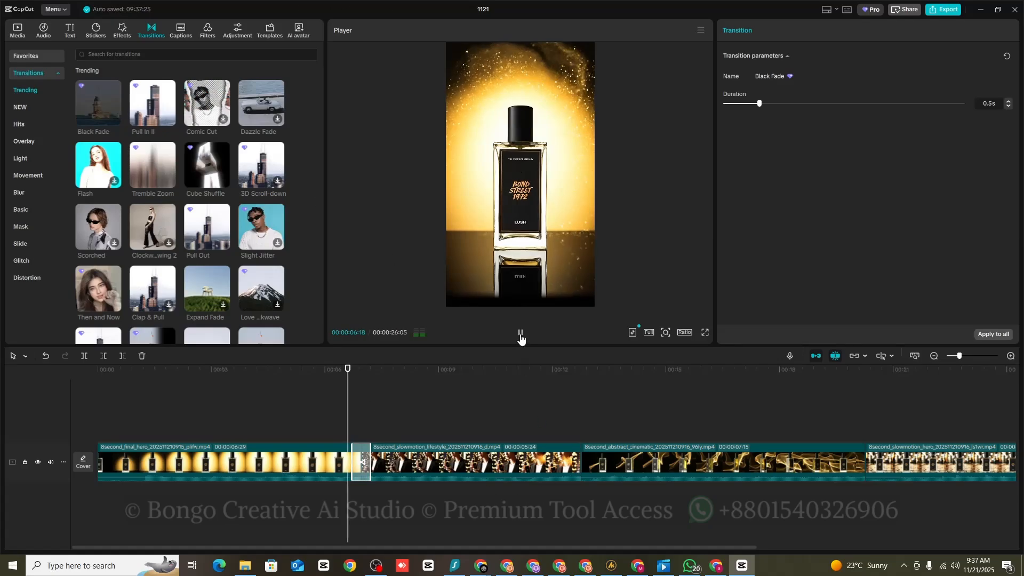
pyautogui.moveTo(420, 547); pyautogui.dragTo(582, 546)
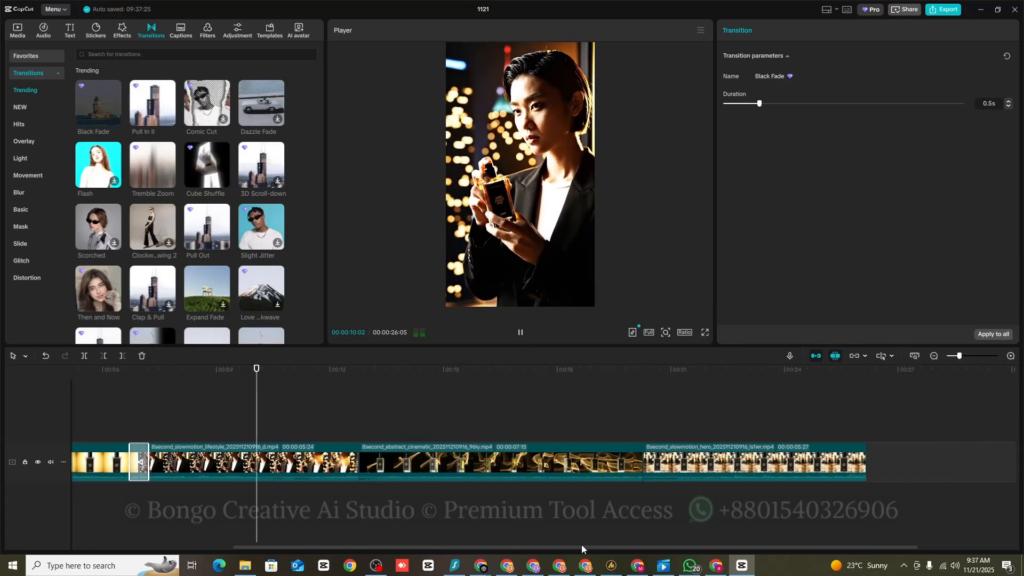
pyautogui.click(521, 333)
# Step: Add the Tremble Zoom transition between the lifestyle and abstract cinematic clips, accepting duplicate frames and suppressing further reminders
pyautogui.scroll(-3, 223, 224)
pyautogui.scroll(3, 223, 219)
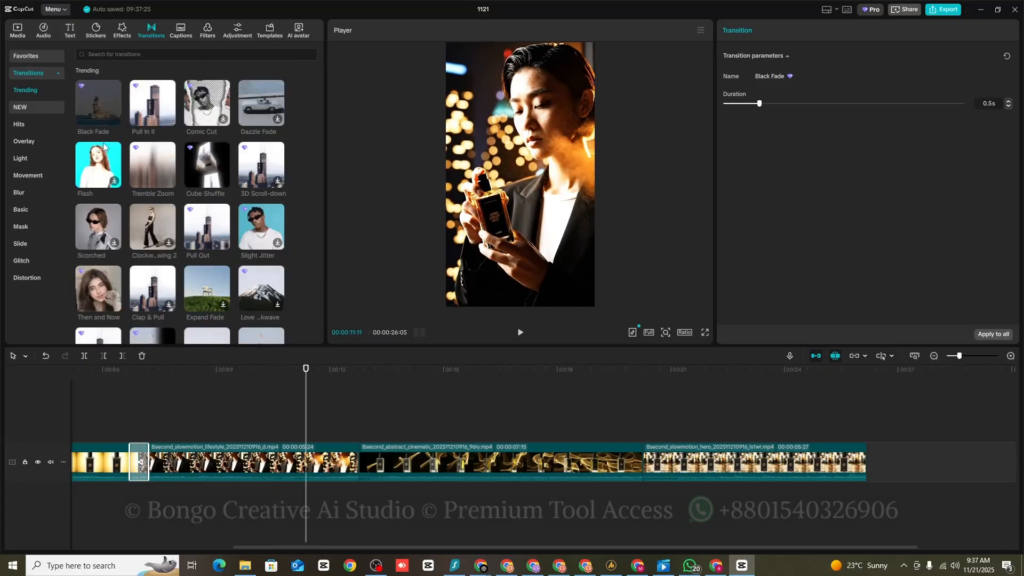
pyautogui.moveTo(151, 169)
pyautogui.moveTo(148, 164); pyautogui.dragTo(337, 399)
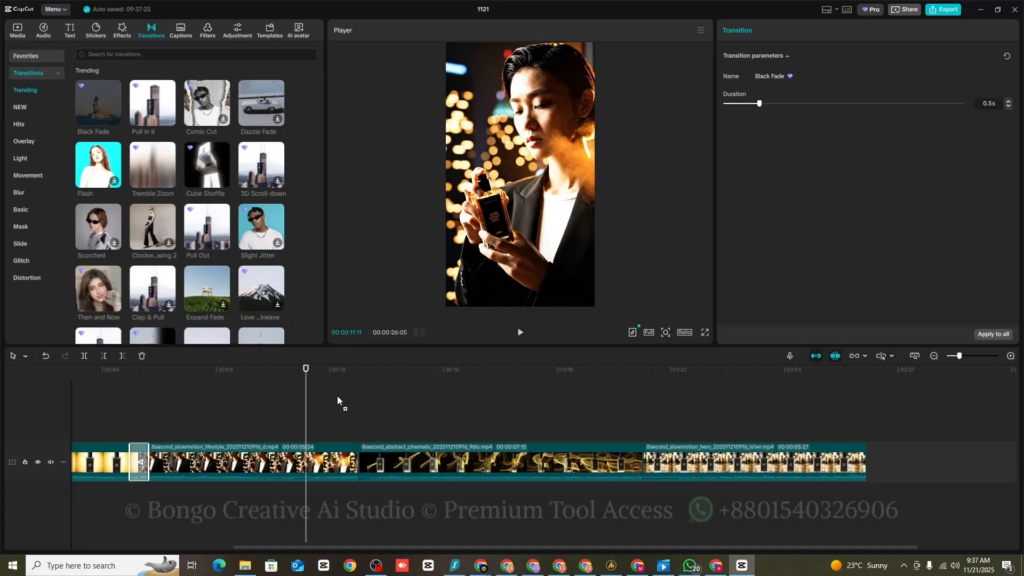
pyautogui.moveTo(351, 460); pyautogui.dragTo(348, 462)
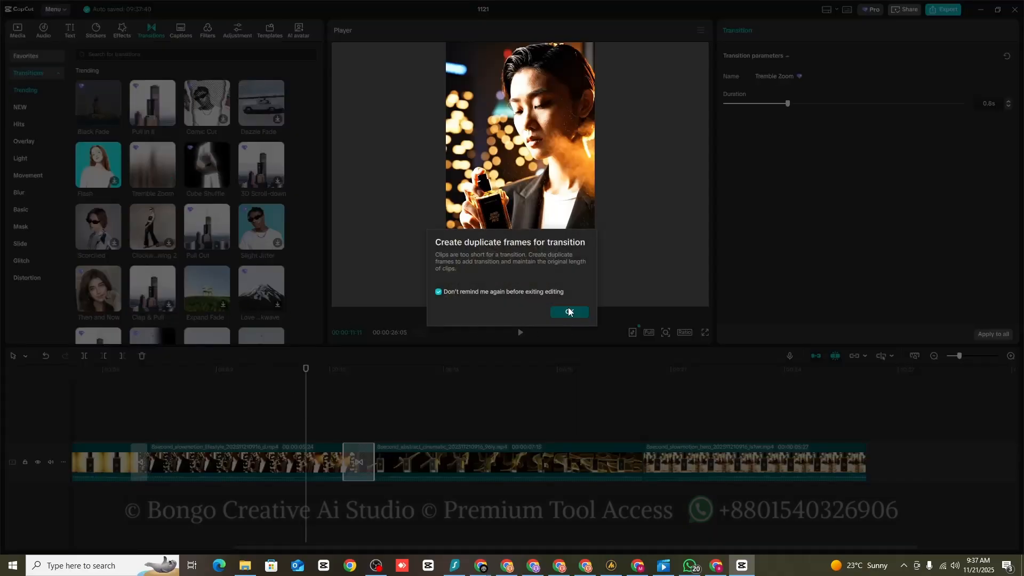
pyautogui.click(568, 314)
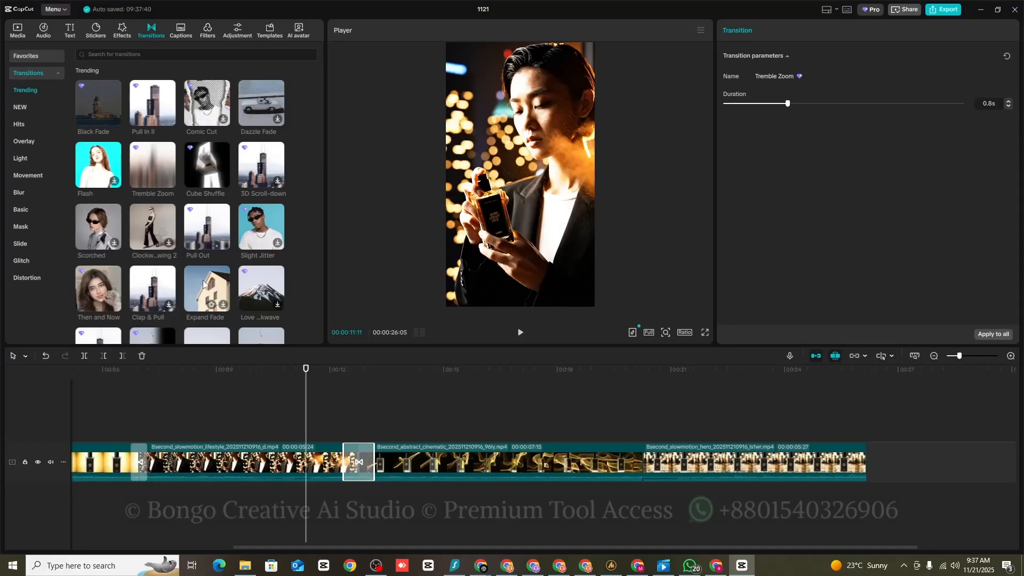
# Step: Add the Glare II transition between the abstract cinematic clip and the slow-motion hero clip
pyautogui.scroll(-2, 168, 268)
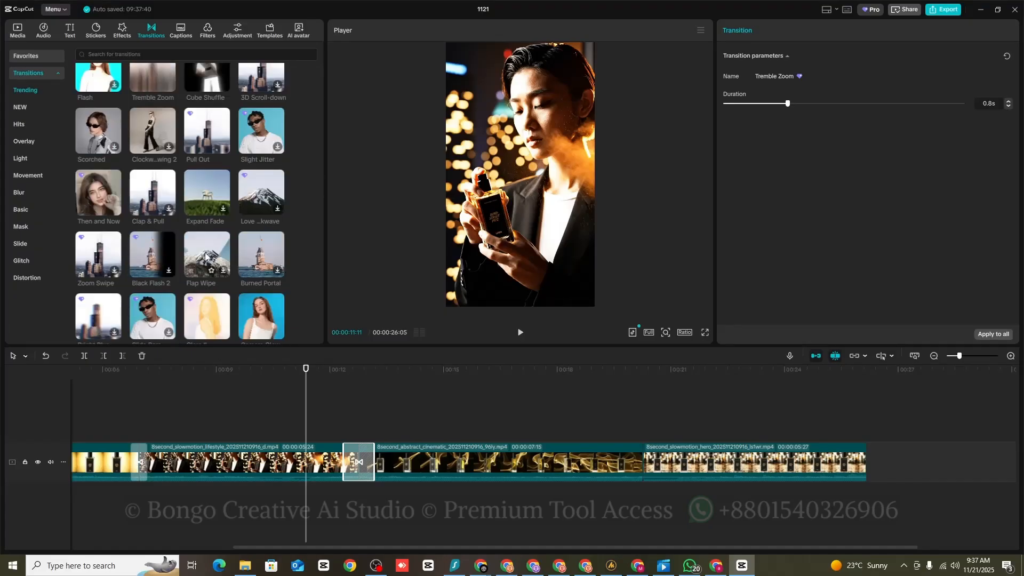
pyautogui.scroll(-2, 205, 256)
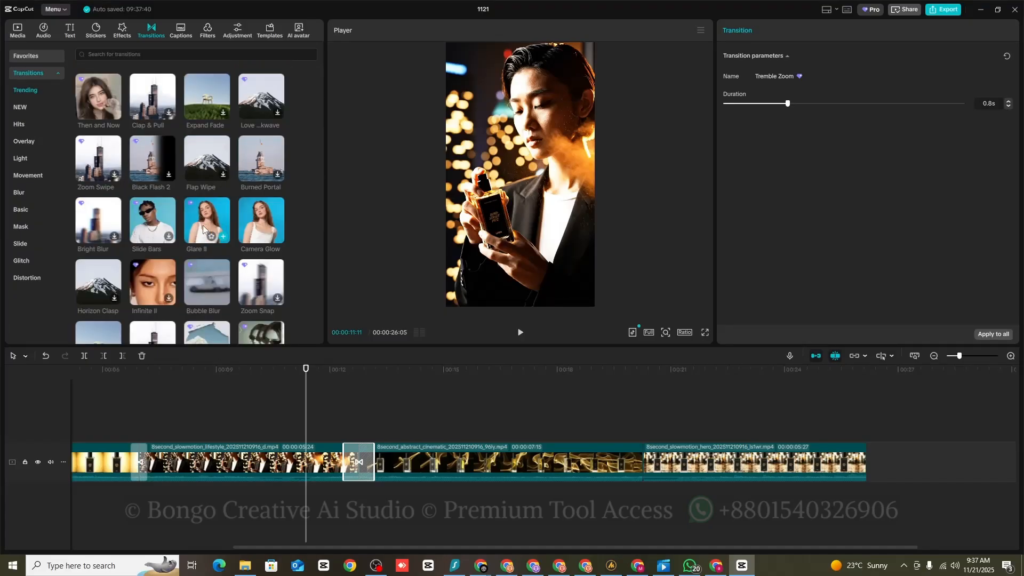
pyautogui.moveTo(204, 226); pyautogui.dragTo(482, 396)
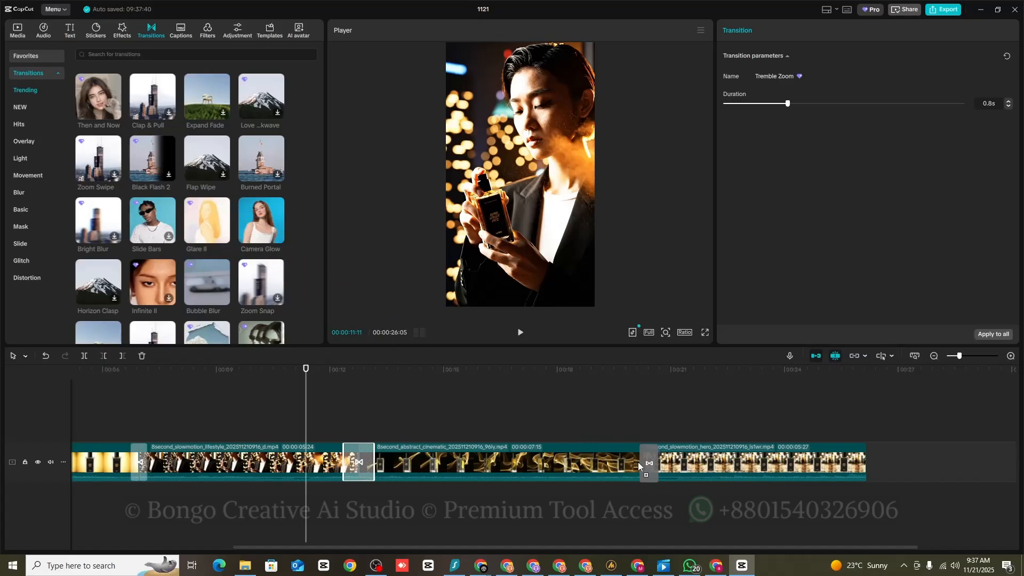
pyautogui.moveTo(638, 462); pyautogui.dragTo(638, 462)
# Step: Select all four timeline clips together and apply the Montage speed curve to them
pyautogui.moveTo(443, 546); pyautogui.dragTo(958, 465)
pyautogui.click(226, 500)
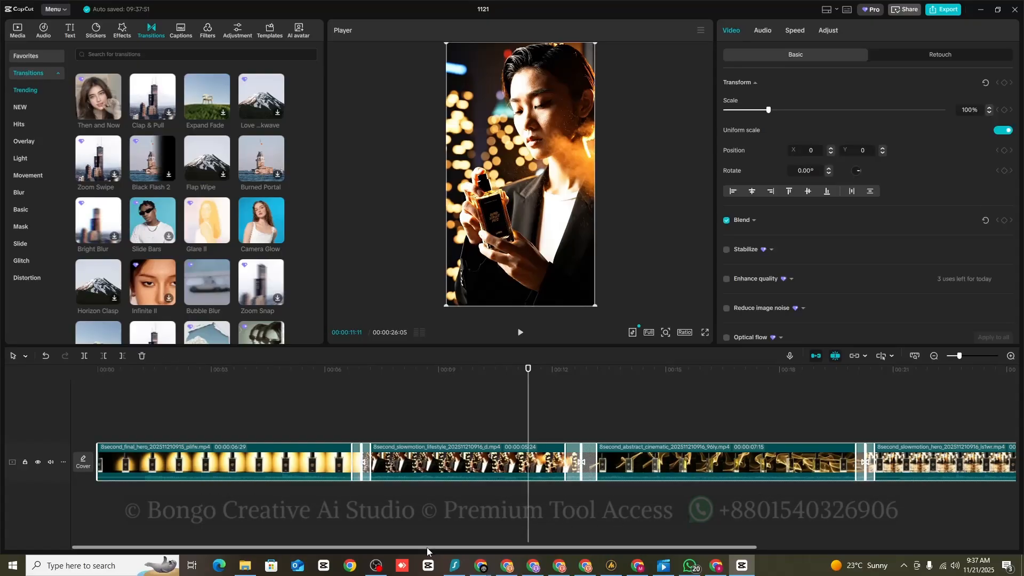
pyautogui.moveTo(428, 547)
pyautogui.mouseDown()
pyautogui.moveTo(566, 540)
pyautogui.moveTo(428, 548)
pyautogui.mouseUp()
pyautogui.click(235, 510)
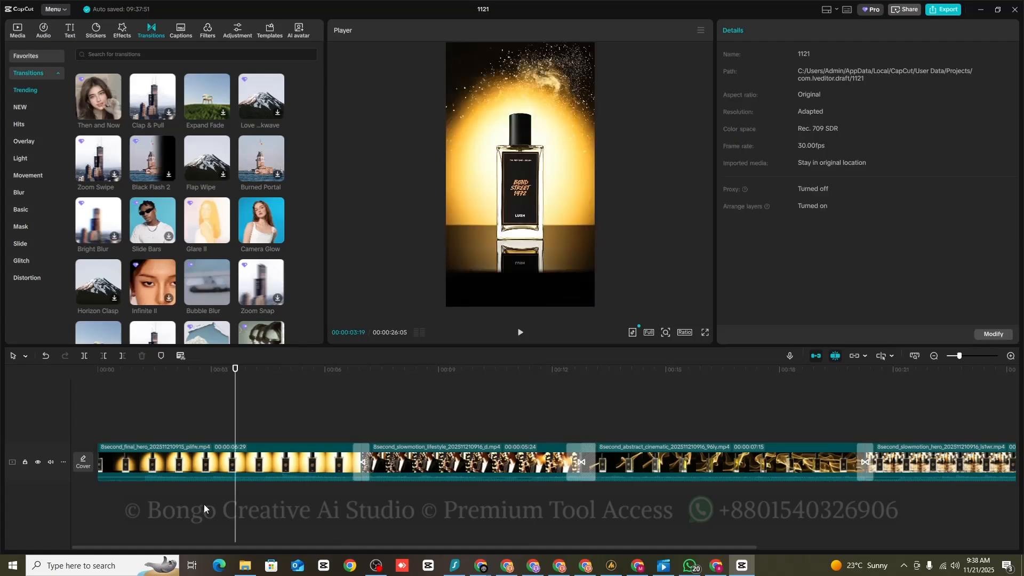
pyautogui.moveTo(204, 504); pyautogui.dragTo(974, 458)
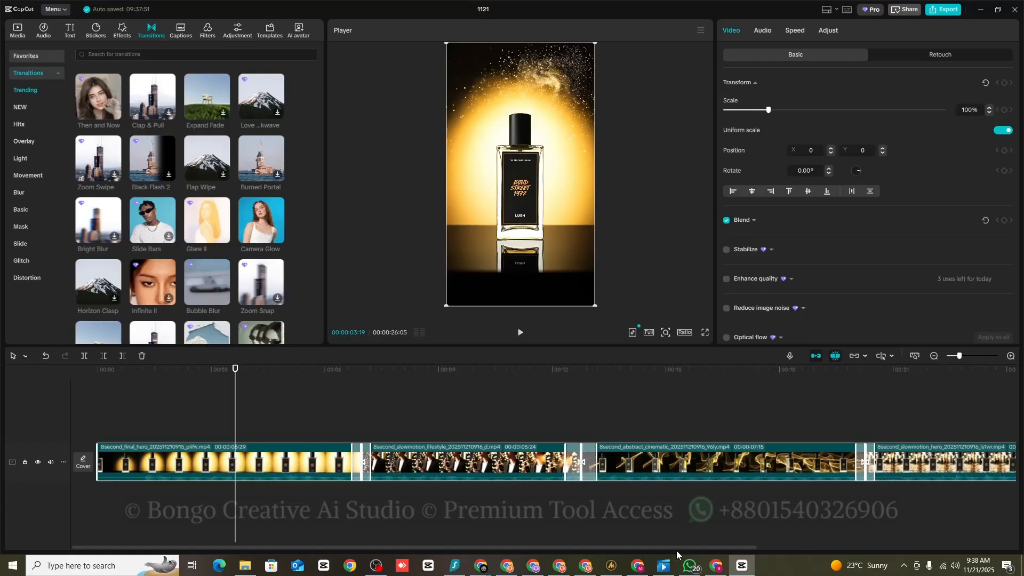
pyautogui.click(685, 545)
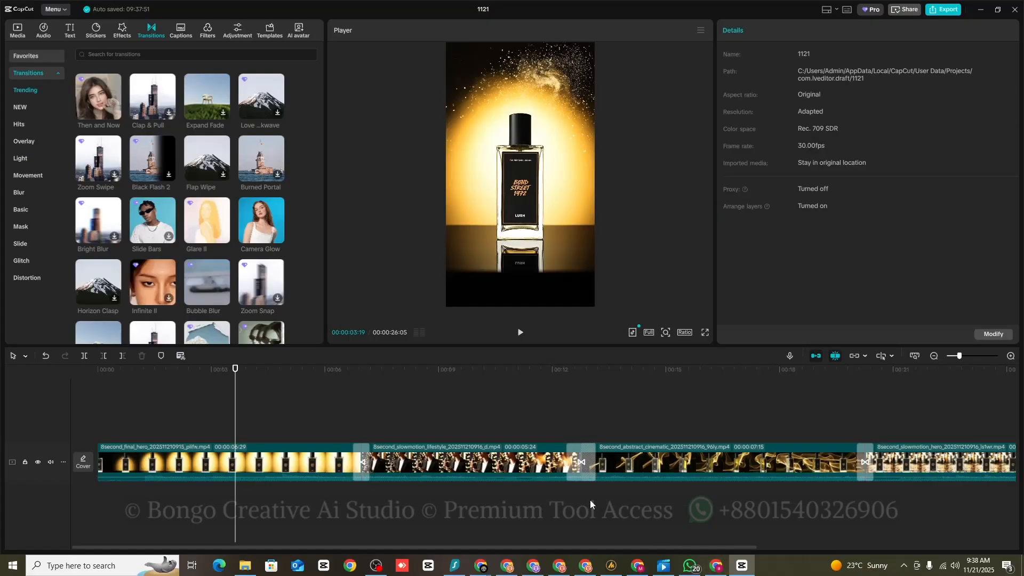
pyautogui.moveTo(380, 510); pyautogui.dragTo(592, 469)
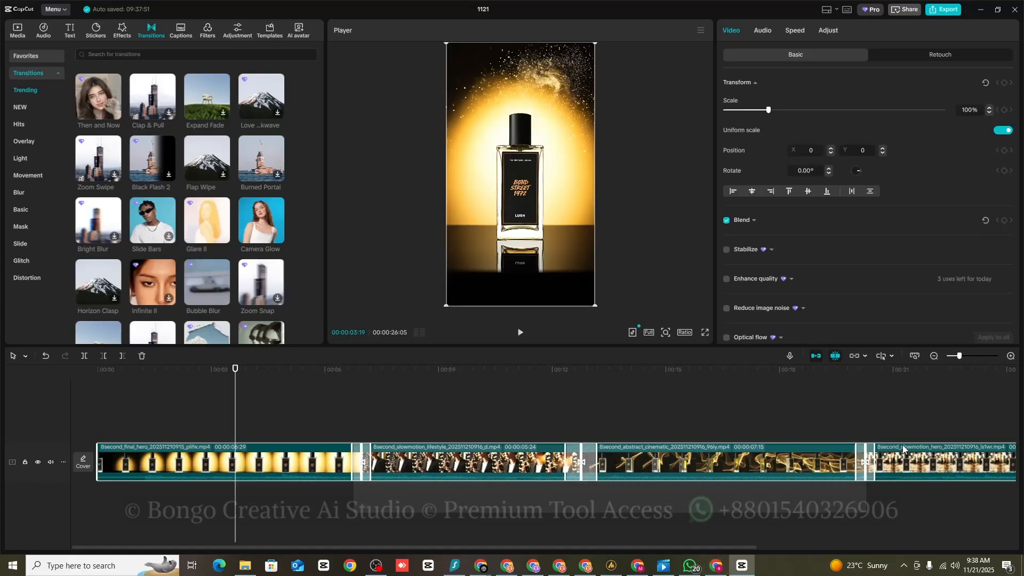
pyautogui.moveTo(612, 547)
pyautogui.mouseDown()
pyautogui.moveTo(726, 550)
pyautogui.moveTo(613, 547)
pyautogui.mouseUp()
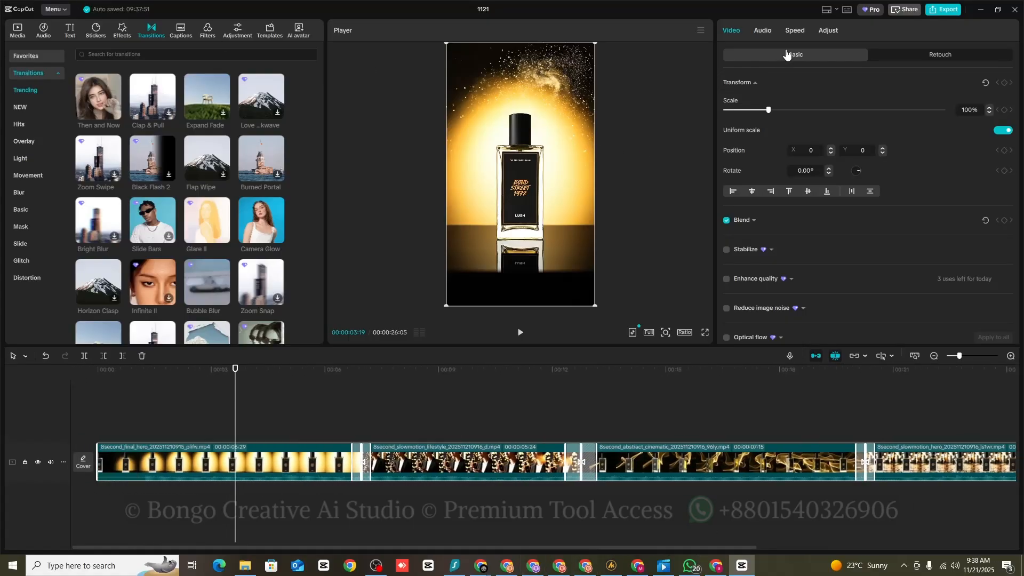
pyautogui.click(794, 31)
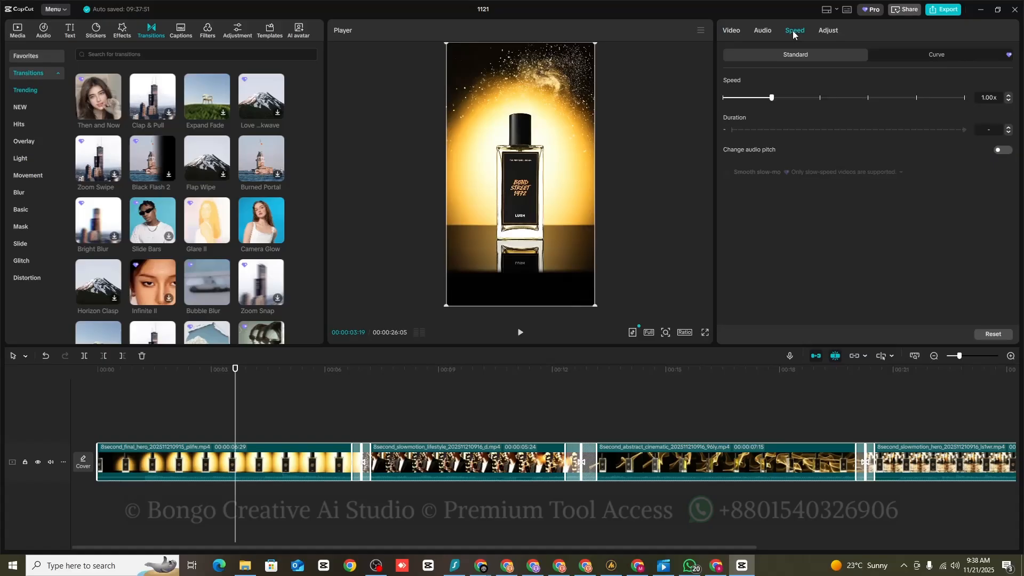
pyautogui.click(901, 59)
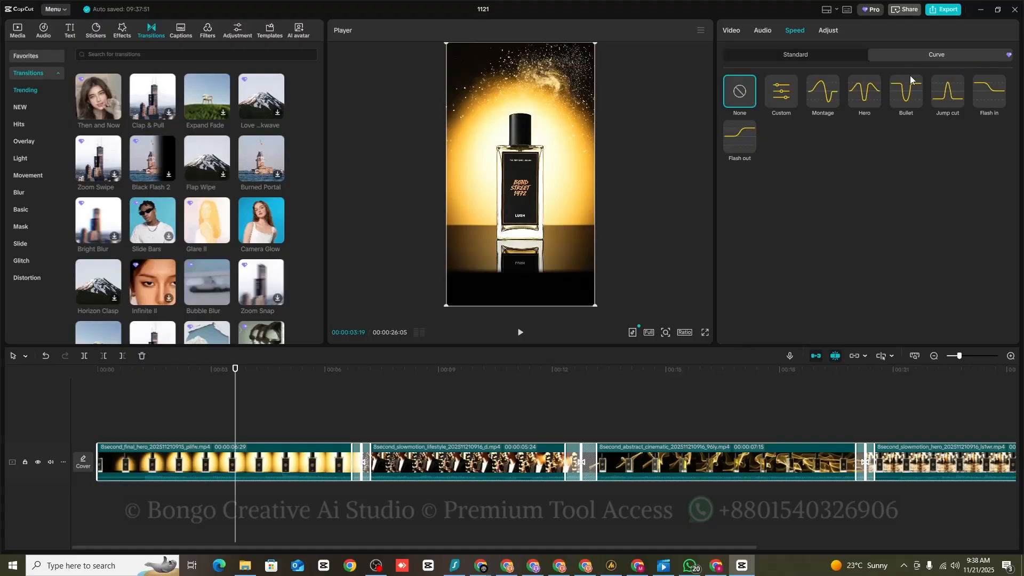
pyautogui.click(826, 95)
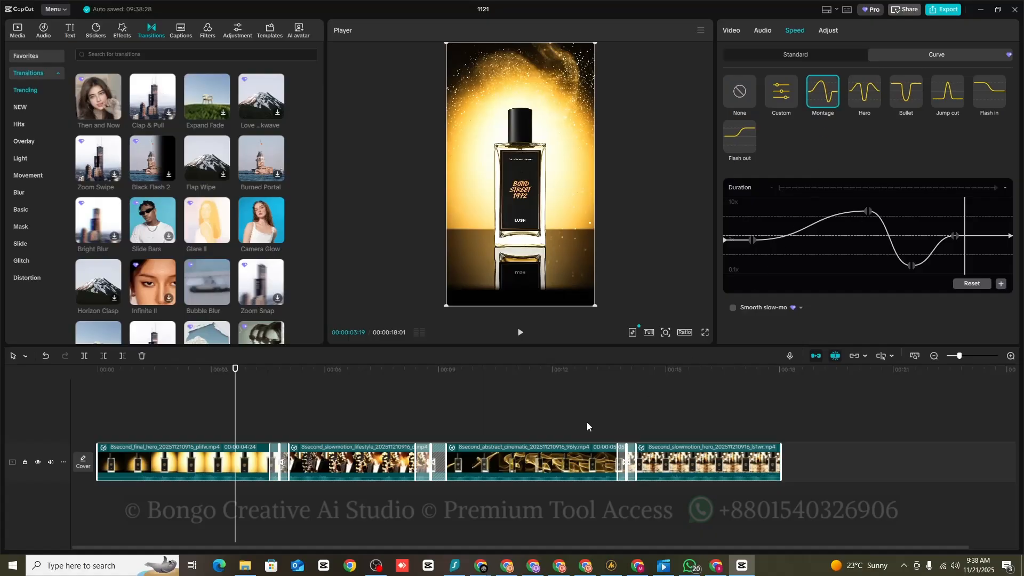
# Step: Enlarge the video preview and play the timeline from its beginning into the abstract cinematic clip
pyautogui.click(359, 516)
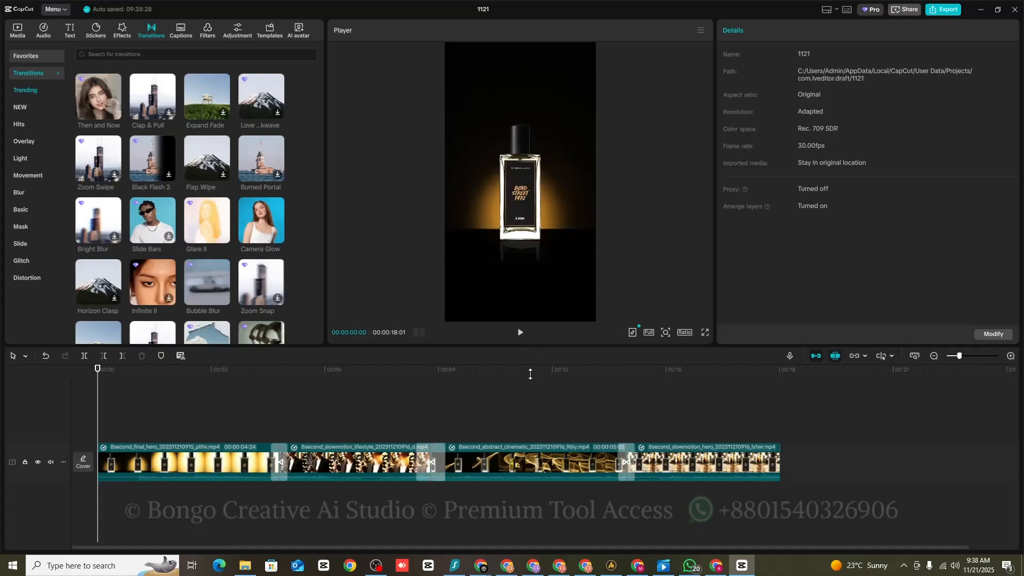
pyautogui.moveTo(530, 346); pyautogui.dragTo(522, 417)
pyautogui.click(520, 404)
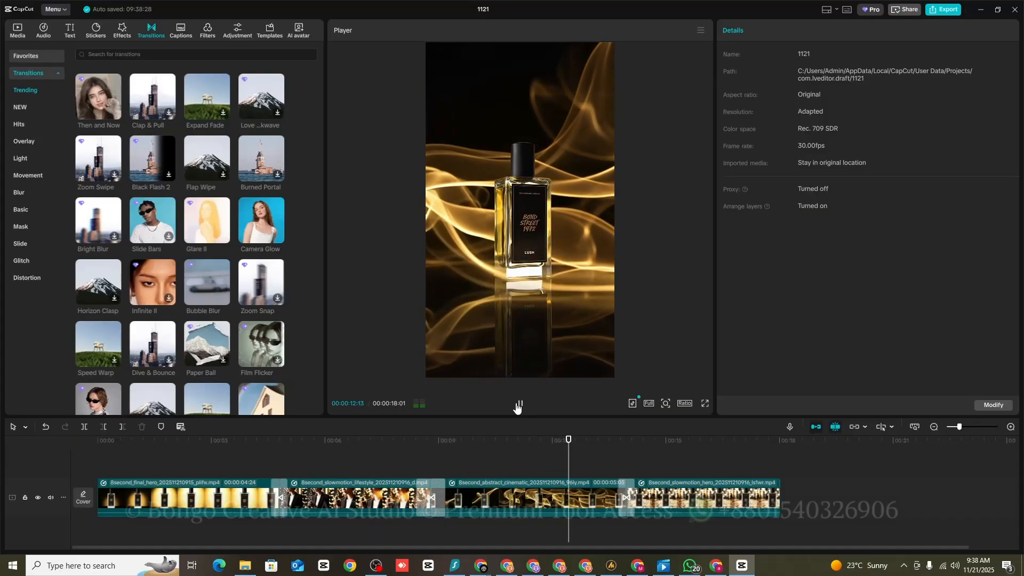
pyautogui.click(520, 405)
# Step: Lower the audio volume of all four clips to −∞ dB and briefly play back the muted timeline
pyautogui.moveTo(586, 532); pyautogui.dragTo(175, 500)
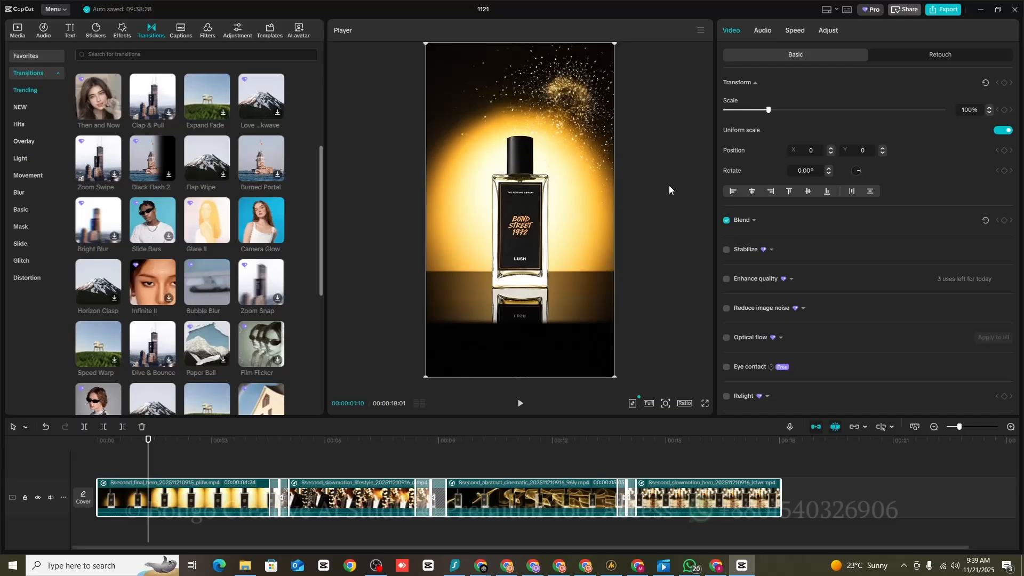
pyautogui.click(763, 31)
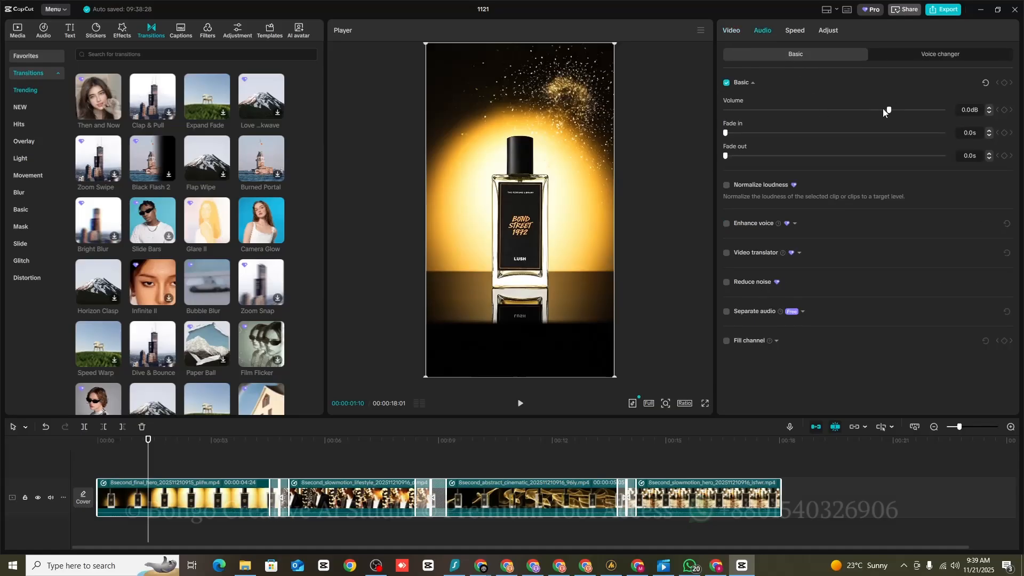
pyautogui.moveTo(884, 110); pyautogui.dragTo(685, 115)
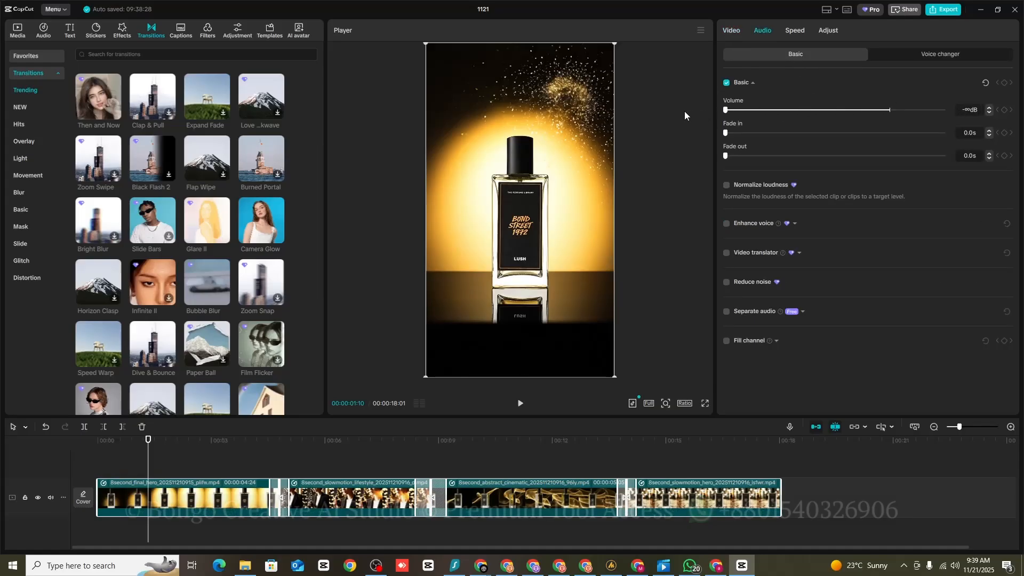
pyautogui.click(521, 404)
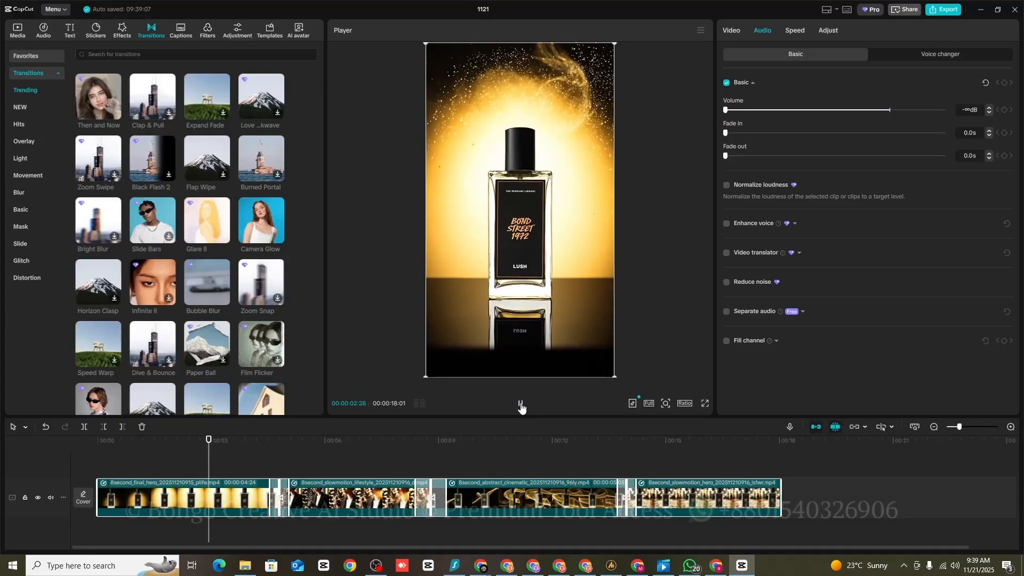
pyautogui.click(521, 404)
# Step: Return the playhead to the timeline start and search the music library for "promotional sound"
pyautogui.click(299, 539)
pyautogui.moveTo(300, 539); pyautogui.dragTo(52, 523)
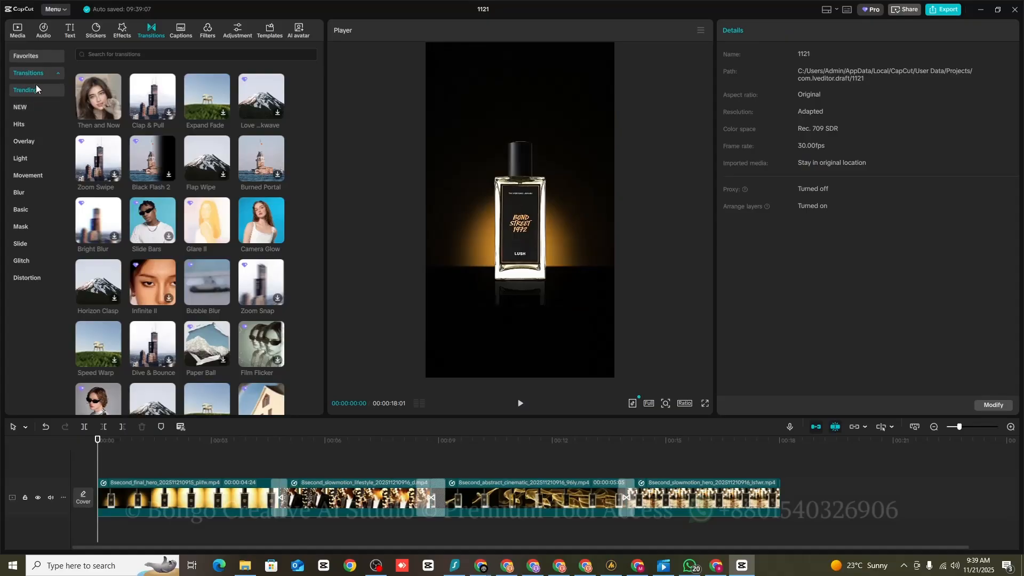
pyautogui.click(45, 31)
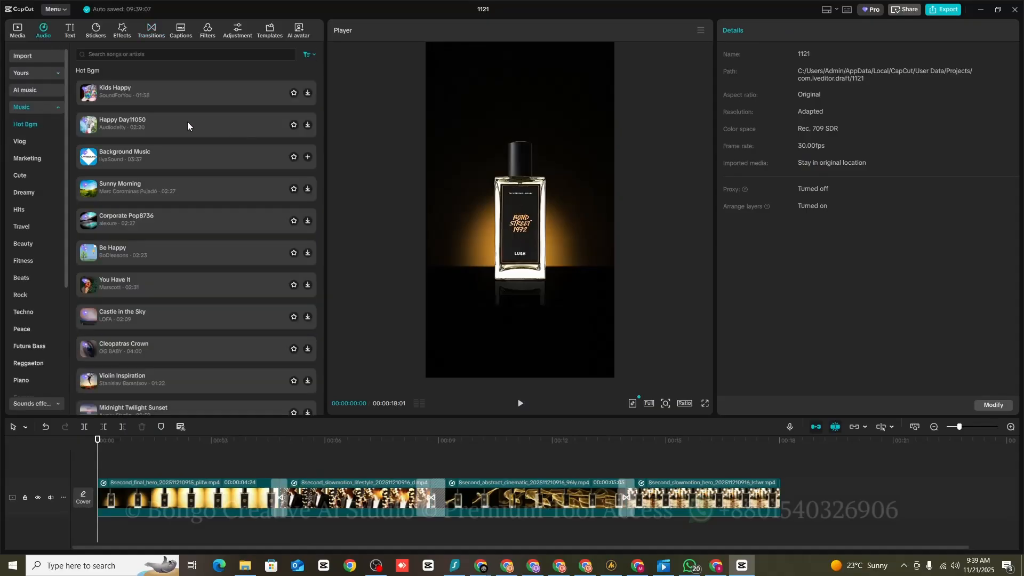
pyautogui.click(27, 58)
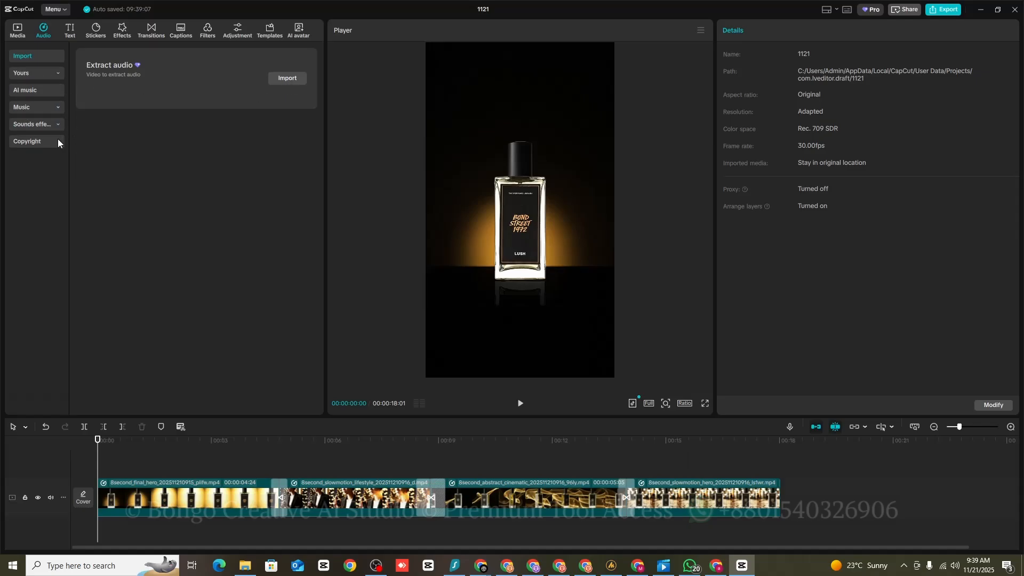
pyautogui.click(37, 107)
pyautogui.click(154, 54)
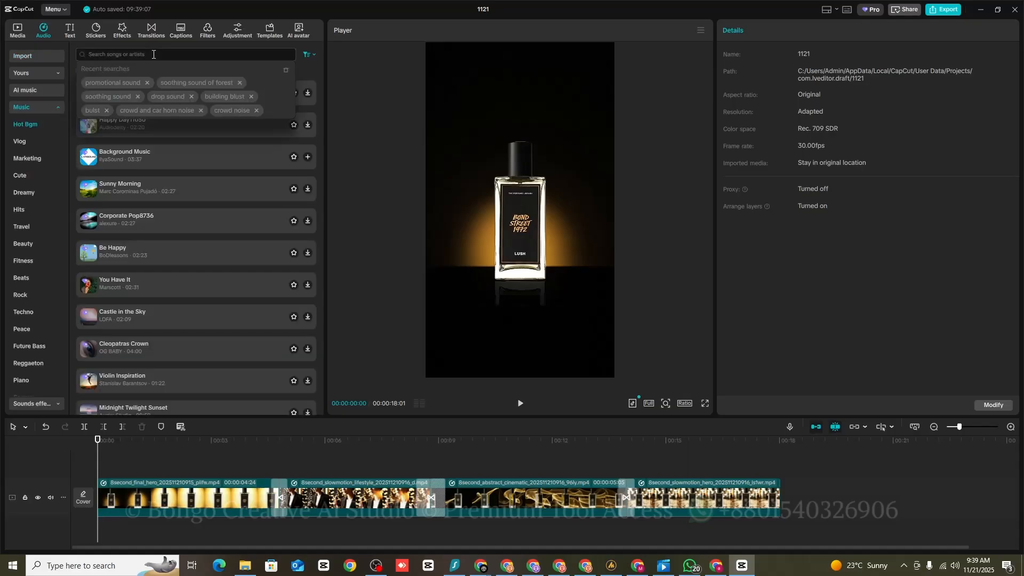
pyautogui.click(114, 82)
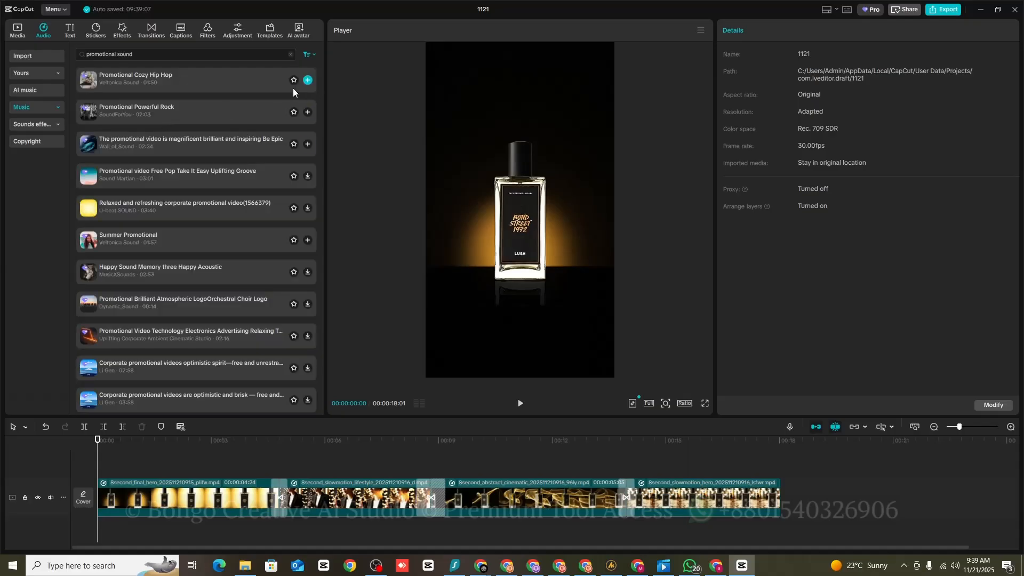
# Step: Preview promotional tracks and lay Promotional Cozy Hip Hop beneath the clips from the timeline start
pyautogui.click(147, 86)
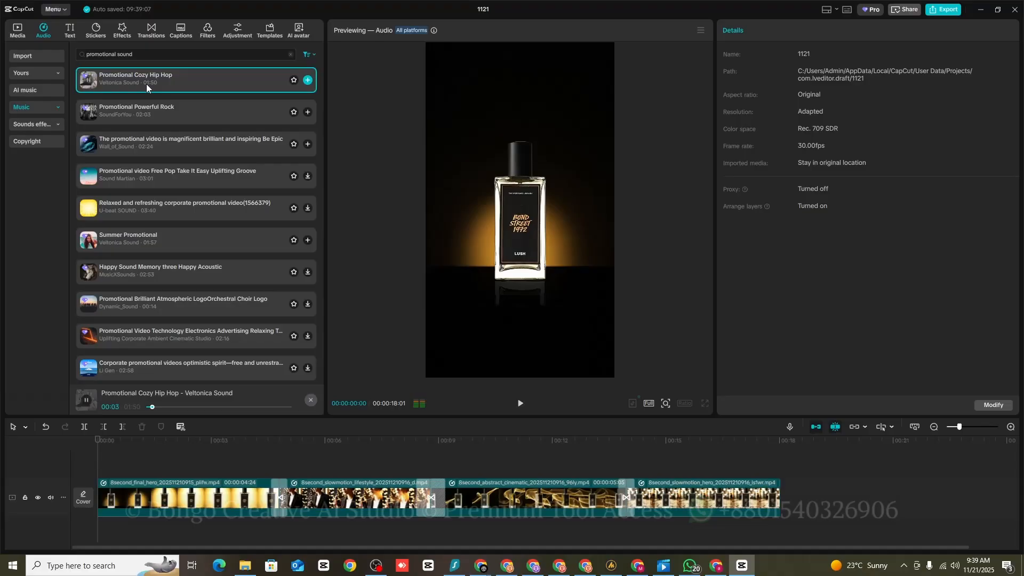
pyautogui.click(150, 107)
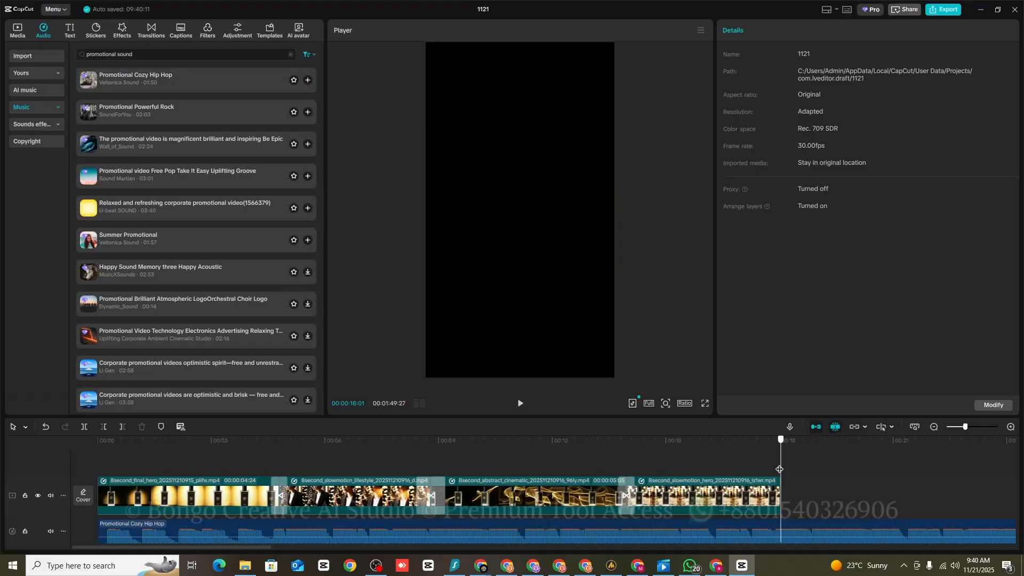
# Step: Play the timeline with the background music through to the end of the last clip
pyautogui.click(18, 32)
pyautogui.click(521, 404)
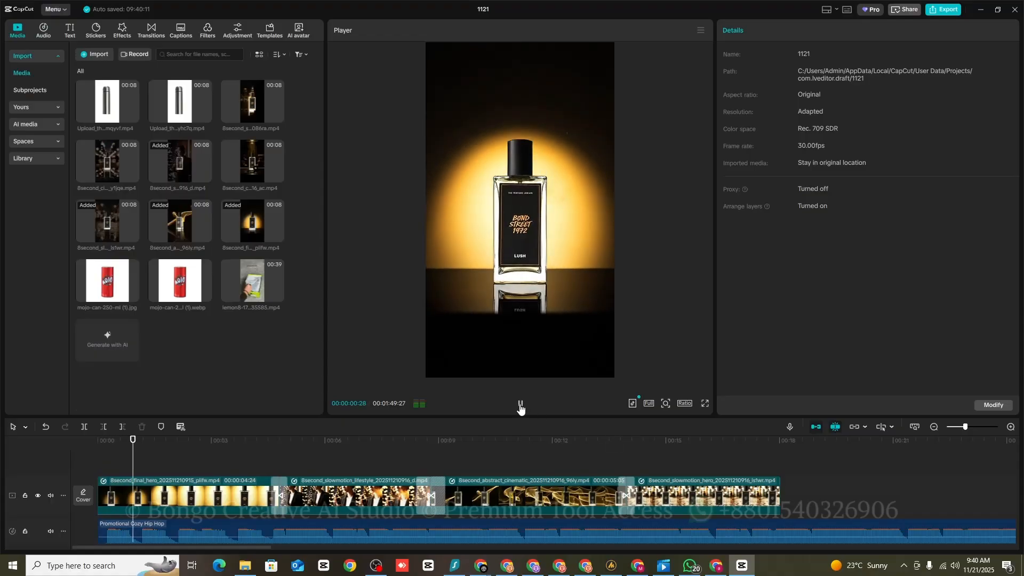
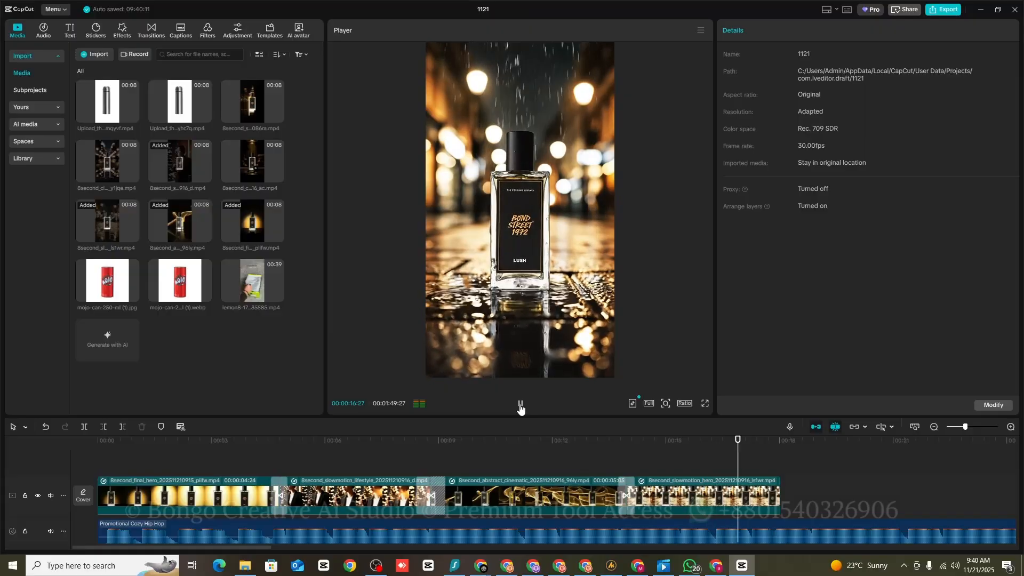
pyautogui.click(520, 407)
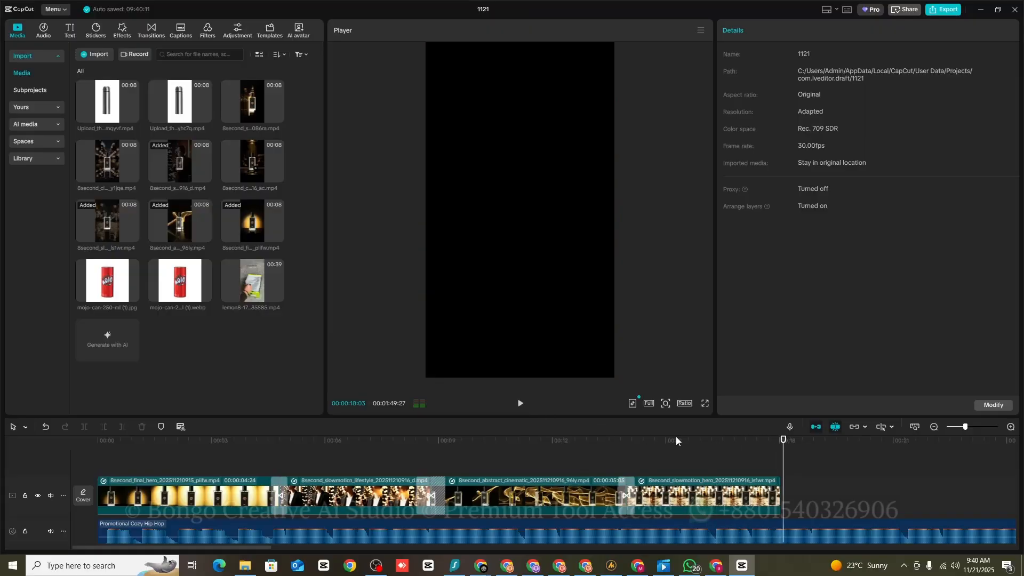
# Step: Trim the Promotional Cozy Hip Hop track so it ends with the last video clip at 00:00:18:01
pyautogui.moveTo(780, 460)
pyautogui.mouseDown()
pyautogui.moveTo(761, 462)
pyautogui.moveTo(781, 465)
pyautogui.mouseUp()
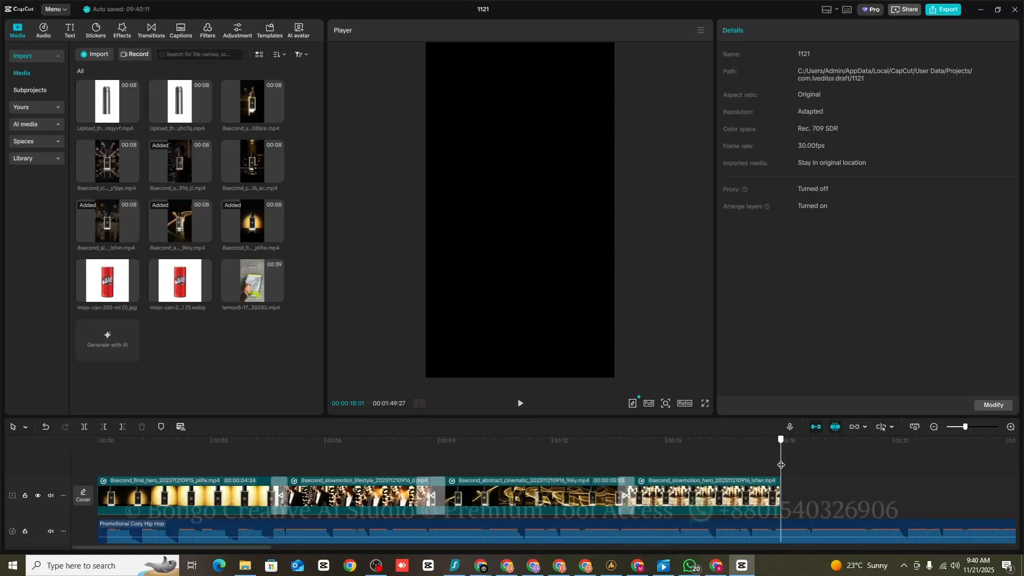
pyautogui.click(780, 529)
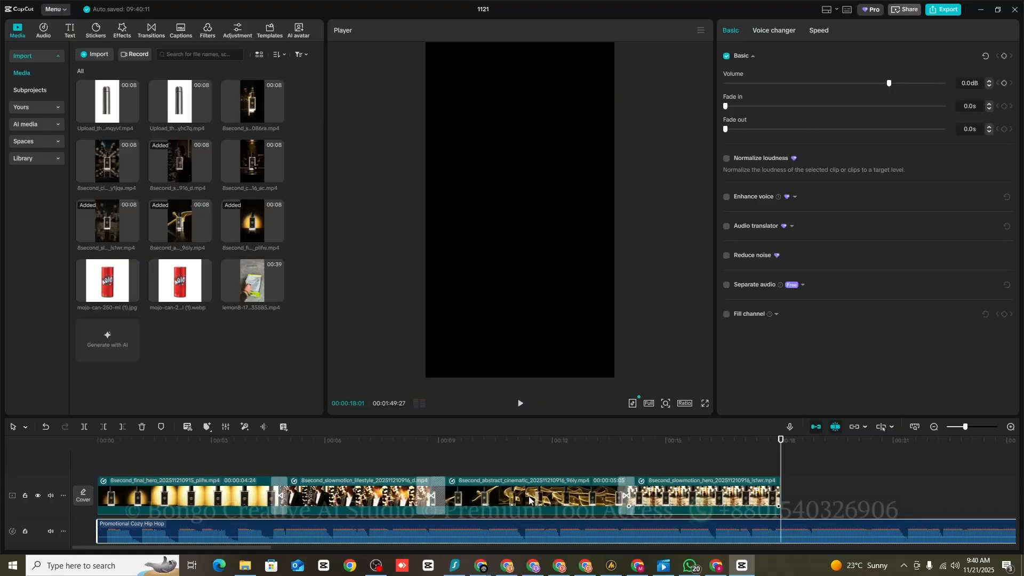
pyautogui.click(122, 426)
# Step: Play the timeline from its beginning and place the playhead at 00:00:06:16 in the slow-motion lifestyle clip
pyautogui.click(311, 460)
pyautogui.moveTo(311, 461); pyautogui.dragTo(54, 461)
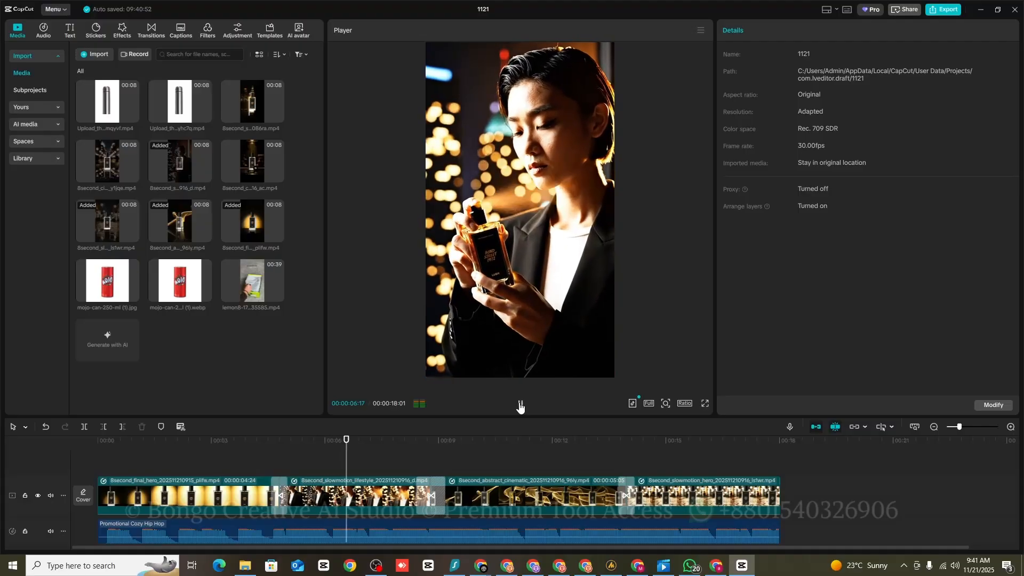
pyautogui.click(520, 407)
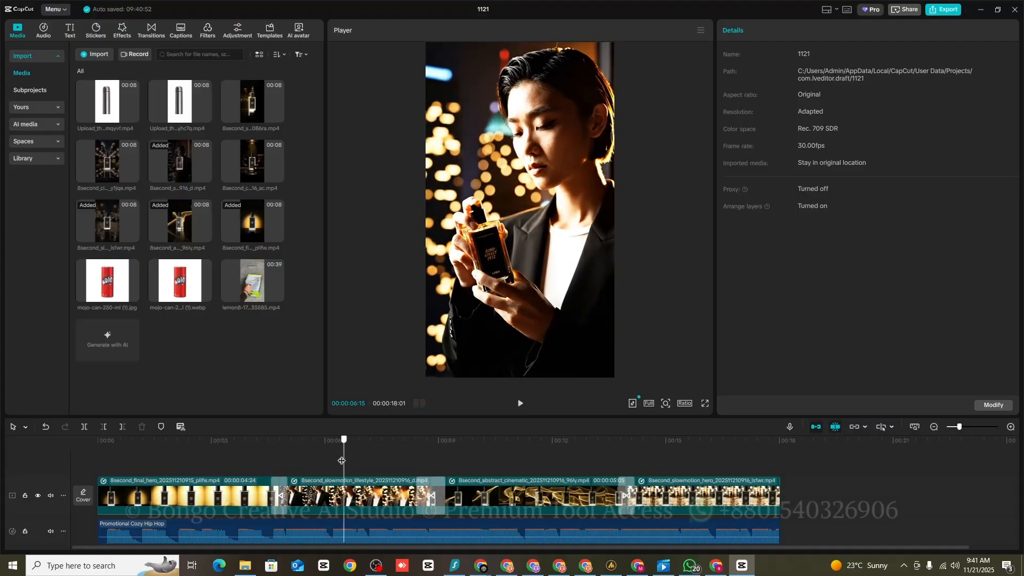
pyautogui.moveTo(357, 457); pyautogui.dragTo(345, 462)
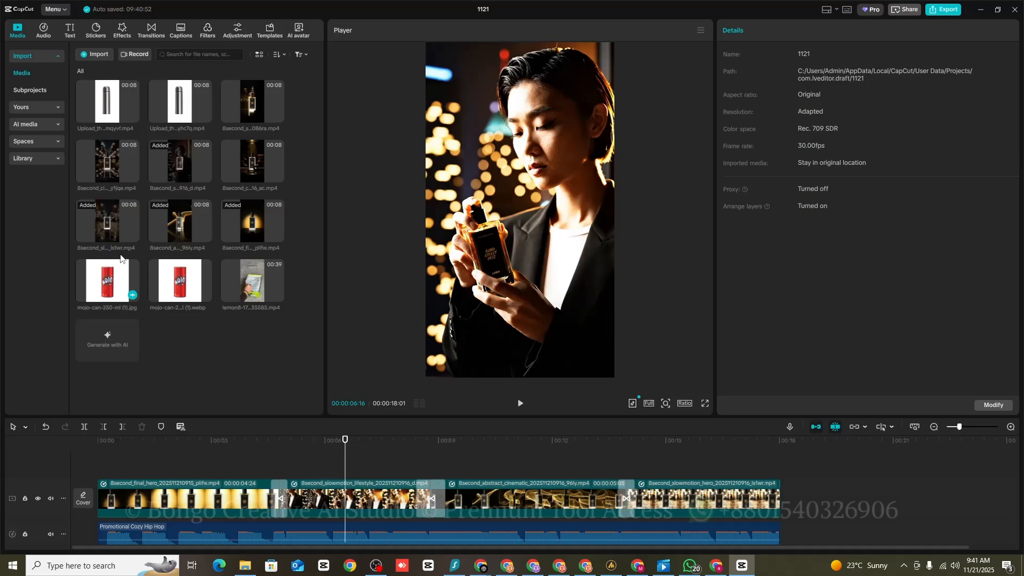
# Step: Search the sound effects for "water splash" and preview the first three sounds in the list
pyautogui.click(43, 32)
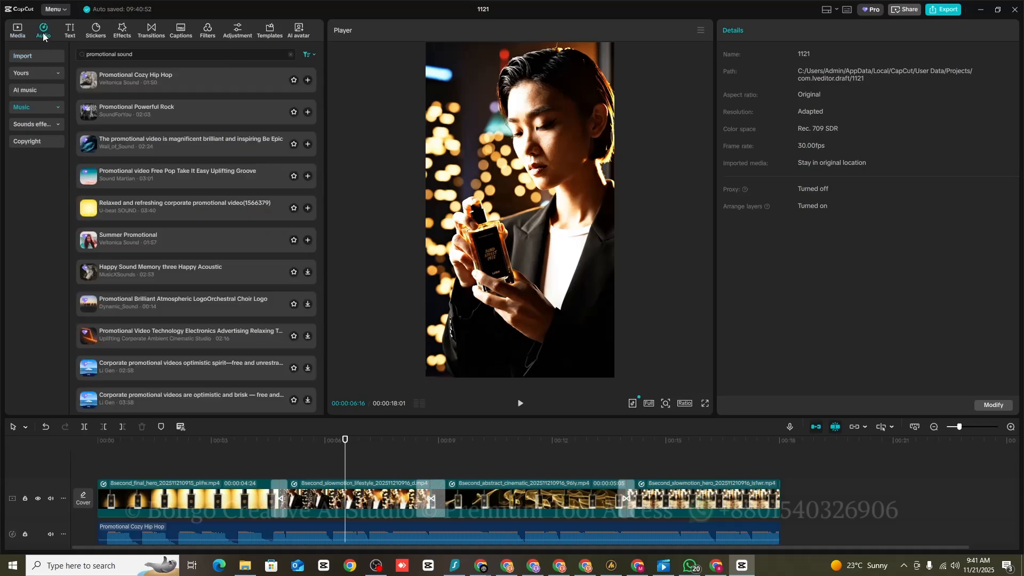
pyautogui.click(34, 124)
pyautogui.click(116, 53)
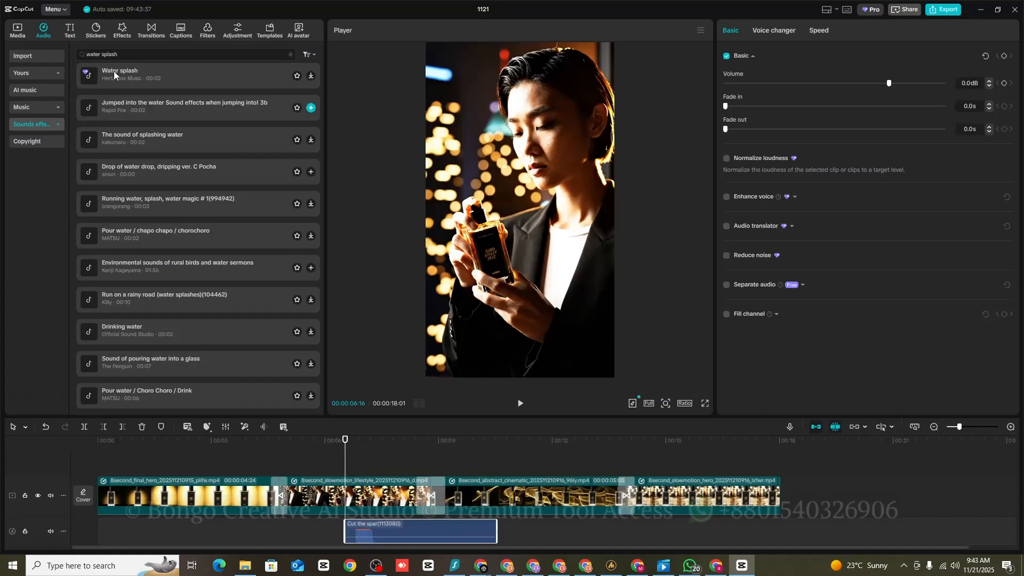
pyautogui.click(111, 68)
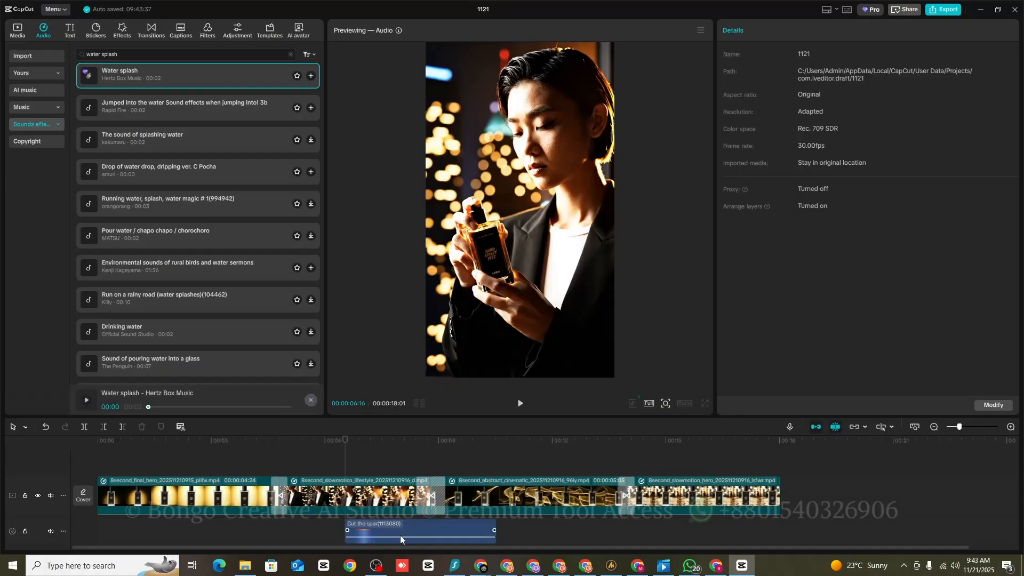
pyautogui.click(140, 108)
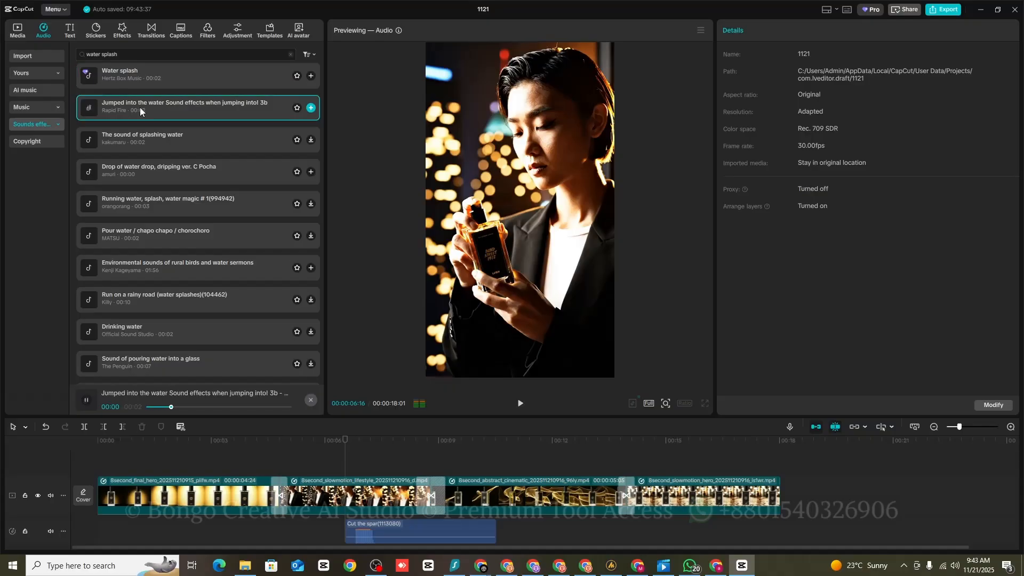
pyautogui.click(146, 139)
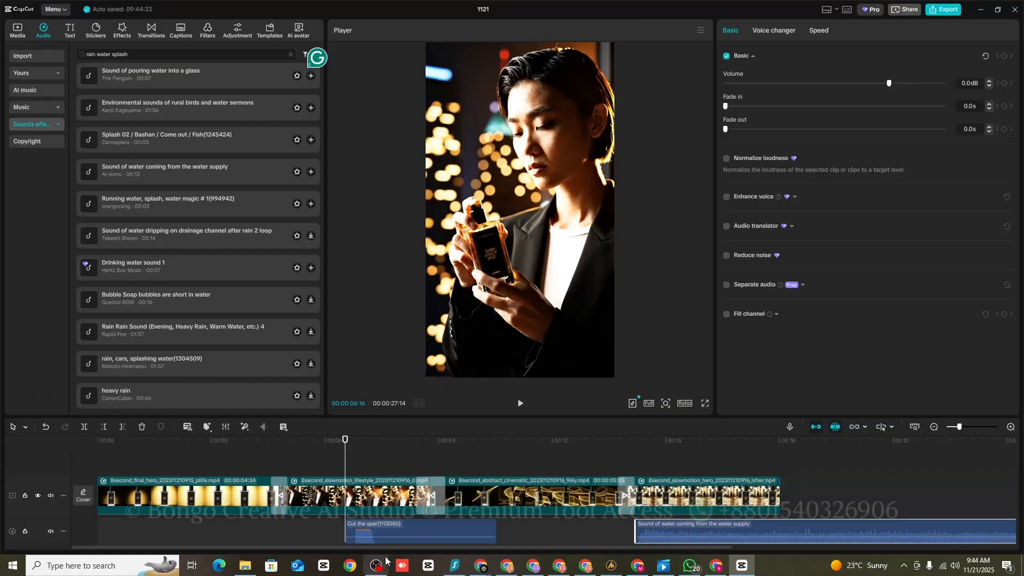
# Step: Shorten the Cut the spar sound effect to its brief opening portion at 00:00:06:16 and lower its volume to −11.3 dB
pyautogui.click(331, 540)
pyautogui.moveTo(330, 539)
pyautogui.mouseDown()
pyautogui.moveTo(693, 524)
pyautogui.moveTo(334, 543)
pyautogui.mouseUp()
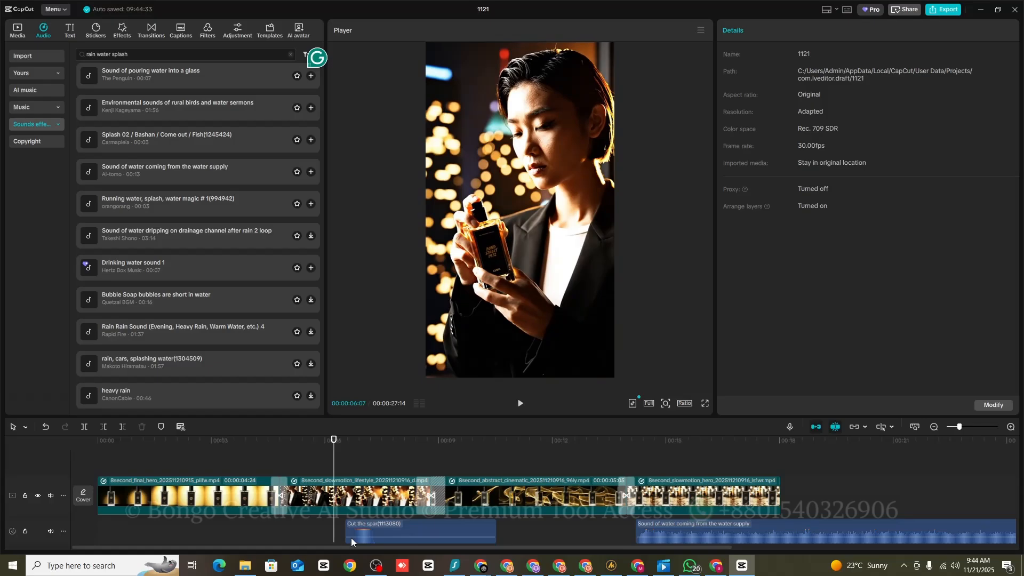
pyautogui.click(428, 529)
pyautogui.moveTo(499, 533); pyautogui.dragTo(493, 471)
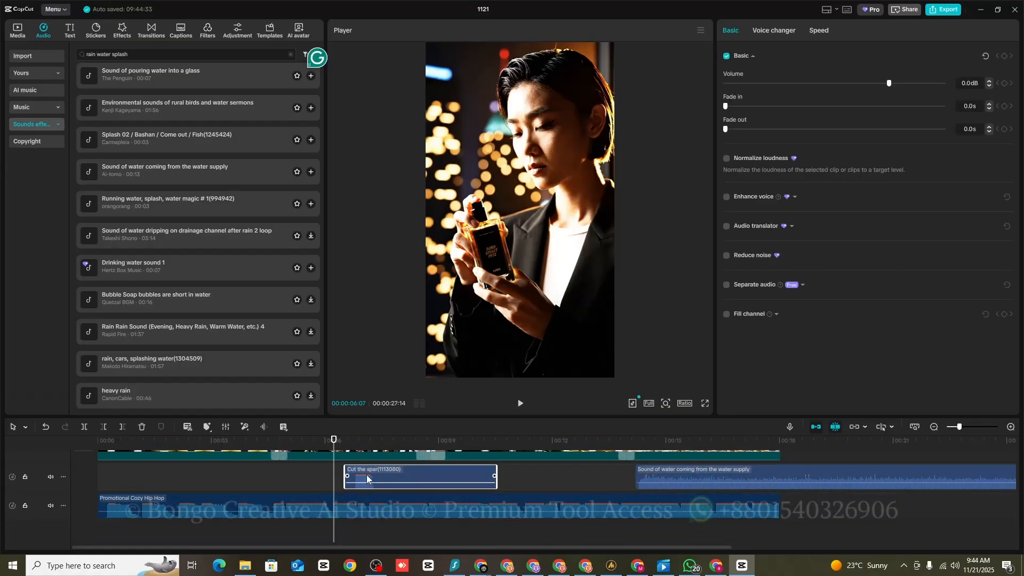
pyautogui.scroll(2, 367, 482)
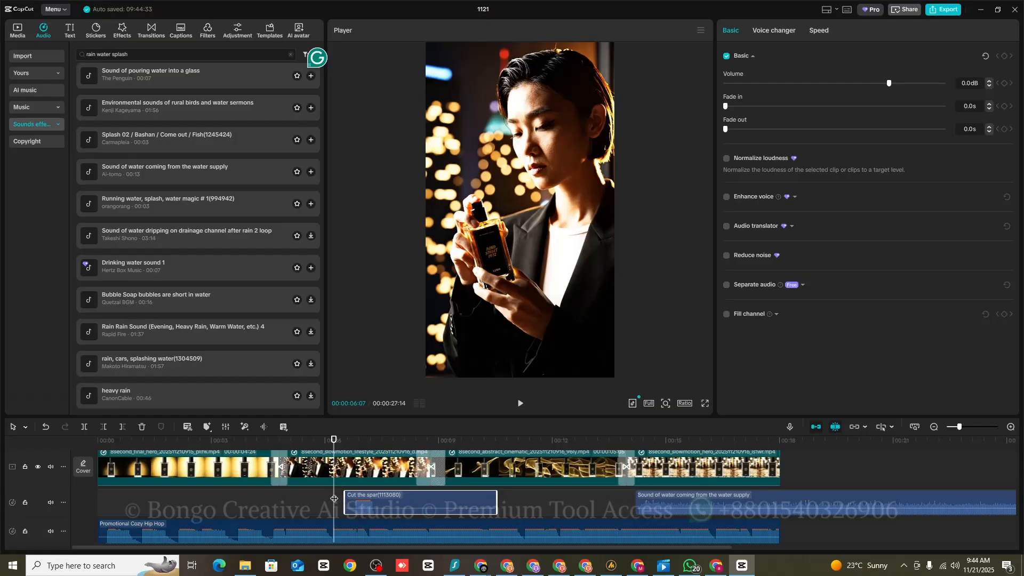
pyautogui.moveTo(334, 498)
pyautogui.mouseDown()
pyautogui.moveTo(363, 502)
pyautogui.moveTo(343, 510)
pyautogui.mouseUp()
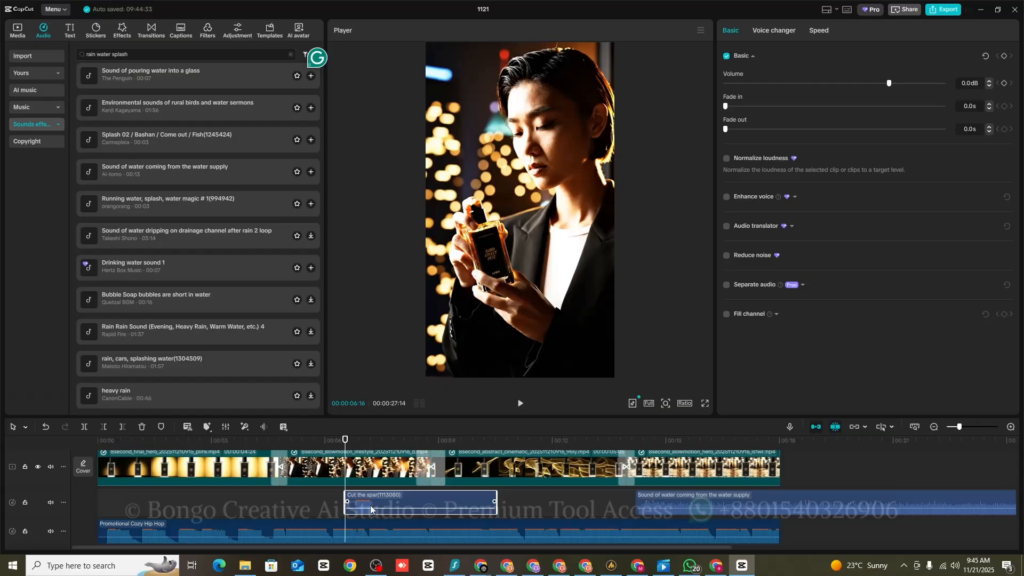
pyautogui.moveTo(500, 505); pyautogui.dragTo(354, 500)
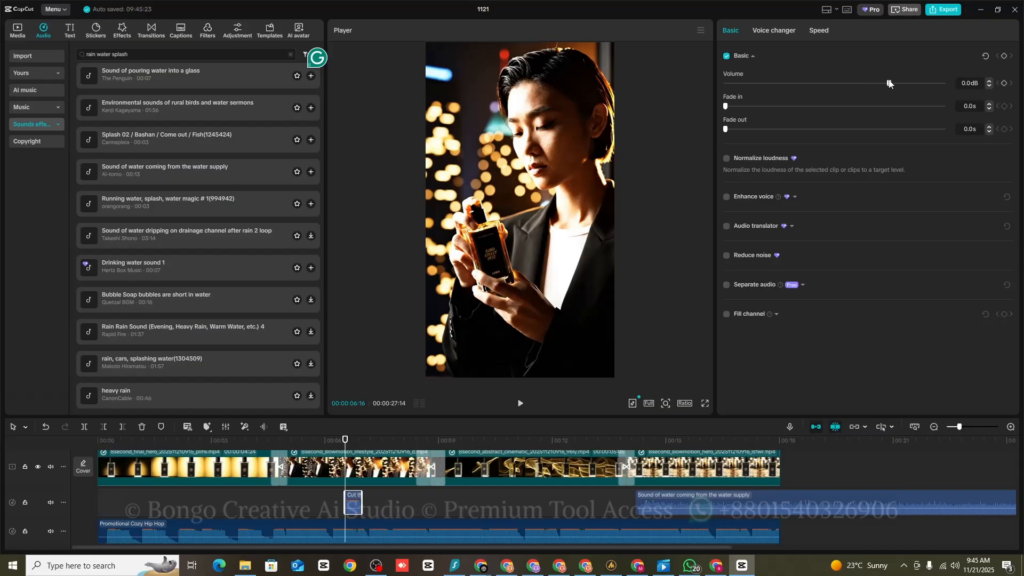
pyautogui.moveTo(889, 84); pyautogui.dragTo(857, 88)
# Step: Play the lifestyle clip from 00:00:05:21 to check the shortened spray sound
pyautogui.click(313, 509)
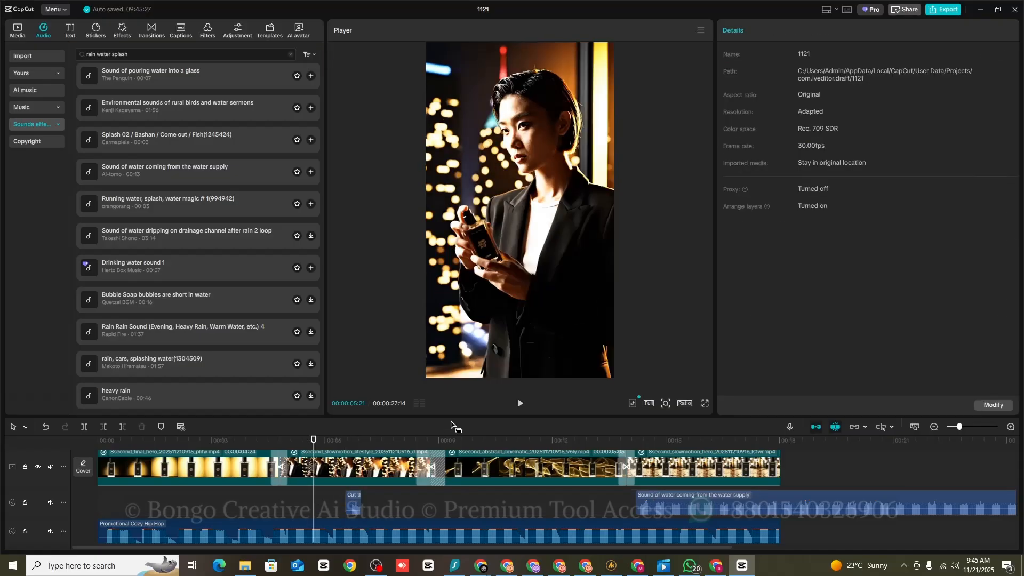
pyautogui.click(519, 406)
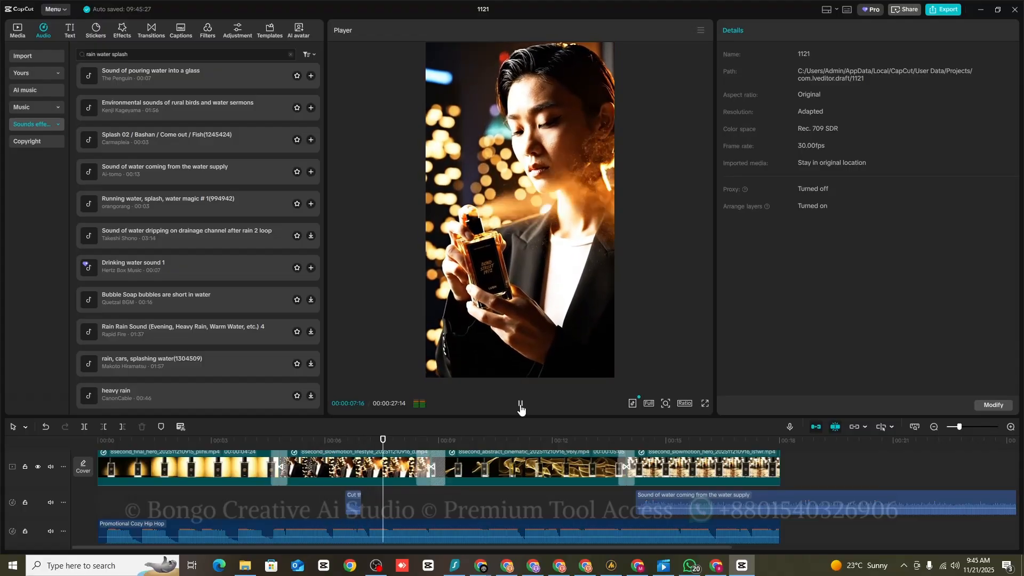
pyautogui.click(521, 404)
# Step: Place a copy of the shortened Cut the spar effect at 00:00:07:20 and raise the volume of both copies
pyautogui.click(353, 502)
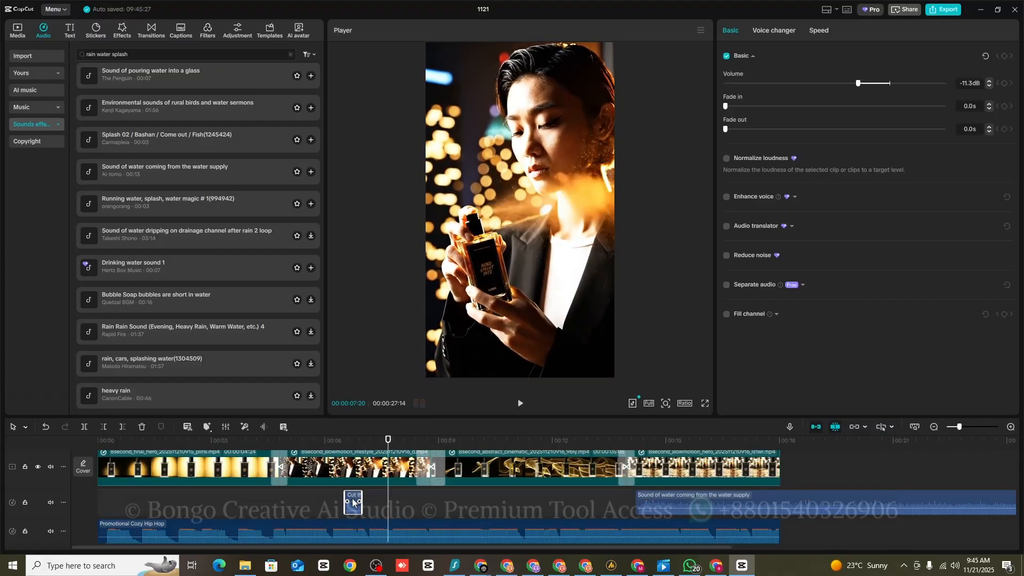
pyautogui.moveTo(353, 502); pyautogui.dragTo(396, 498)
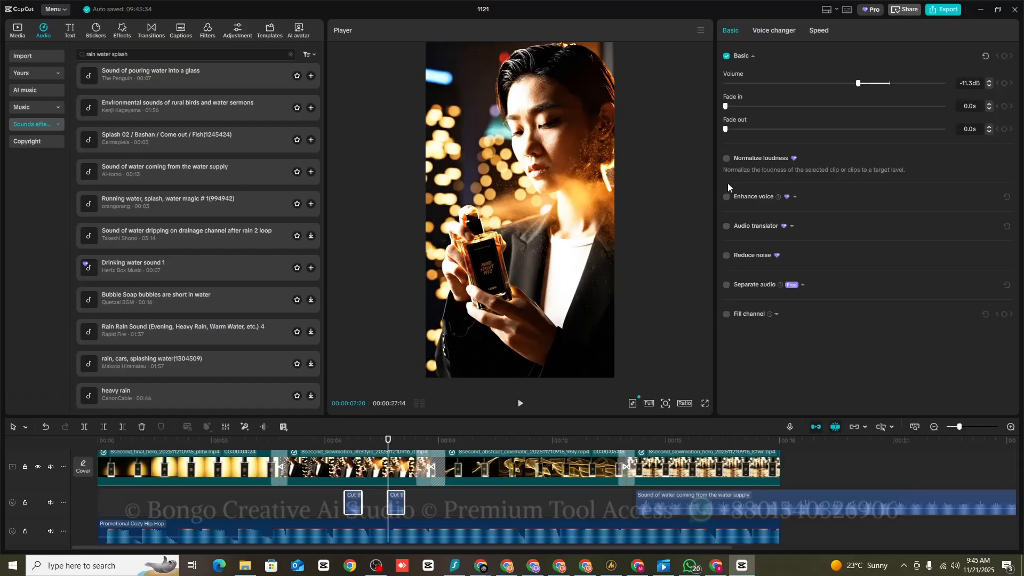
pyautogui.moveTo(860, 84); pyautogui.dragTo(875, 83)
# Step: Play the timeline from just before the first spray sound through to the end of the last clip
pyautogui.click(328, 507)
pyautogui.click(520, 403)
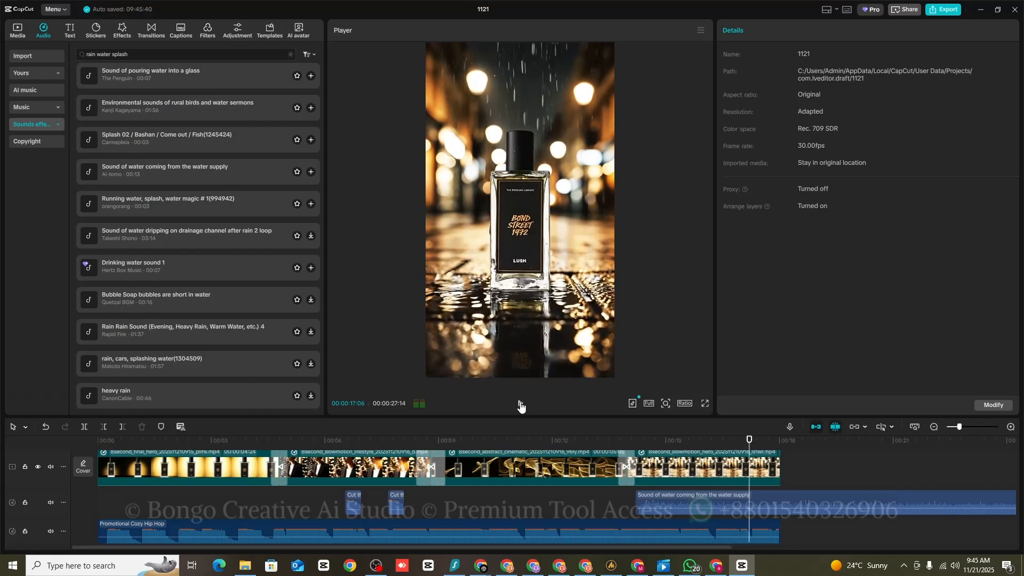
pyautogui.click(522, 405)
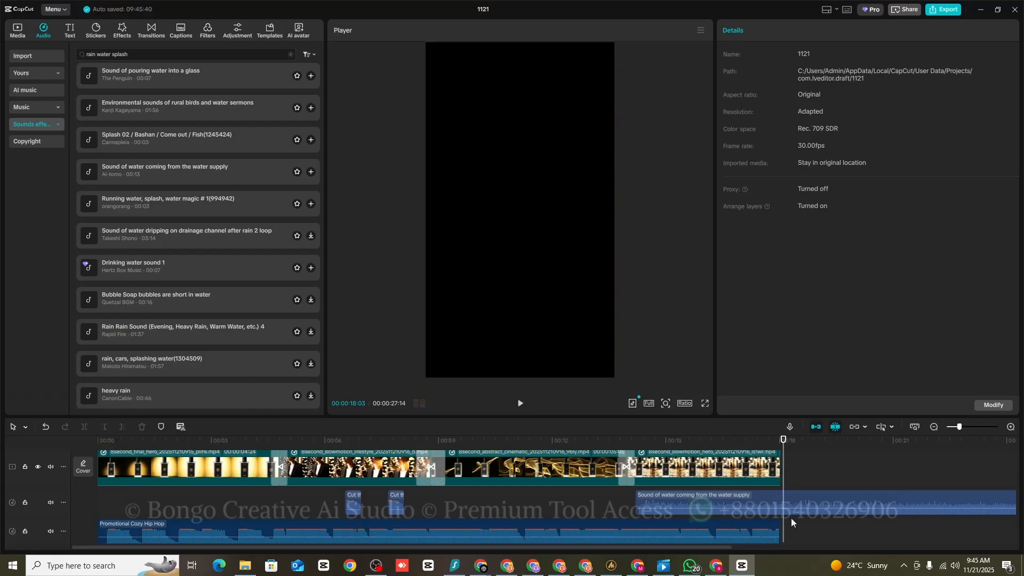
# Step: Trim the Sound of water coming from the water supply effect to the last clip's end and set its volume to −2.4 dB
pyautogui.click(794, 501)
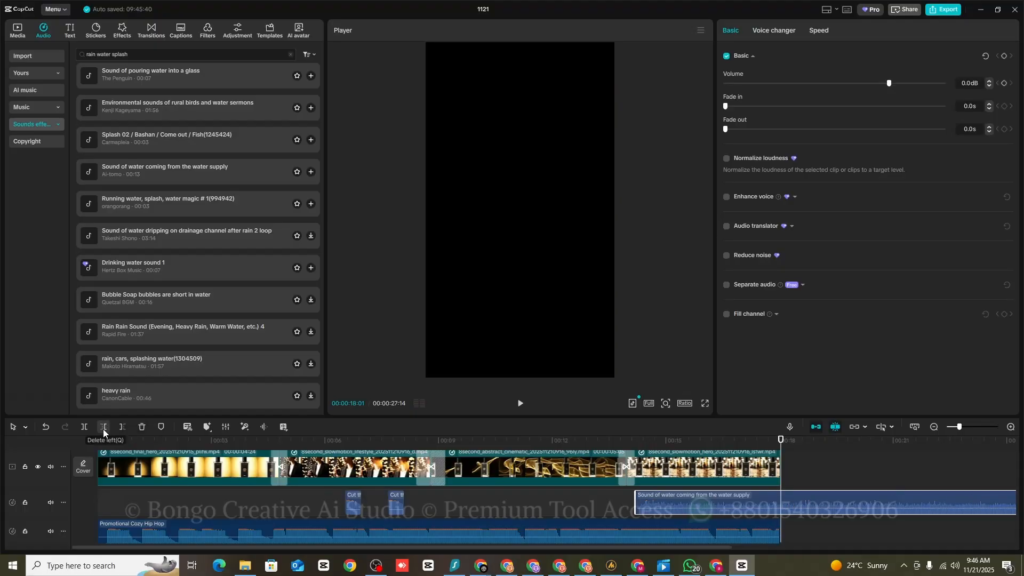
pyautogui.click(122, 427)
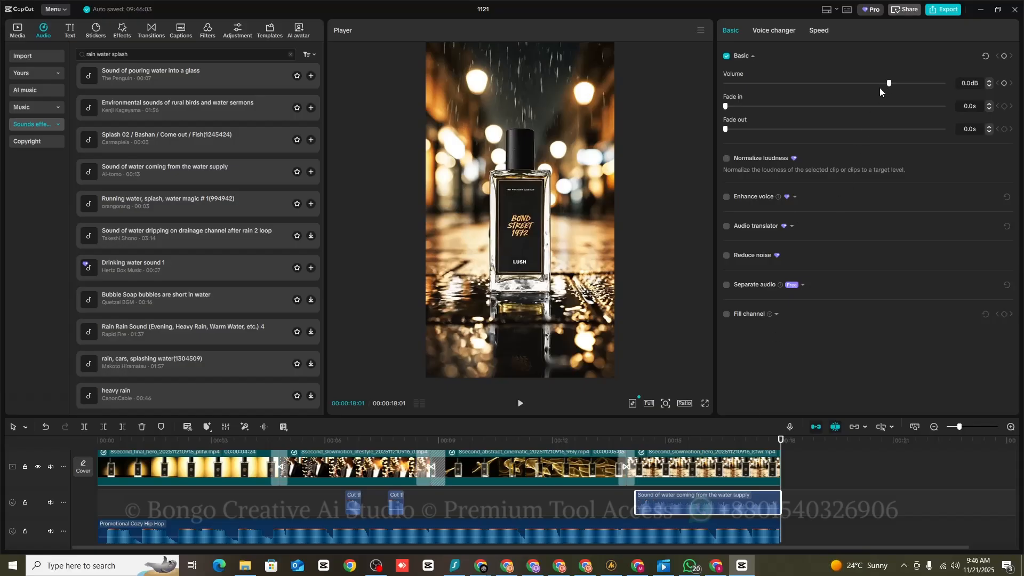
pyautogui.moveTo(880, 90); pyautogui.dragTo(880, 85)
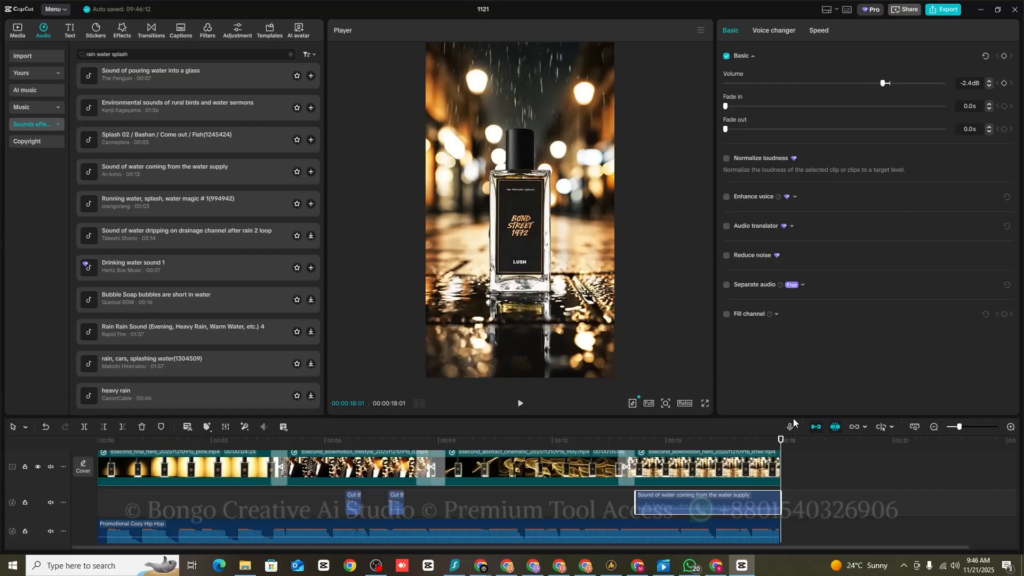
pyautogui.moveTo(635, 499); pyautogui.dragTo(668, 497)
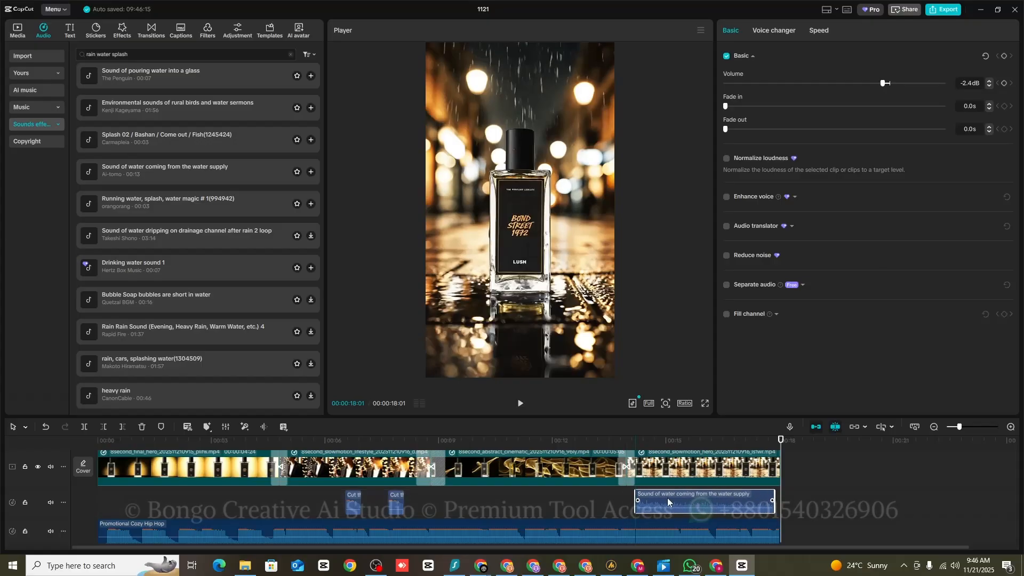
pyautogui.moveTo(773, 500); pyautogui.dragTo(781, 500)
# Step: Return the playhead to the timeline start and watch the whole commercial in full screen
pyautogui.click(601, 499)
pyautogui.moveTo(601, 500); pyautogui.dragTo(7, 532)
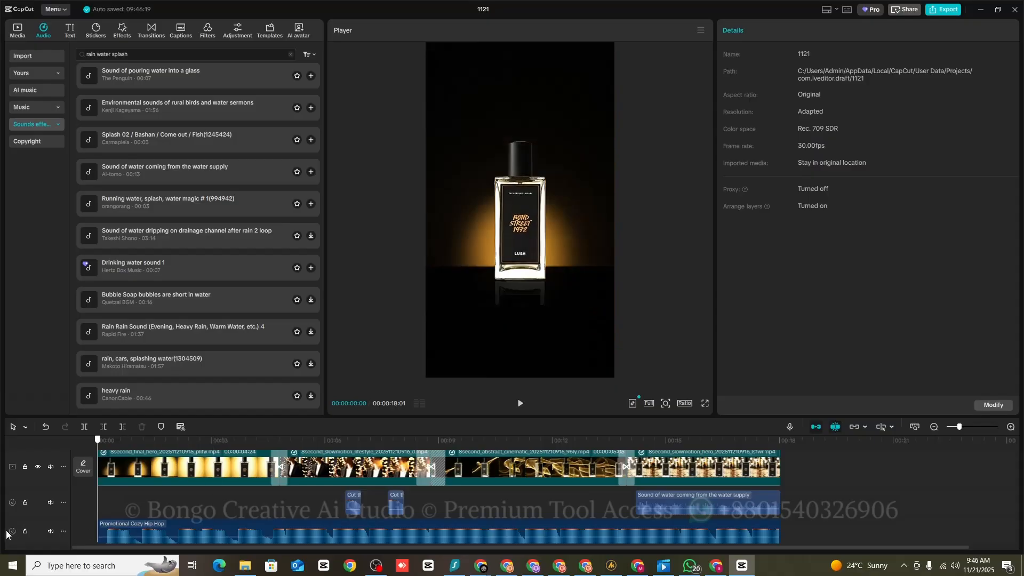
pyautogui.click(705, 404)
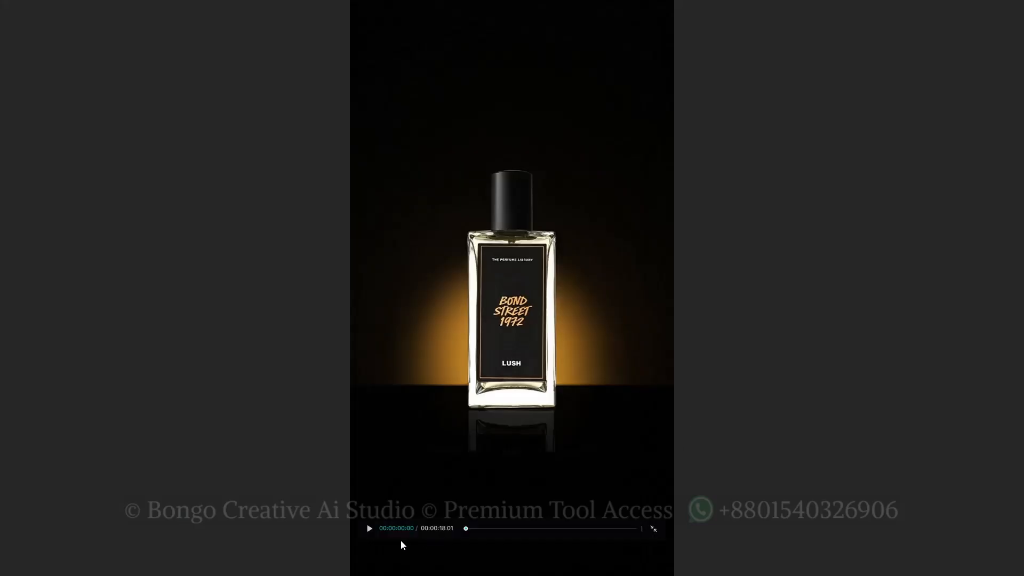
pyautogui.click(369, 530)
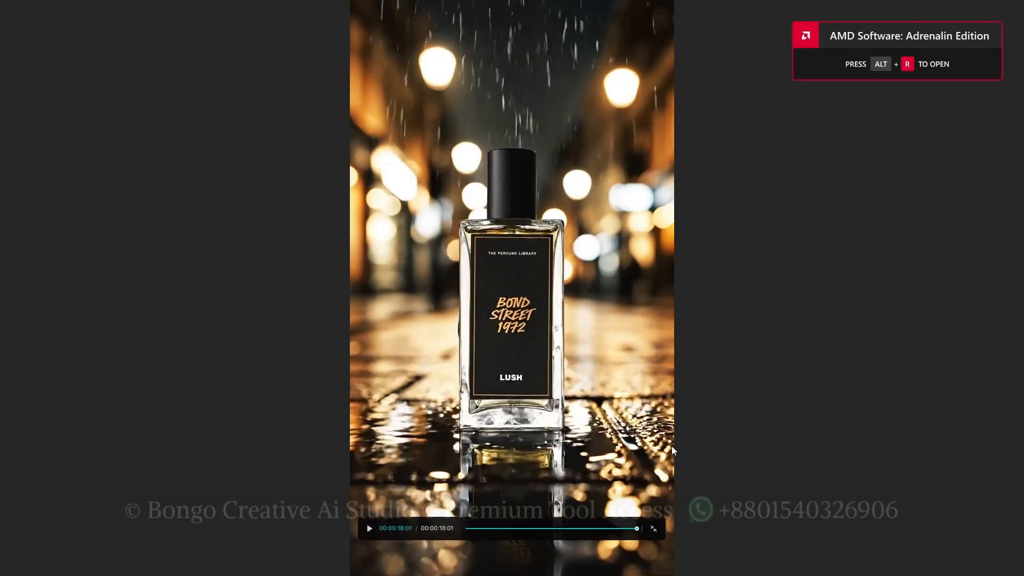
pyautogui.click(654, 529)
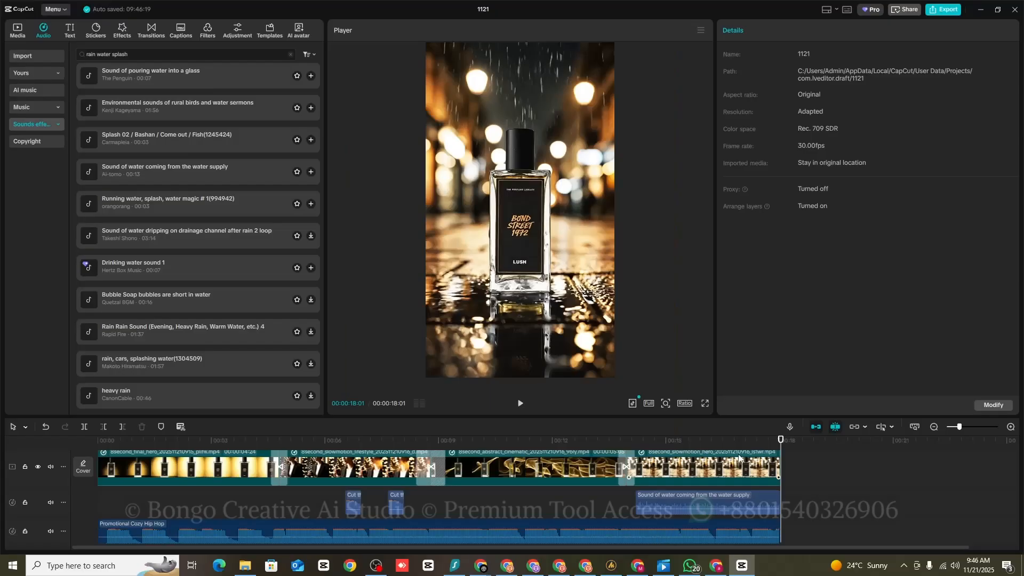
# Step: Apply the Fade Out exit animation to the last clip on the timeline
pyautogui.click(740, 482)
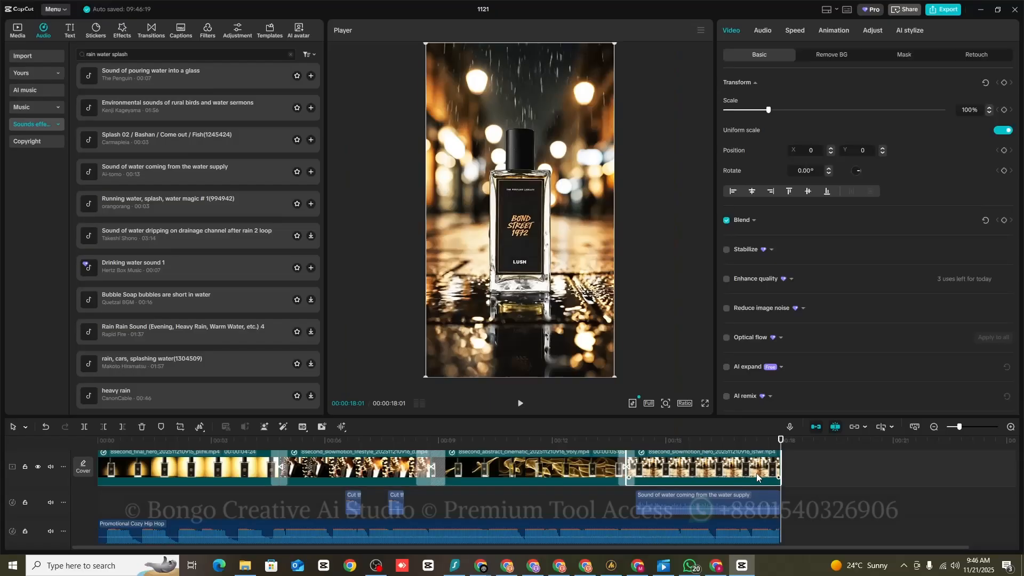
pyautogui.click(826, 30)
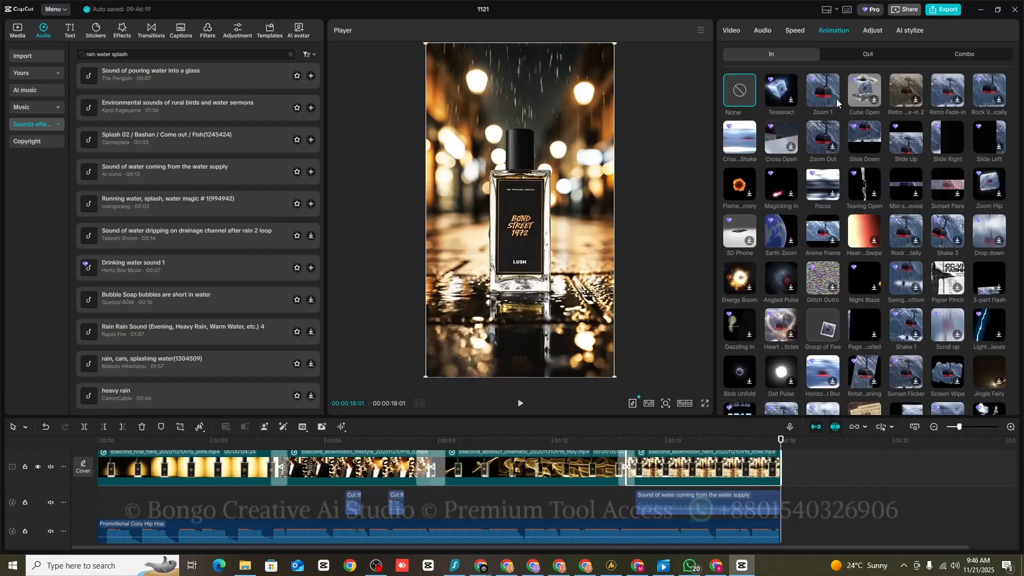
pyautogui.click(873, 55)
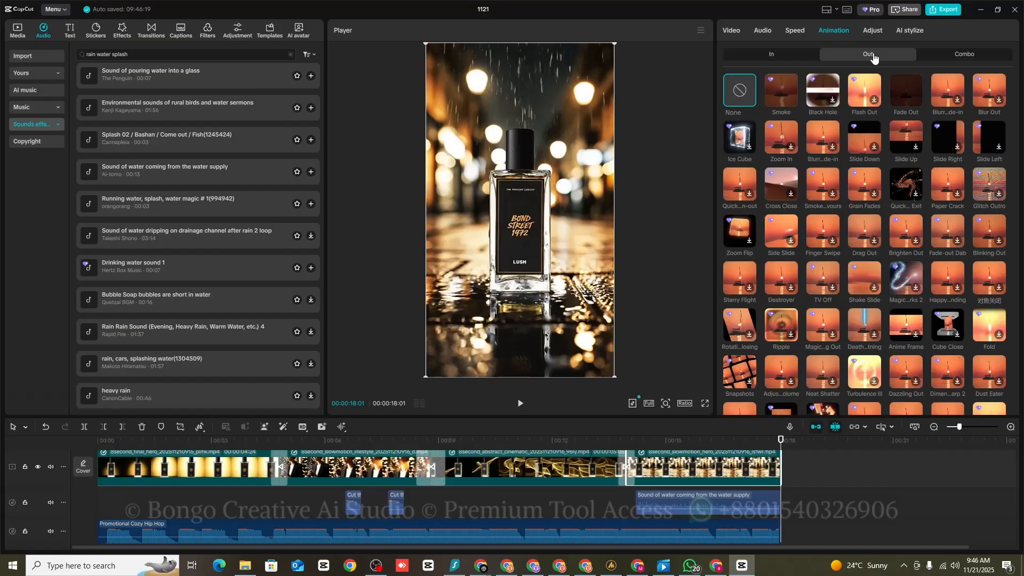
pyautogui.click(906, 101)
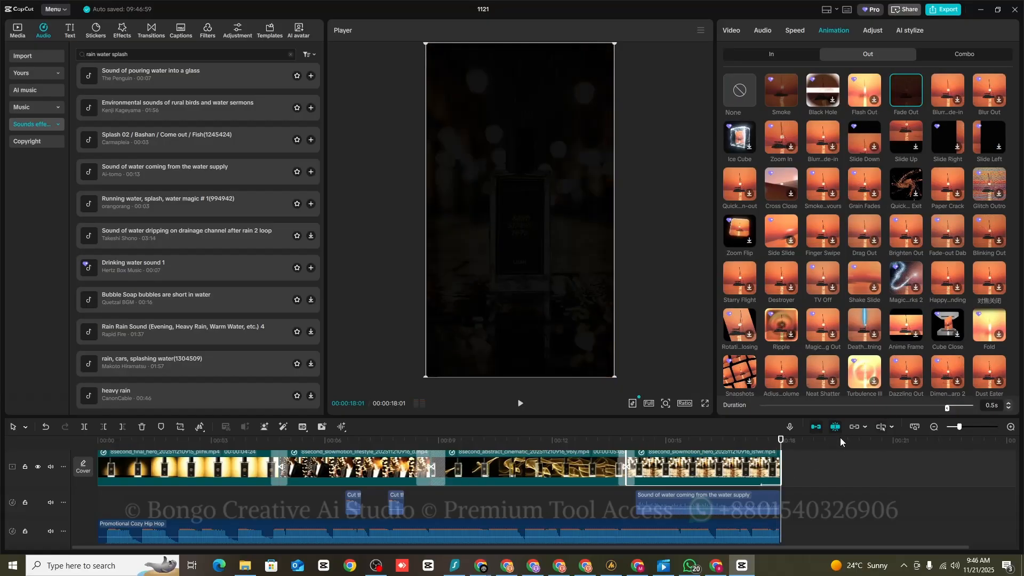
# Step: Watch the commercial in full screen from its start to check the ending, and return the playhead to 00:00:00:00
pyautogui.click(529, 508)
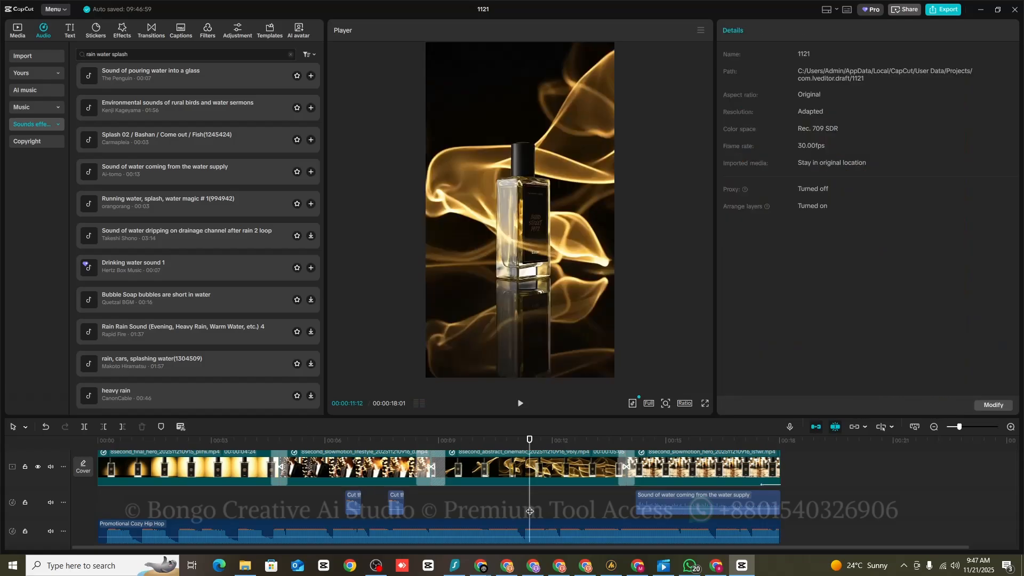
pyautogui.moveTo(529, 508); pyautogui.dragTo(218, 511)
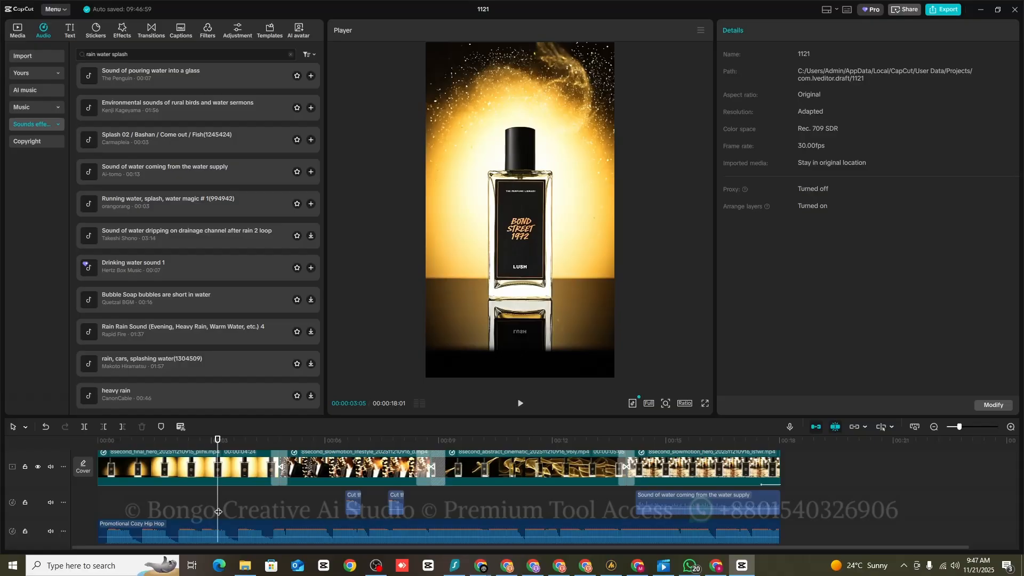
pyautogui.moveTo(336, 518); pyautogui.dragTo(394, 499)
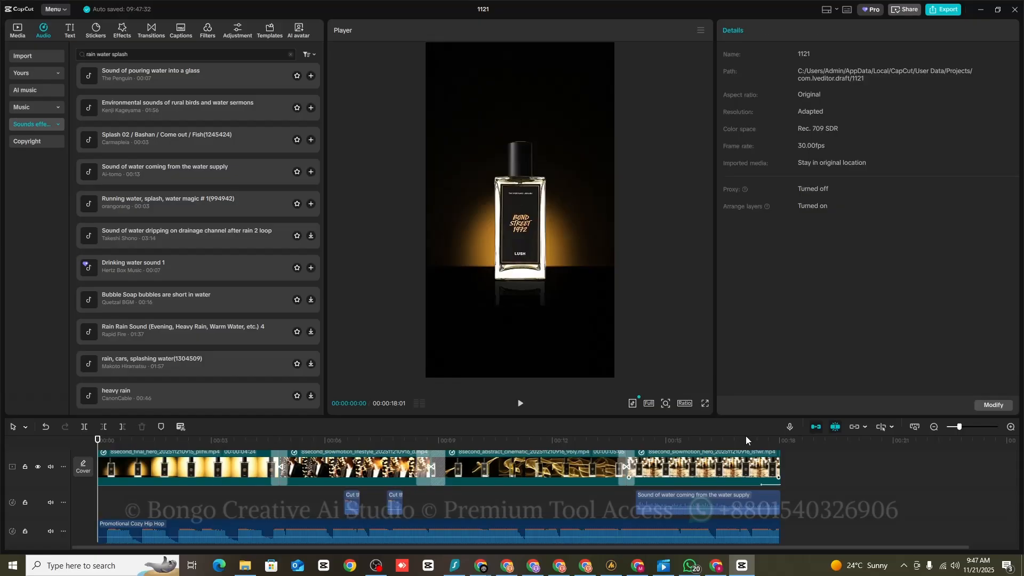
pyautogui.click(704, 403)
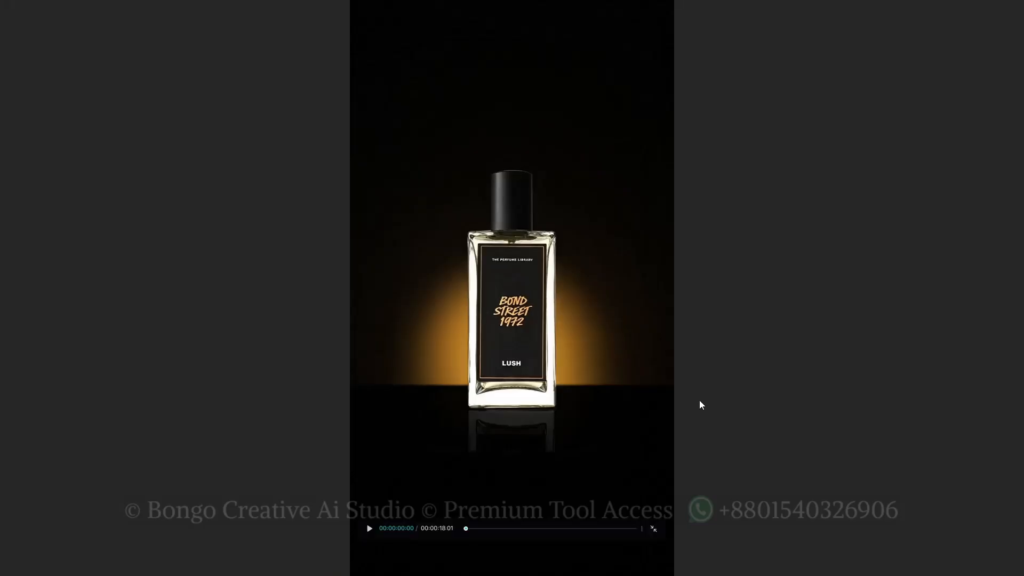
pyautogui.click(370, 530)
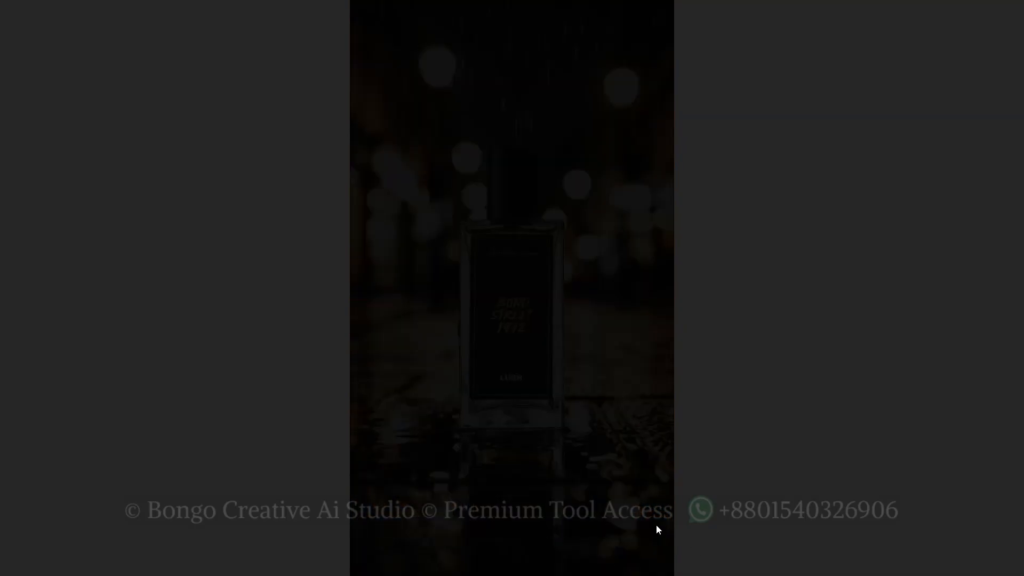
pyautogui.click(656, 529)
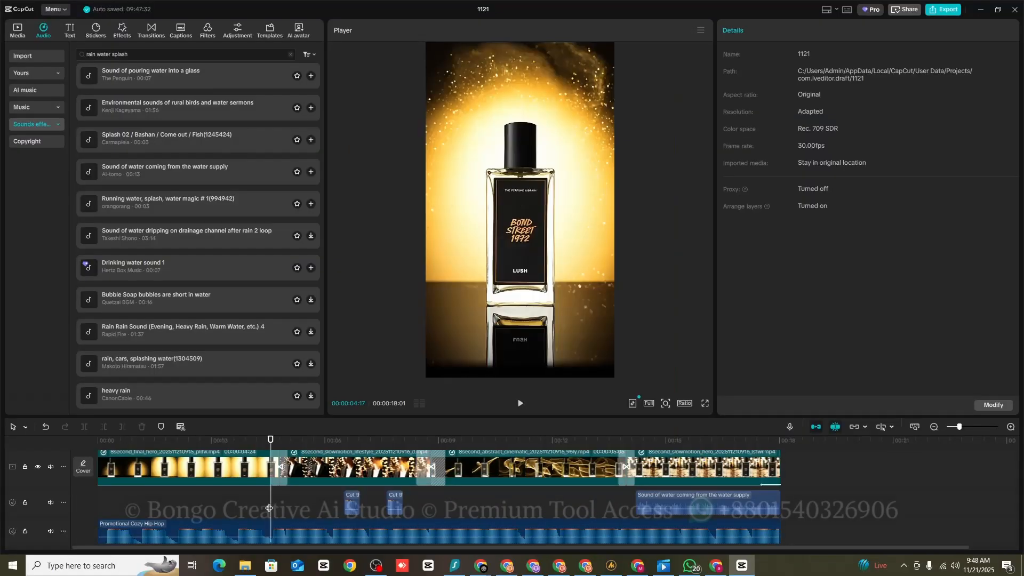
pyautogui.click(156, 513)
pyautogui.click(87, 524)
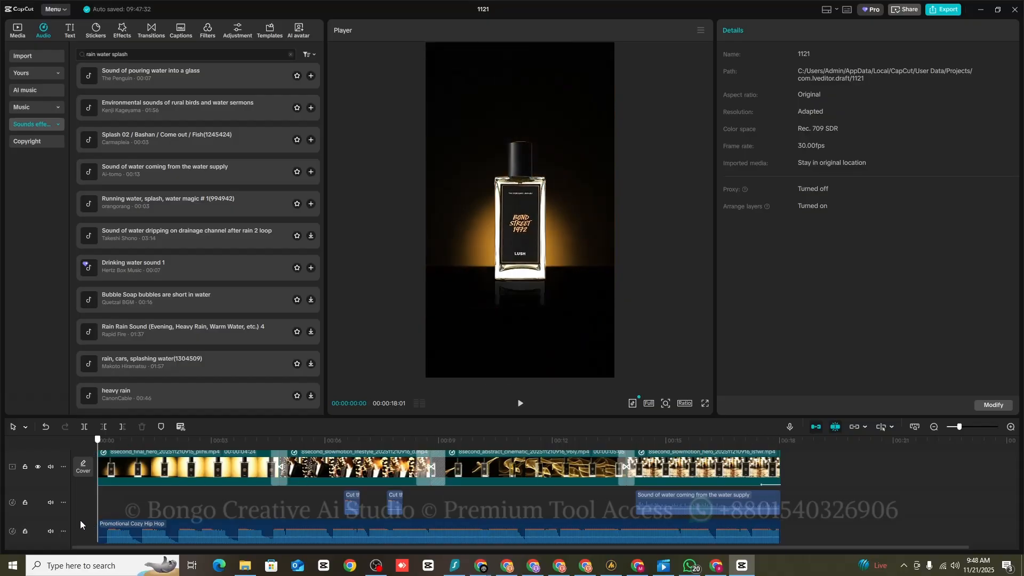
# Step: Set the video export frame rate to 60fps and choose the REELS folder as the export destination
pyautogui.click(940, 11)
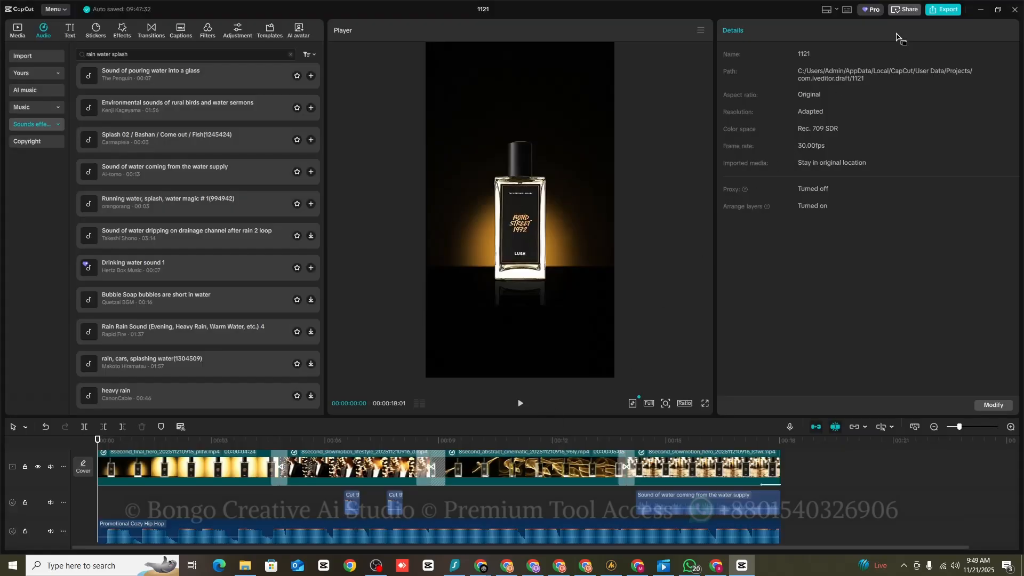
pyautogui.click(943, 9)
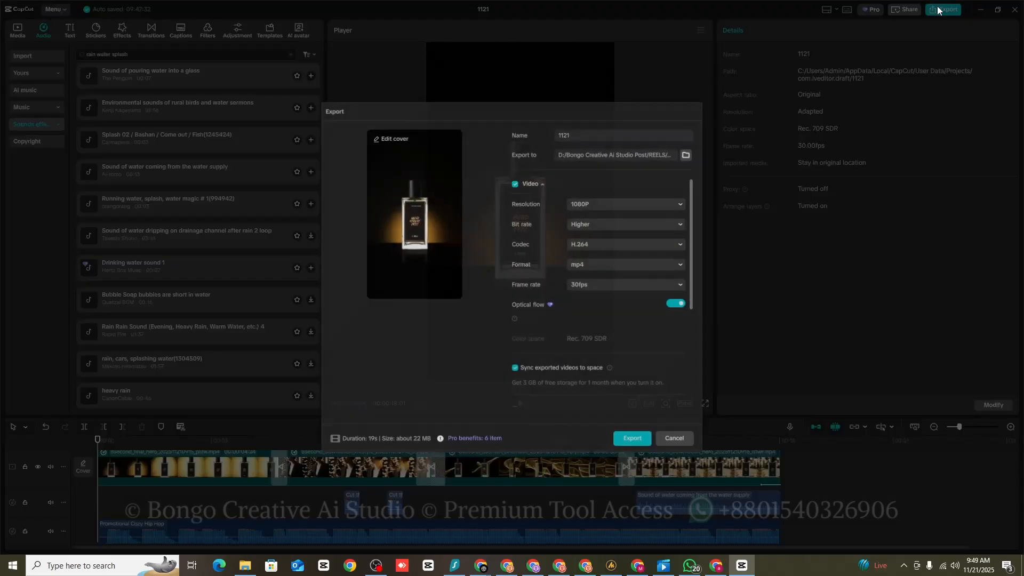
pyautogui.click(582, 286)
pyautogui.click(583, 402)
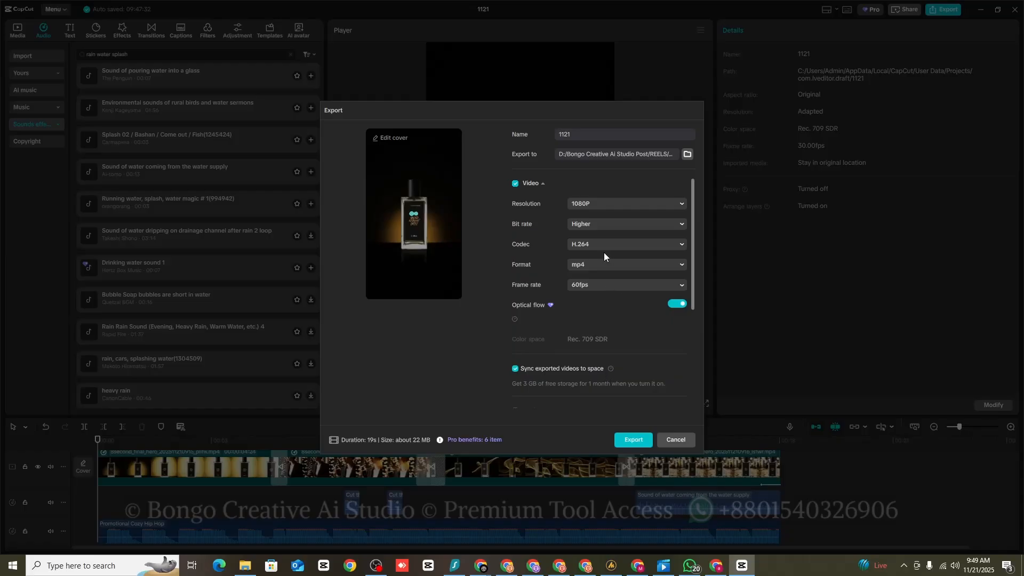
pyautogui.click(688, 154)
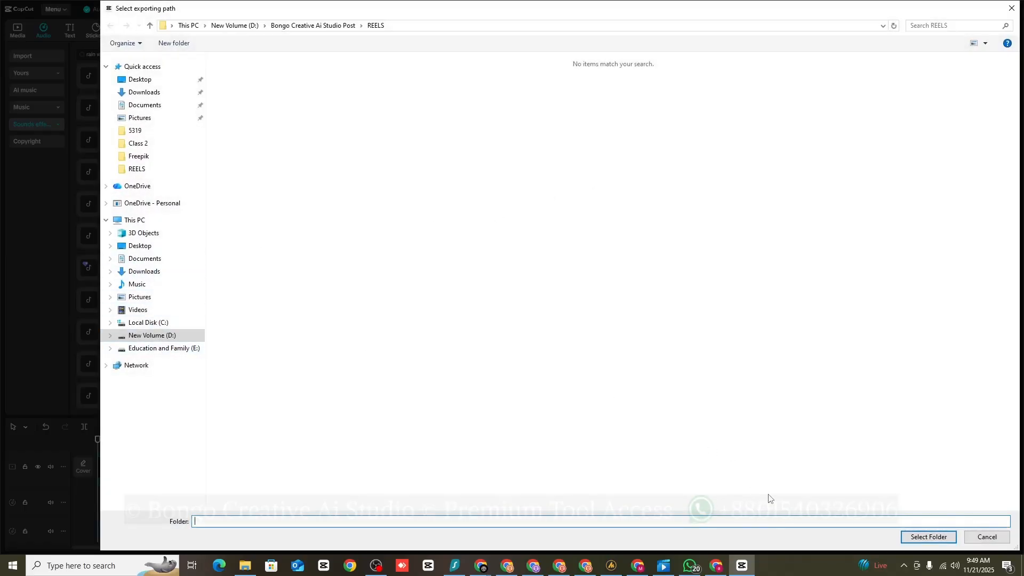
pyautogui.click(929, 537)
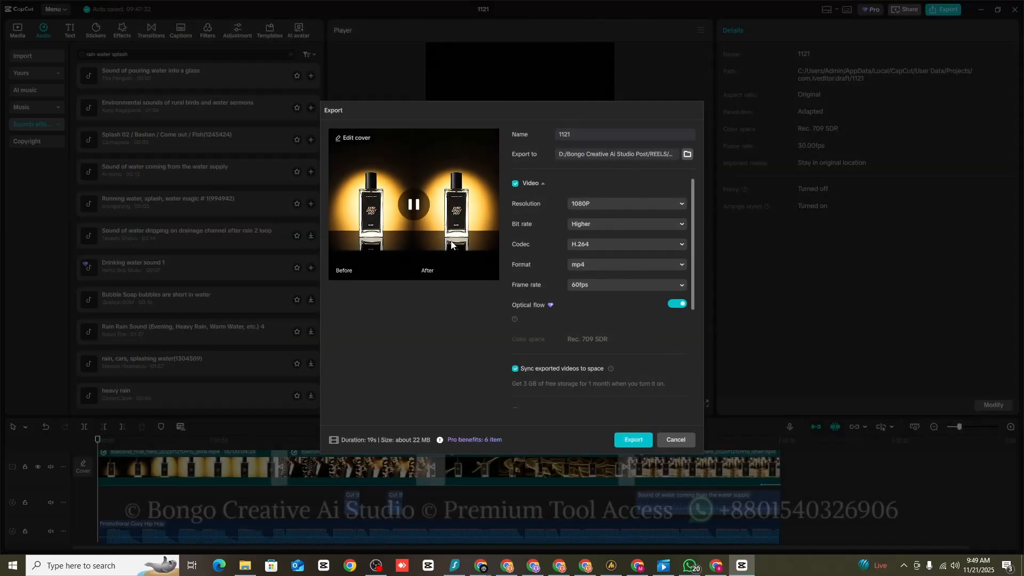
# Step: Export the commercial without sharing it, and minimize the editor to return to the browser windows
pyautogui.scroll(-2, 574, 326)
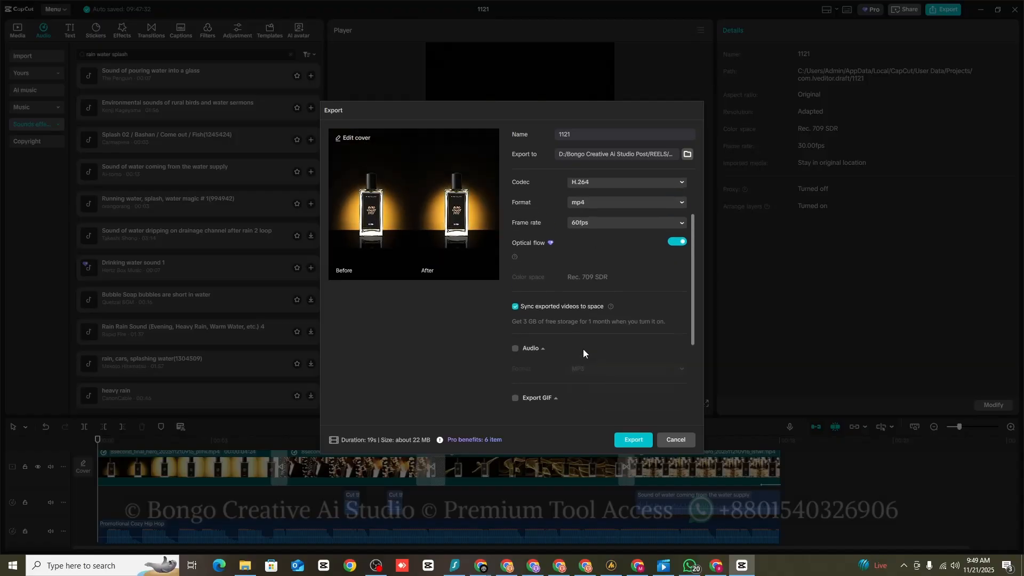
pyautogui.scroll(2, 592, 362)
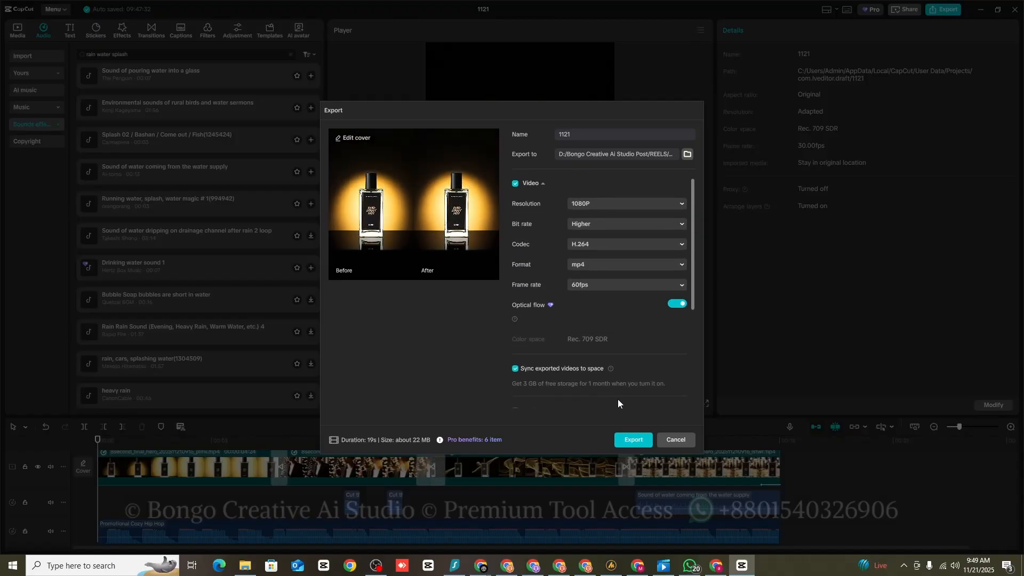
pyautogui.click(634, 439)
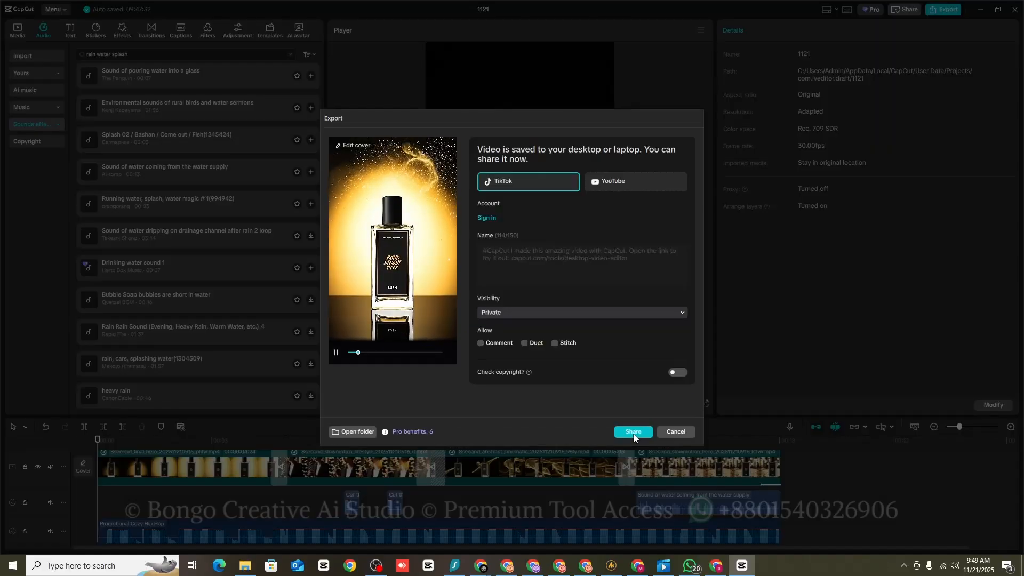
pyautogui.click(675, 430)
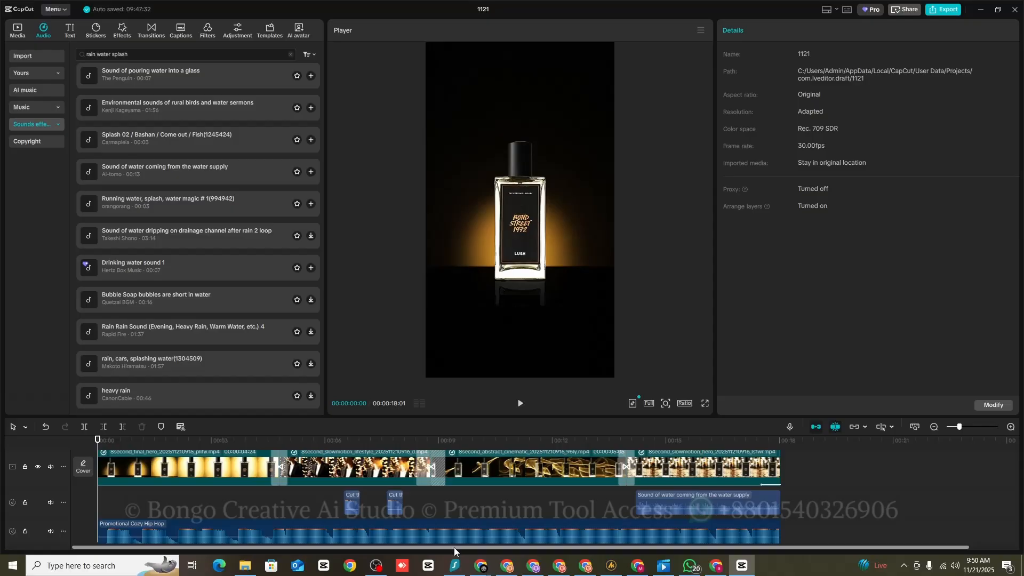
pyautogui.click(981, 10)
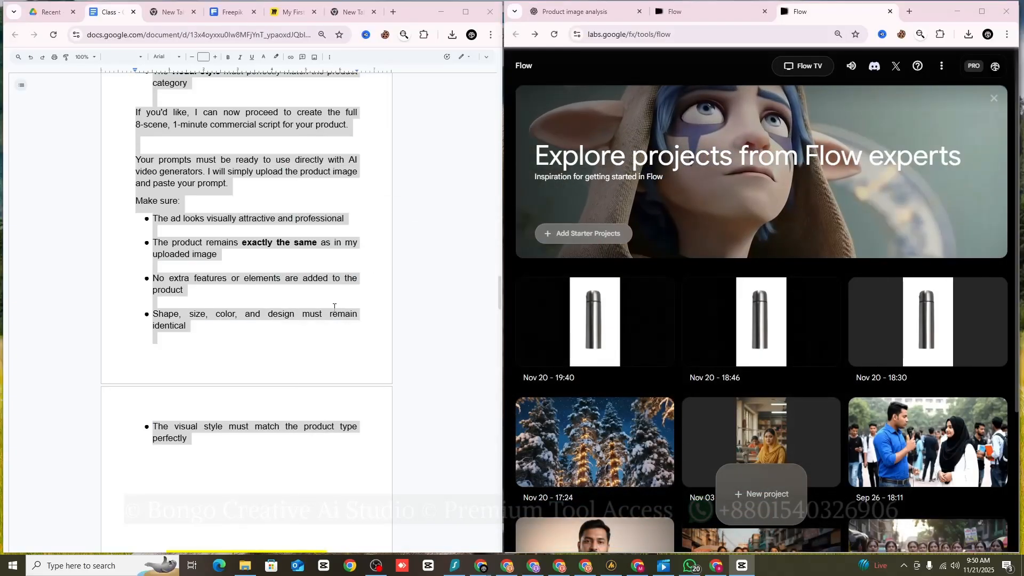